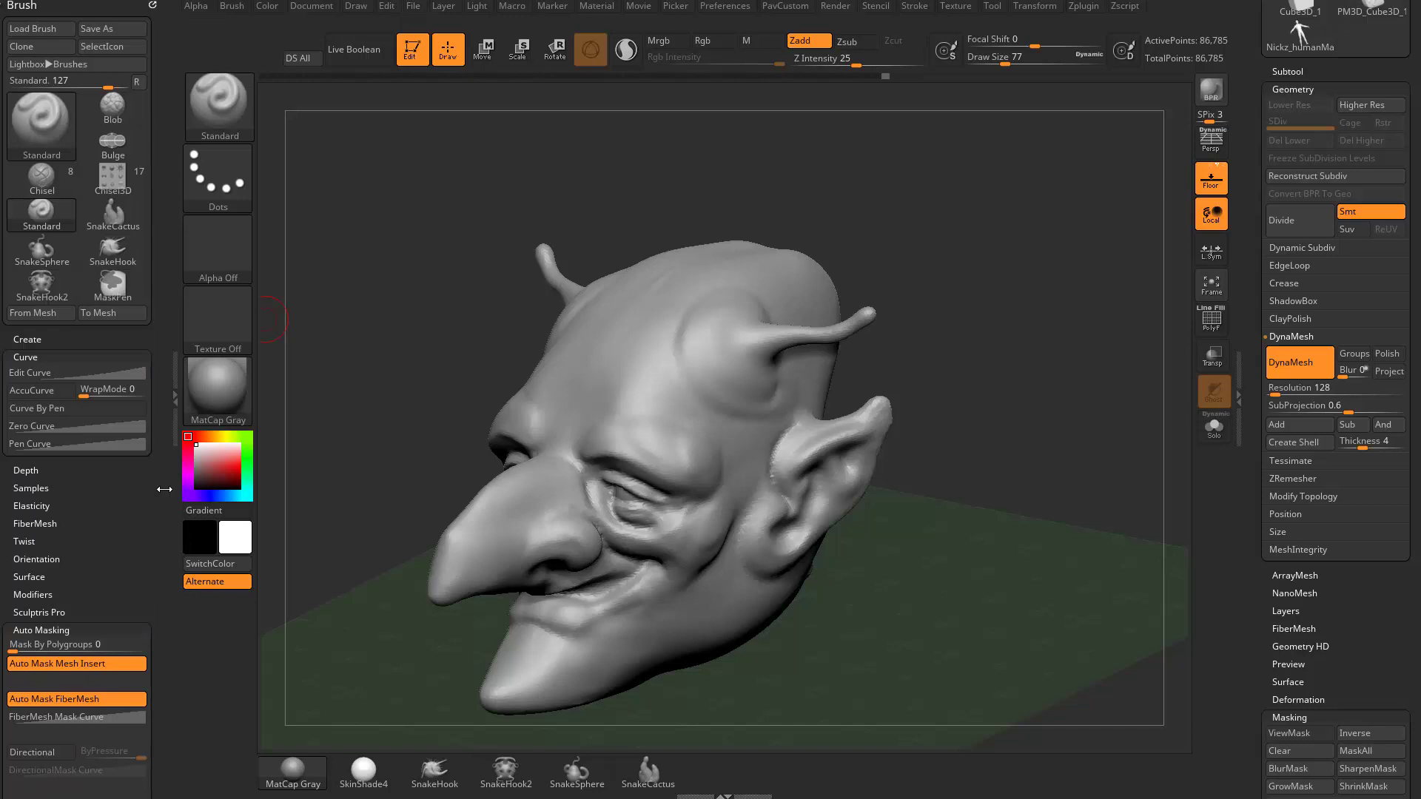
# Step: Try an arched ridge on the forehead with the Standard brush at draw size 51
pyautogui.press('s')
pyautogui.moveTo(998, 244)
pyautogui.mouseDown()
pyautogui.moveTo(987, 260)
pyautogui.moveTo(1028, 261)
pyautogui.mouseUp()
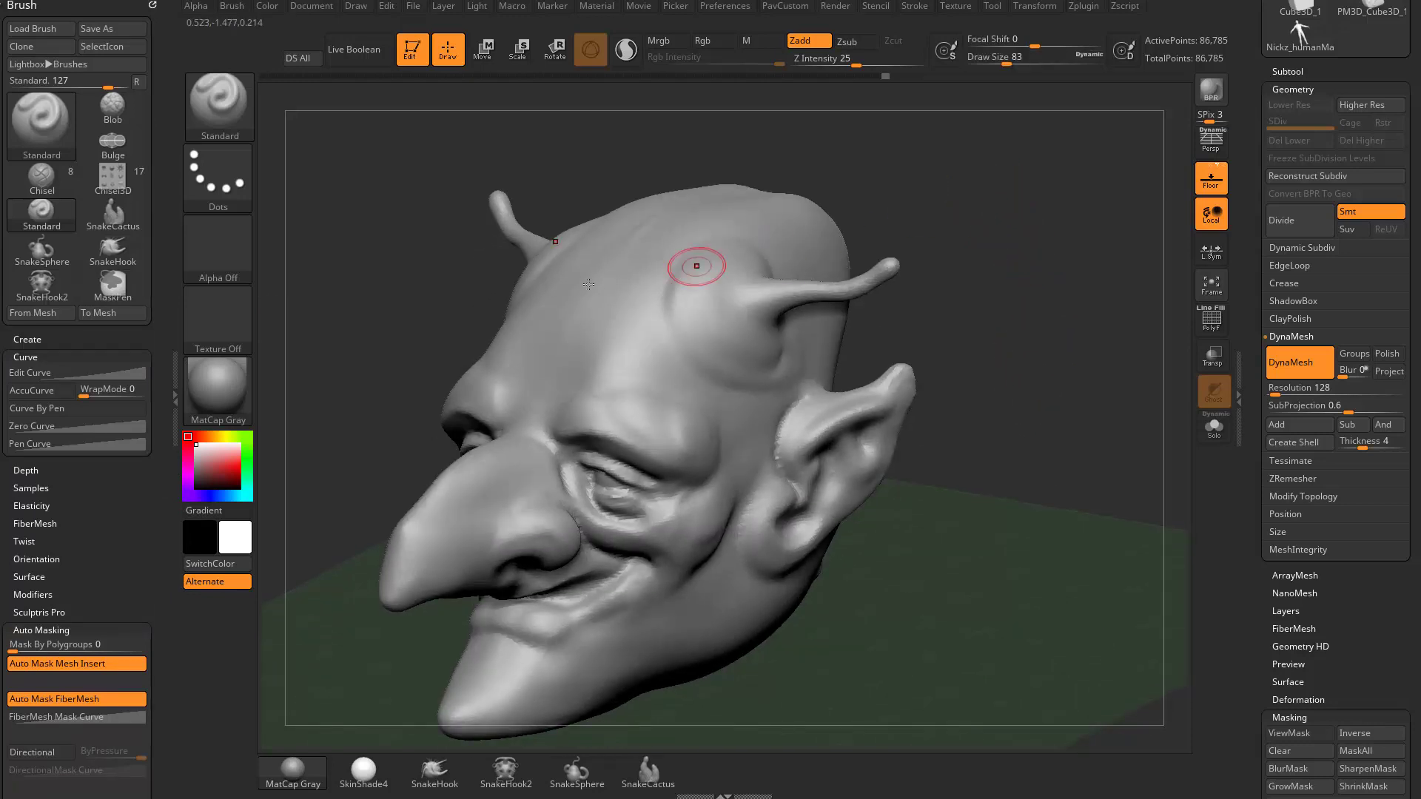
pyautogui.press('s')
pyautogui.moveTo(663, 360)
pyautogui.mouseDown()
pyautogui.moveTo(650, 360)
pyautogui.moveTo(726, 413)
pyautogui.mouseUp()
pyautogui.keyDown('alt'); pyautogui.moveTo(656, 332); pyautogui.dragTo(601, 317); pyautogui.keyUp('alt')
pyautogui.moveTo(934, 319)
pyautogui.mouseDown()
pyautogui.moveTo(996, 305)
pyautogui.moveTo(1009, 333)
pyautogui.moveTo(934, 337)
pyautogui.mouseUp()
pyautogui.hotkey('ctrl', 'z')
pyautogui.moveTo(569, 414)
pyautogui.mouseDown()
pyautogui.moveTo(606, 359)
pyautogui.moveTo(710, 425)
pyautogui.mouseUp()
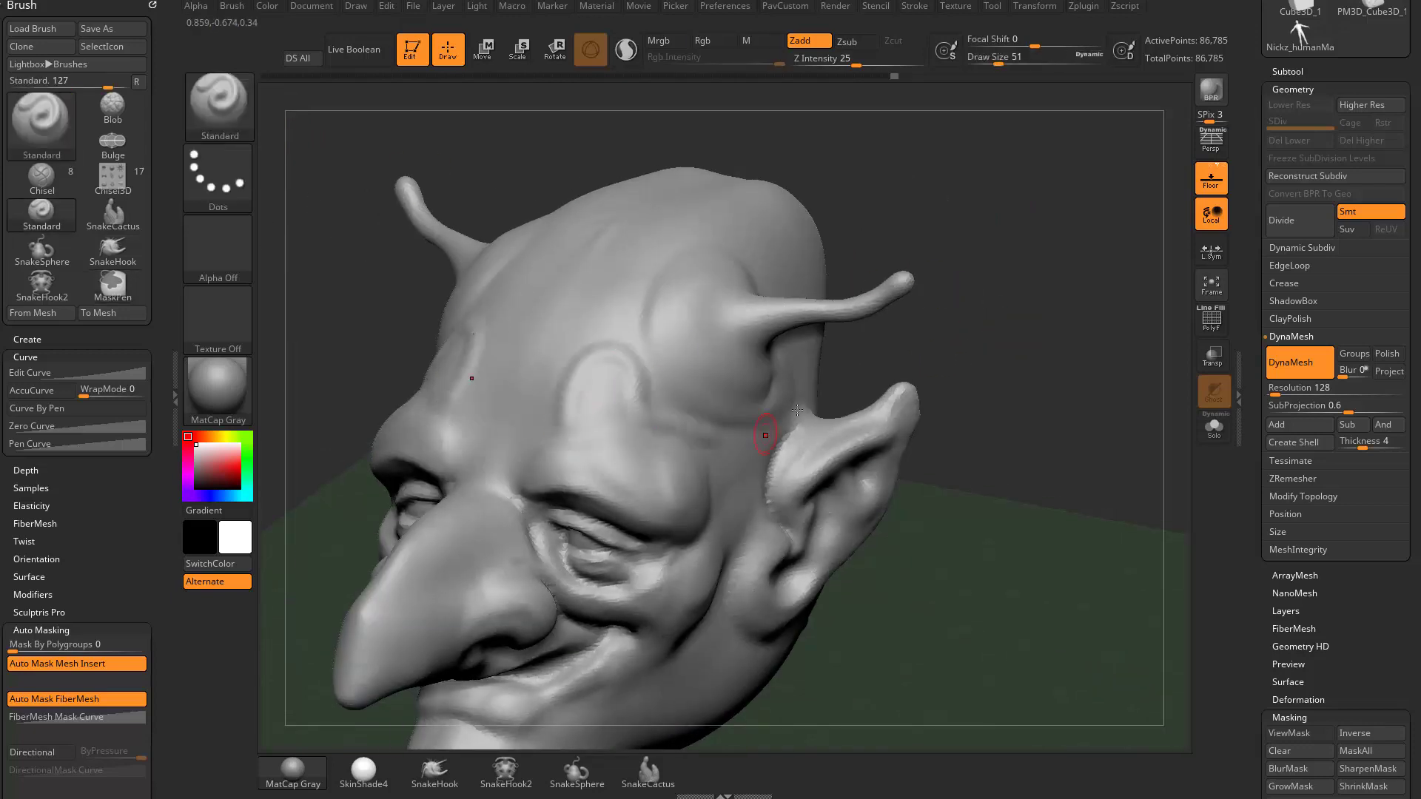
pyautogui.hotkey('ctrl', 'z')
pyautogui.moveTo(565, 429)
pyautogui.mouseDown()
pyautogui.moveTo(589, 383)
pyautogui.moveTo(666, 414)
pyautogui.moveTo(592, 352)
pyautogui.moveTo(629, 368)
pyautogui.moveTo(638, 397)
pyautogui.mouseUp()
pyautogui.hotkey('ctrl', 'z')
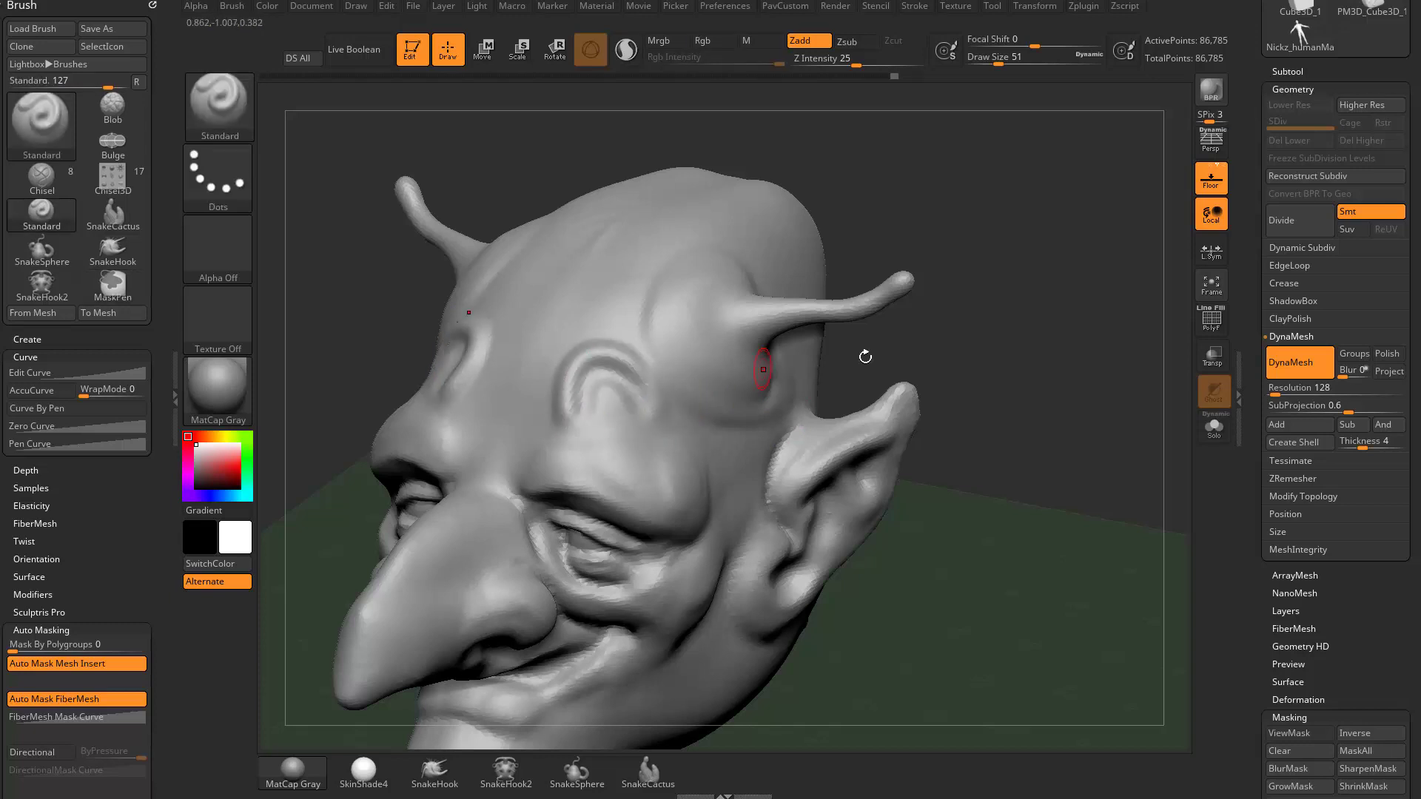
# Step: Try building up the forehead ridge with the Clay brush at draw size 136, and undo the forehead strokes
pyautogui.moveTo(1011, 347)
pyautogui.mouseDown()
pyautogui.moveTo(1008, 329)
pyautogui.moveTo(882, 302)
pyautogui.mouseUp()
pyautogui.press('b')
pyautogui.press('c')
pyautogui.press('l')
pyautogui.press('s')
pyautogui.moveTo(607, 393)
pyautogui.mouseDown()
pyautogui.moveTo(635, 395)
pyautogui.moveTo(646, 422)
pyautogui.mouseUp()
pyautogui.moveTo(940, 348)
pyautogui.mouseDown()
pyautogui.moveTo(1059, 320)
pyautogui.moveTo(962, 333)
pyautogui.mouseUp()
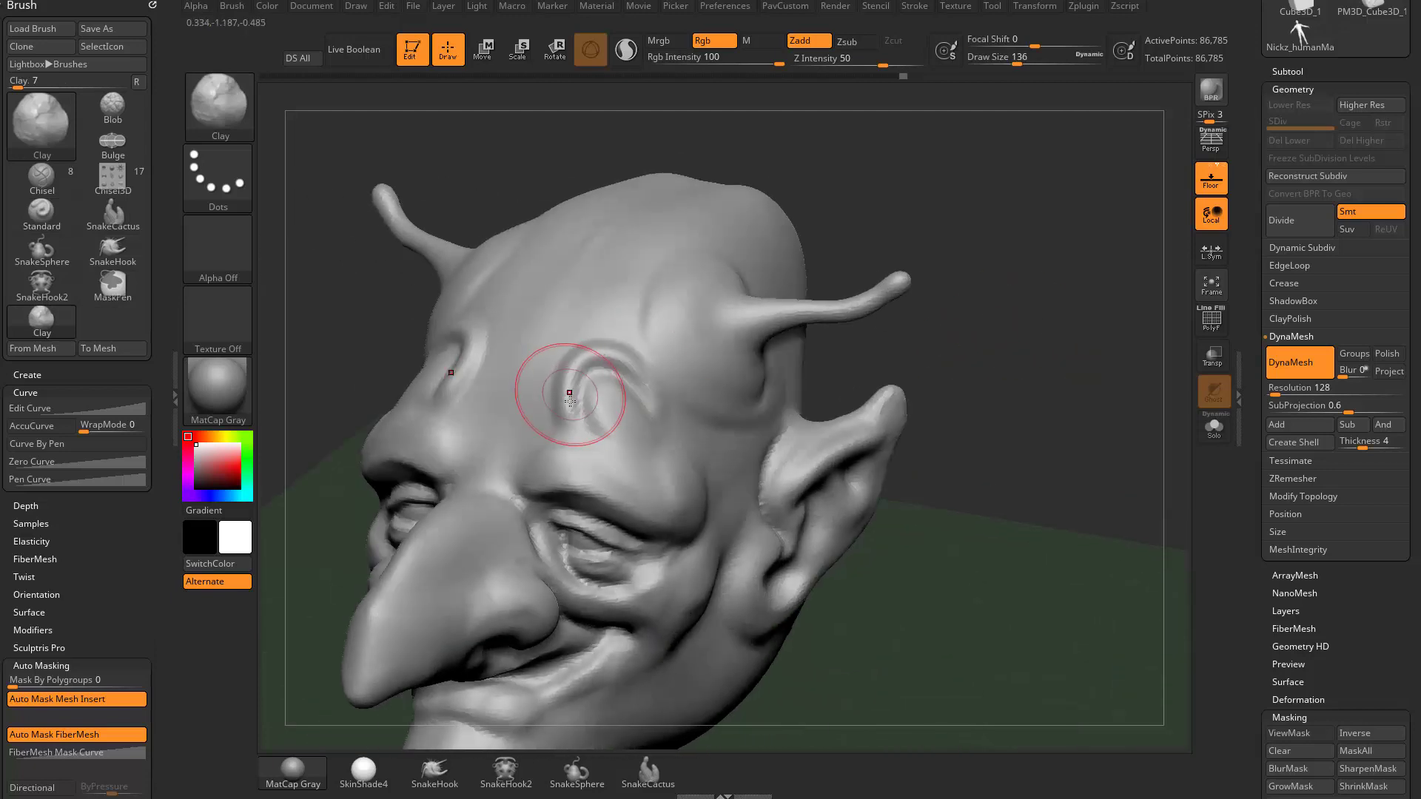
pyautogui.moveTo(566, 399); pyautogui.dragTo(654, 381)
pyautogui.hotkey('ctrl', 'z')
pyautogui.hotkey('ctrl', 'z')
pyautogui.hotkey('ctrl', 'z')
pyautogui.hotkey('ctrl', 'z')
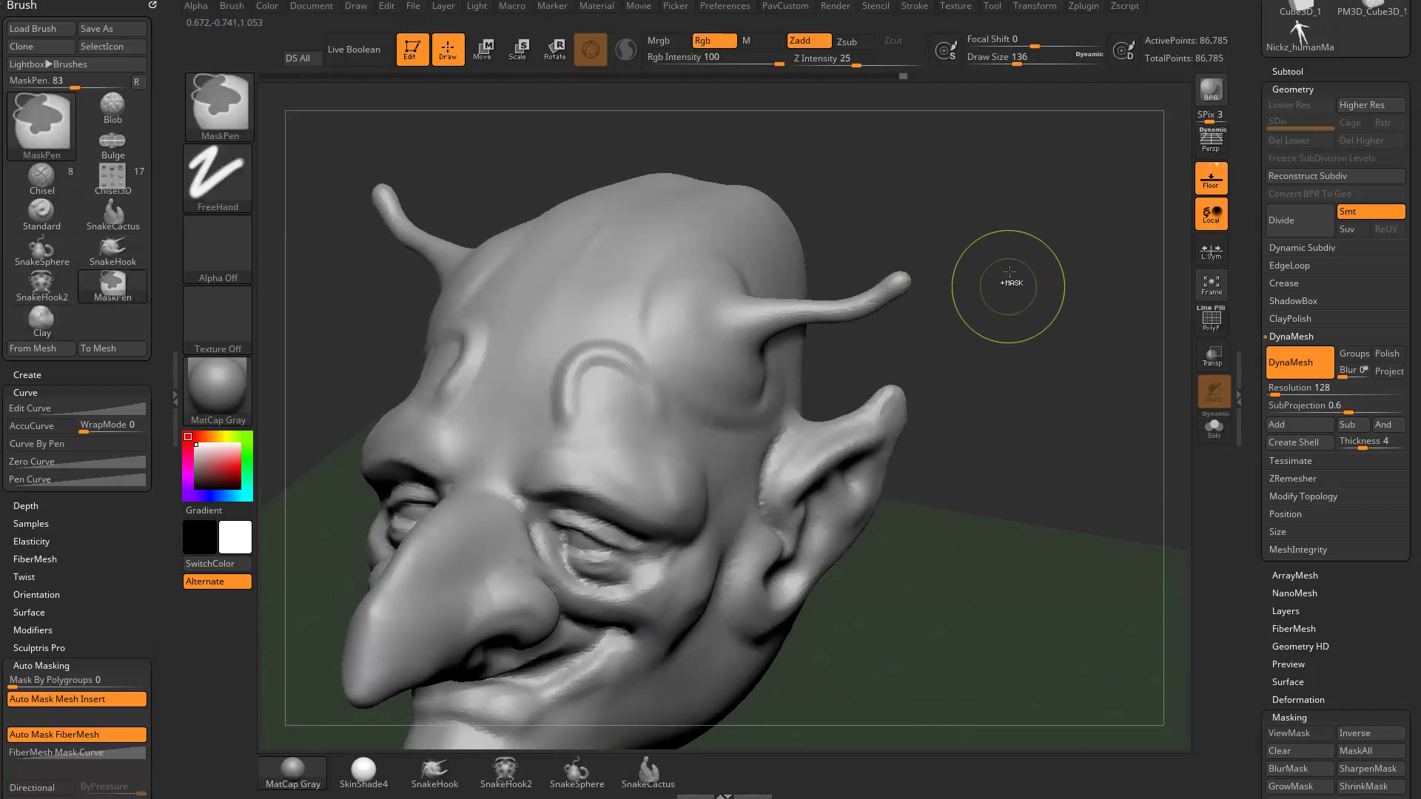
pyautogui.moveTo(1050, 322)
pyautogui.keyDown('ctrl'); pyautogui.mouseDown()
pyautogui.moveTo(1033, 336)
pyautogui.moveTo(952, 317)
pyautogui.moveTo(980, 332)
pyautogui.mouseUp(); pyautogui.keyUp('ctrl')
# Step: Carve short vertical frown creases between the eyebrows with the DamStandard brush
pyautogui.press('b')
pyautogui.press('d')
pyautogui.press('s')
pyautogui.press('s')
pyautogui.moveTo(475, 444); pyautogui.dragTo(483, 446)
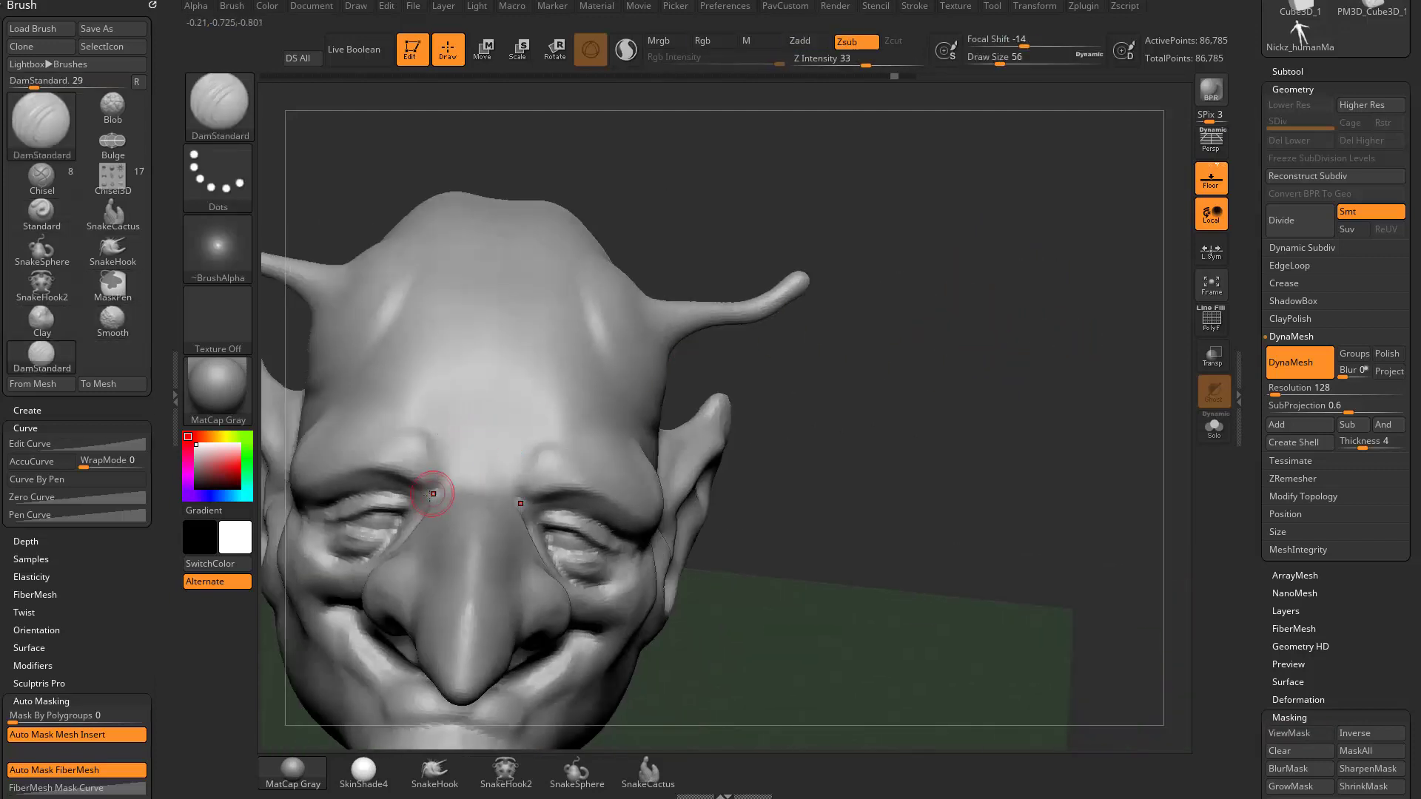
pyautogui.moveTo(437, 491)
pyautogui.mouseDown()
pyautogui.moveTo(444, 436)
pyautogui.moveTo(481, 451)
pyautogui.mouseUp()
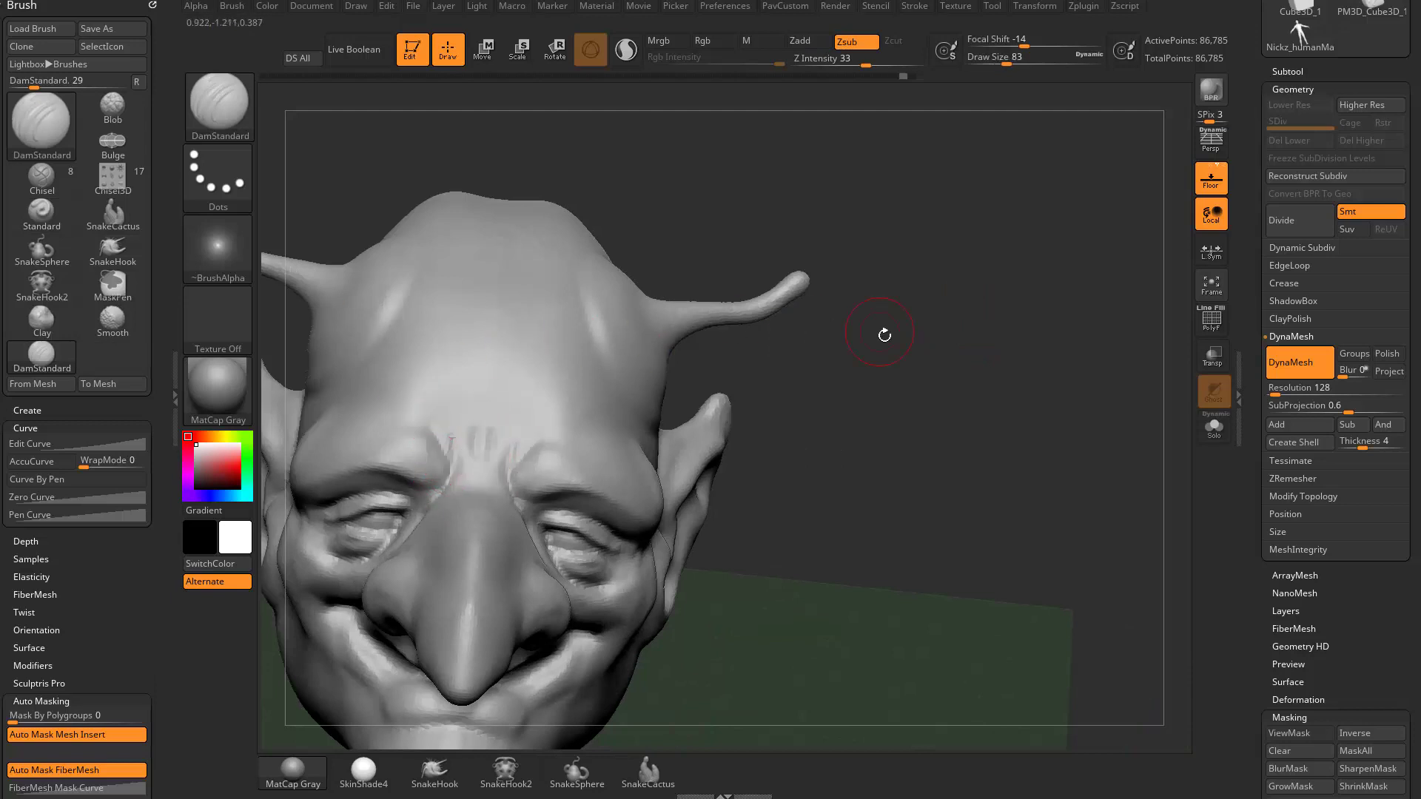
# Step: Carve a crease above the eyebrow with the DamStandard brush at draw size 83 and smooth the area around it
pyautogui.moveTo(885, 334); pyautogui.dragTo(732, 348)
pyautogui.moveTo(529, 449); pyautogui.dragTo(609, 431)
pyautogui.keyDown('shift'); pyautogui.moveTo(518, 399); pyautogui.dragTo(576, 422); pyautogui.keyUp('shift')
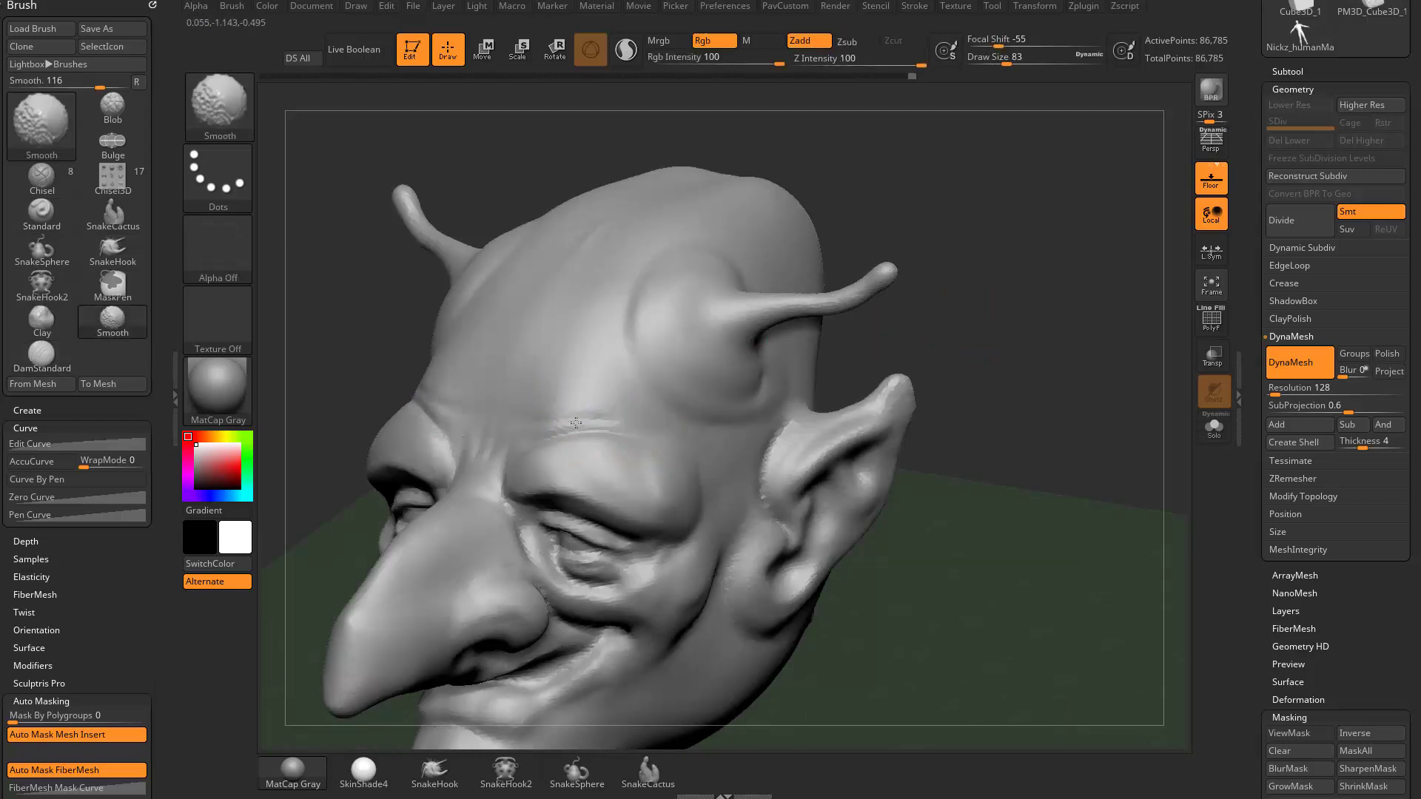
pyautogui.moveTo(949, 349)
pyautogui.mouseDown()
pyautogui.moveTo(1106, 353)
pyautogui.moveTo(1066, 353)
pyautogui.moveTo(1072, 371)
pyautogui.moveTo(1154, 370)
pyautogui.mouseUp()
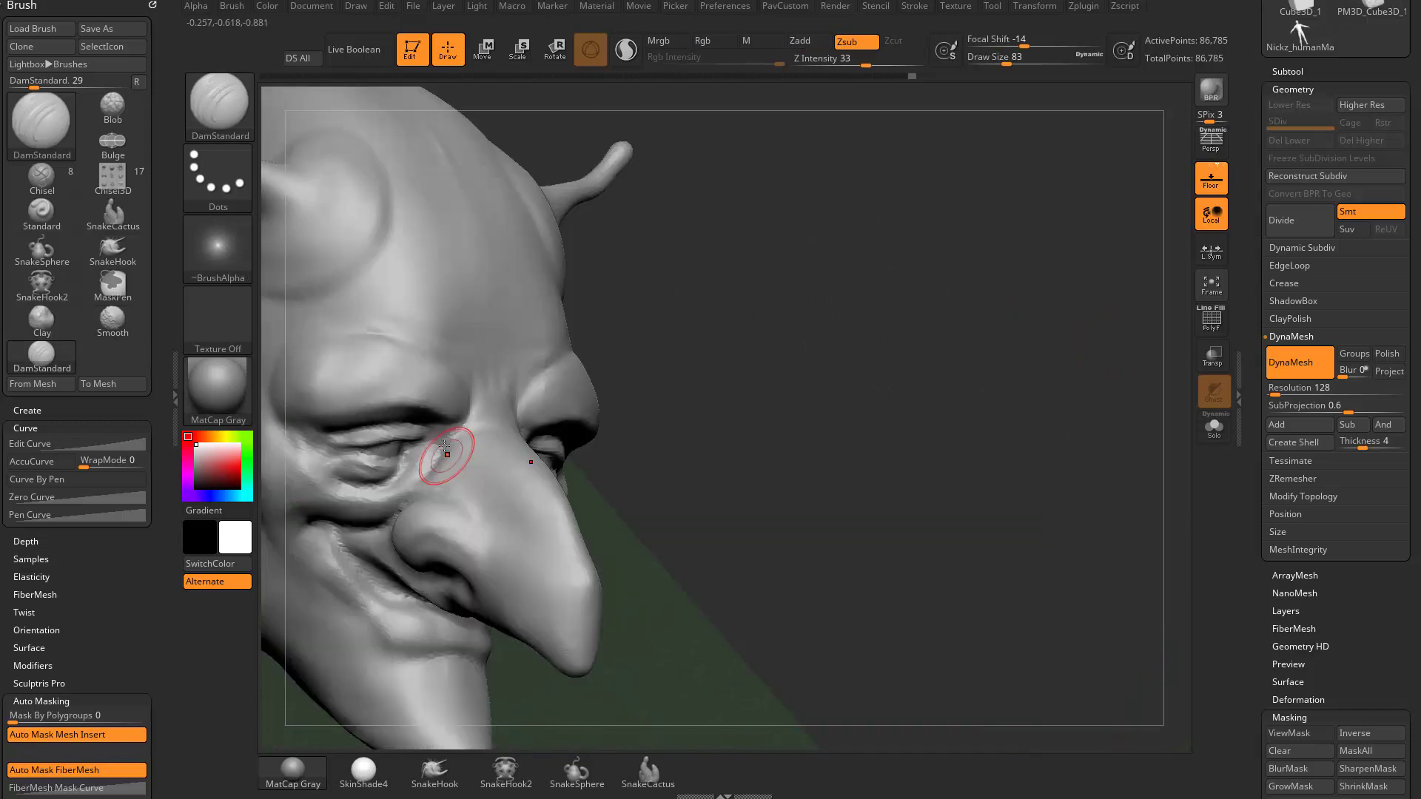
# Step: Switch back to the Standard brush and set its draw size to 49
pyautogui.moveTo(1108, 328); pyautogui.dragTo(893, 315)
pyautogui.moveTo(1049, 299)
pyautogui.mouseDown()
pyautogui.moveTo(1082, 334)
pyautogui.moveTo(1056, 299)
pyautogui.mouseUp()
pyautogui.press('b')
pyautogui.press('s')
pyautogui.press('t')
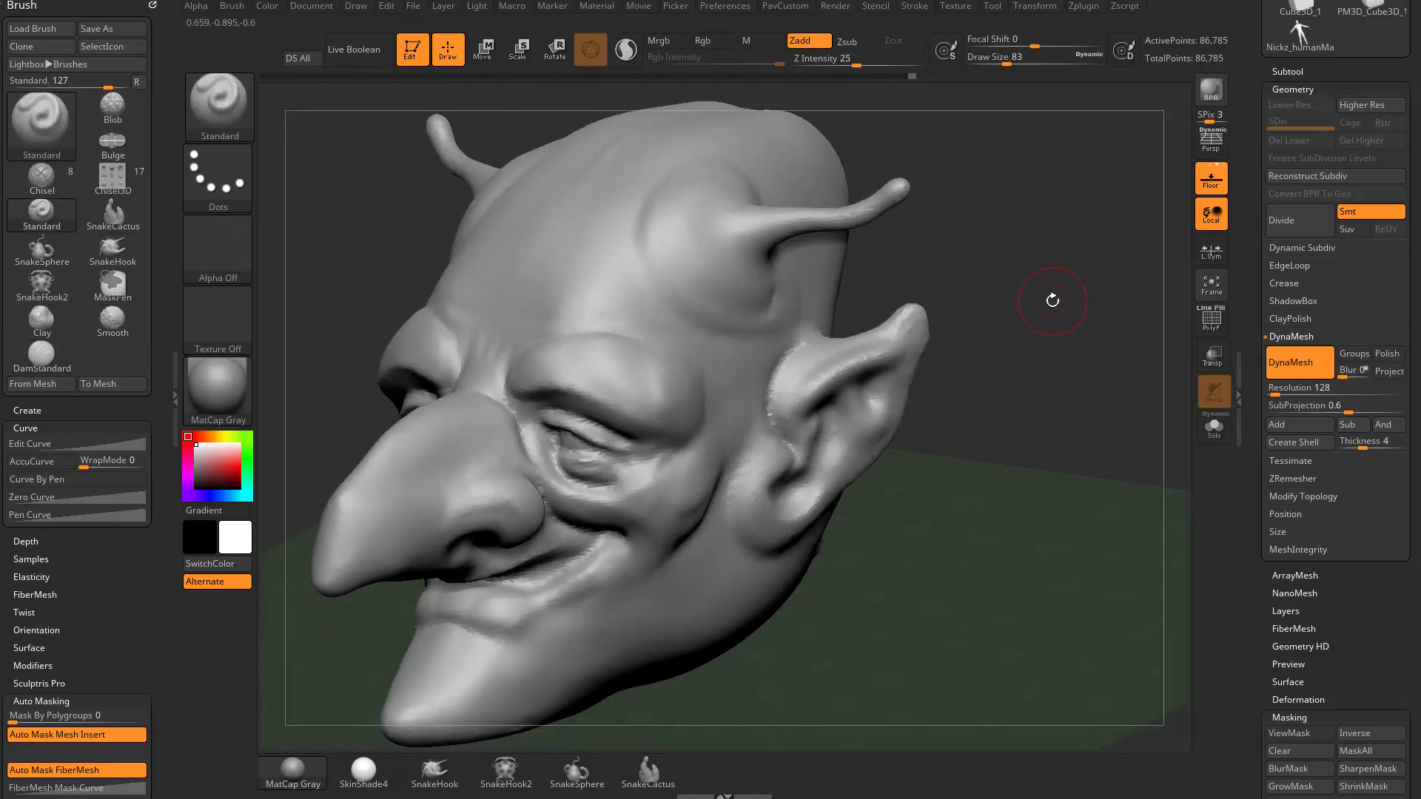
pyautogui.press('s')
pyautogui.click(1054, 300)
pyautogui.press('b')
pyautogui.press('s')
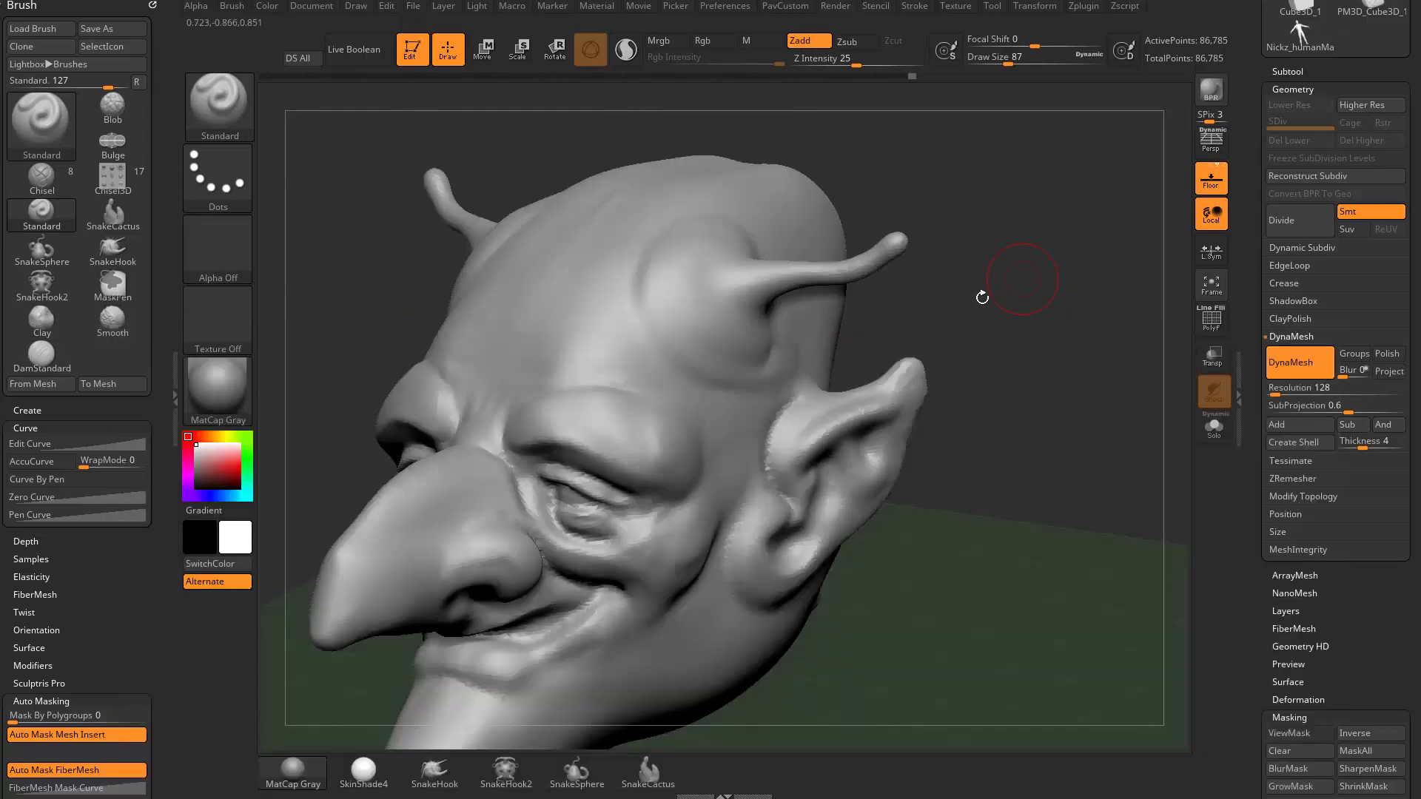
pyautogui.press('s')
pyautogui.press('s')
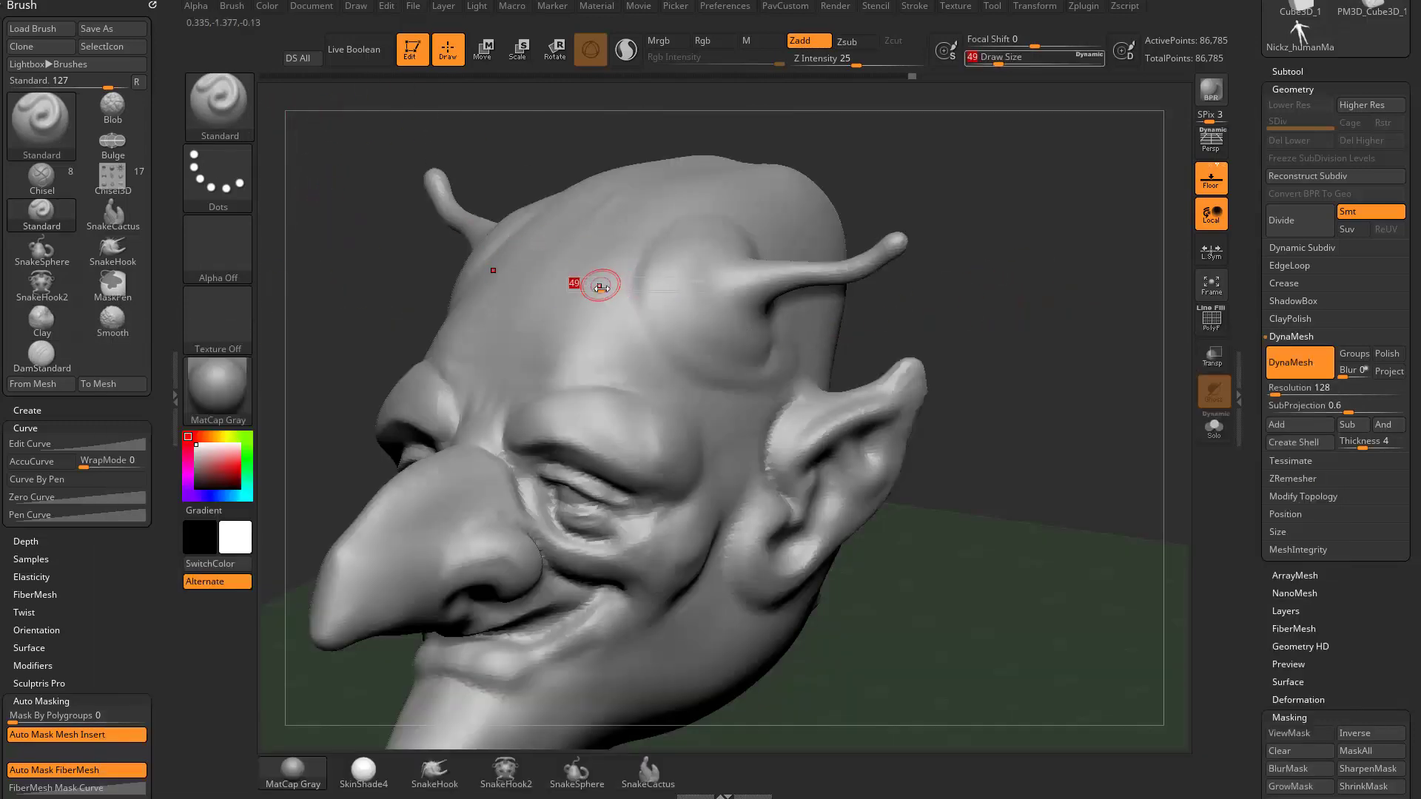
pyautogui.click(612, 285)
# Step: Try curved wrinkle strokes on the forehead with the Standard brush at draw sizes 71 and 56, and remove them
pyautogui.moveTo(592, 326)
pyautogui.mouseDown()
pyautogui.moveTo(651, 370)
pyautogui.moveTo(566, 338)
pyautogui.mouseUp()
pyautogui.hotkey('ctrl', 'z')
pyautogui.press('s')
pyautogui.moveTo(573, 317); pyautogui.dragTo(650, 366)
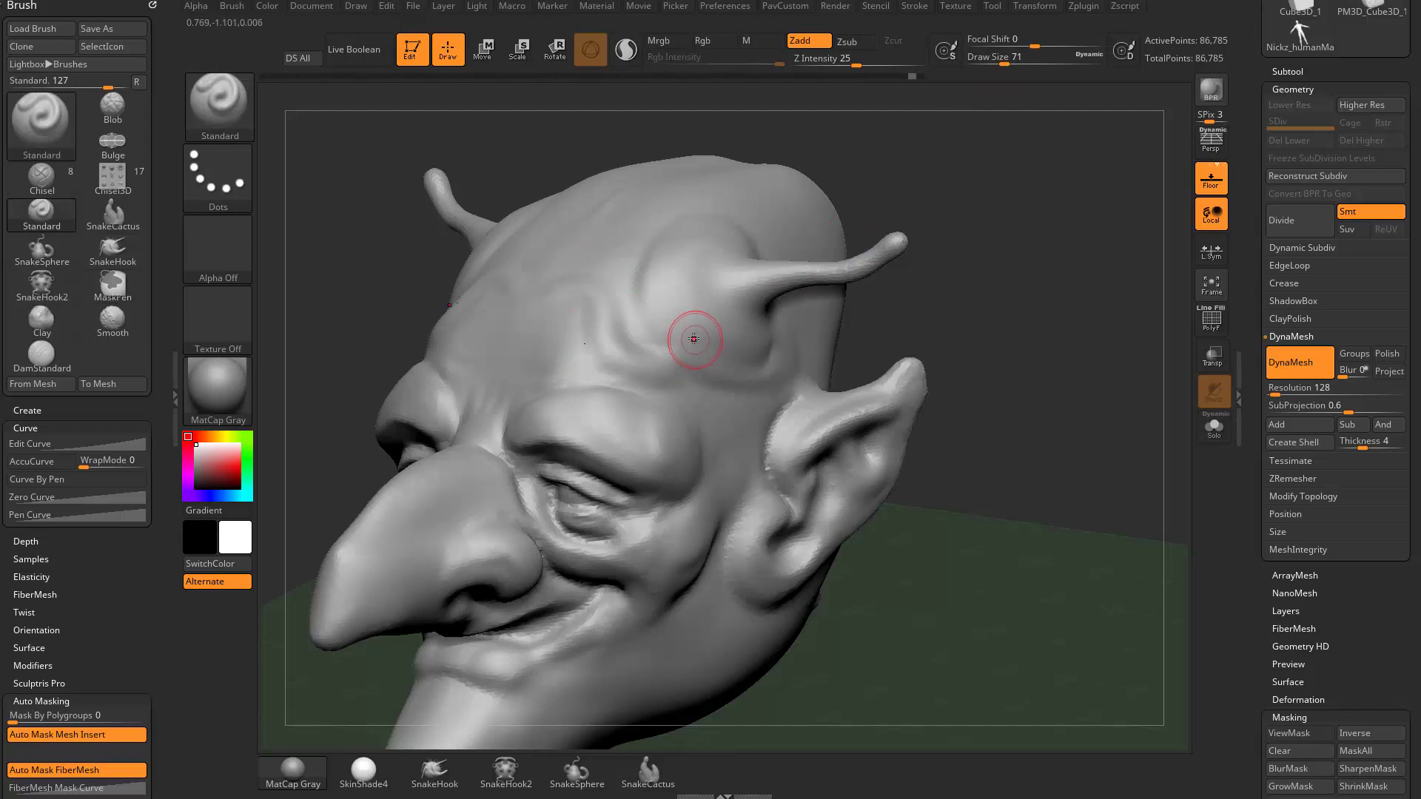
pyautogui.keyDown('shift'); pyautogui.moveTo(693, 339); pyautogui.dragTo(618, 344); pyautogui.keyUp('shift')
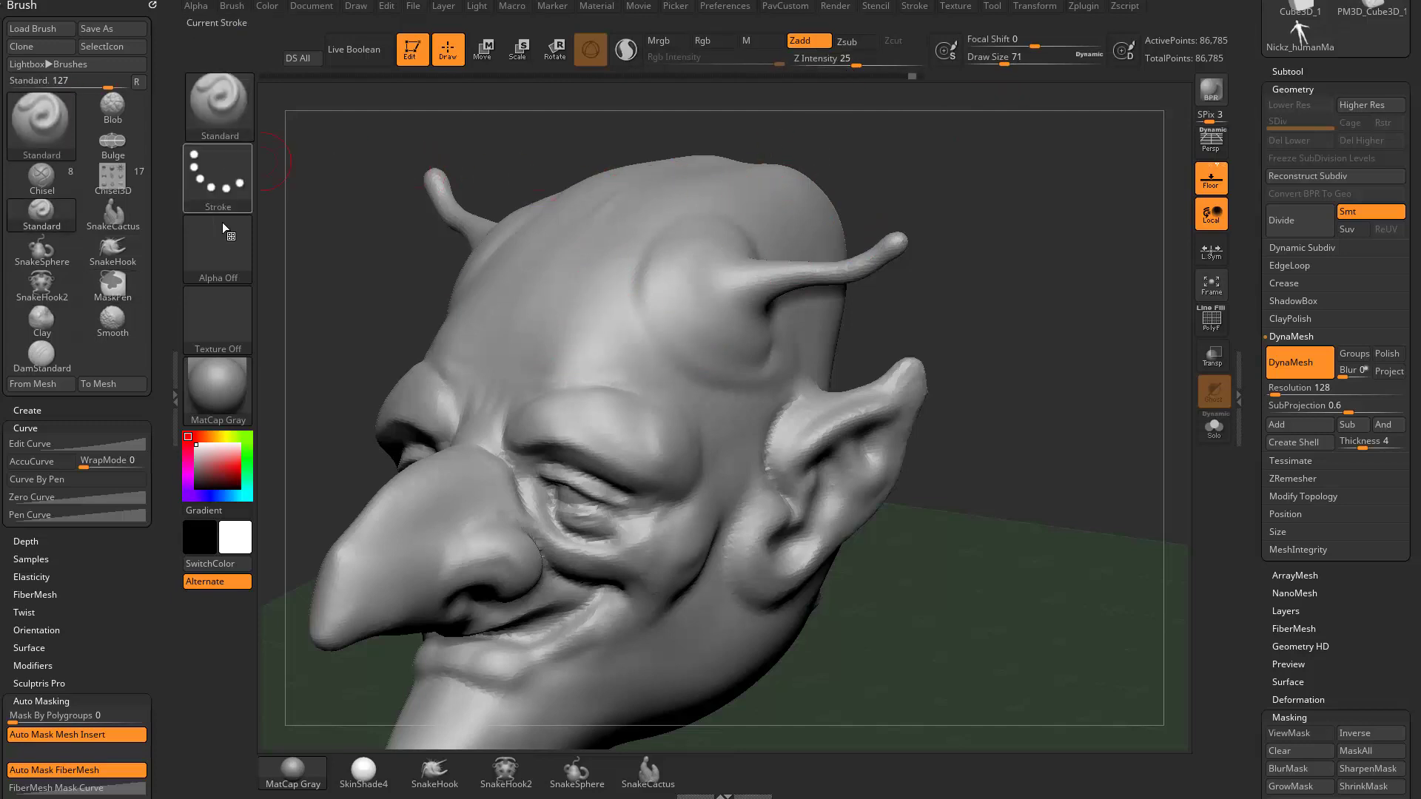
pyautogui.press('s')
pyautogui.moveTo(560, 304)
pyautogui.mouseDown()
pyautogui.moveTo(630, 382)
pyautogui.moveTo(559, 307)
pyautogui.moveTo(618, 358)
pyautogui.mouseUp()
pyautogui.hotkey('ctrl', 'z')
# Step: Try a forehead stroke with the Standard brush's stroke type set to FreeHand
pyautogui.click(230, 178)
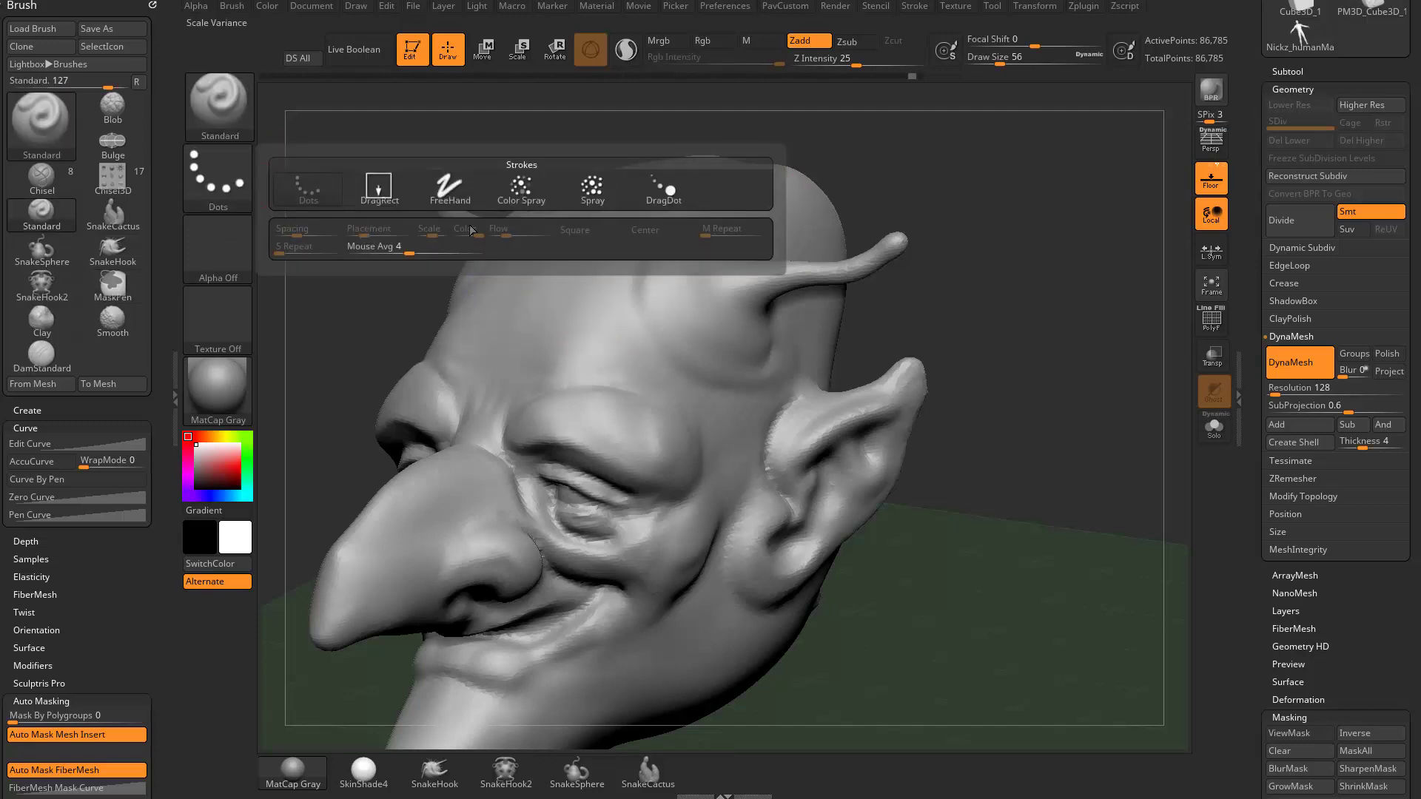
pyautogui.click(450, 188)
pyautogui.press('s')
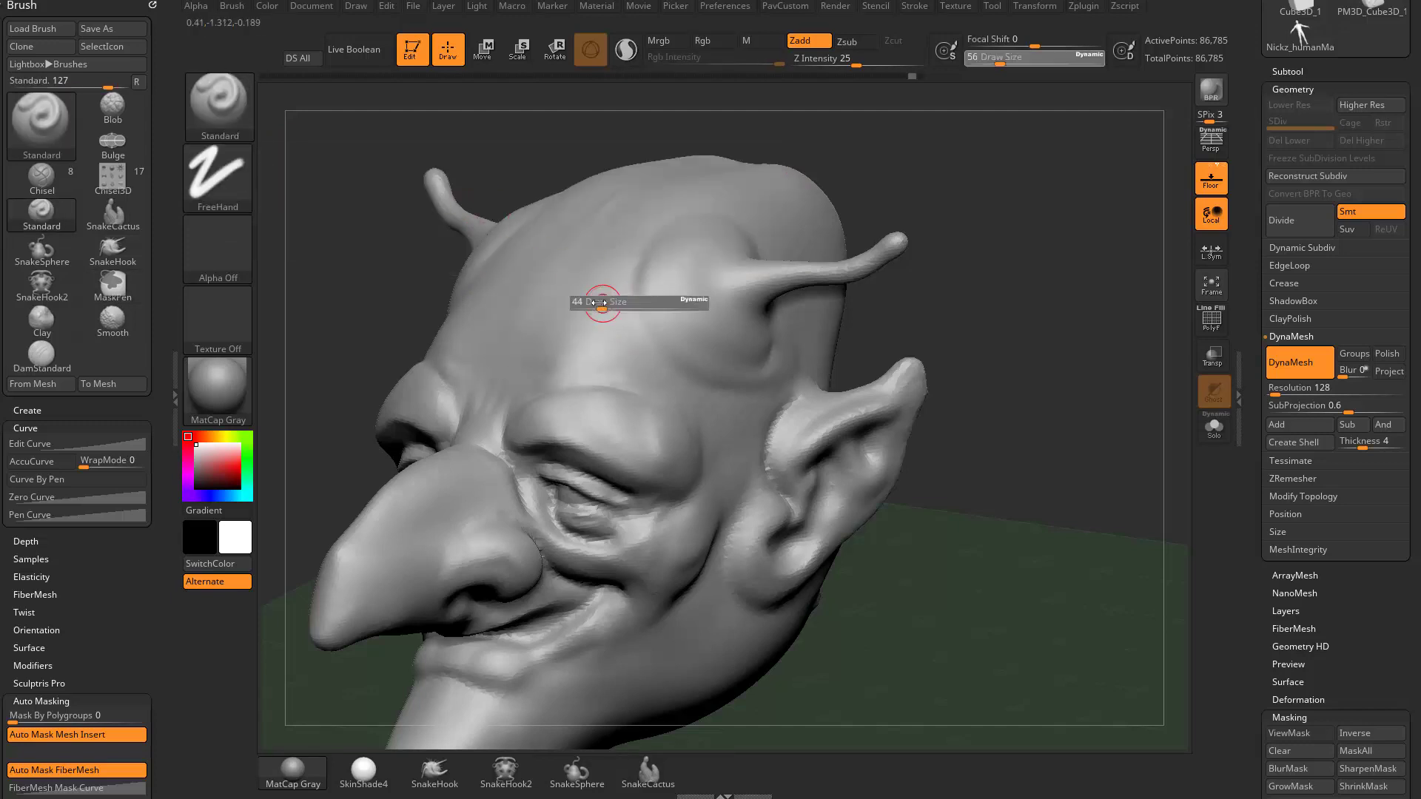
pyautogui.click(564, 298)
pyautogui.moveTo(564, 299)
pyautogui.mouseDown()
pyautogui.moveTo(644, 380)
pyautogui.moveTo(601, 330)
pyautogui.moveTo(534, 324)
pyautogui.moveTo(564, 310)
pyautogui.mouseUp()
pyautogui.hotkey('ctrl', 'z')
# Step: Set the Standard brush's stroke type back to Dots and its draw size to 54
pyautogui.click(236, 185)
pyautogui.click(310, 191)
pyautogui.press('s')
# Step: Expand the Lazy Mouse settings of the Stroke palette and dock the palette beside the canvas
pyautogui.click(915, 6)
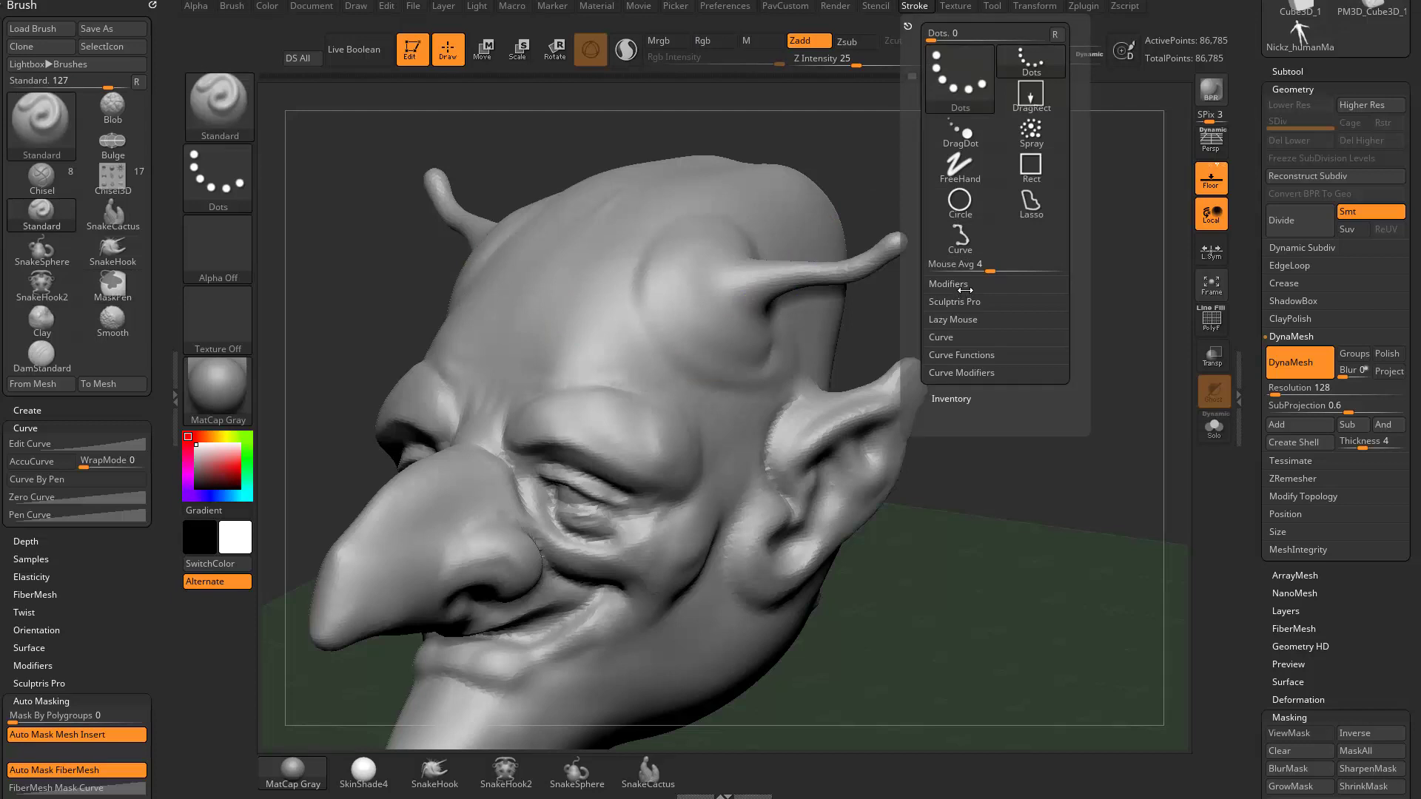
pyautogui.click(968, 320)
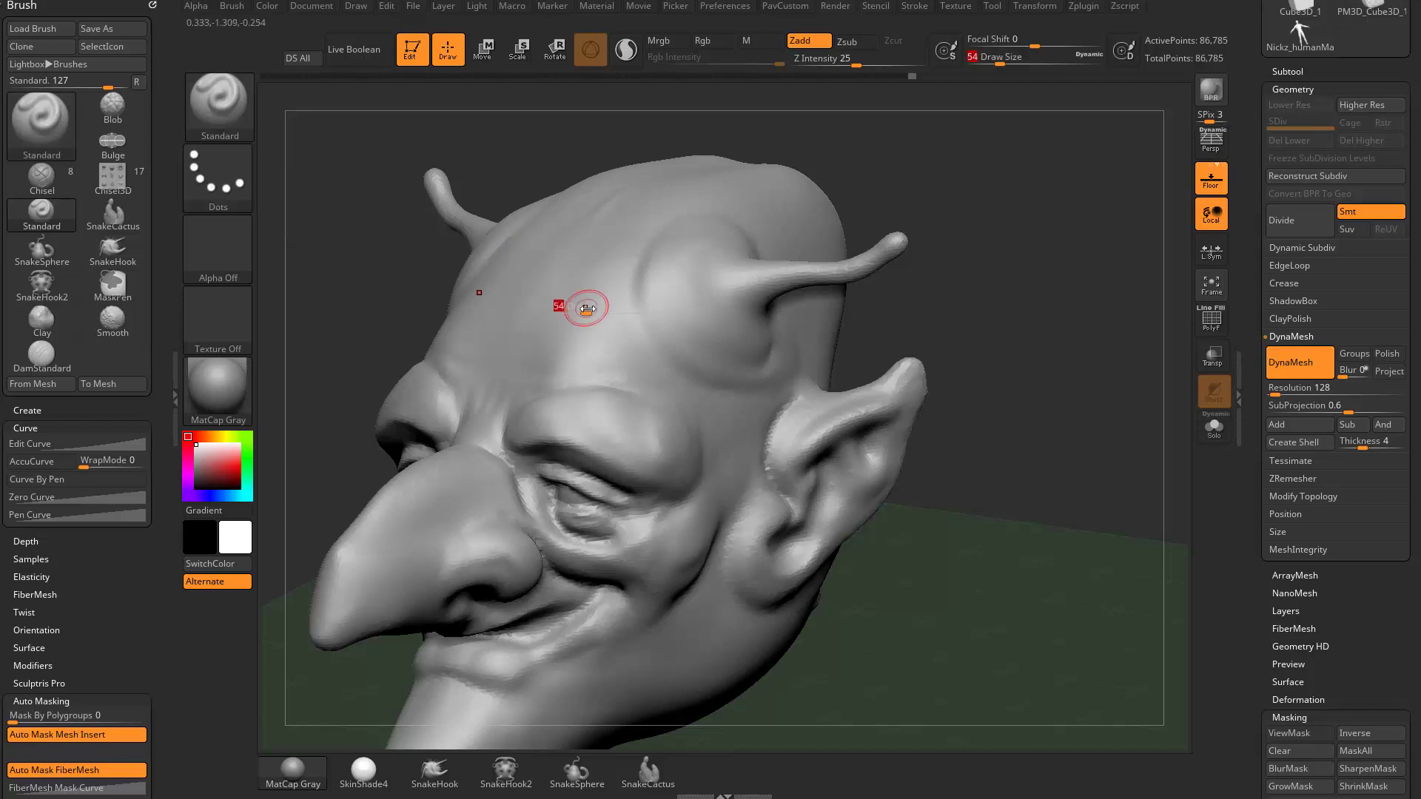
pyautogui.click(912, 6)
pyautogui.moveTo(907, 24)
pyautogui.mouseDown()
pyautogui.moveTo(142, 142)
pyautogui.moveTo(142, 226)
pyautogui.mouseUp()
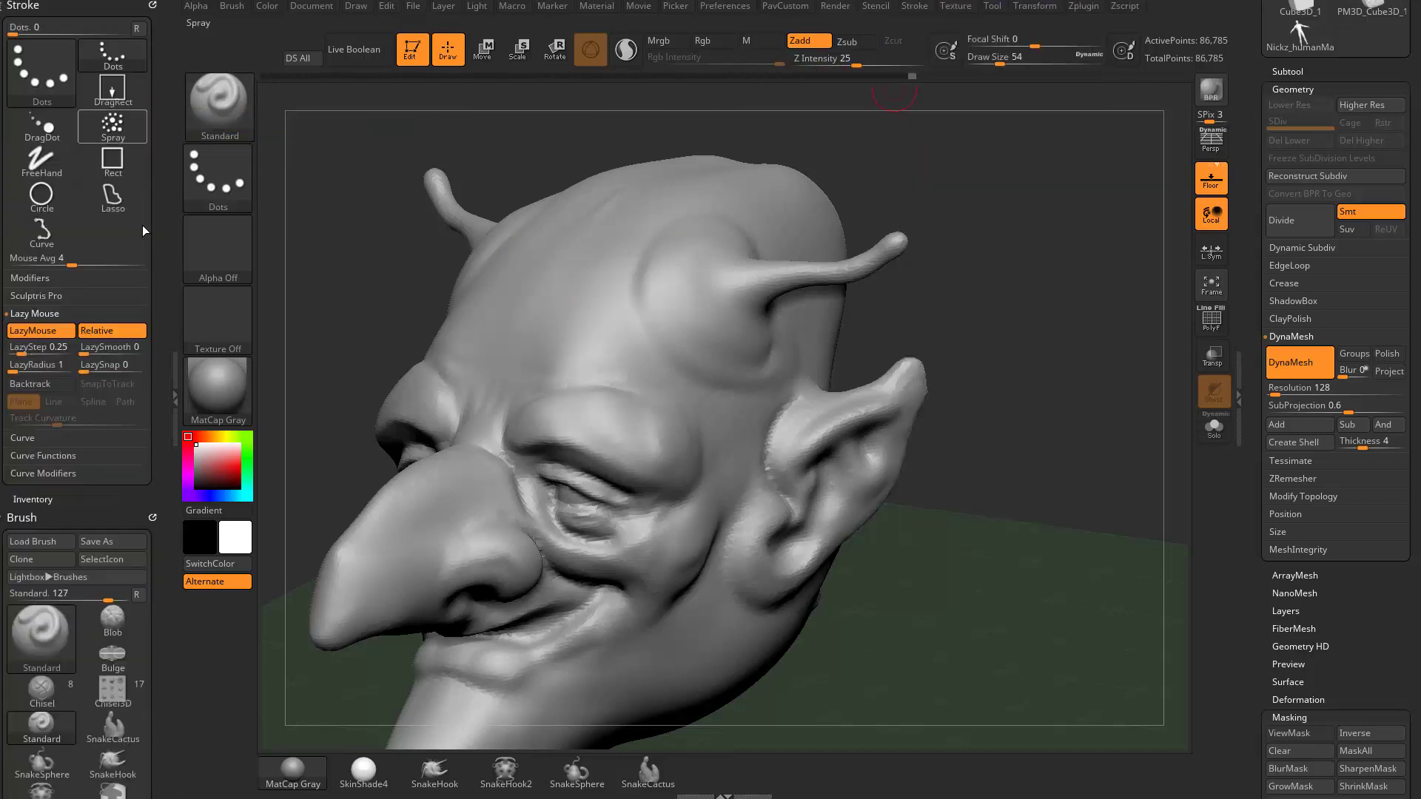
# Step: Try a short stroke on the forehead with LazyMouse enabled and undo it
pyautogui.click(174, 348)
pyautogui.click(2, 346)
pyautogui.press(']')
pyautogui.moveTo(601, 329)
pyautogui.mouseDown()
pyautogui.moveTo(661, 391)
pyautogui.moveTo(587, 316)
pyautogui.mouseUp()
pyautogui.hotkey('ctrl', 'z')
# Step: Try a curved forehead stroke at draw size 39 with LazyMouse turned off, and re-enable LazyMouse
pyautogui.press('l')
pyautogui.press('[')
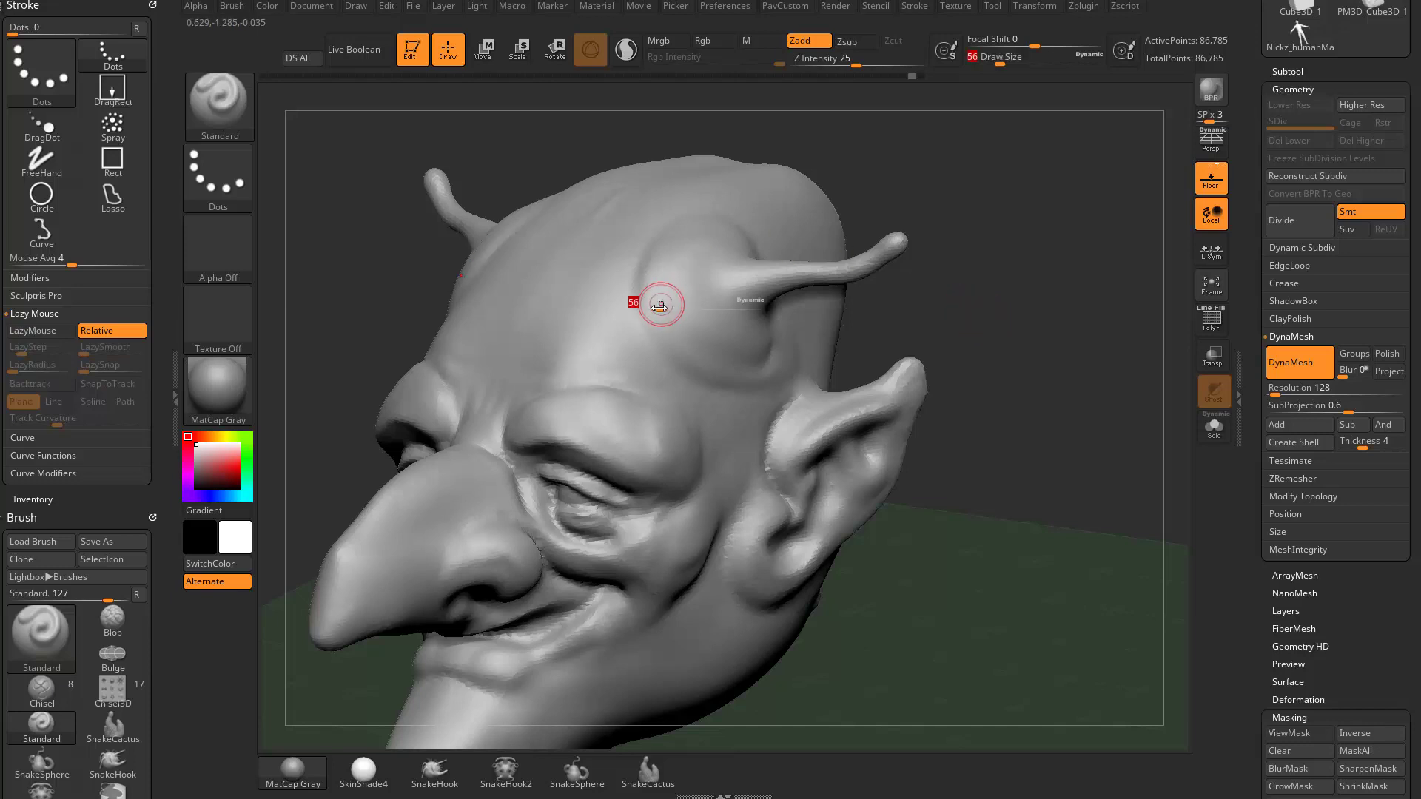
pyautogui.moveTo(545, 330)
pyautogui.mouseDown()
pyautogui.moveTo(682, 396)
pyautogui.moveTo(532, 330)
pyautogui.mouseUp()
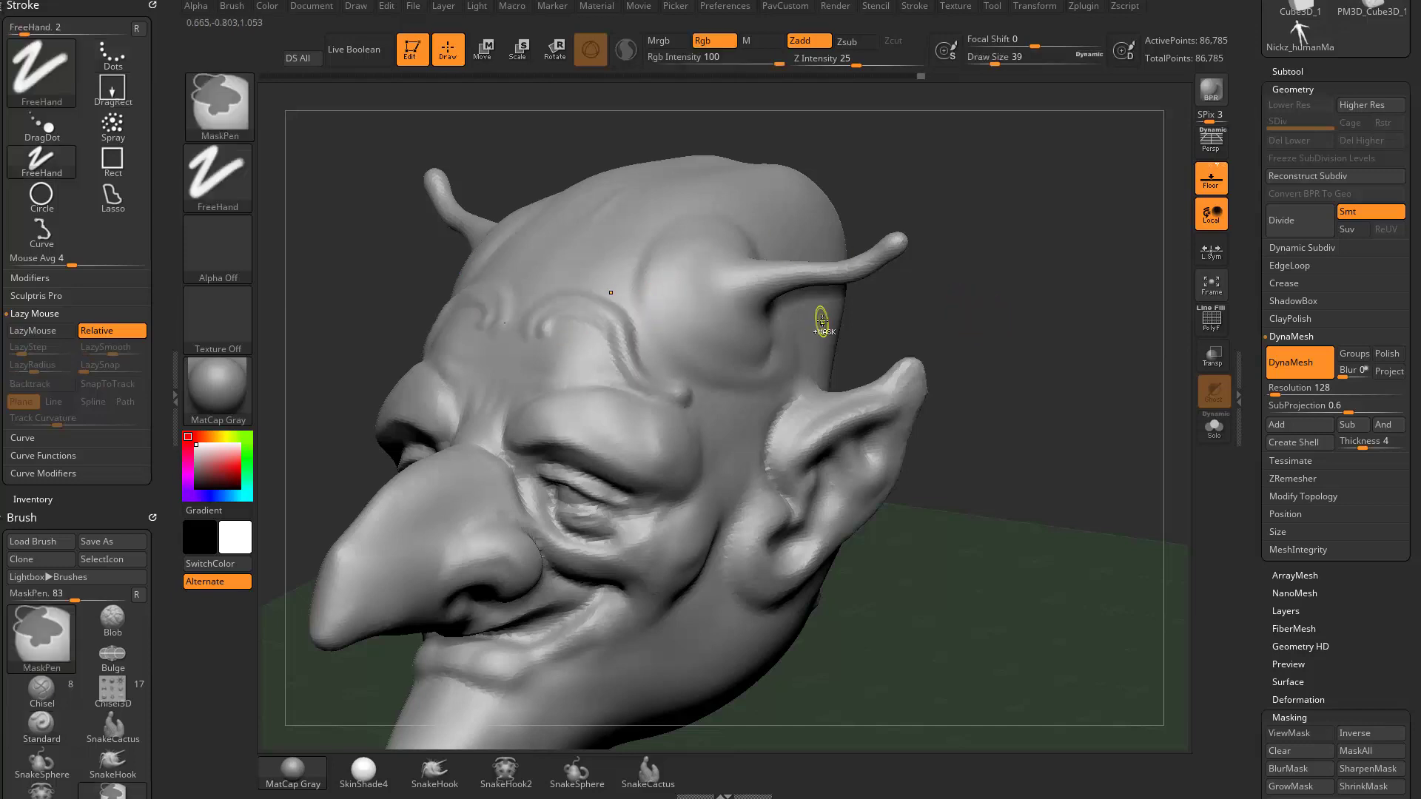
pyautogui.hotkey('ctrl', 'z')
pyautogui.hotkey('ctrl', 'z')
pyautogui.press('l')
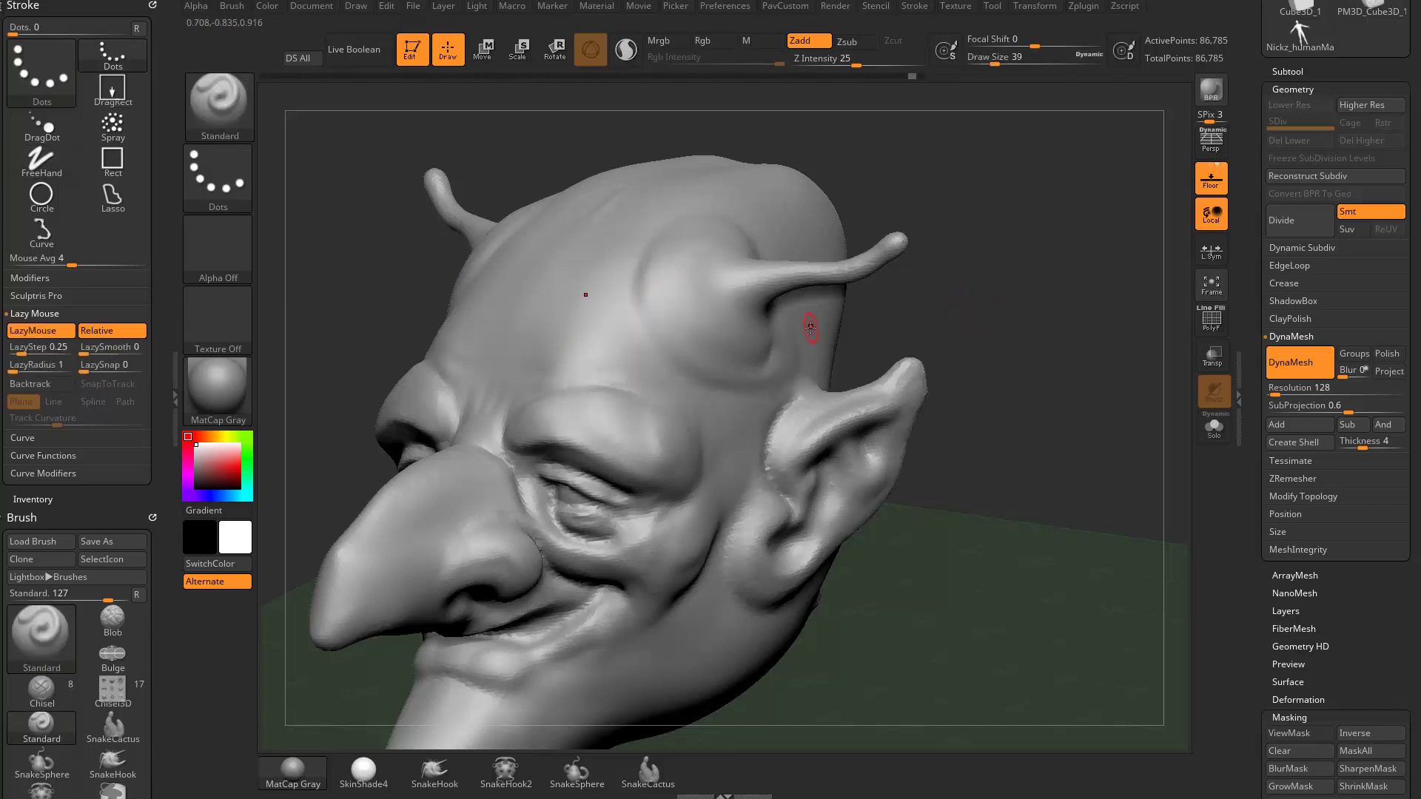
pyautogui.click(96, 369)
pyautogui.press('l')
pyautogui.press('l')
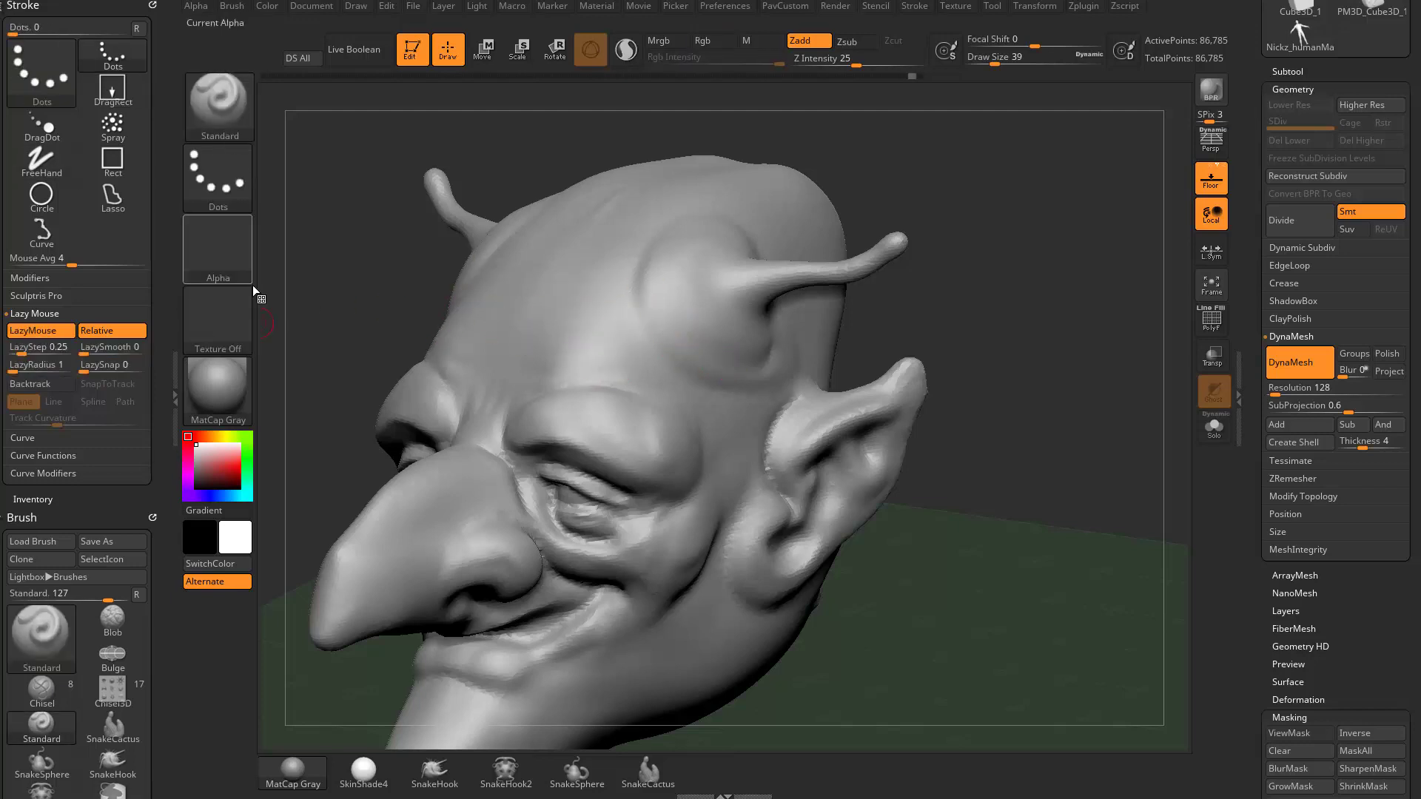
# Step: Set LazyRadius to 67 and try a winding stroke across the forehead
pyautogui.click(46, 366)
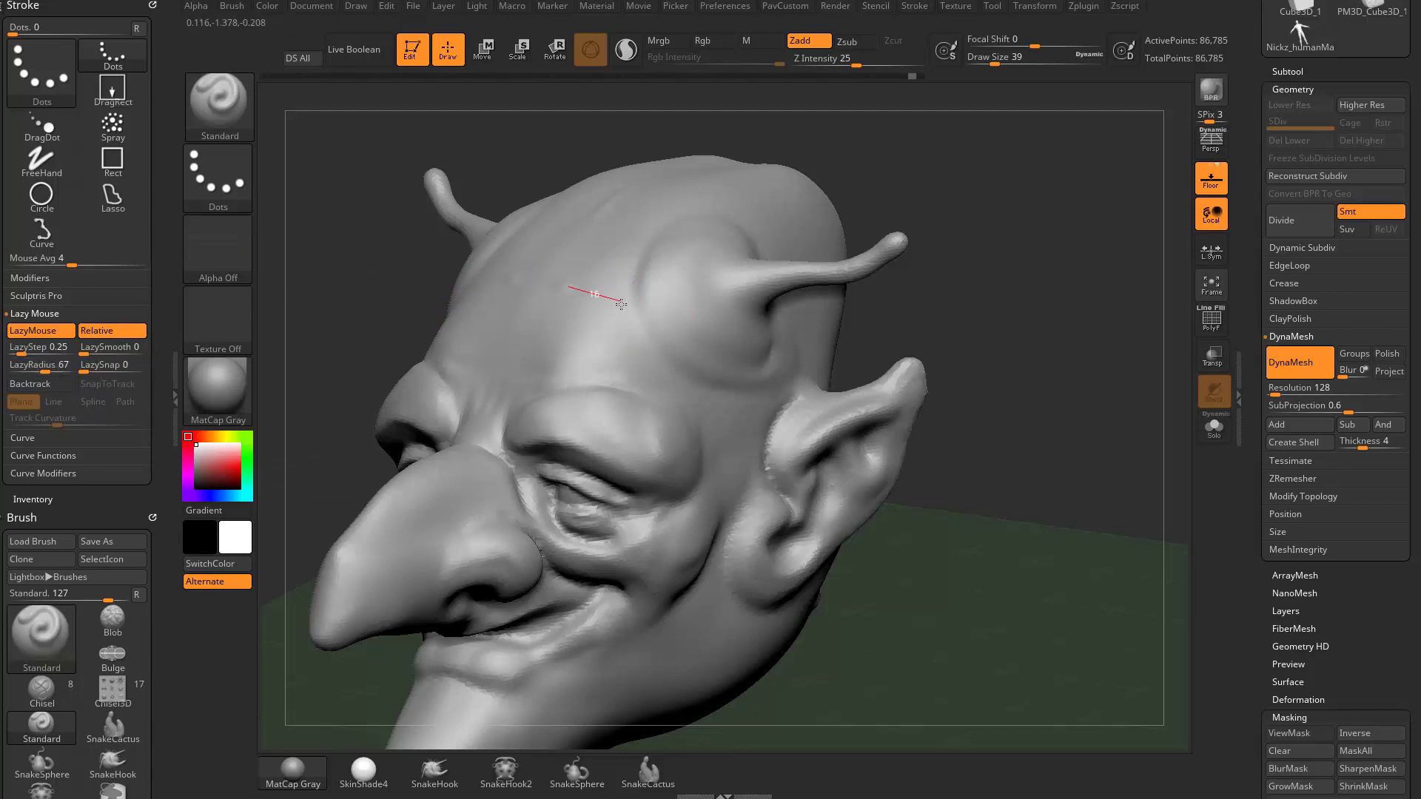
pyautogui.moveTo(586, 342); pyautogui.dragTo(530, 368)
pyautogui.moveTo(616, 353); pyautogui.dragTo(672, 380)
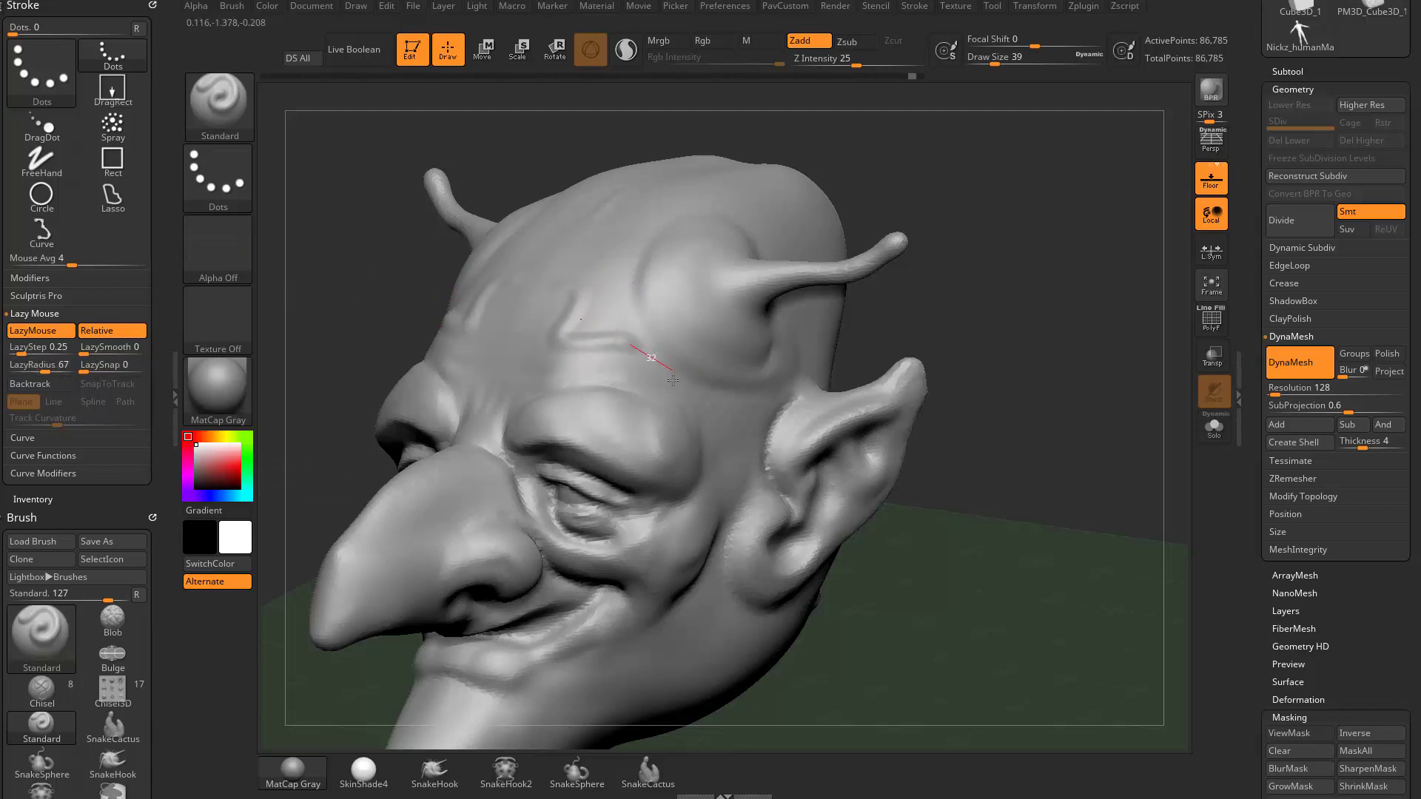
pyautogui.hotkey('ctrl', 'z')
# Step: Set LazyRadius to 18 and test it with a stroke on the forehead
pyautogui.click(29, 368)
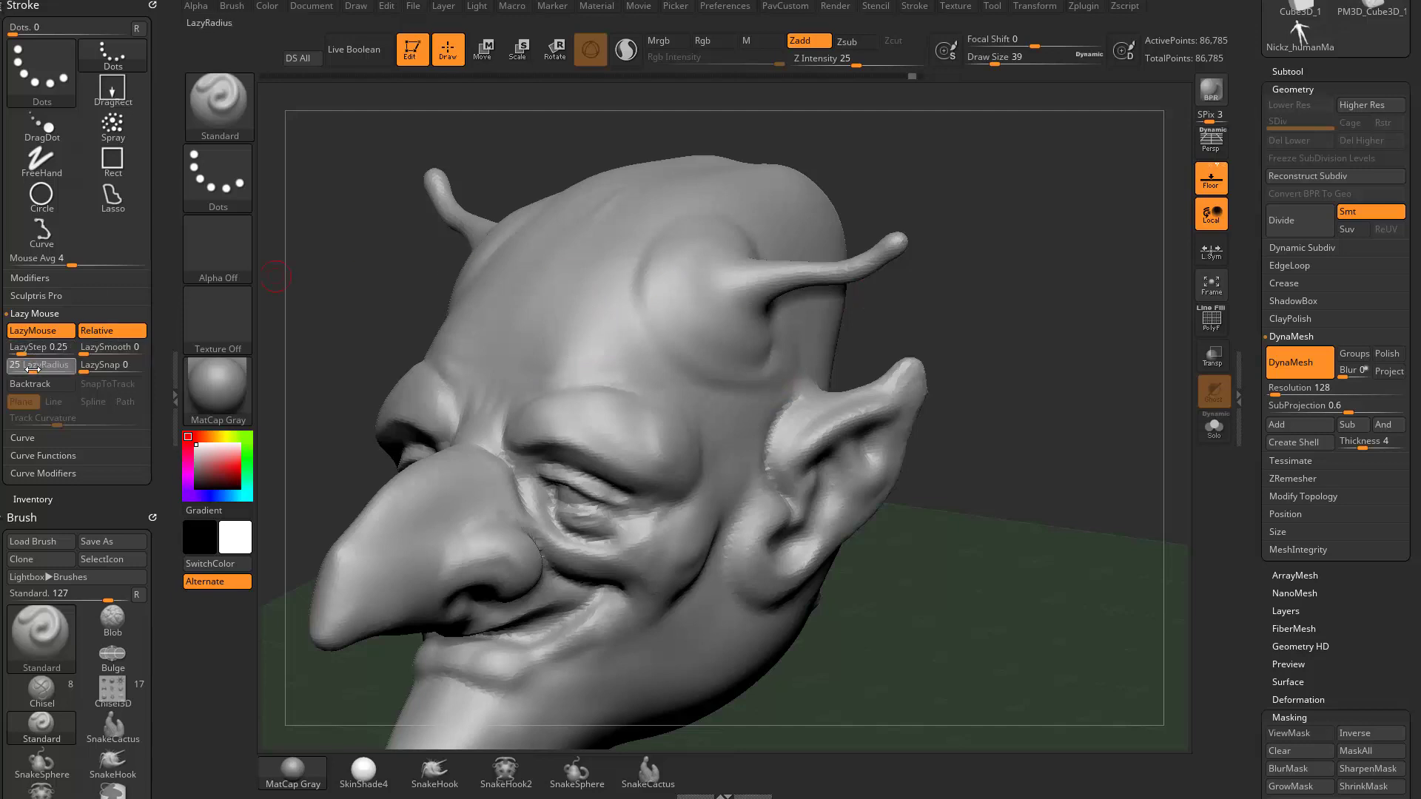
pyautogui.press('s')
pyautogui.moveTo(563, 295)
pyautogui.mouseDown()
pyautogui.moveTo(596, 285)
pyautogui.moveTo(557, 323)
pyautogui.moveTo(571, 371)
pyautogui.moveTo(569, 345)
pyautogui.mouseUp()
pyautogui.hotkey('ctrl', 'z')
# Step: Try a spiral stroke on the bump at the horn's base and undo it
pyautogui.moveTo(774, 229)
pyautogui.mouseDown()
pyautogui.moveTo(584, 325)
pyautogui.moveTo(668, 273)
pyautogui.moveTo(660, 355)
pyautogui.moveTo(641, 296)
pyautogui.mouseUp()
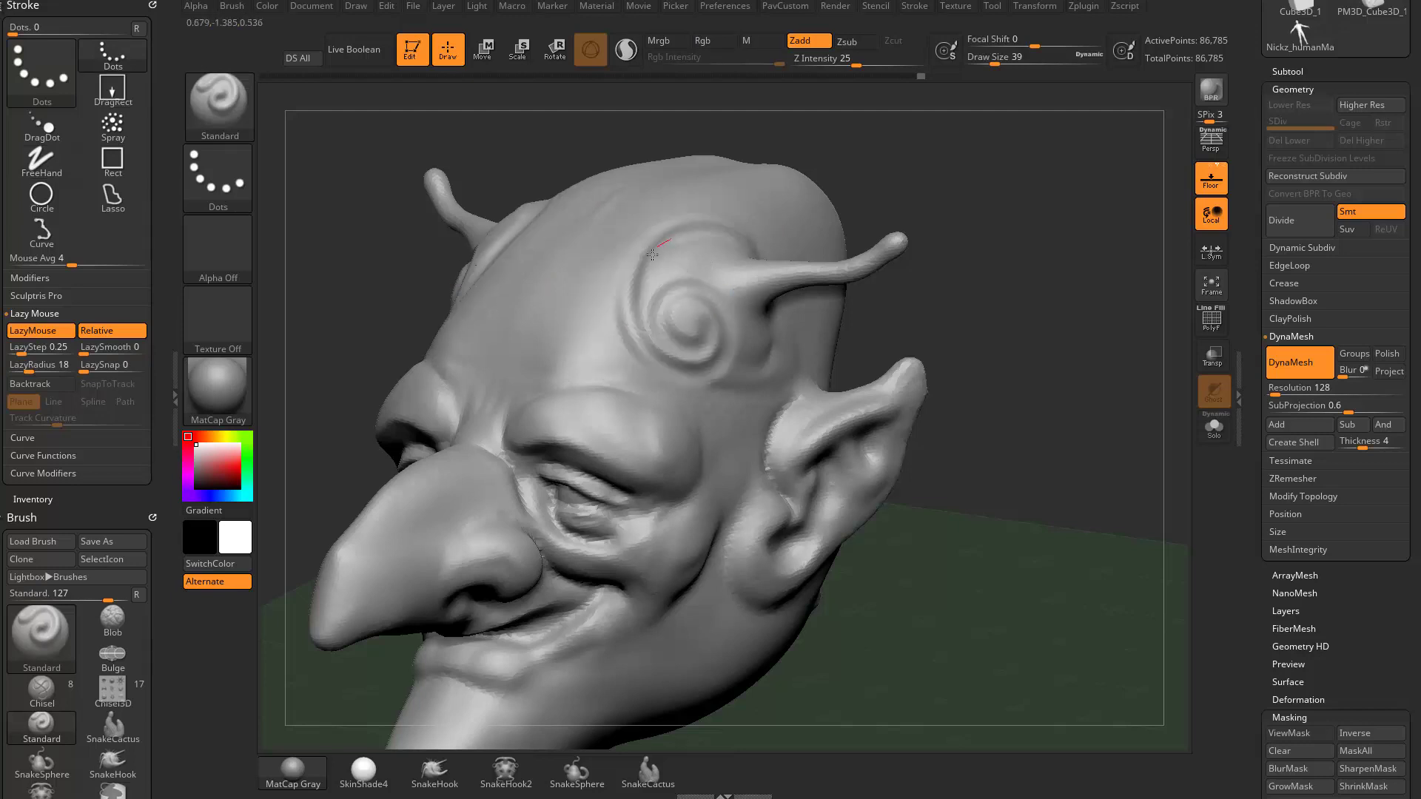
pyautogui.moveTo(644, 263)
pyautogui.mouseDown()
pyautogui.moveTo(665, 359)
pyautogui.moveTo(714, 333)
pyautogui.moveTo(741, 283)
pyautogui.mouseUp()
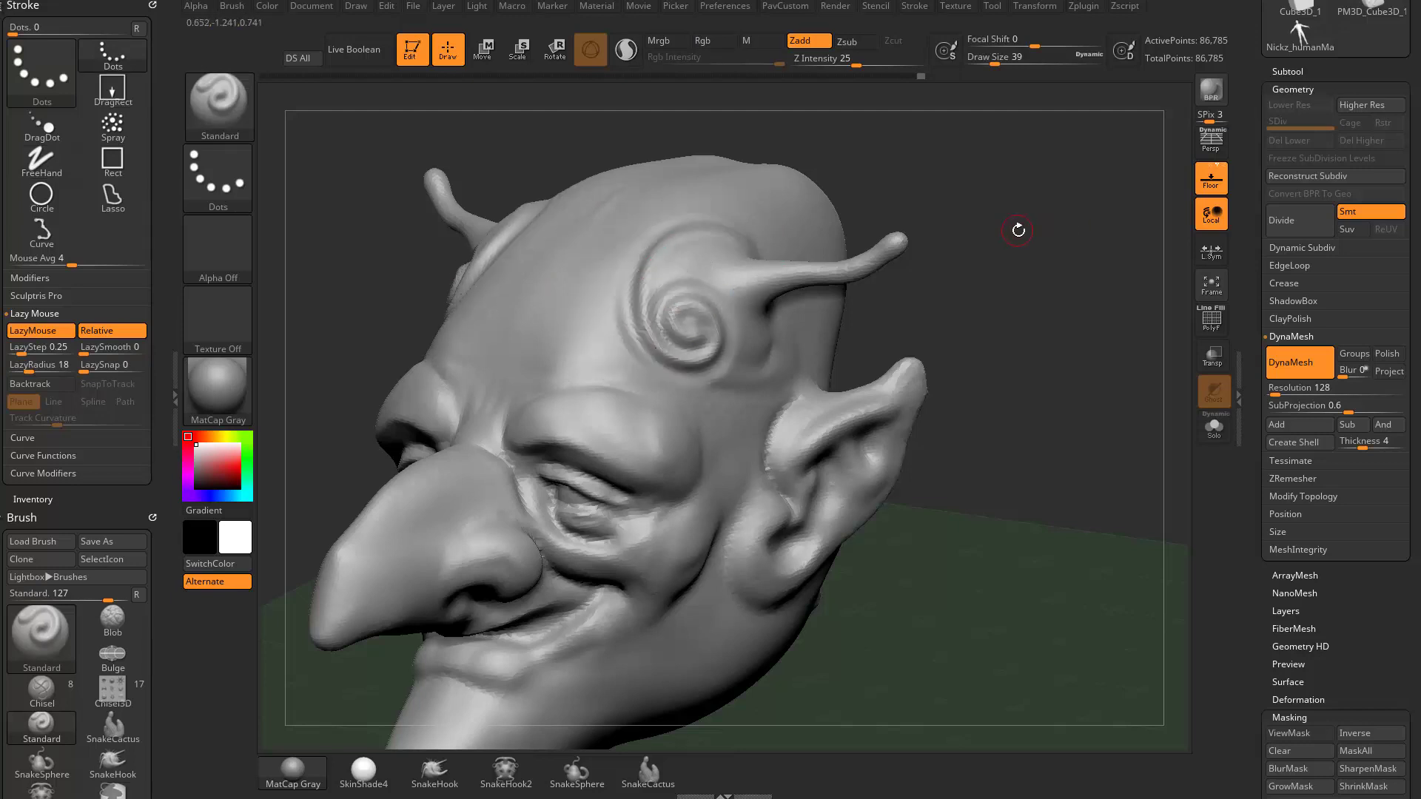
pyautogui.moveTo(1018, 230); pyautogui.dragTo(1034, 232)
pyautogui.hotkey('ctrl', 'z')
pyautogui.hotkey('ctrl', 'z')
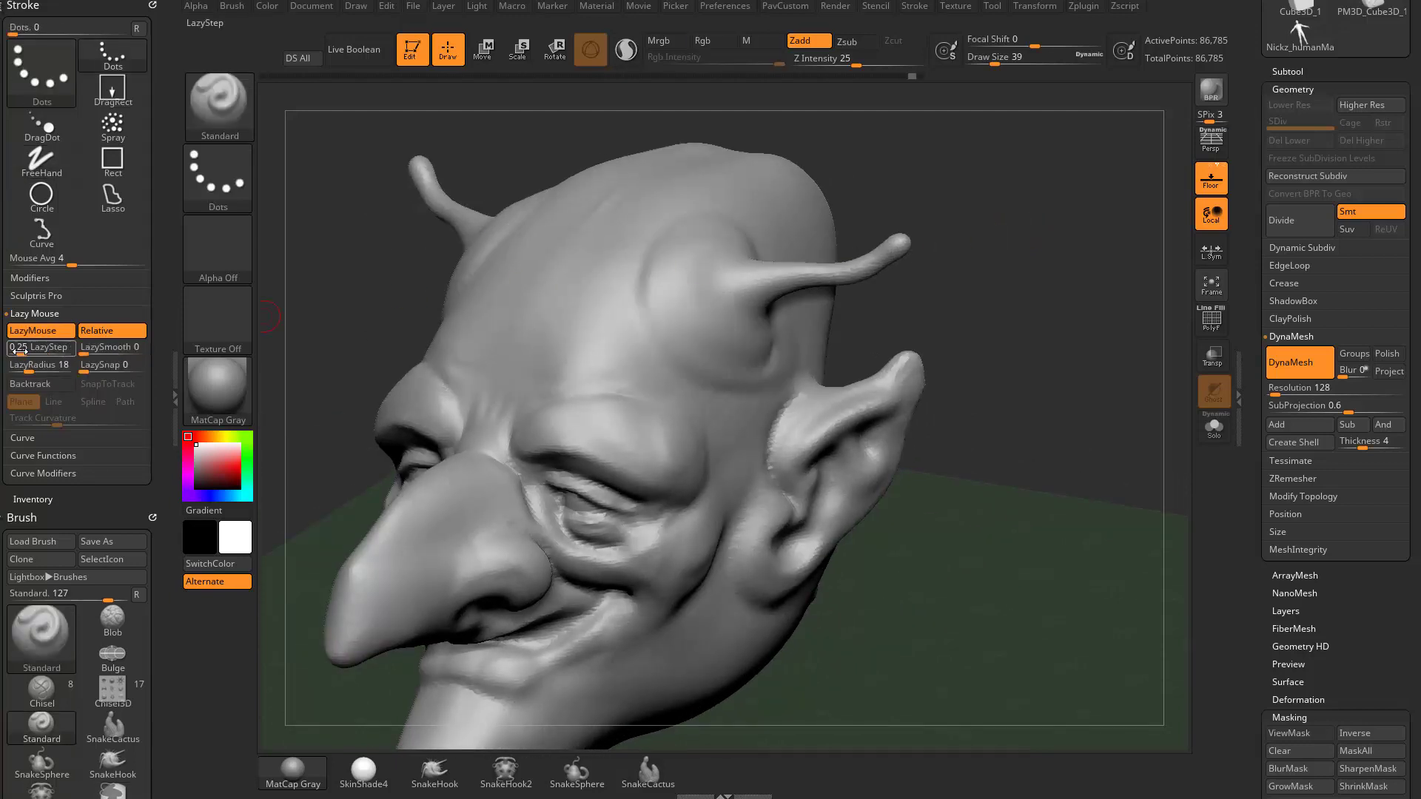
# Step: Try LazyStep 2.2501 with a spaced-out stroke across the forehead
pyautogui.moveTo(22, 354); pyautogui.dragTo(39, 354)
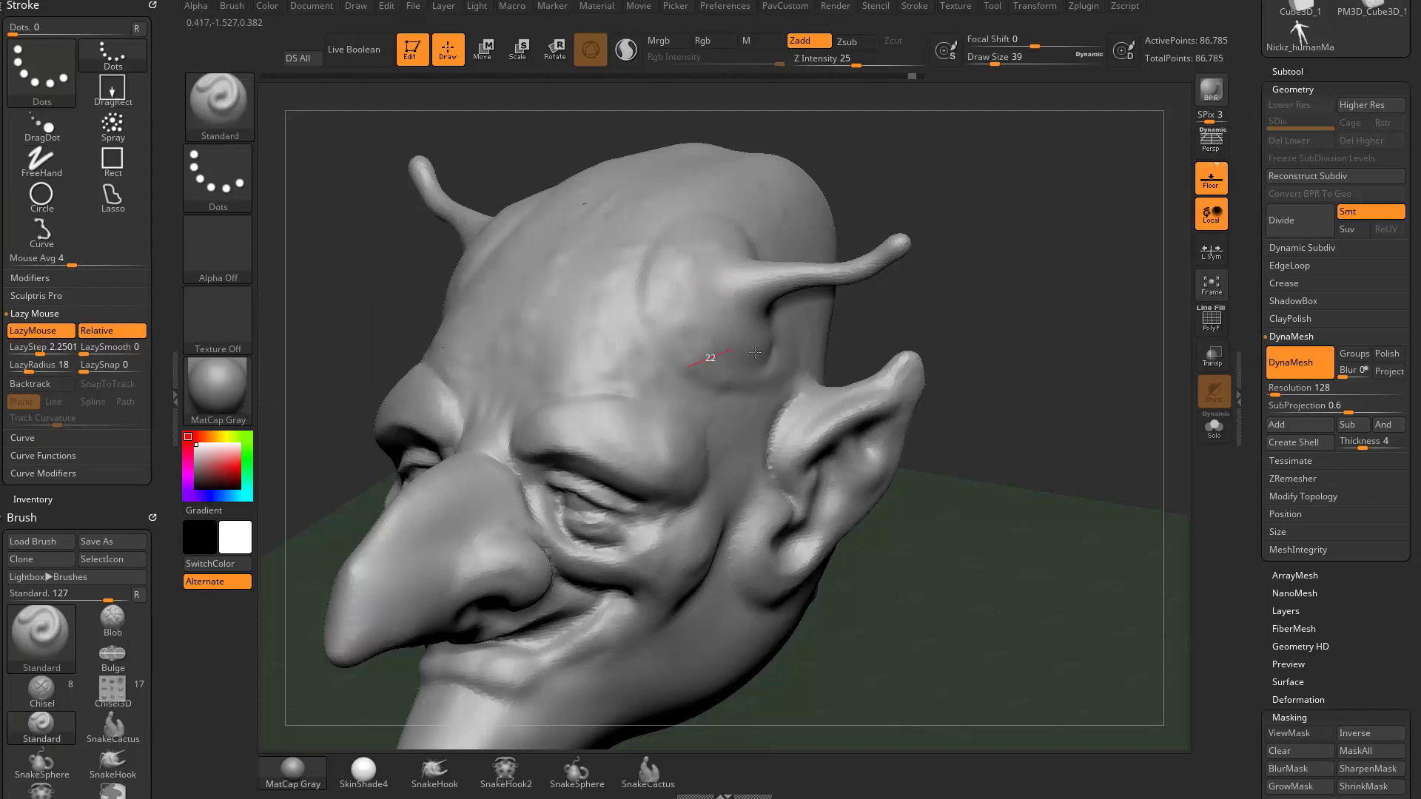
pyautogui.hotkey('ctrl', 'z')
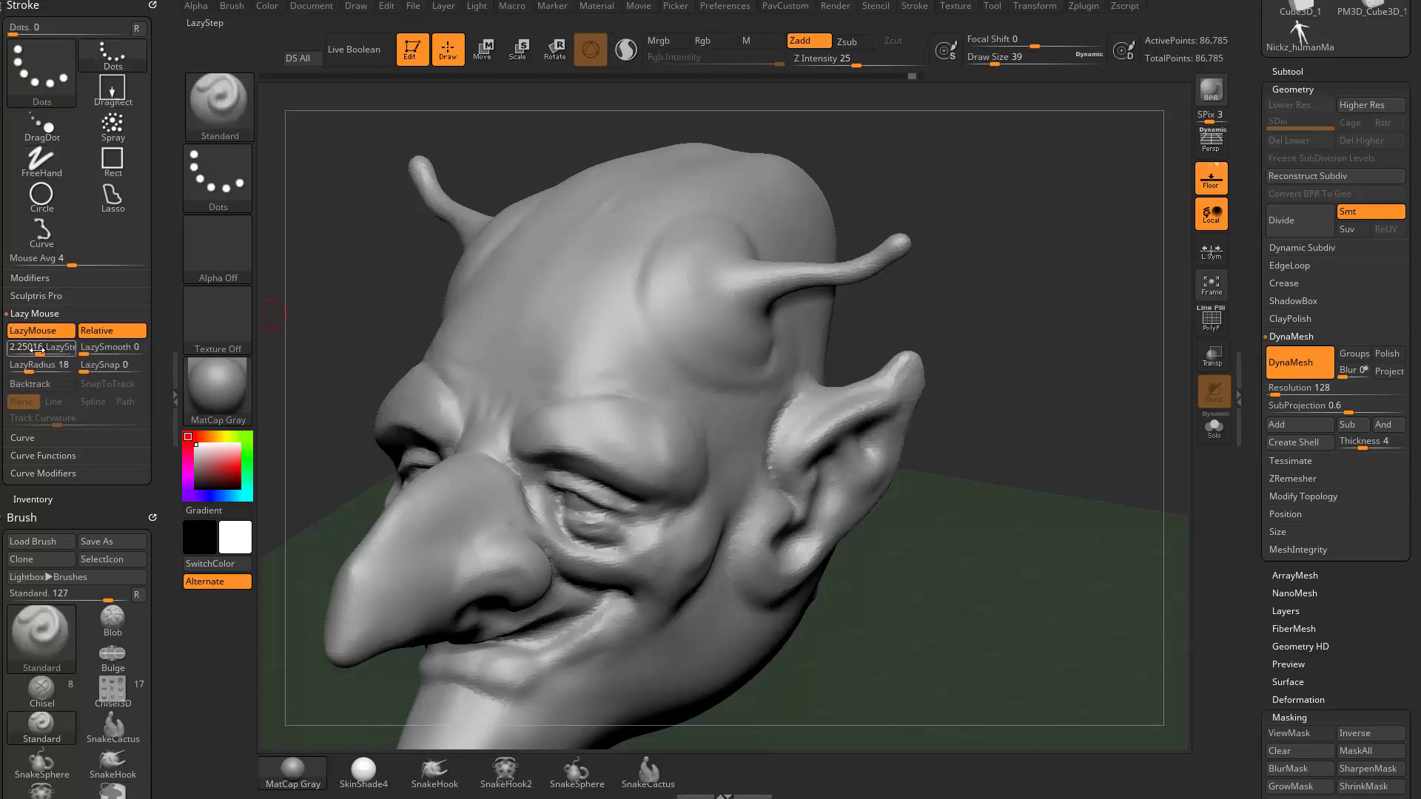
# Step: Set LazyStep to 0.0591 and test it with swirling strokes around the horn's base
pyautogui.moveTo(38, 351); pyautogui.dragTo(16, 351)
pyautogui.press('Return')
pyautogui.moveTo(692, 201)
pyautogui.mouseDown()
pyautogui.moveTo(644, 223)
pyautogui.moveTo(587, 290)
pyautogui.moveTo(629, 398)
pyautogui.moveTo(631, 322)
pyautogui.moveTo(666, 274)
pyautogui.moveTo(703, 325)
pyautogui.moveTo(733, 245)
pyautogui.moveTo(655, 184)
pyautogui.moveTo(567, 318)
pyautogui.moveTo(614, 422)
pyautogui.moveTo(760, 350)
pyautogui.moveTo(747, 311)
pyautogui.moveTo(666, 259)
pyautogui.moveTo(722, 233)
pyautogui.mouseUp()
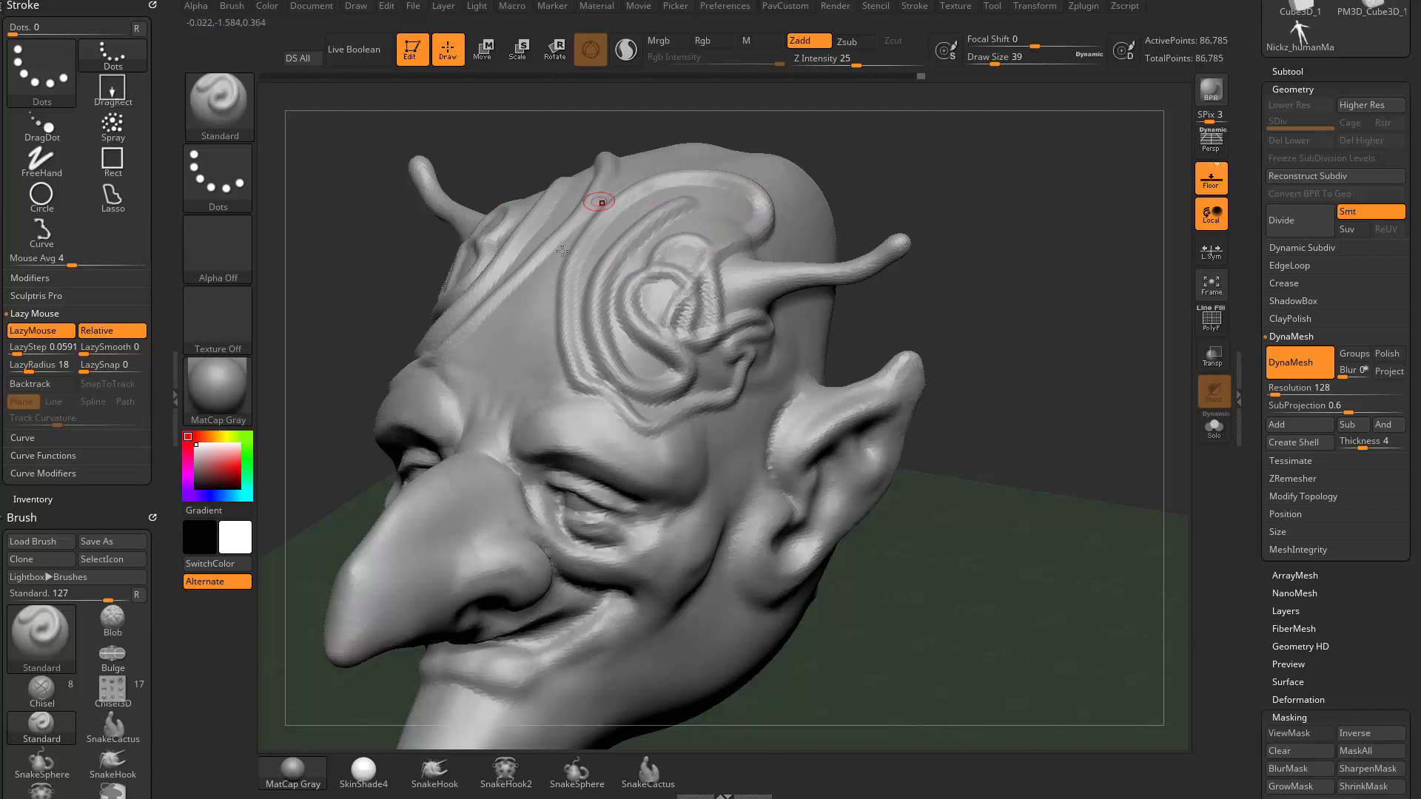
pyautogui.hotkey('ctrl', 'z')
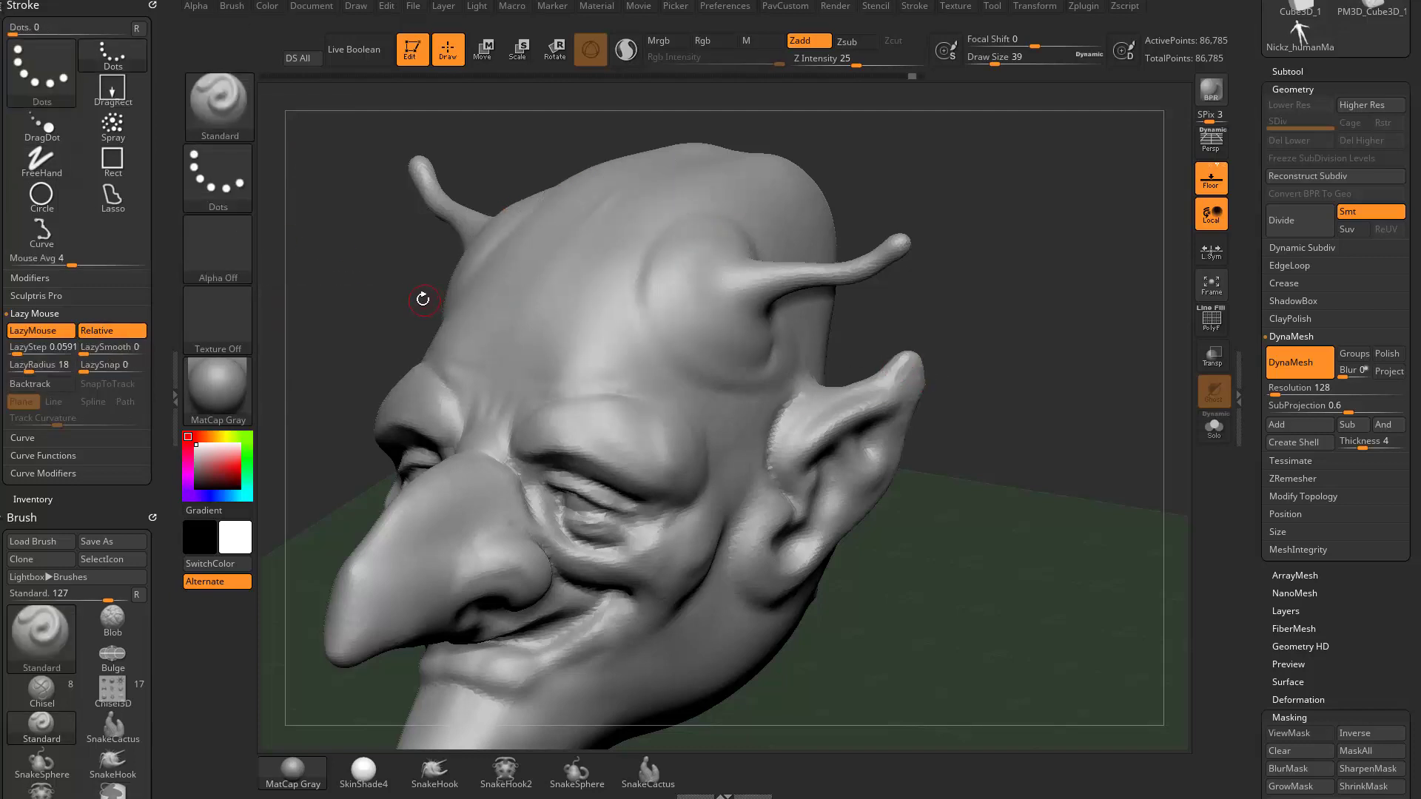
# Step: Draw a curved stroke around the horn's base with the Alpha 10 star, and set the draw size to 65
pyautogui.click(226, 253)
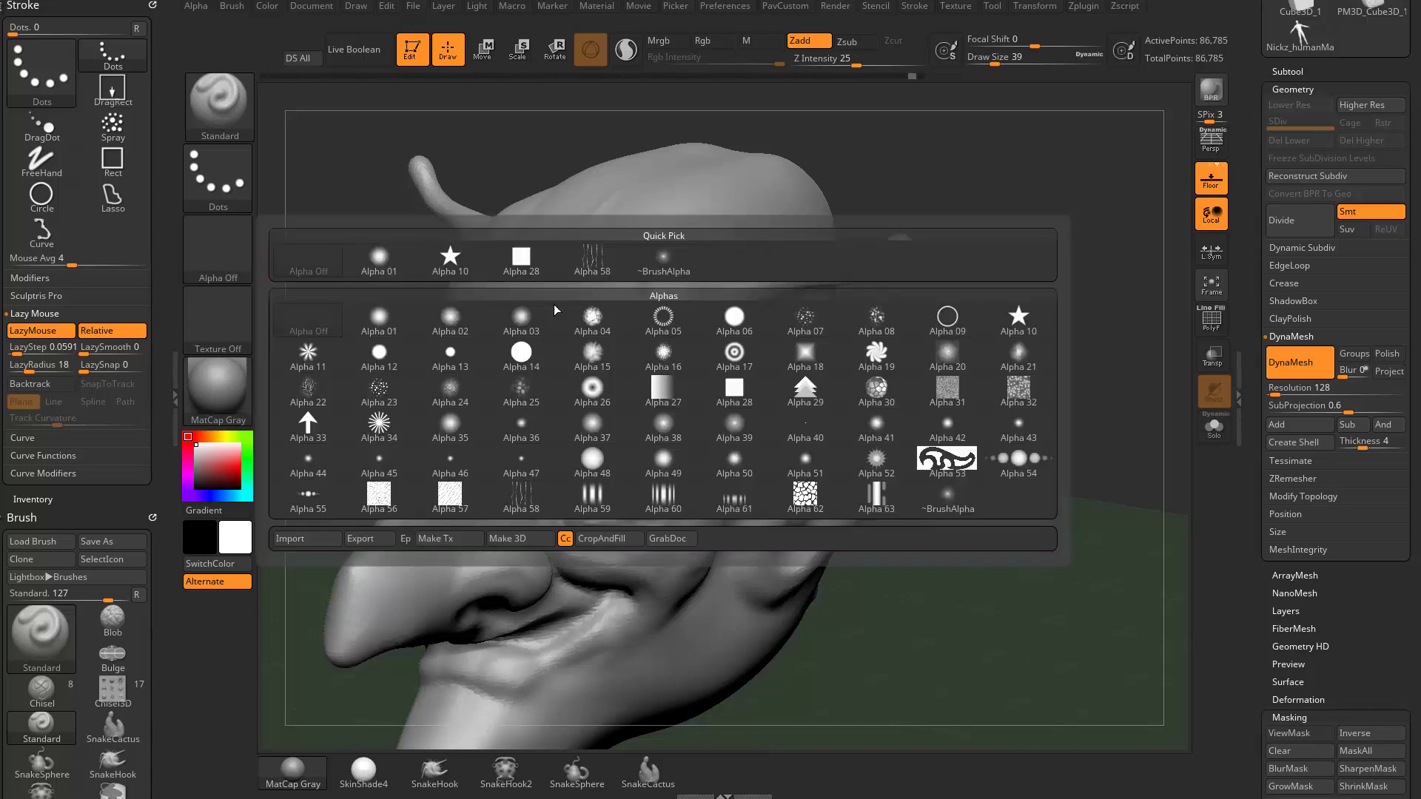
pyautogui.click(1018, 321)
pyautogui.moveTo(1092, 342); pyautogui.dragTo(1040, 353)
pyautogui.moveTo(712, 222)
pyautogui.mouseDown()
pyautogui.moveTo(603, 311)
pyautogui.moveTo(601, 398)
pyautogui.moveTo(630, 372)
pyautogui.mouseUp()
pyautogui.press('s')
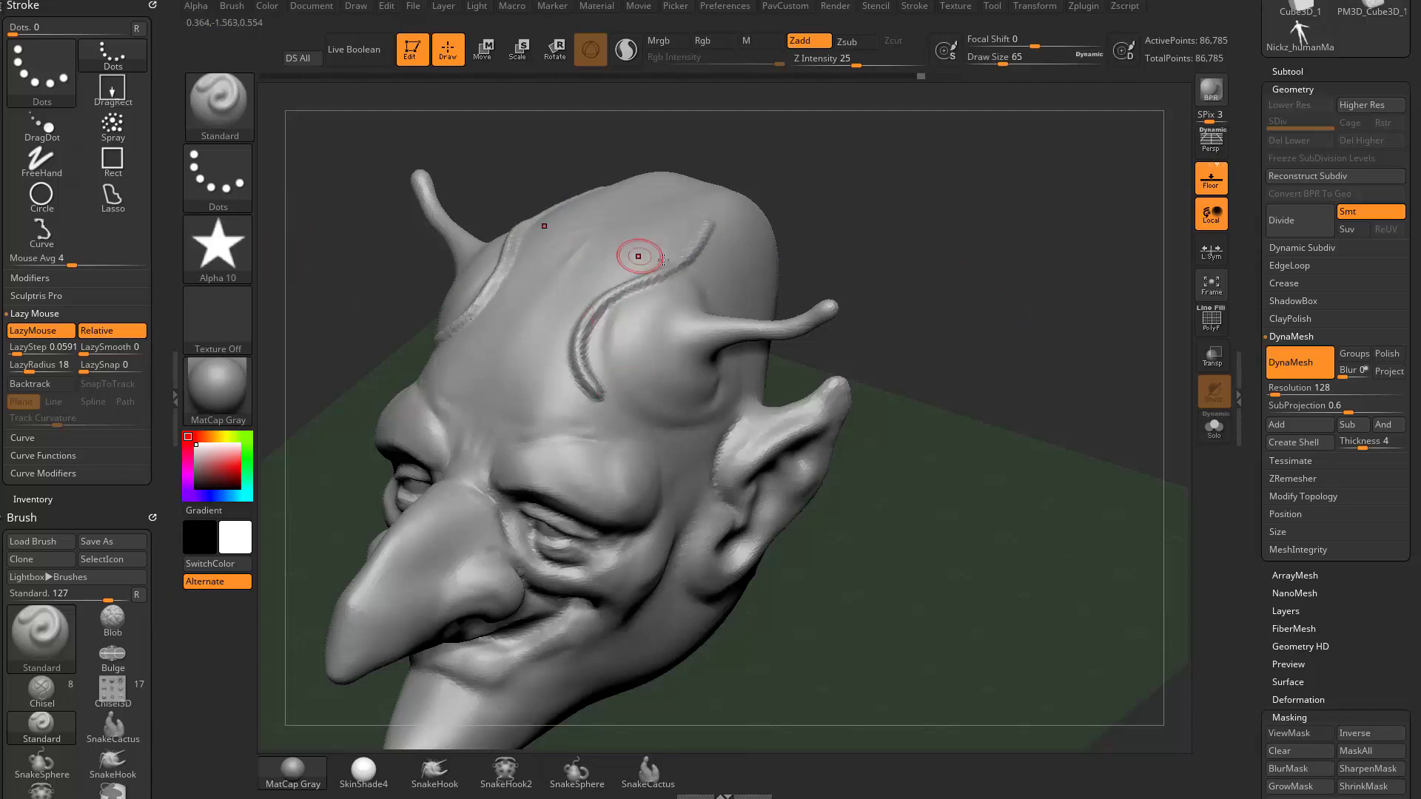
# Step: Undo the curved star stroke, try a similar one around the horn's base, and undo that too
pyautogui.hotkey('ctrl', 'z')
pyautogui.moveTo(705, 216)
pyautogui.mouseDown()
pyautogui.moveTo(574, 318)
pyautogui.moveTo(597, 407)
pyautogui.mouseUp()
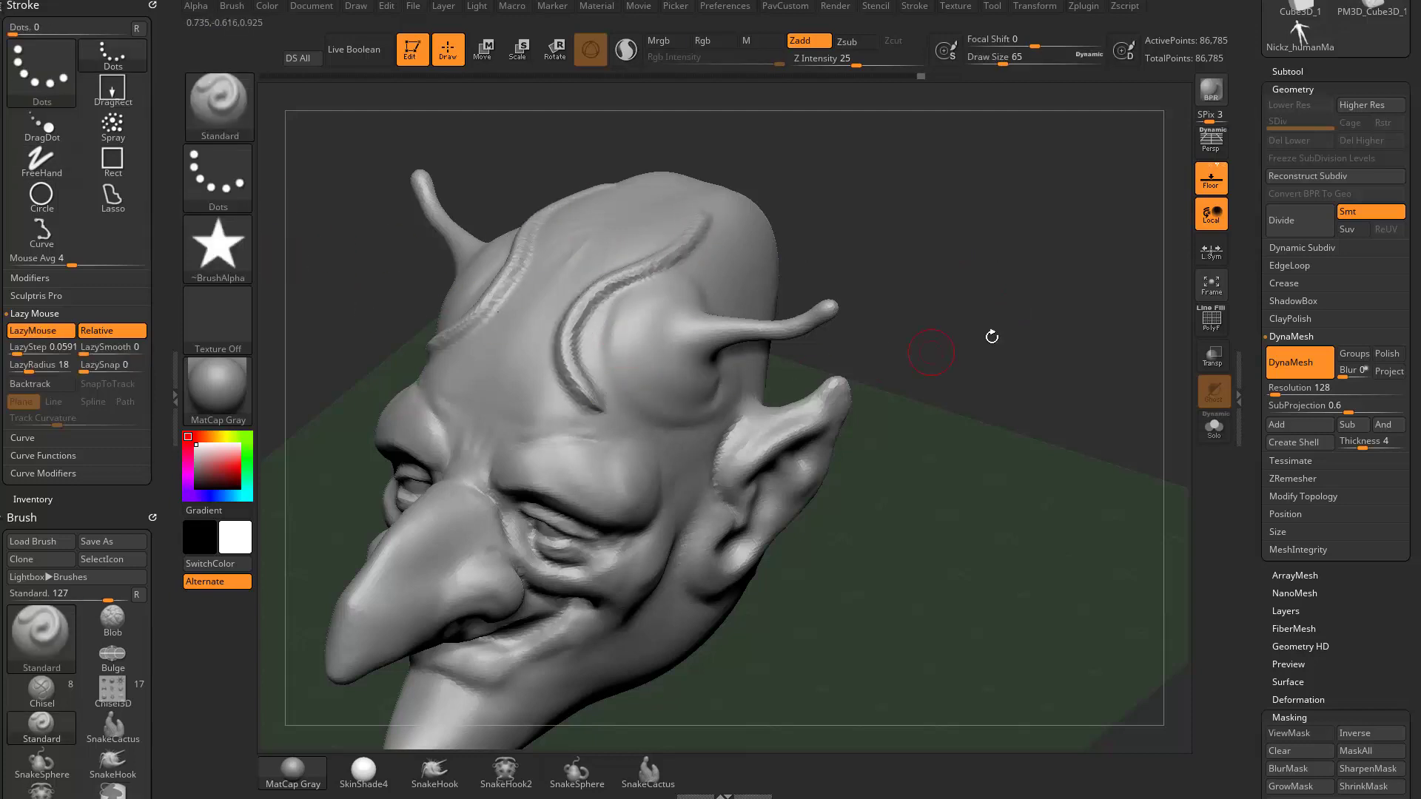
pyautogui.hotkey('ctrl', 'z')
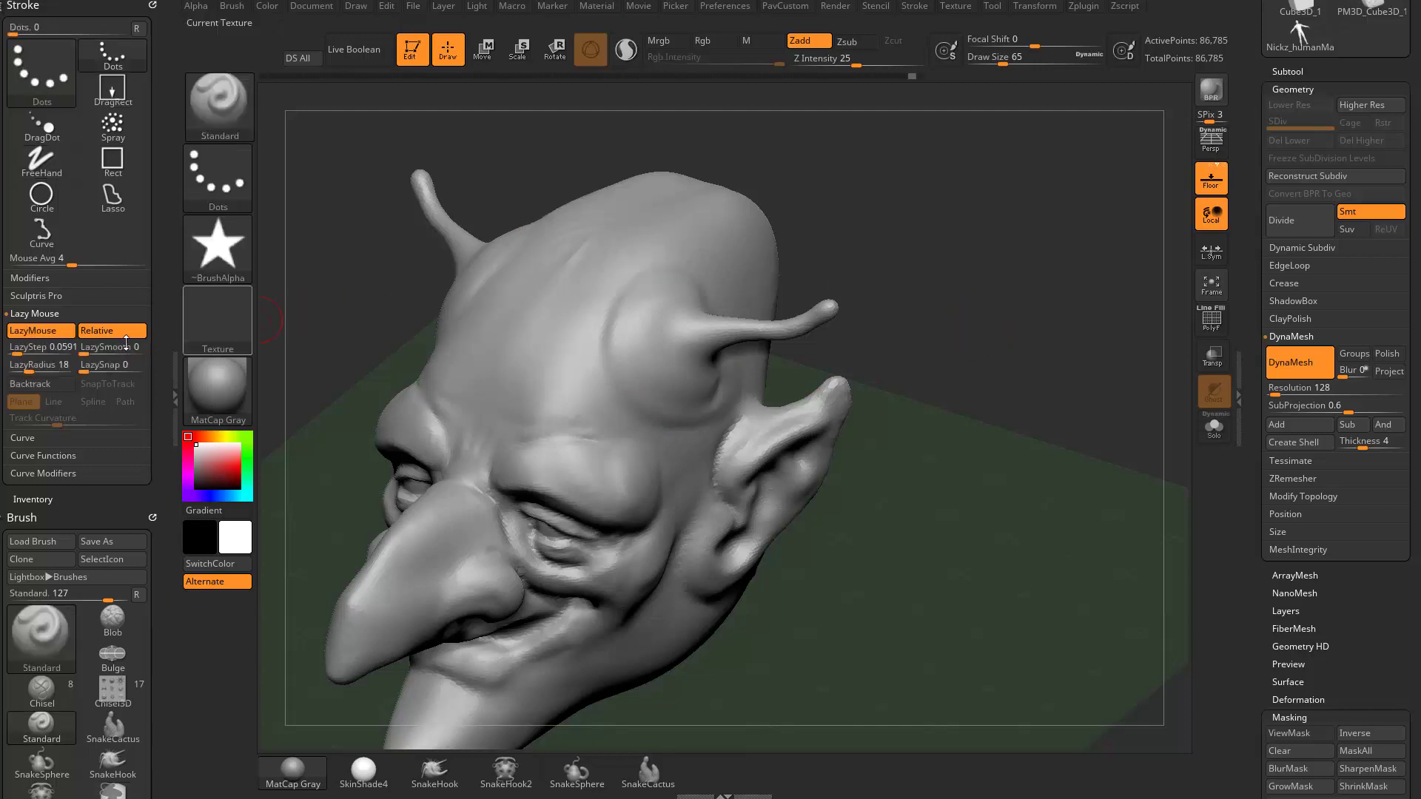
# Step: Set LazyStep to 2.5, try a stroke of separate stars across the forehead, and undo it
pyautogui.click(43, 348)
pyautogui.write('2.5')
pyautogui.press('Return')
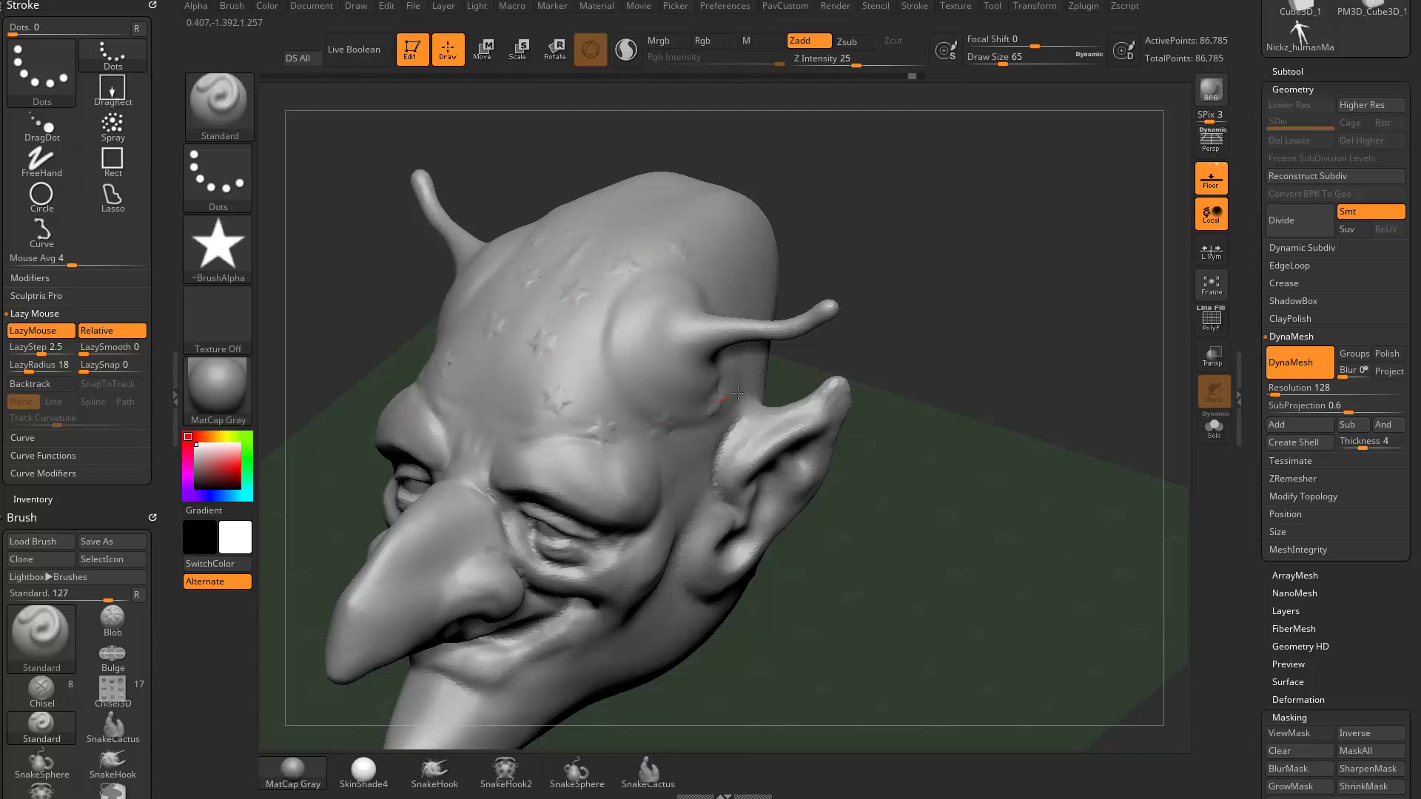
pyautogui.hotkey('ctrl', 'z')
pyautogui.hotkey('ctrl', 'z')
# Step: Set the draw size to 197 and try a stroke of large stars across the forehead and temple
pyautogui.press('s')
pyautogui.moveTo(917, 290); pyautogui.dragTo(941, 290)
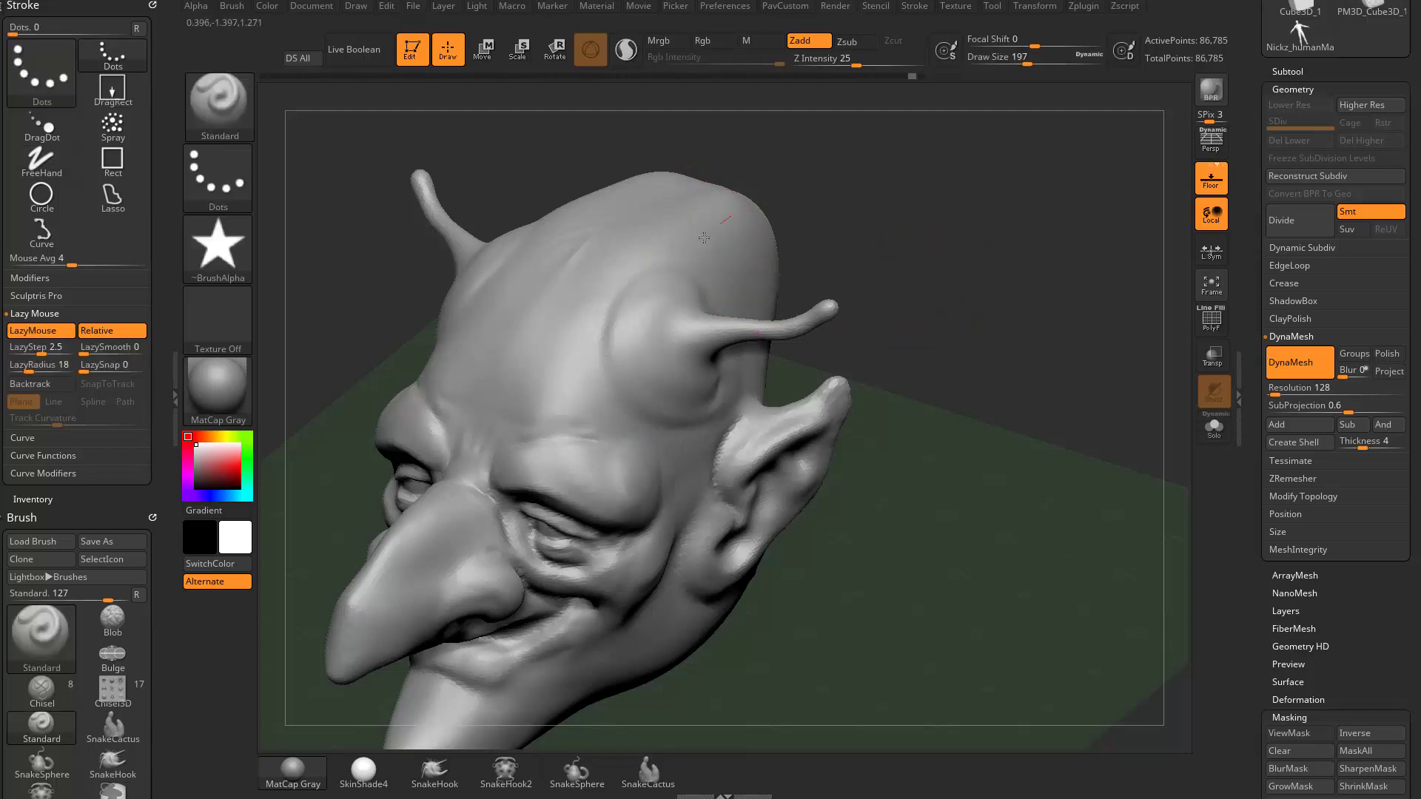
pyautogui.moveTo(618, 314); pyautogui.dragTo(572, 367)
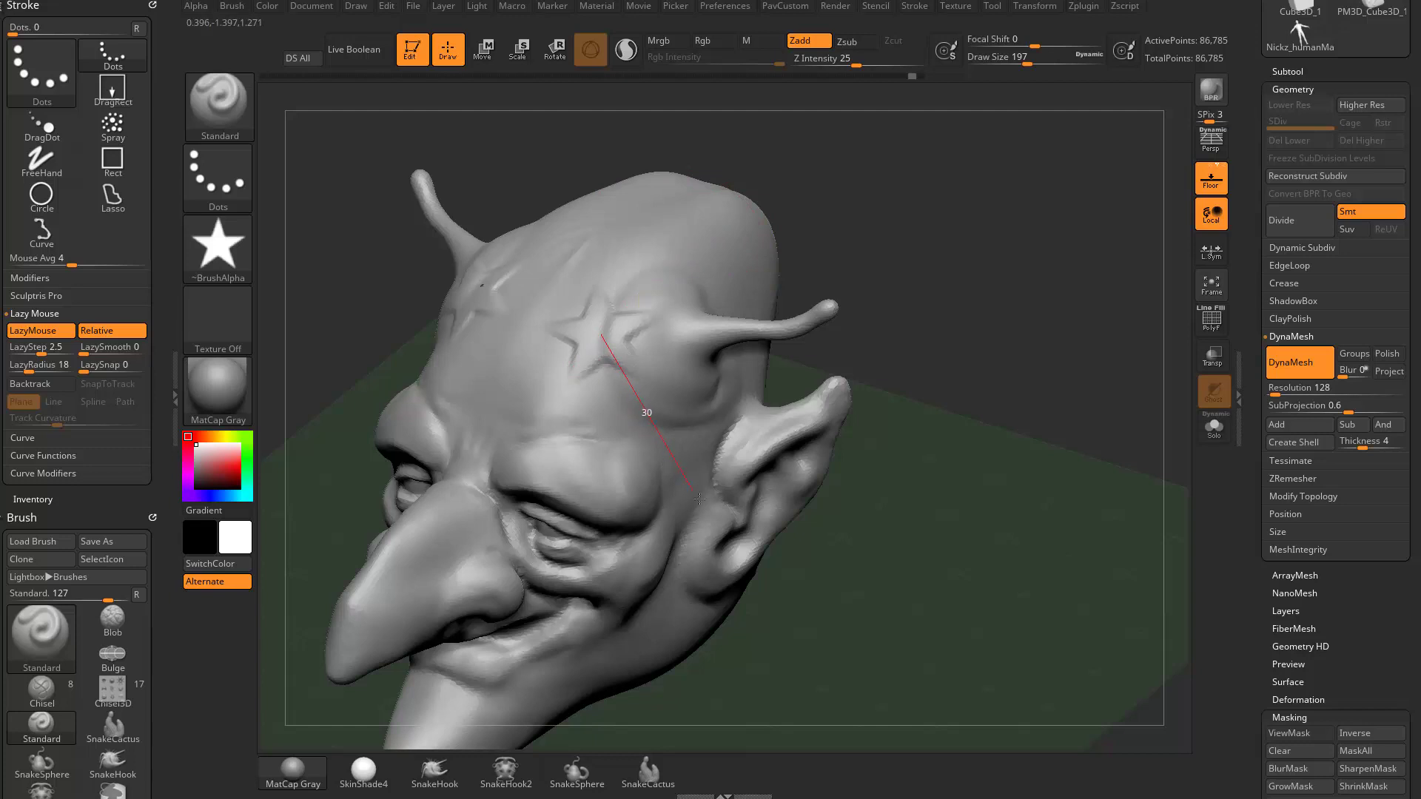
pyautogui.hotkey('ctrl', 'z')
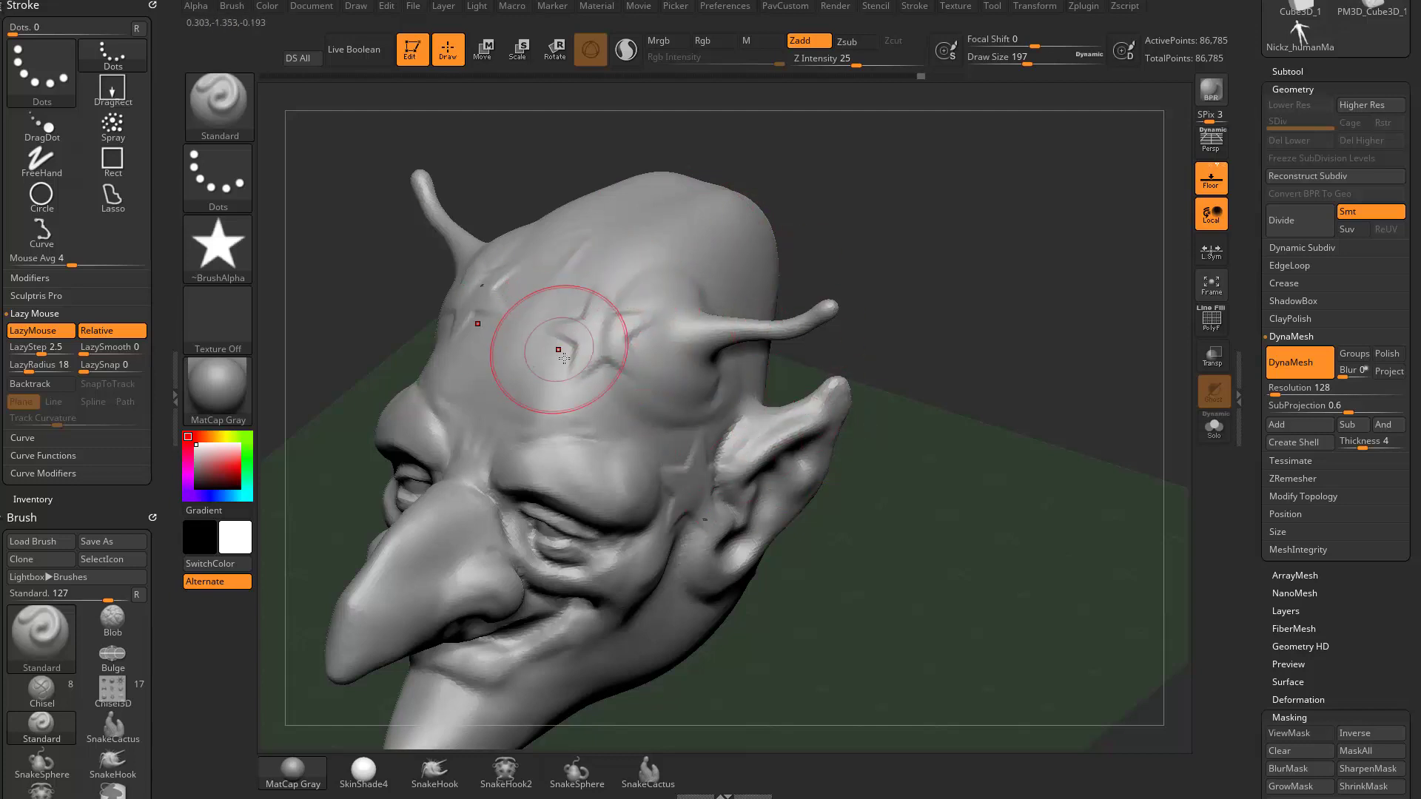
pyautogui.moveTo(563, 358)
pyautogui.mouseDown()
pyautogui.moveTo(625, 322)
pyautogui.moveTo(599, 337)
pyautogui.mouseUp()
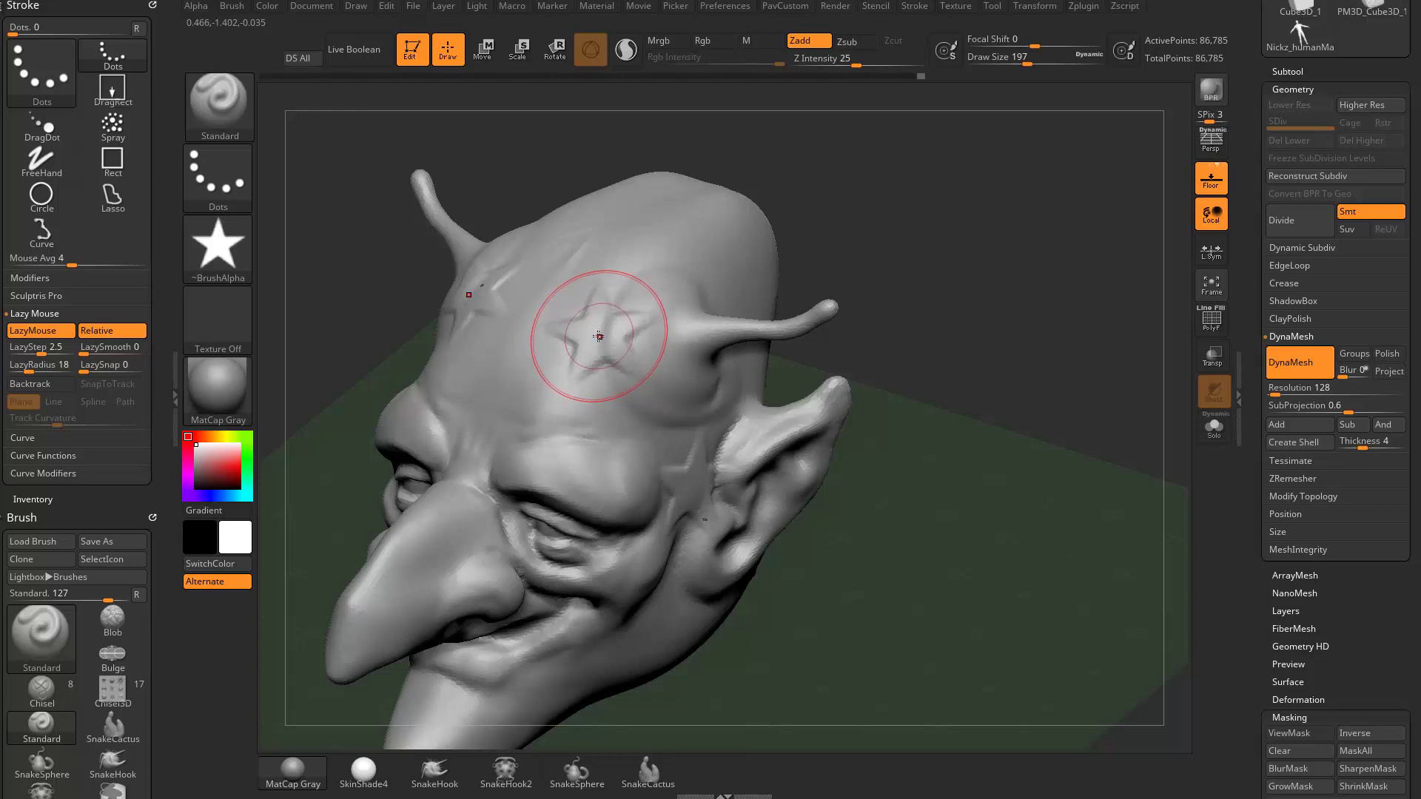
pyautogui.moveTo(600, 337); pyautogui.dragTo(597, 335)
# Step: Set Focal Shift to -100 and retry the stroke of large stars over the forehead, temple and horn's base
pyautogui.moveTo(1035, 46); pyautogui.dragTo(1023, 45)
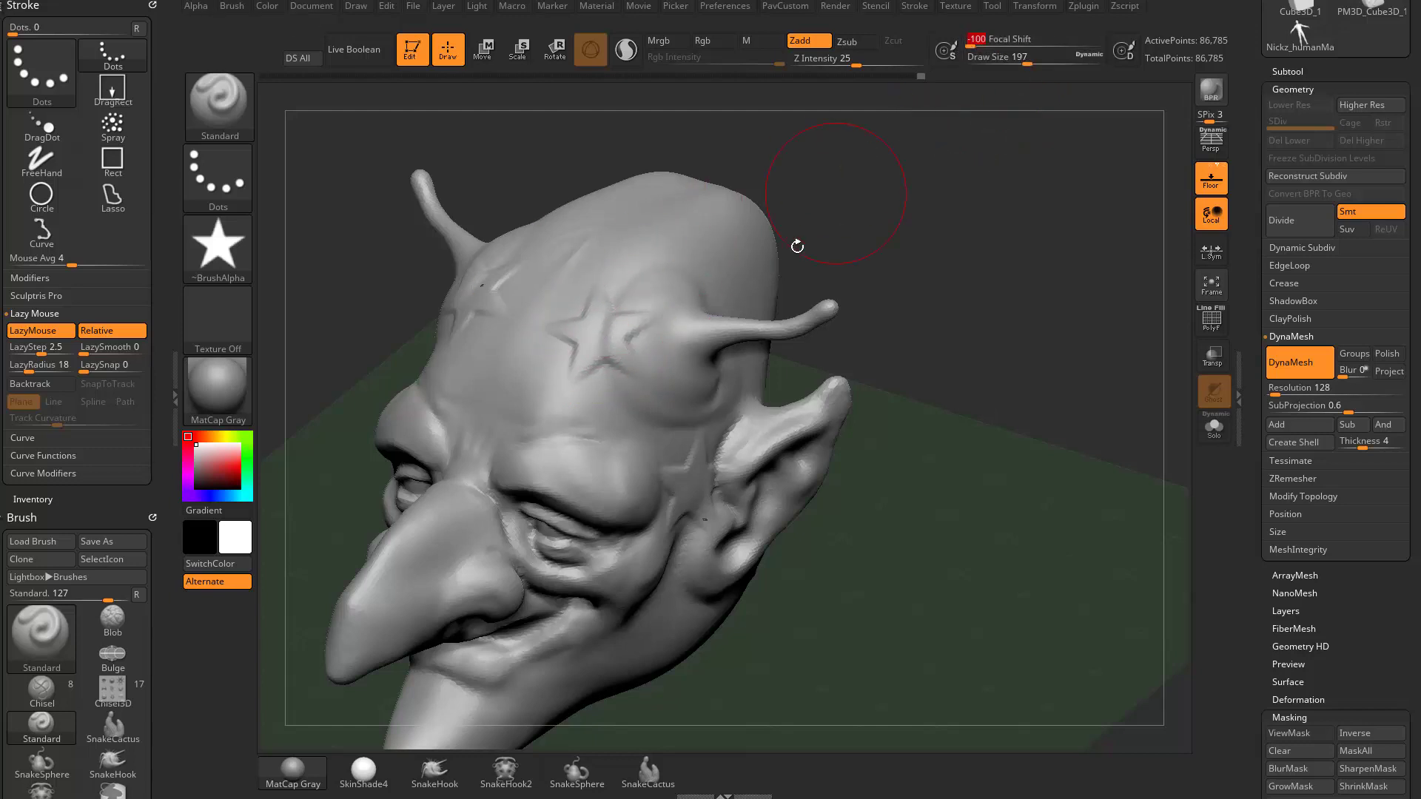
pyautogui.hotkey('ctrl', 'z')
pyautogui.moveTo(710, 214); pyautogui.dragTo(635, 270)
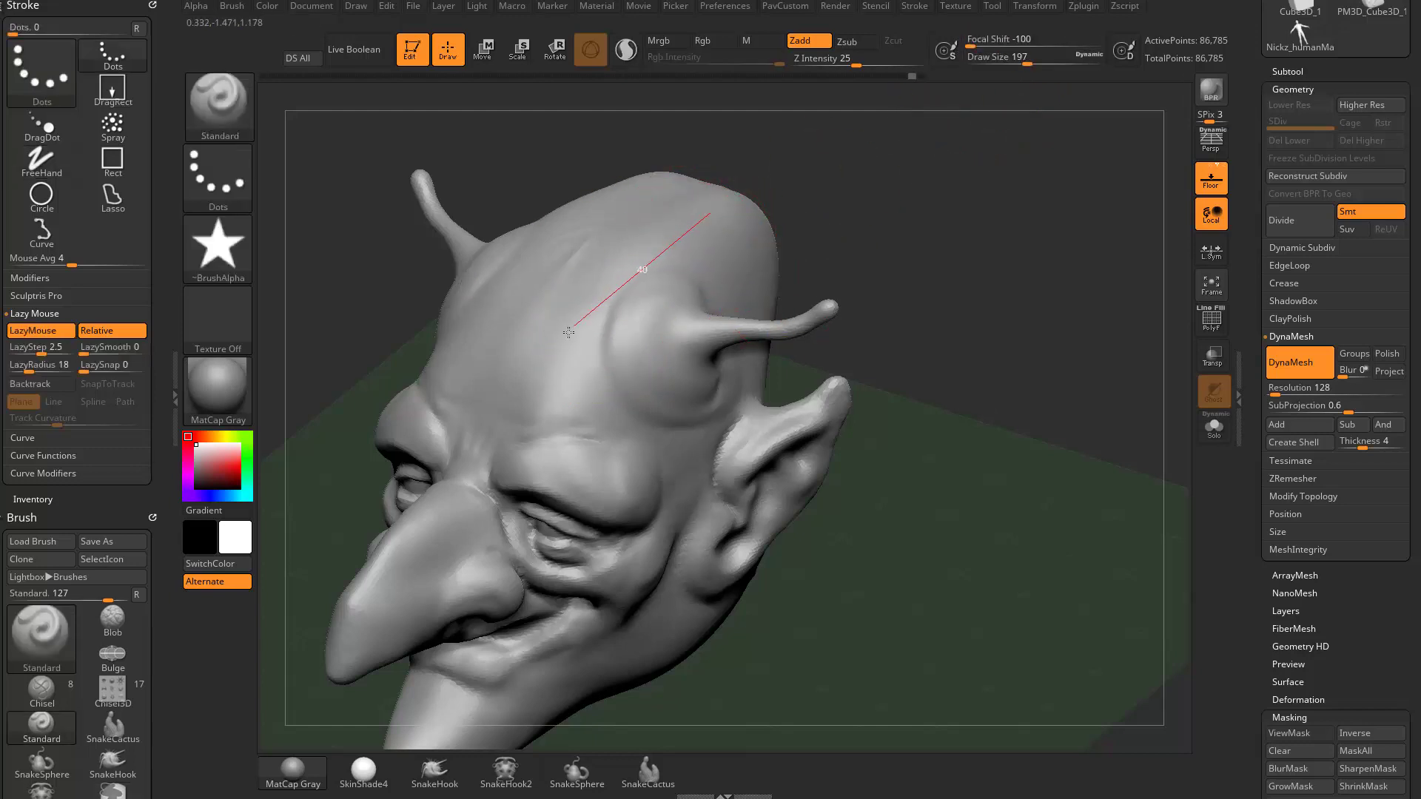
pyautogui.moveTo(568, 332); pyautogui.dragTo(553, 398)
pyautogui.moveTo(669, 494); pyautogui.dragTo(710, 434)
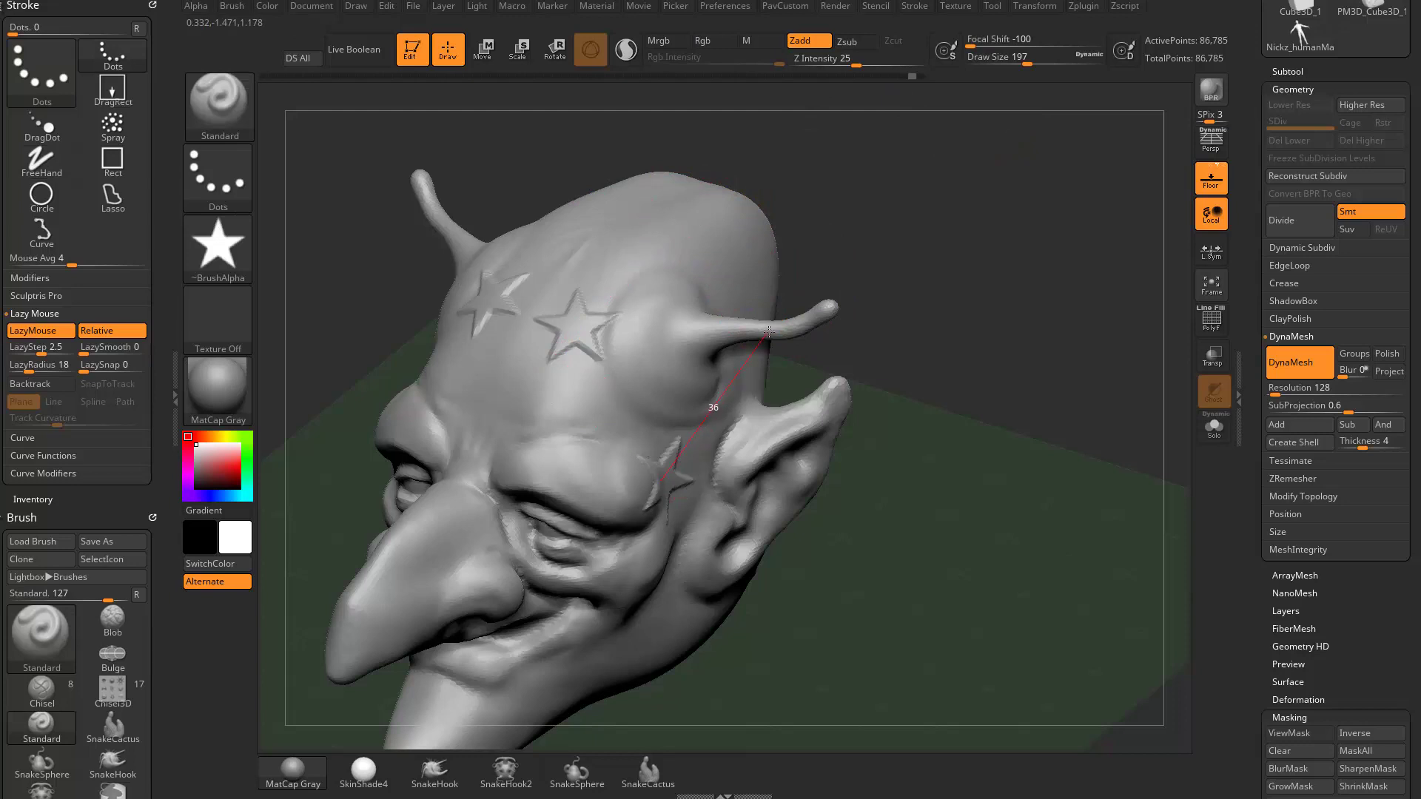
pyautogui.moveTo(769, 331); pyautogui.dragTo(710, 318)
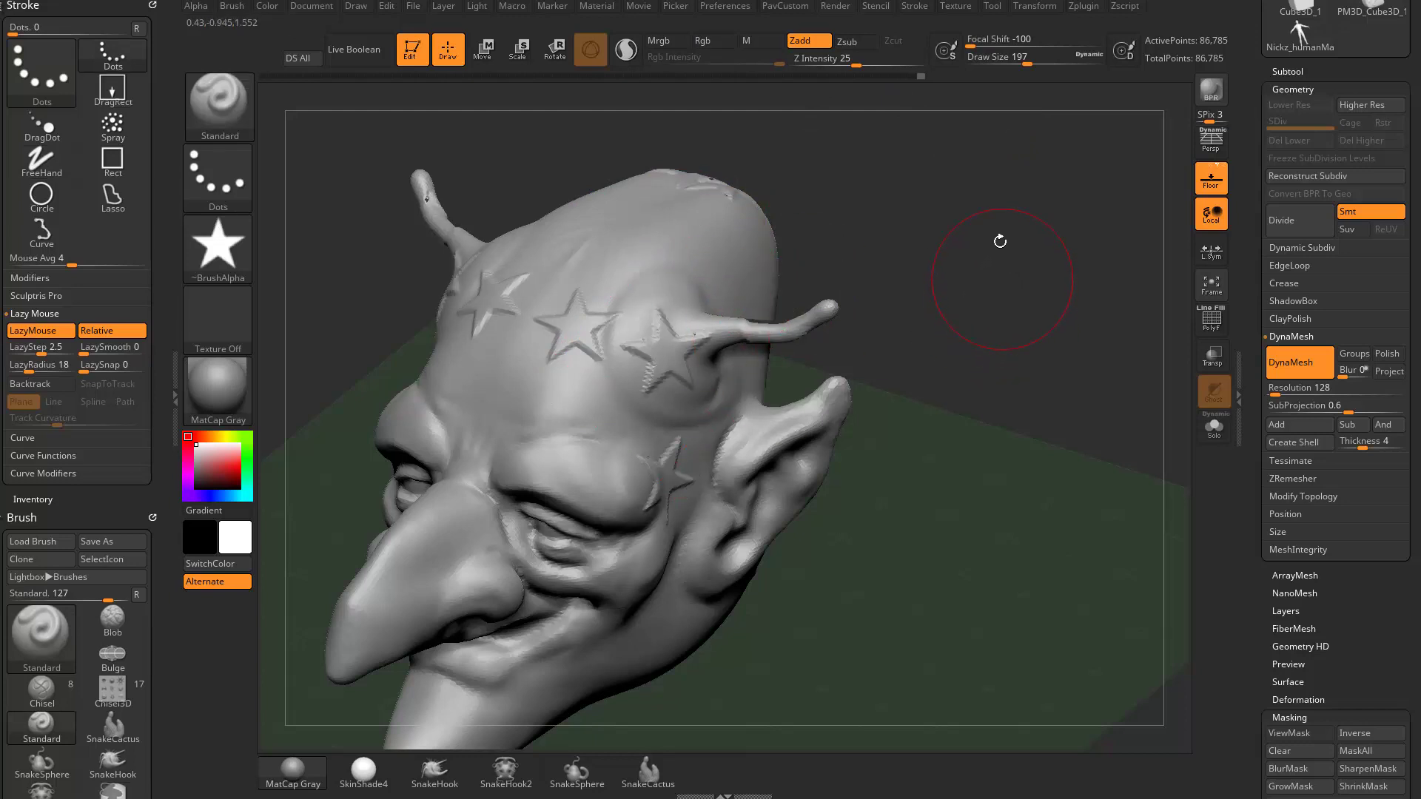
pyautogui.hotkey('ctrl', 'z')
# Step: Set the draw size to 51, try a stroke of small stars down the forehead, and undo it
pyautogui.press('s')
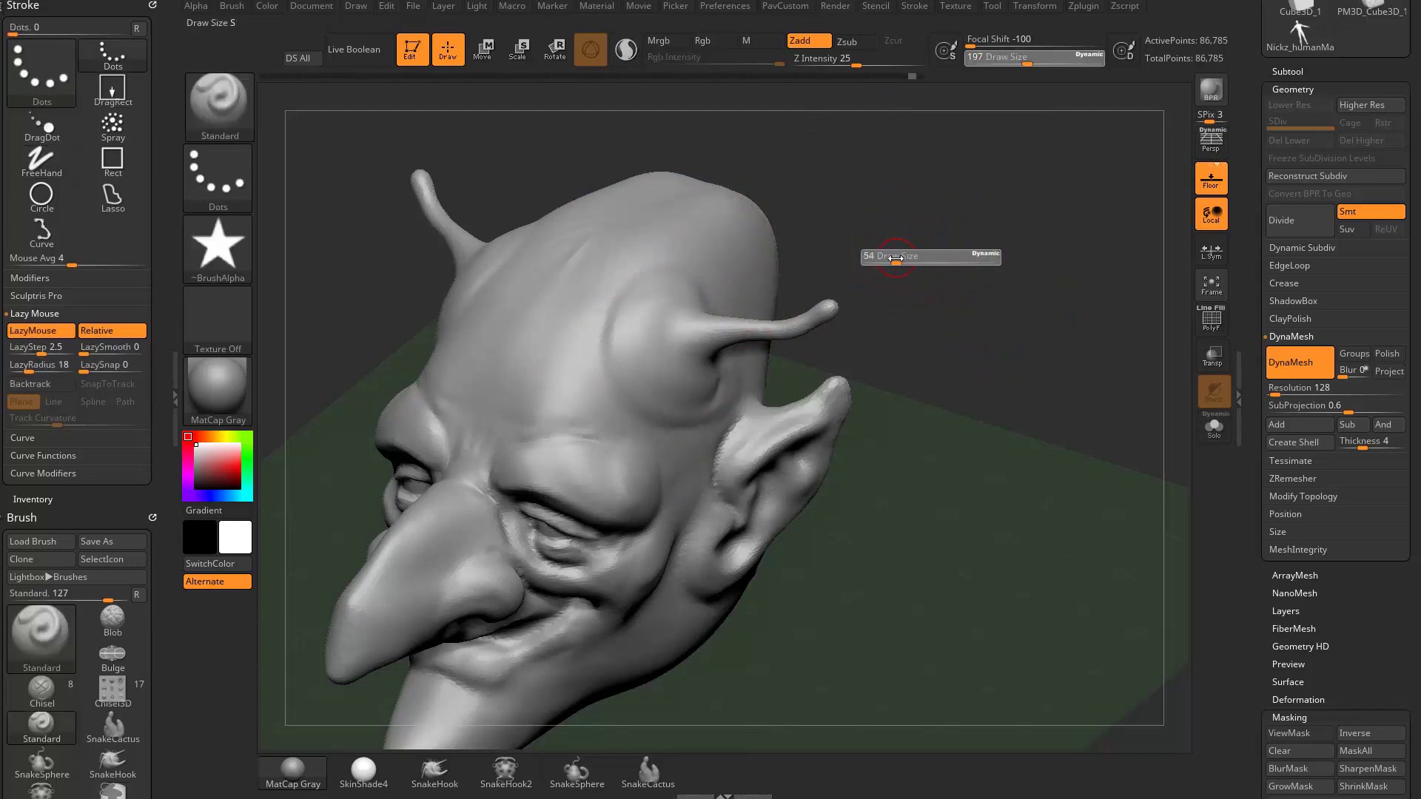
pyautogui.moveTo(896, 259); pyautogui.dragTo(892, 259)
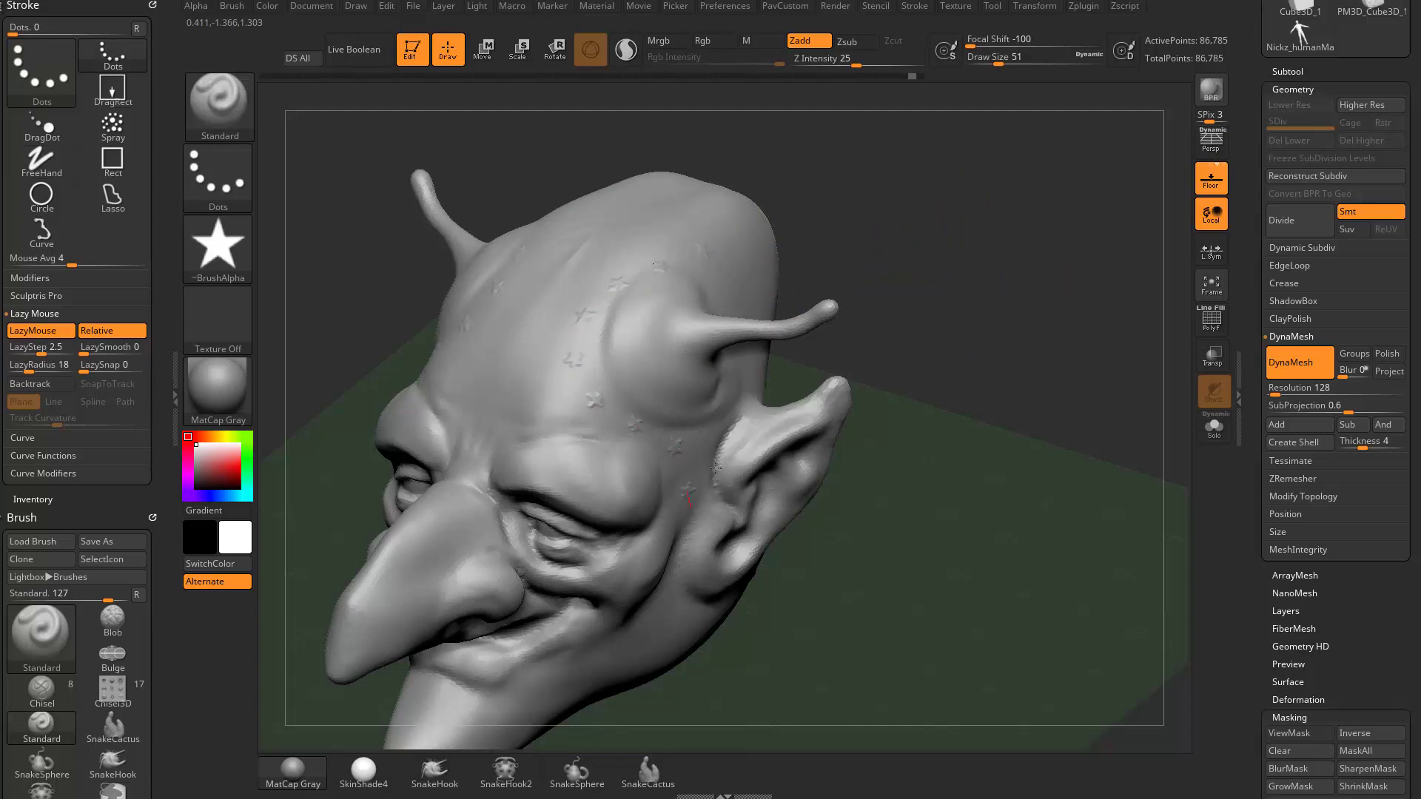
pyautogui.hotkey('ctrl', 'z')
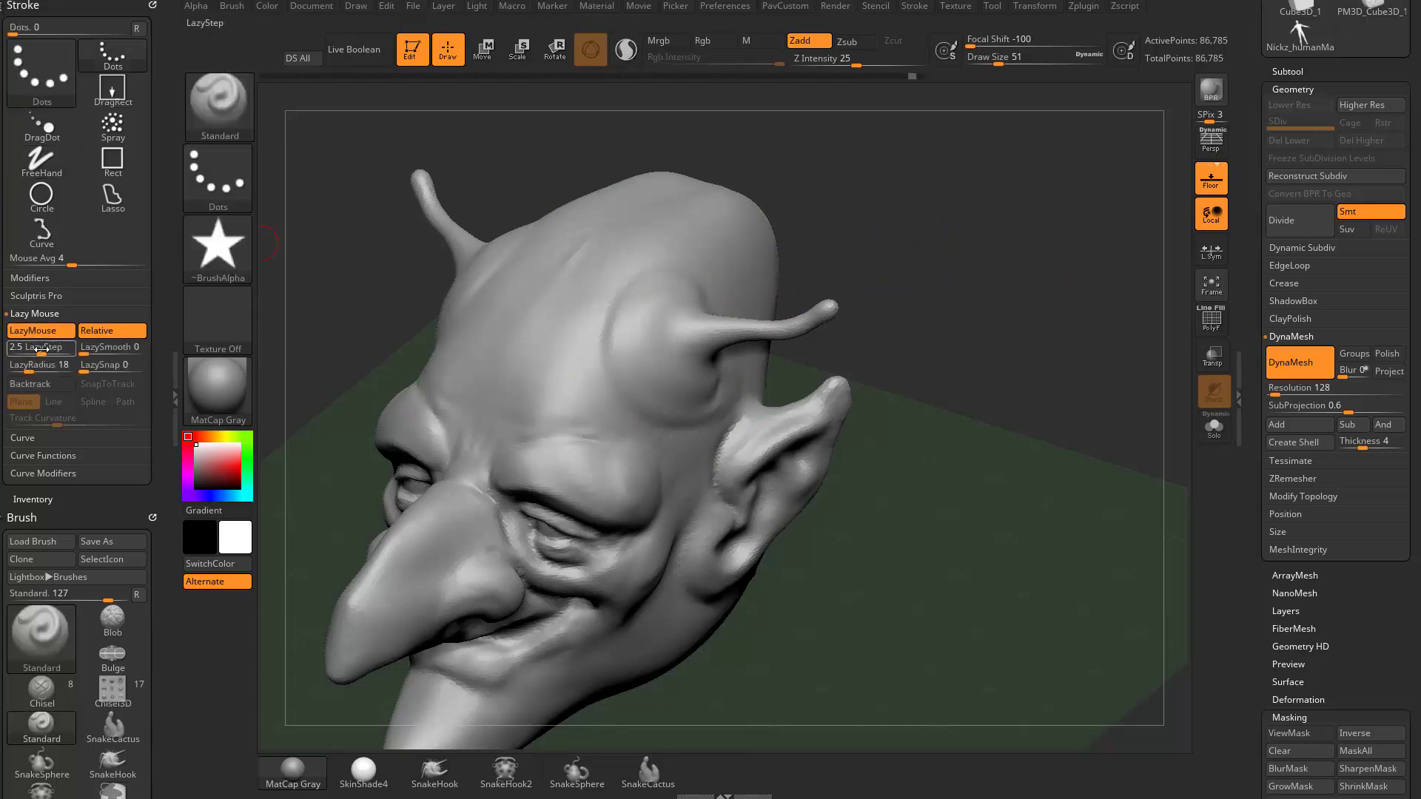
# Step: Set LazyStep to 1.4792 and the draw size to 77, and test them with star strokes around the horn's base and brow
pyautogui.moveTo(41, 349); pyautogui.dragTo(34, 355)
pyautogui.press('s')
pyautogui.moveTo(629, 318); pyautogui.dragTo(635, 317)
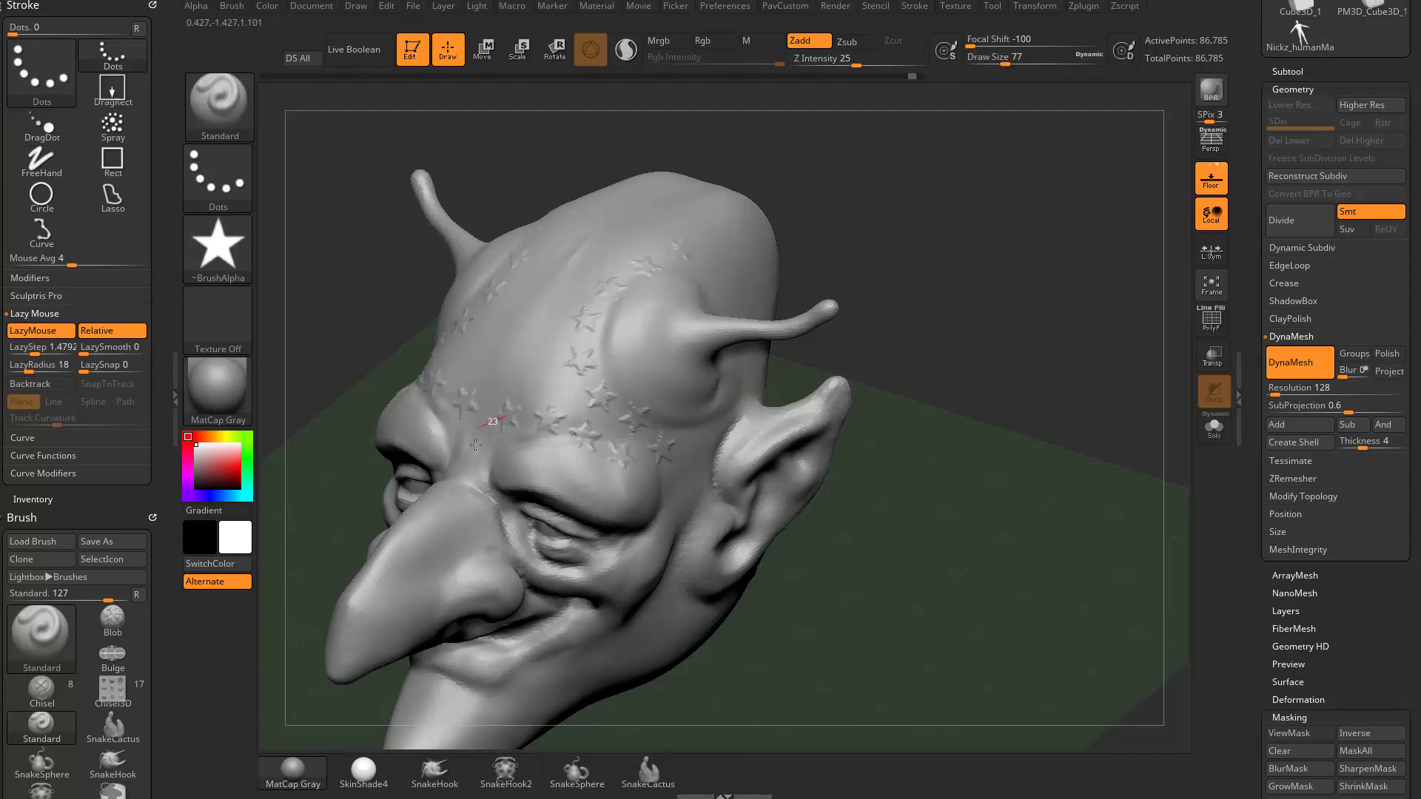
pyautogui.moveTo(1074, 318)
pyautogui.mouseDown()
pyautogui.moveTo(1229, 315)
pyautogui.moveTo(1059, 297)
pyautogui.mouseUp()
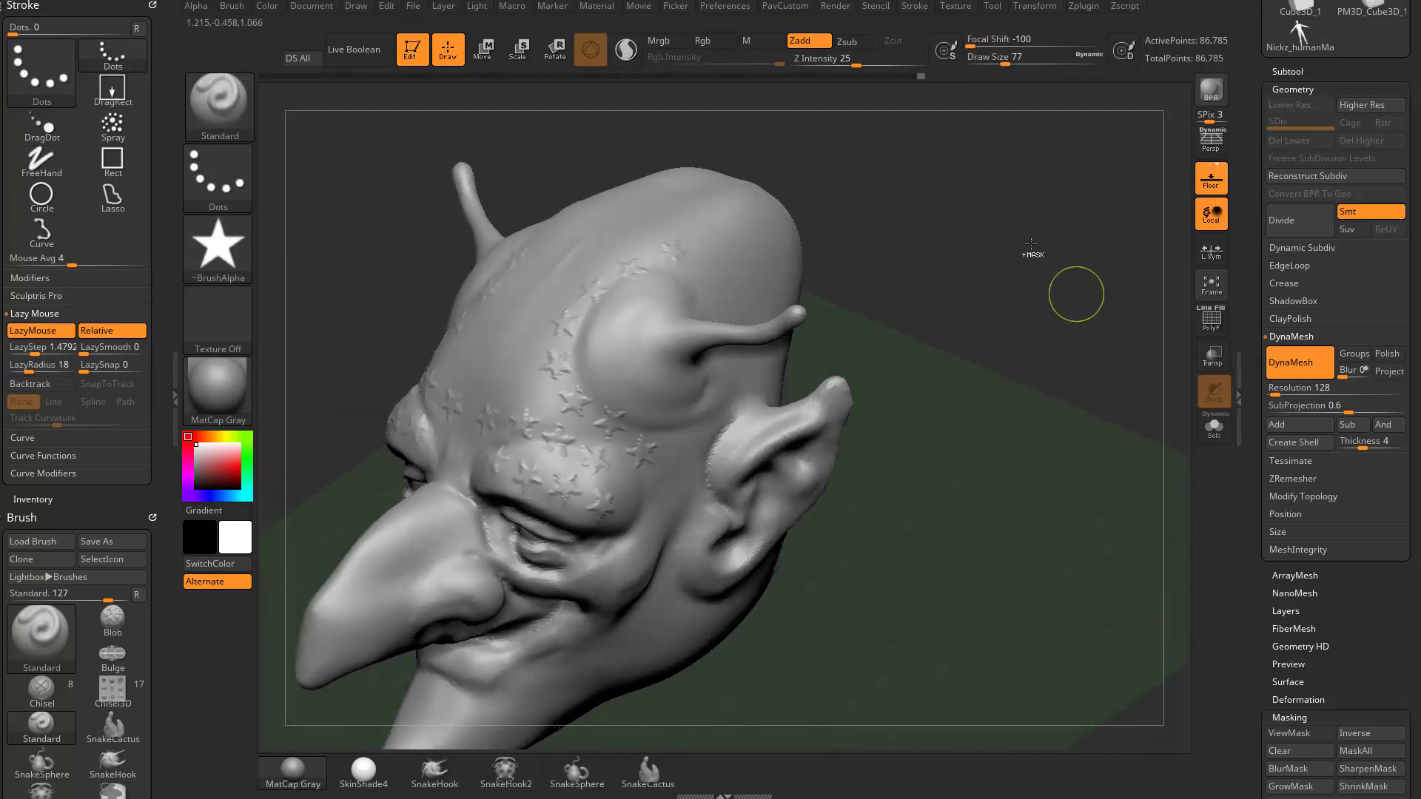
pyautogui.hotkey('ctrl', 'z')
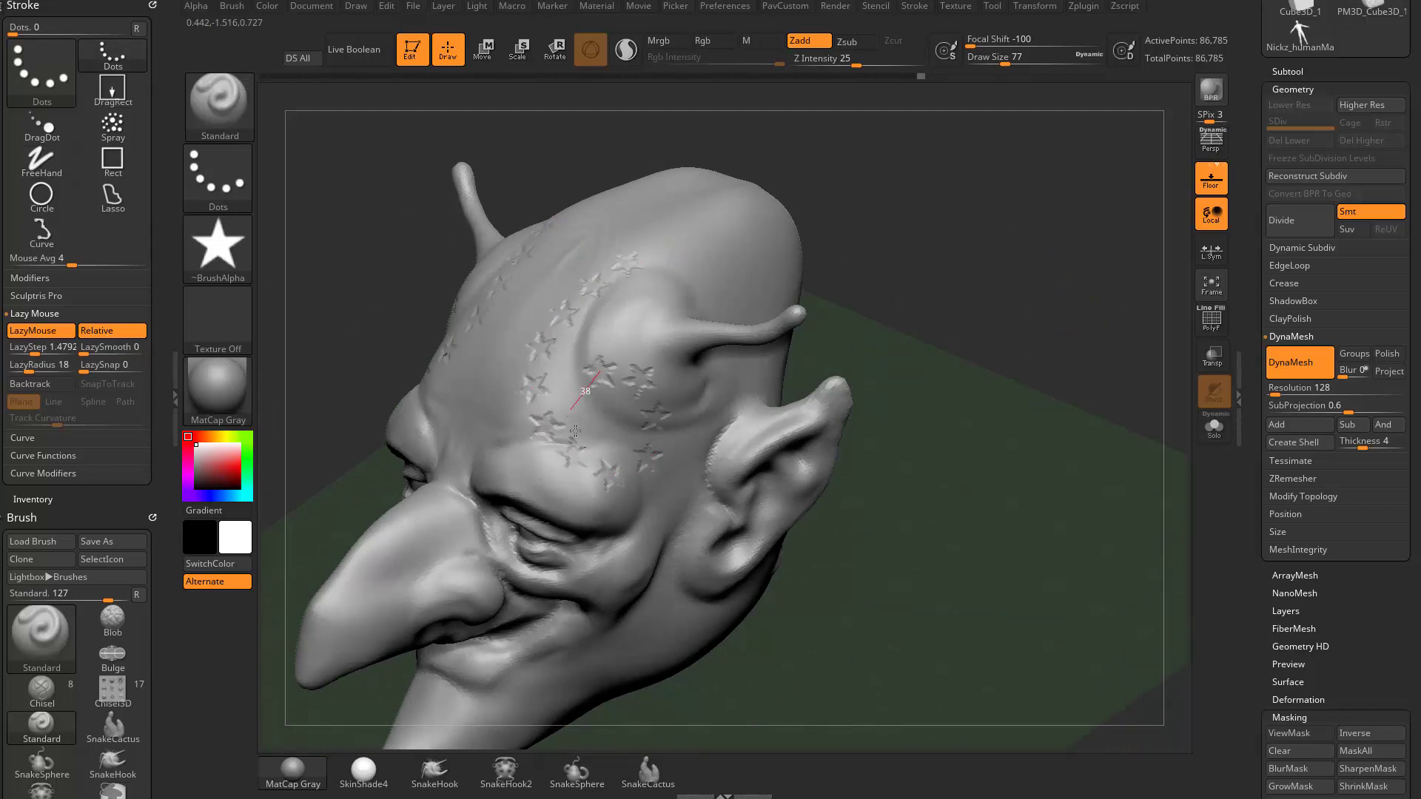
pyautogui.moveTo(944, 321)
pyautogui.mouseDown()
pyautogui.moveTo(1059, 298)
pyautogui.moveTo(1031, 292)
pyautogui.mouseUp()
pyautogui.hotkey('ctrl', 'z')
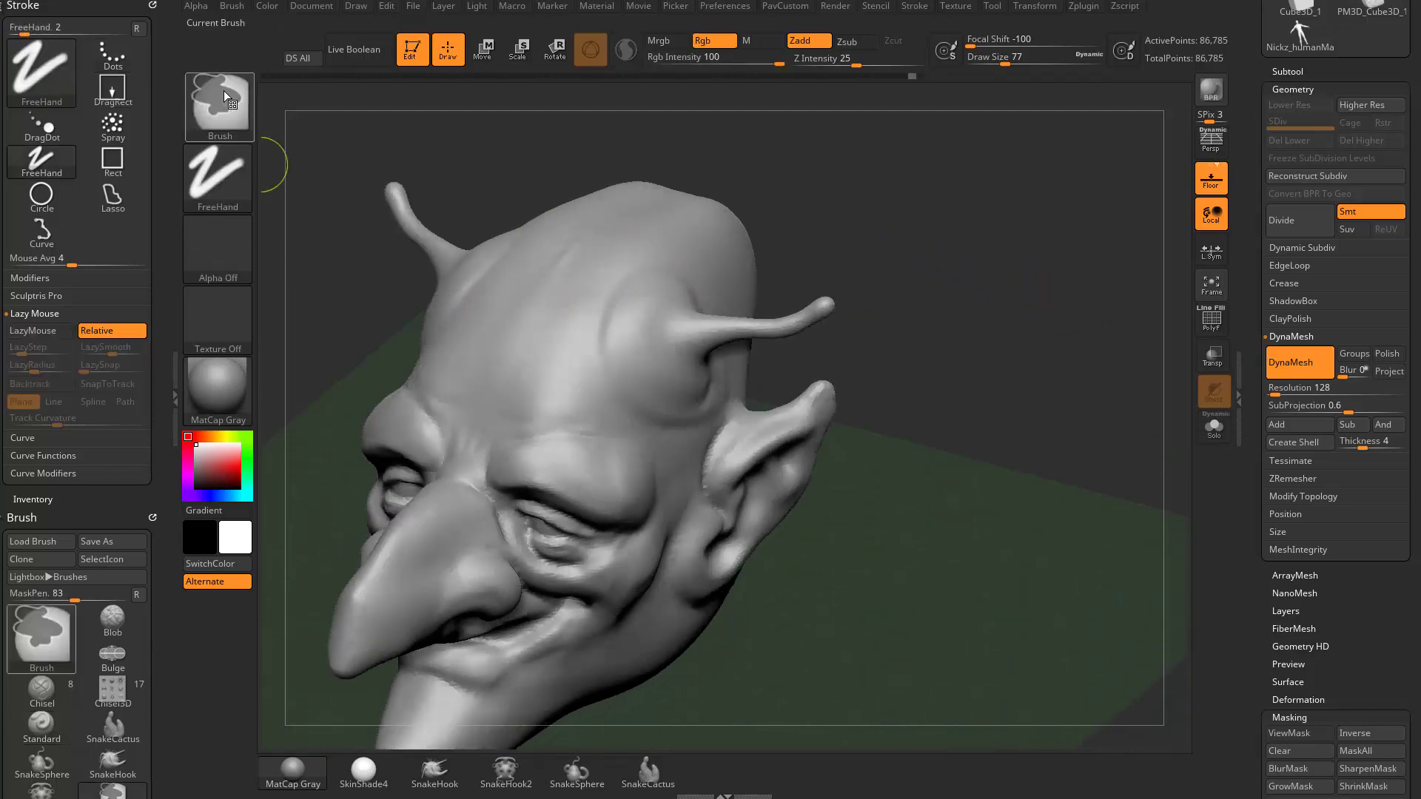
# Step: Give the MaskPen brush the star alpha, turn on its LazyMouse, and try a mask stroke down the forehead
pyautogui.click(220, 238)
pyautogui.click(375, 248)
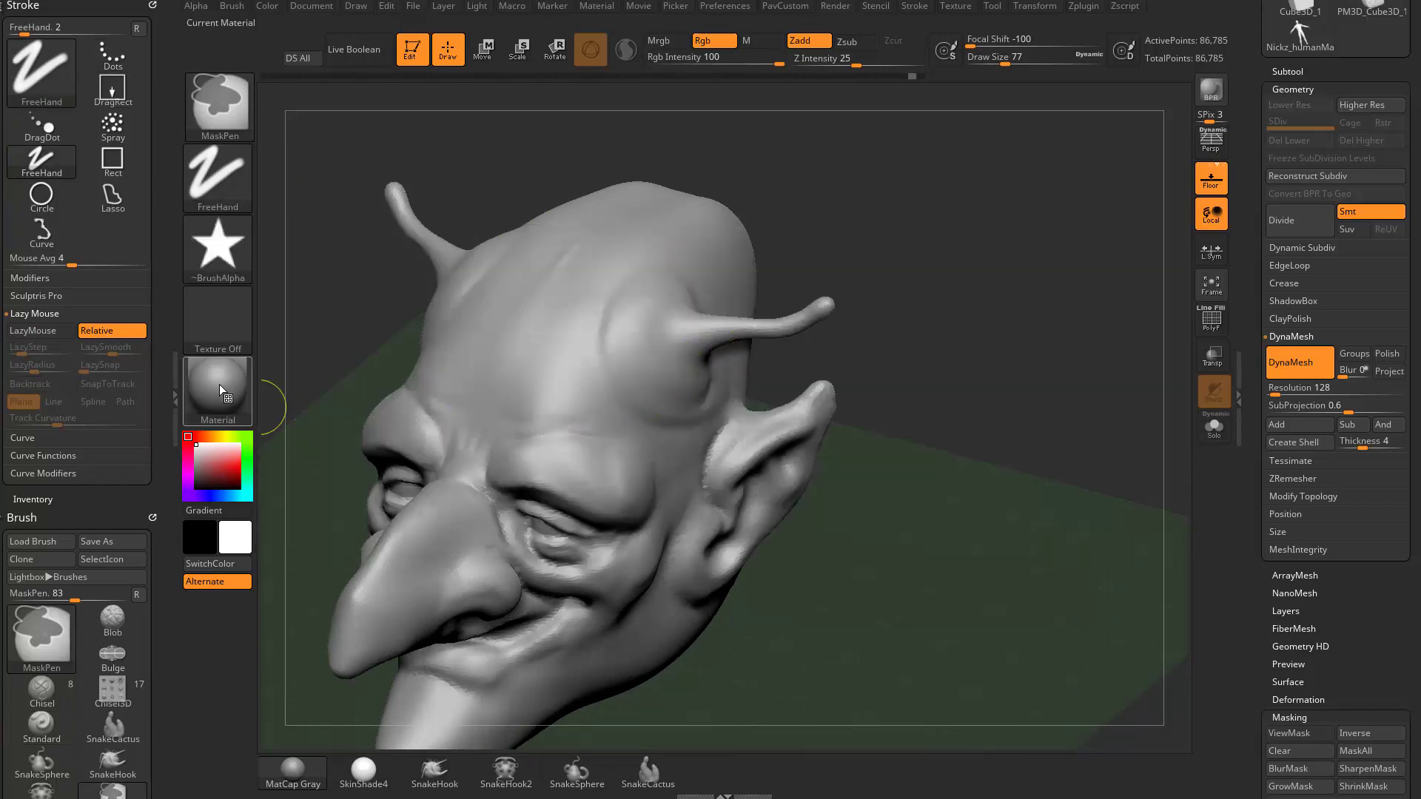
pyautogui.moveTo(212, 375)
pyautogui.click(40, 330)
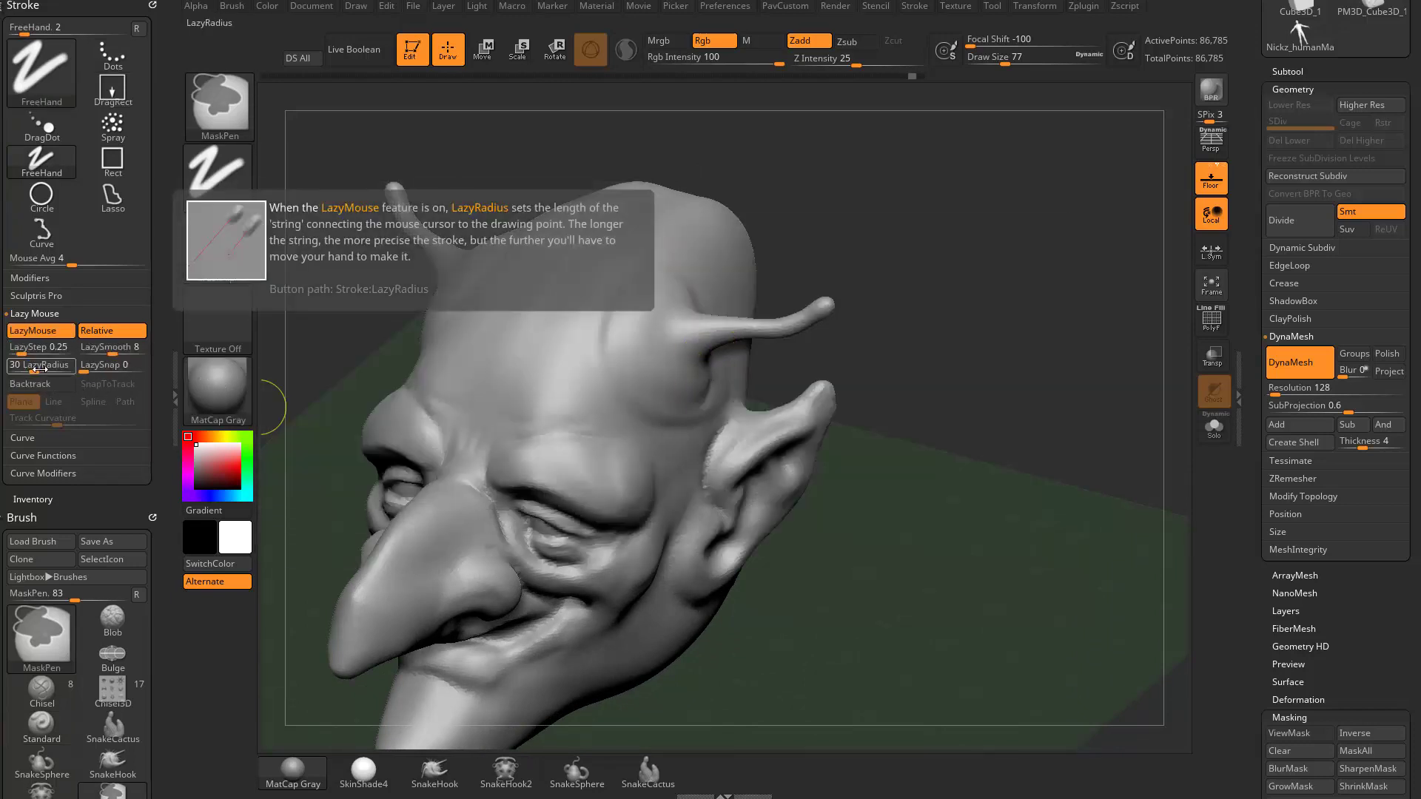
pyautogui.moveTo(685, 245)
pyautogui.keyDown('ctrl'); pyautogui.mouseDown()
pyautogui.moveTo(548, 371)
pyautogui.moveTo(555, 414)
pyautogui.mouseUp(); pyautogui.keyUp('ctrl')
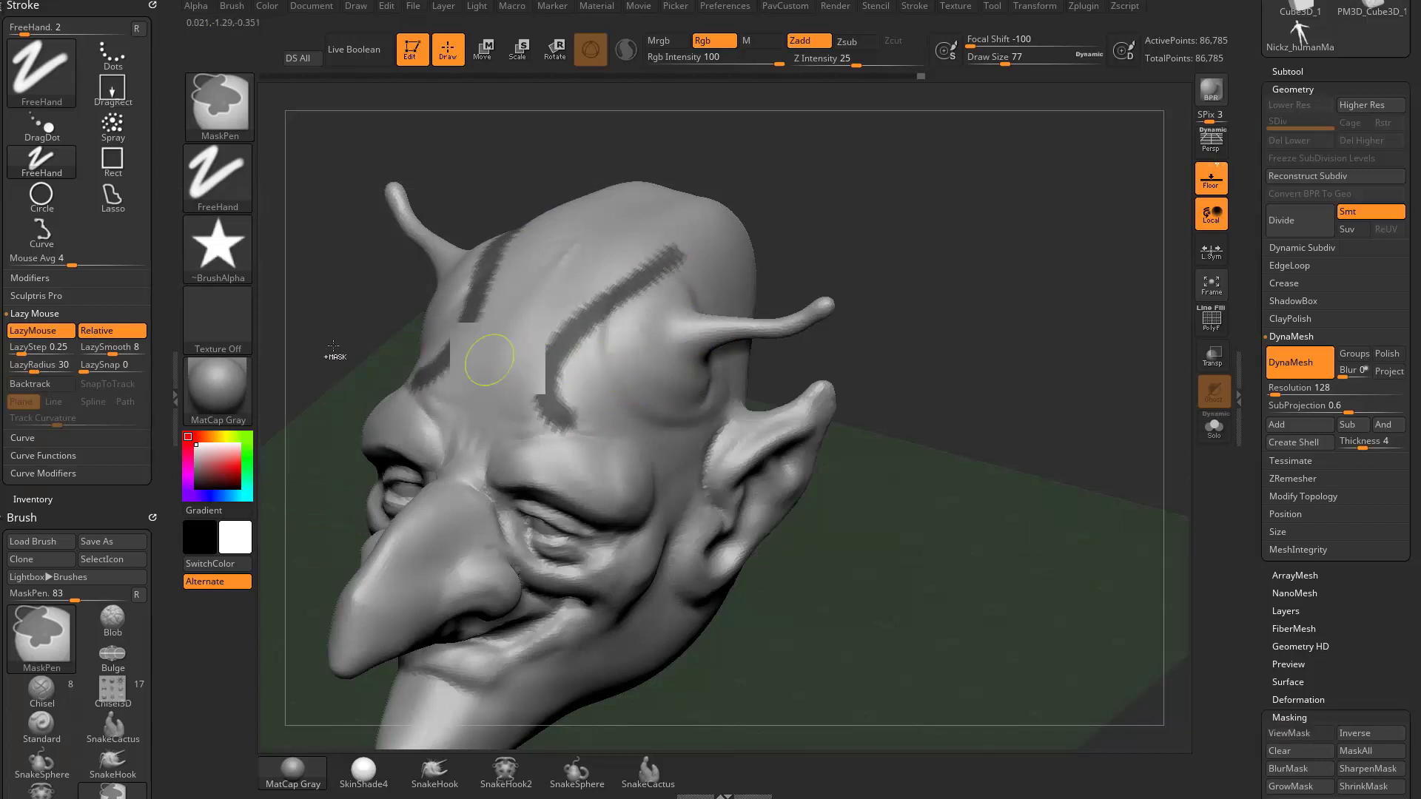
pyautogui.keyDown('ctrl'); pyautogui.moveTo(333, 355); pyautogui.dragTo(304, 354); pyautogui.keyUp('ctrl')
# Step: Set the MaskPen's LazyStep to 2.3734, mask a trail of separate stars over the forehead, and invert the mask
pyautogui.keyDown('ctrl'); pyautogui.click(40, 351); pyautogui.keyUp('ctrl')
pyautogui.moveTo(585, 295)
pyautogui.keyDown('ctrl'); pyautogui.mouseDown()
pyautogui.moveTo(533, 405)
pyautogui.moveTo(691, 405)
pyautogui.moveTo(676, 238)
pyautogui.mouseUp(); pyautogui.keyUp('ctrl')
pyautogui.keyDown('ctrl'); pyautogui.click(1044, 317); pyautogui.keyUp('ctrl')
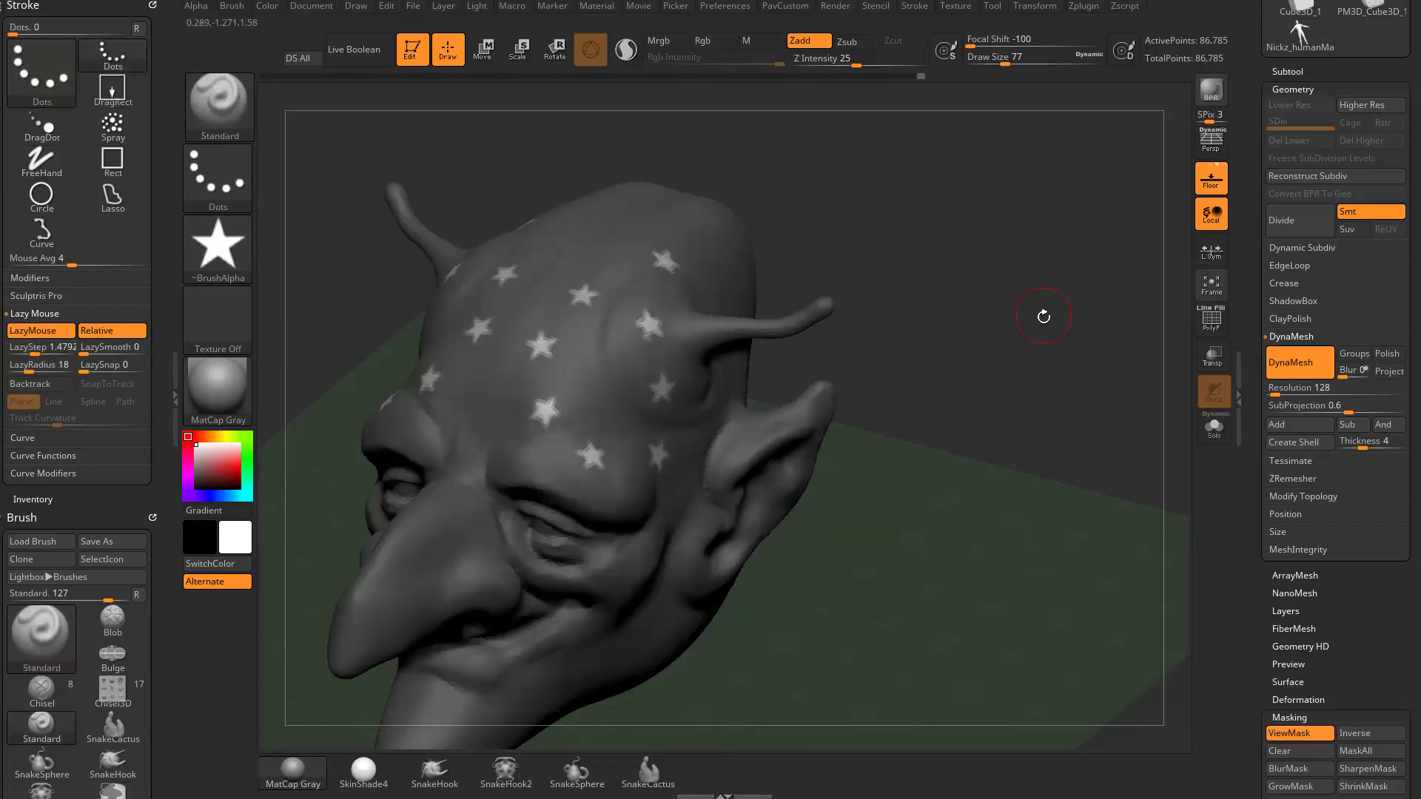
# Step: Sink the unmasked stars into the head with a slightly negative Inflate deformation
pyautogui.scroll(-5, 1260, 528)
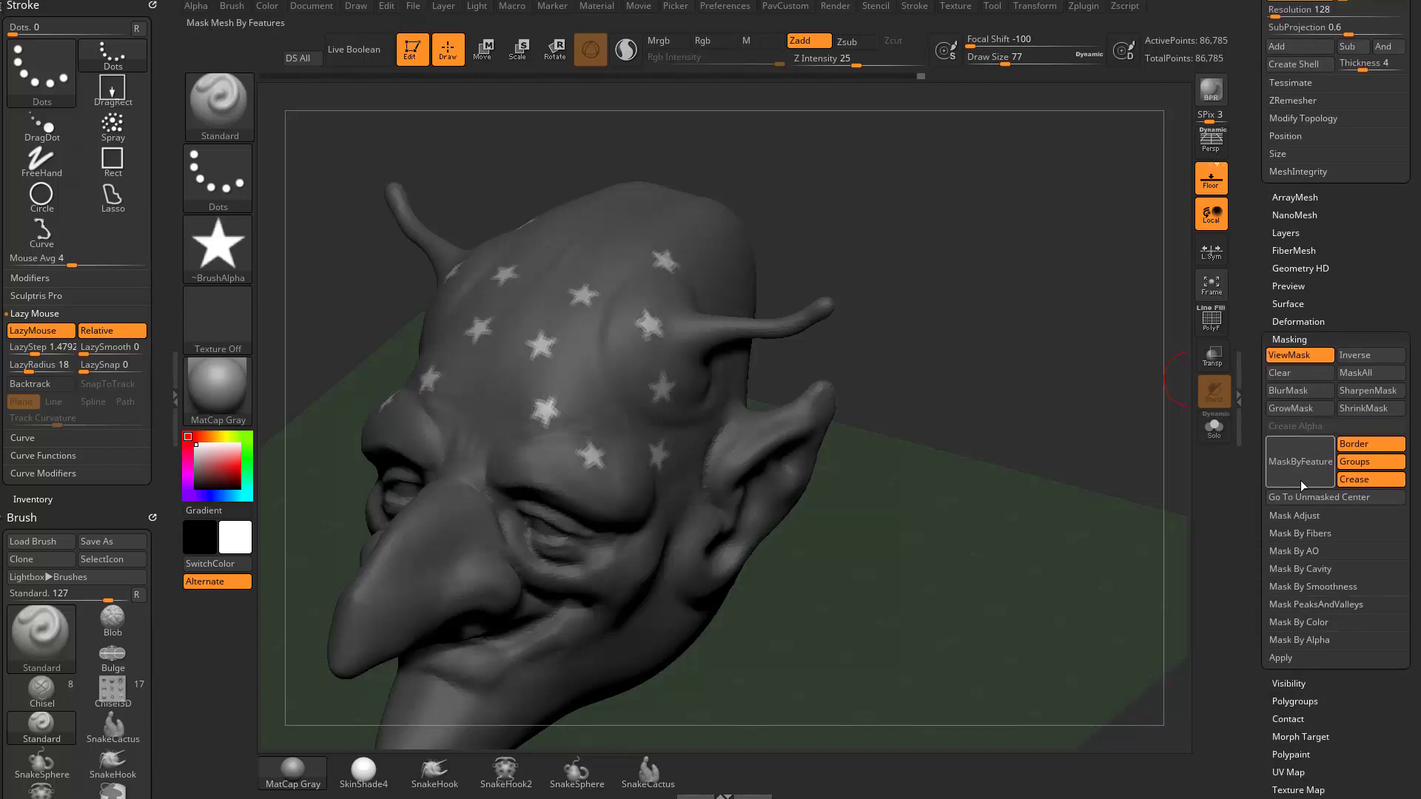
pyautogui.moveTo(1257, 537)
pyautogui.mouseDown()
pyautogui.moveTo(1263, 423)
pyautogui.moveTo(1263, 562)
pyautogui.mouseUp()
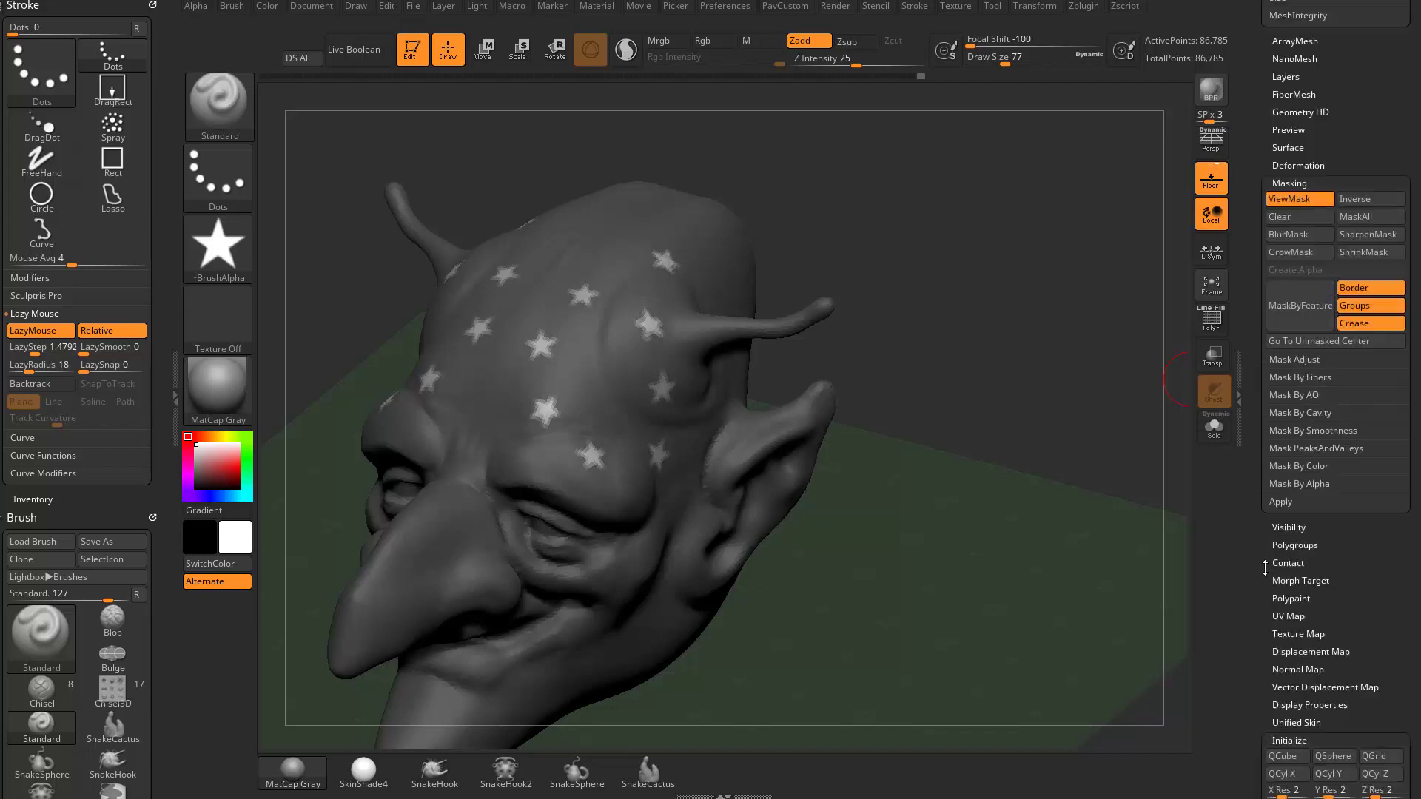
pyautogui.click(1298, 162)
pyautogui.keyDown('shift'); pyautogui.moveTo(1308, 172); pyautogui.dragTo(1310, 238); pyautogui.keyUp('shift')
pyautogui.moveTo(1334, 706); pyautogui.dragTo(1321, 706)
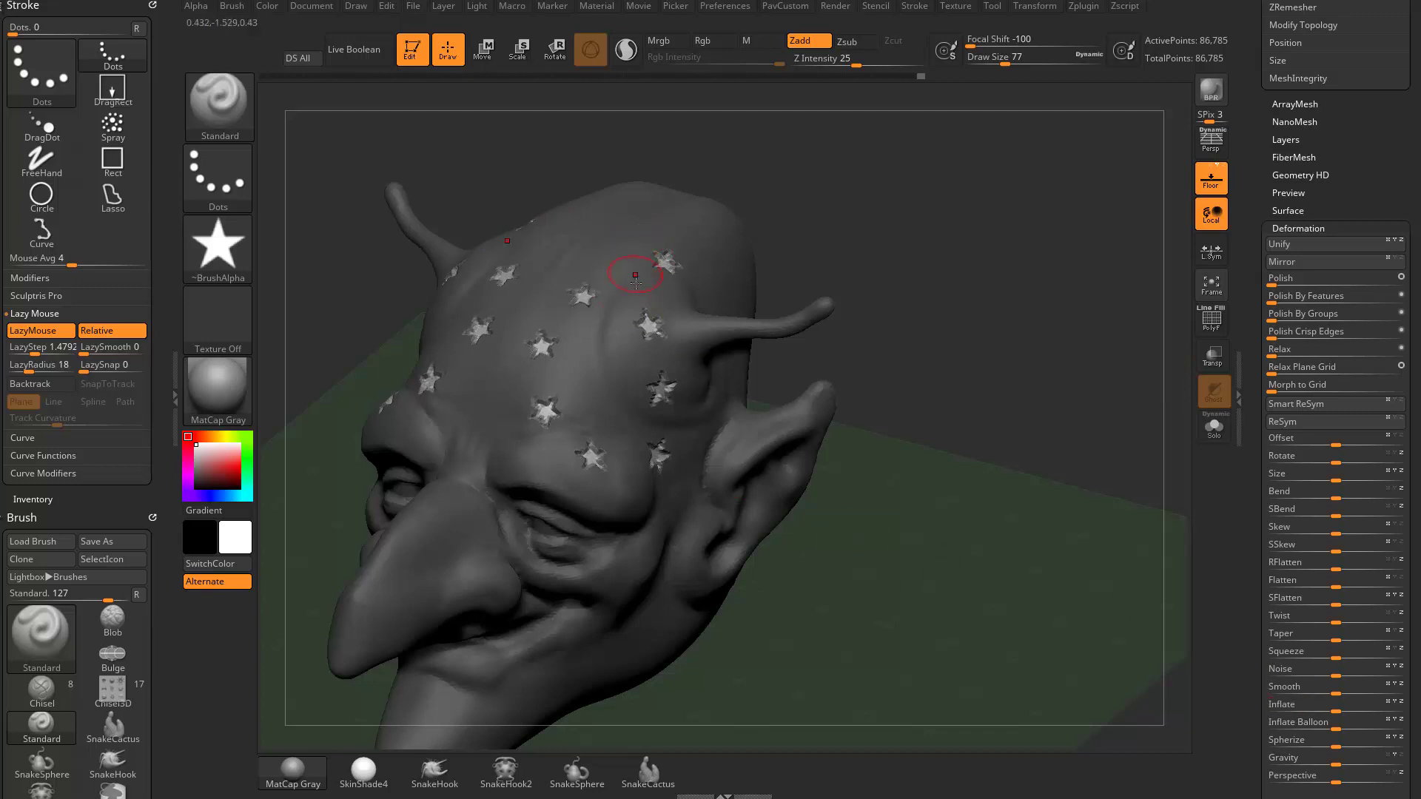
# Step: Switch to the Clay brush and clear the mask around the sunken stars
pyautogui.press('b')
pyautogui.press('c')
pyautogui.press('l')
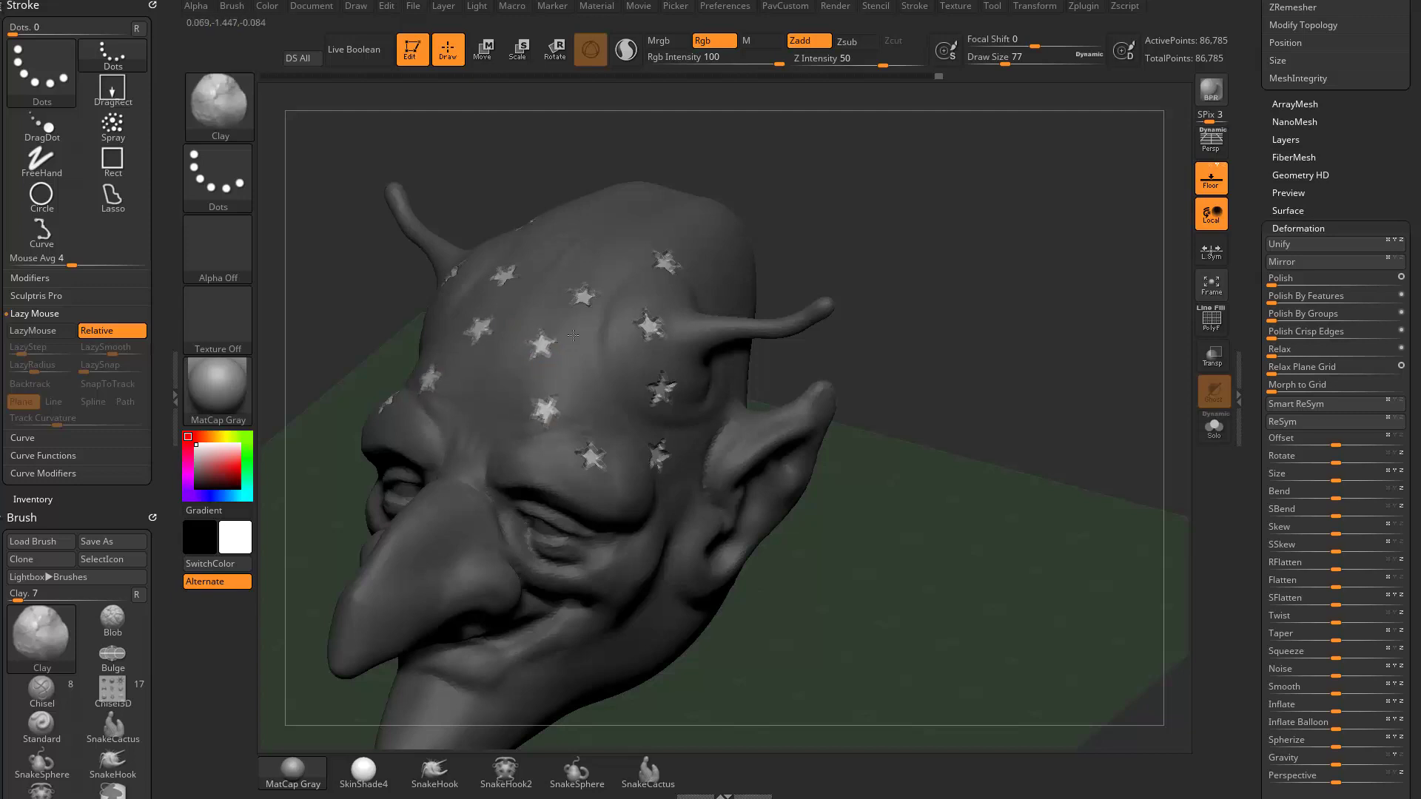
pyautogui.keyDown('ctrl'); pyautogui.click(1077, 381); pyautogui.keyUp('ctrl')
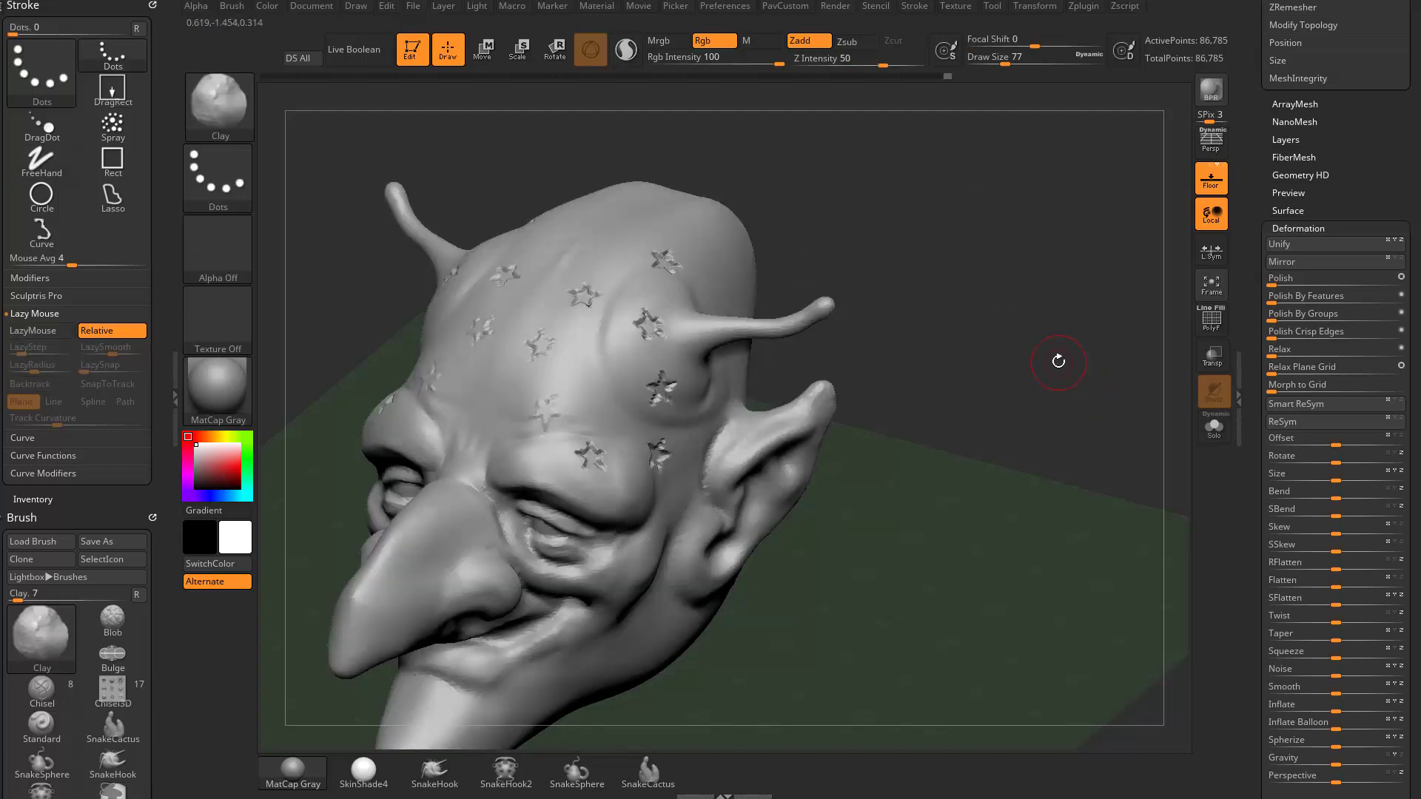
# Step: Restore the smooth forehead without the sunken stars, clear the mask, and return to the Standard brush
pyautogui.keyDown('ctrl'); pyautogui.click(1051, 347); pyautogui.keyUp('ctrl')
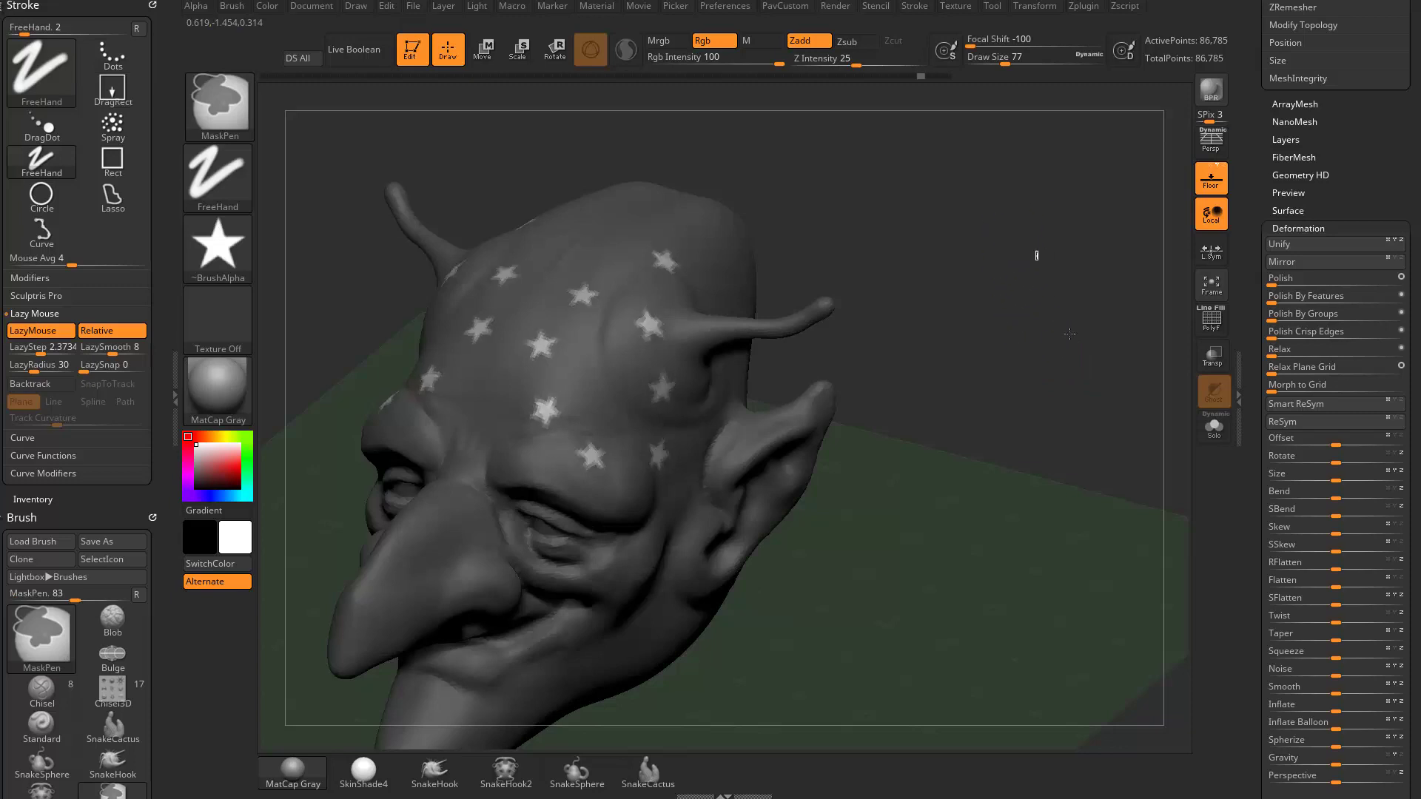
pyautogui.keyDown('ctrl'); pyautogui.moveTo(1036, 256); pyautogui.dragTo(920, 302); pyautogui.keyUp('ctrl')
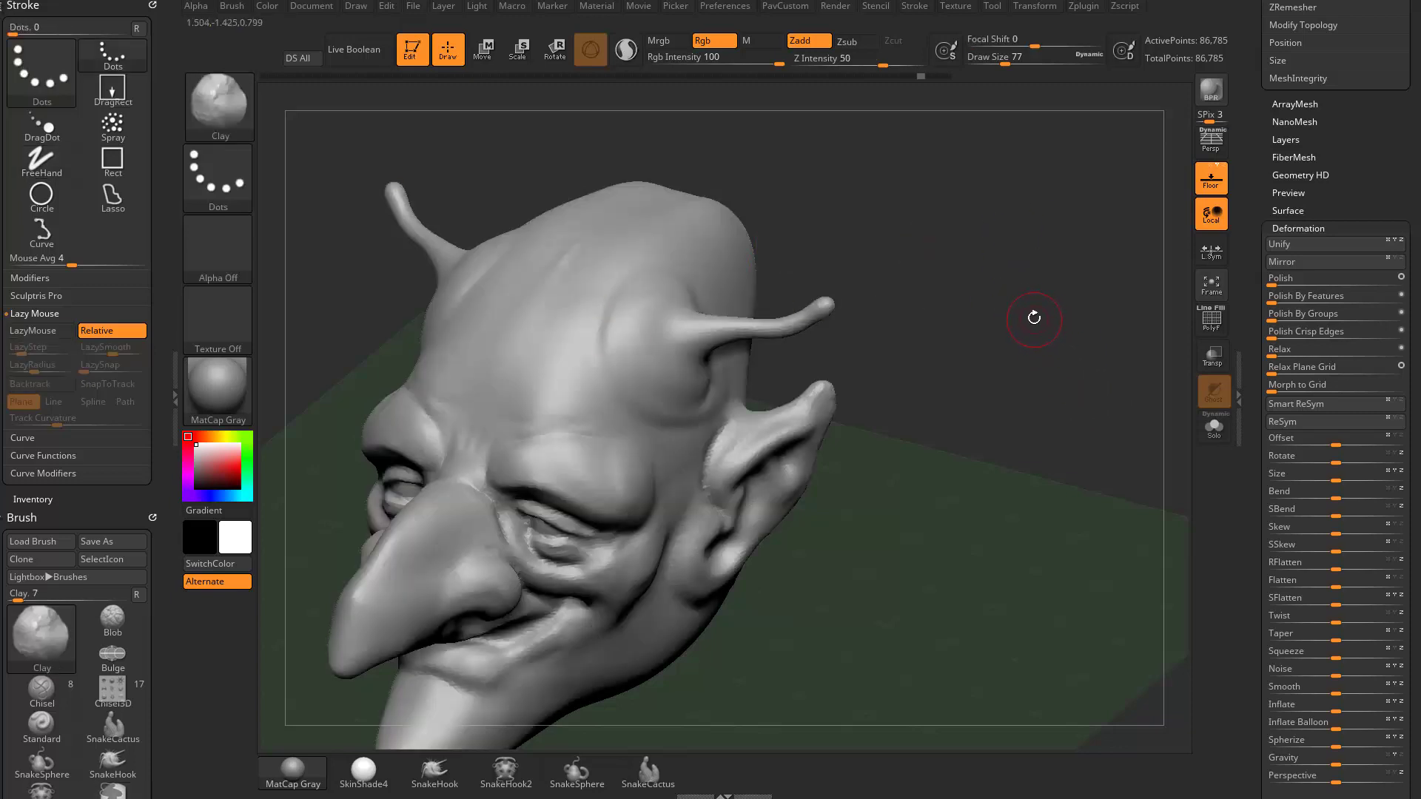
pyautogui.press('1')
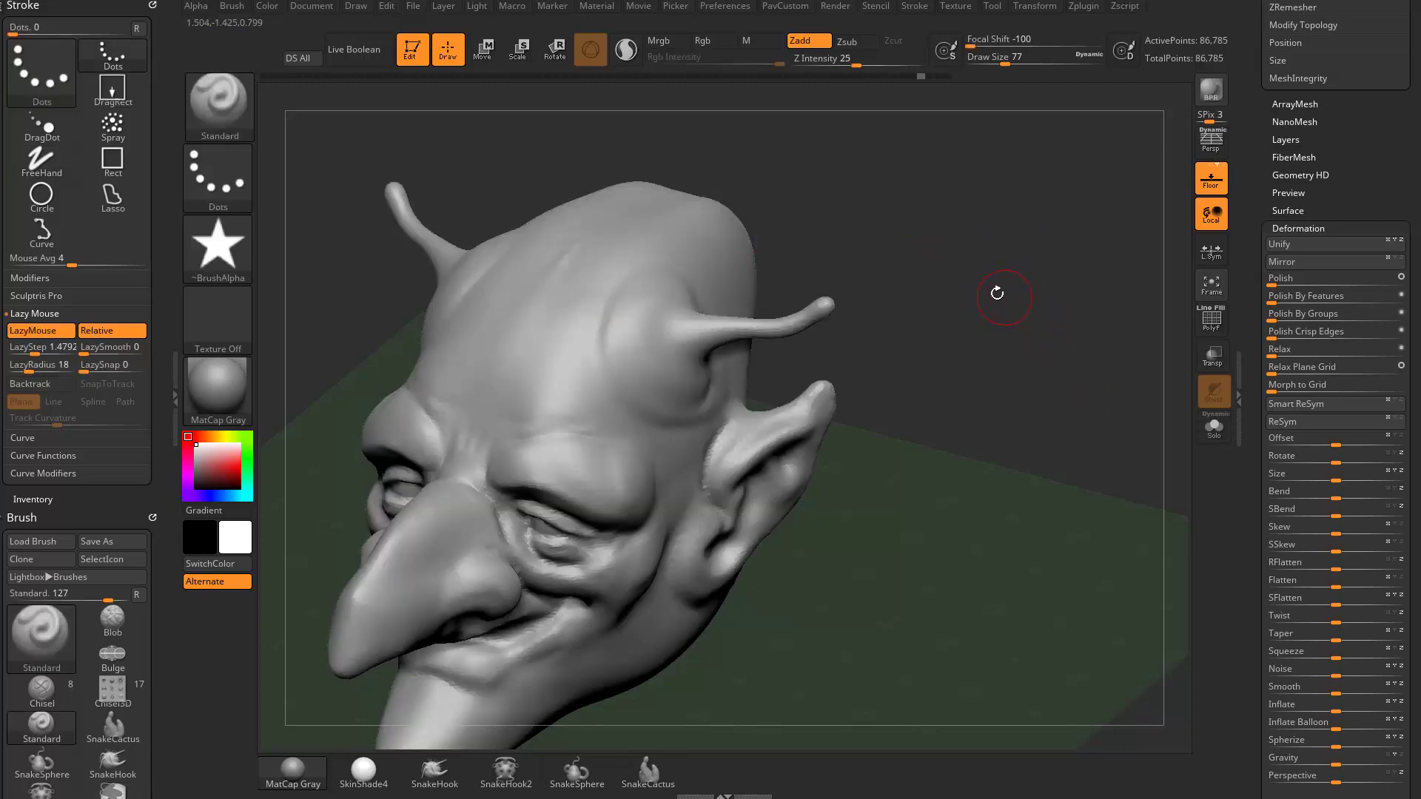
# Step: Switch the stroke type to DragRect, set the draw size to 97, and drag out a large star on the forehead
pyautogui.click(218, 178)
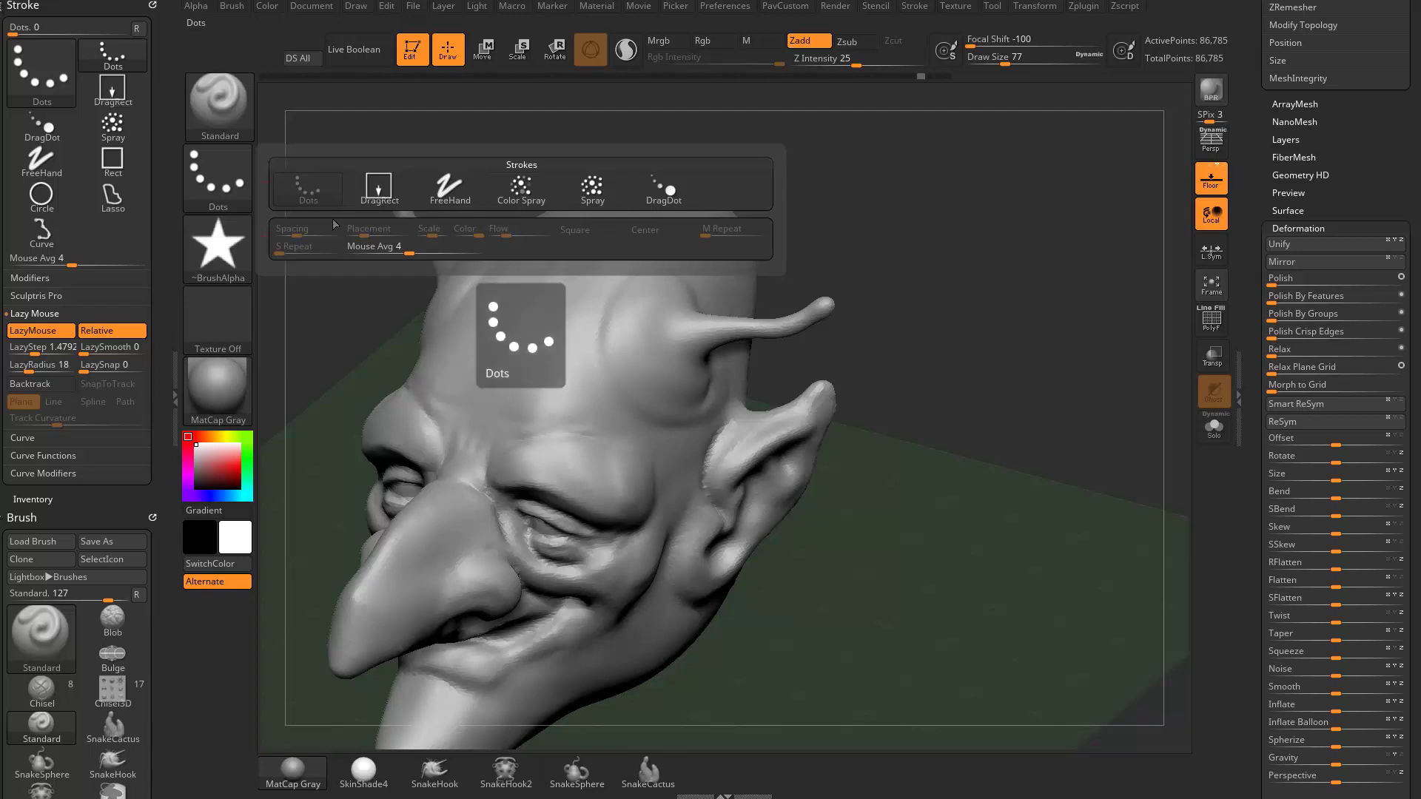
pyautogui.click(379, 188)
pyautogui.press('s')
pyautogui.moveTo(592, 326)
pyautogui.mouseDown()
pyautogui.moveTo(580, 326)
pyautogui.moveTo(644, 405)
pyautogui.mouseUp()
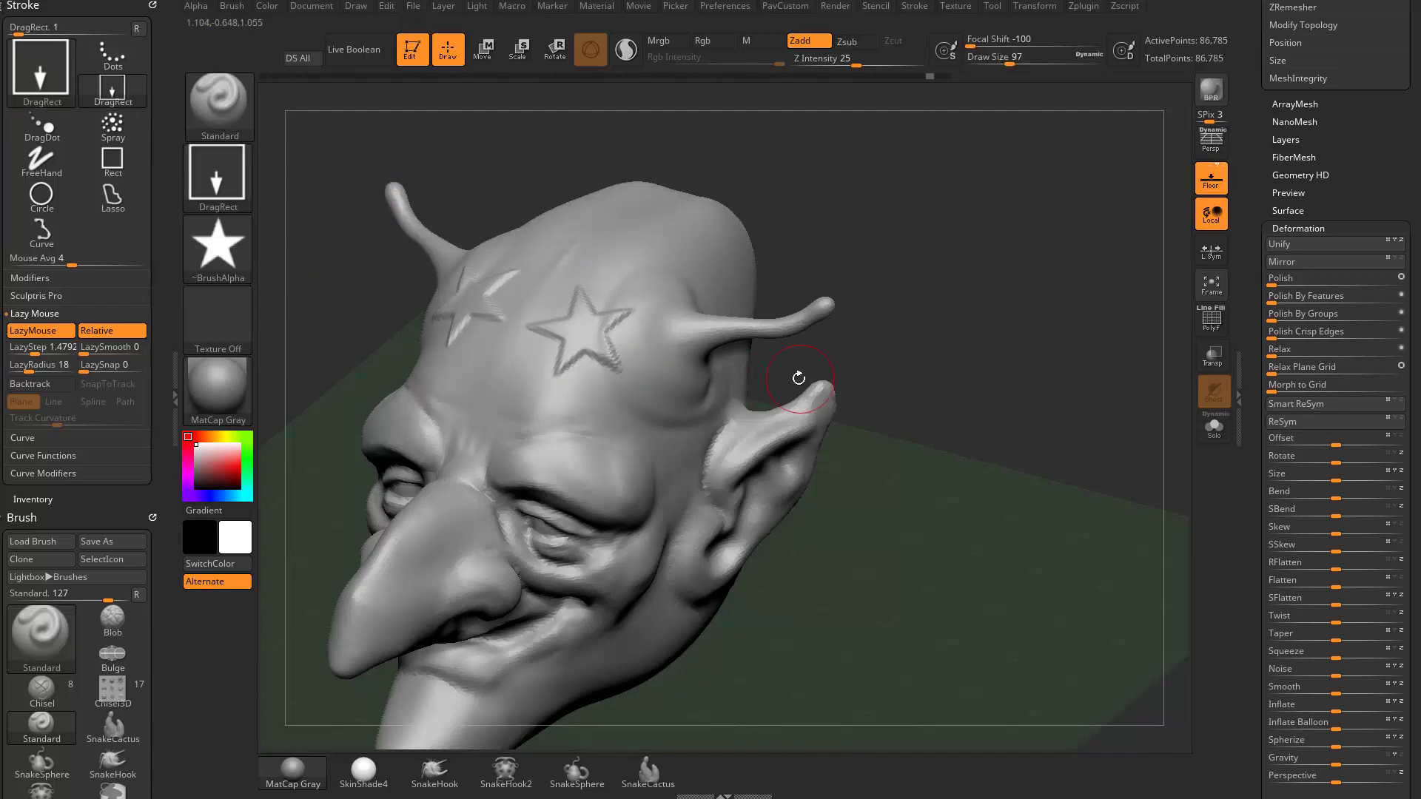
# Step: Undo the forehead star, set Focal Shift to -12, try another star with it, and undo that
pyautogui.hotkey('ctrl', 'z')
pyautogui.click(1027, 39)
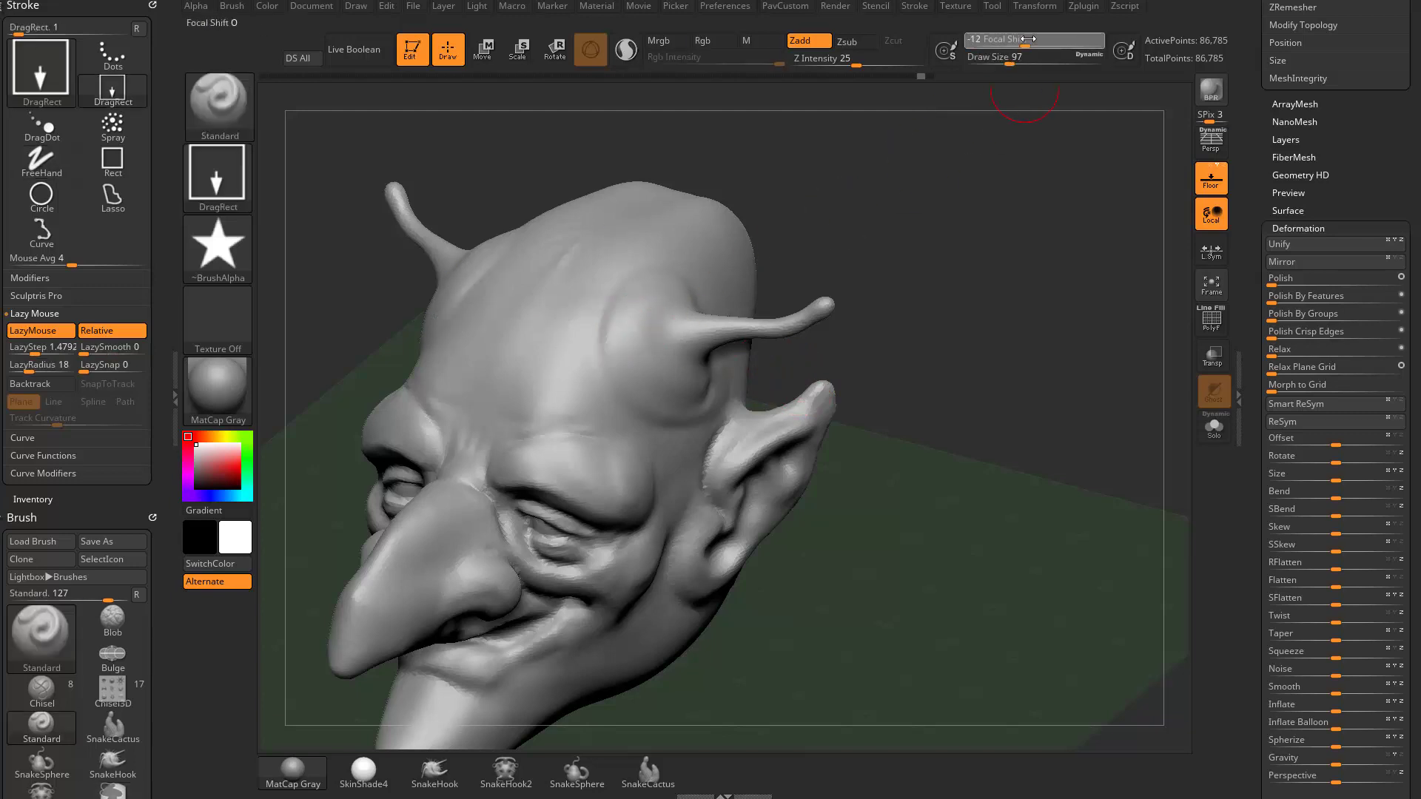
pyautogui.moveTo(584, 359); pyautogui.dragTo(602, 387)
pyautogui.hotkey('ctrl', 'z')
pyautogui.hotkey('ctrl', 'z')
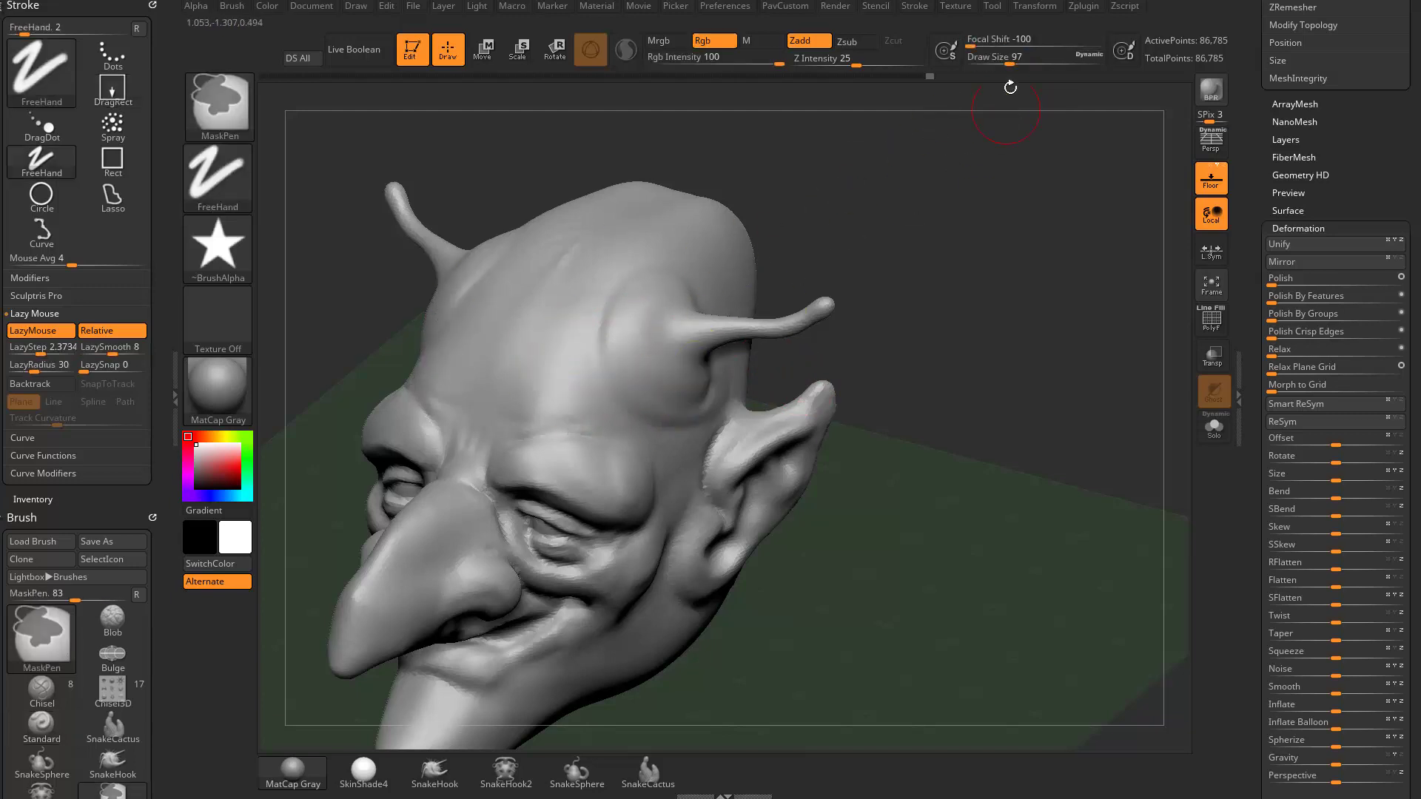
# Step: Set Focal Shift to -100 and drag out a star on the forehead above the brow
pyautogui.moveTo(979, 47); pyautogui.dragTo(967, 45)
pyautogui.moveTo(636, 410); pyautogui.dragTo(641, 370)
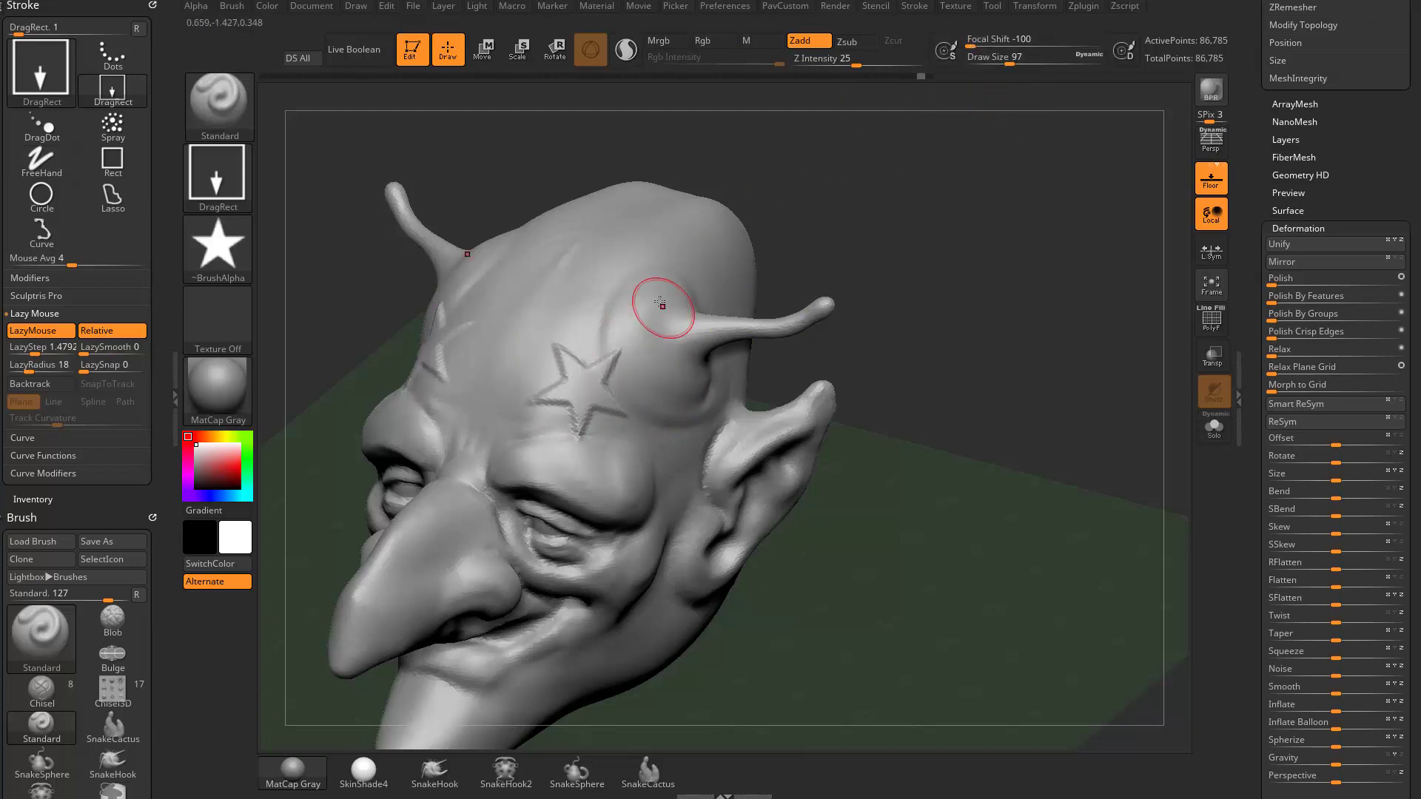
# Step: Undo the forehead star, try more DragRect stars higher on the forehead, and undo them all
pyautogui.hotkey('ctrl', 'z')
pyautogui.moveTo(625, 288); pyautogui.dragTo(664, 297)
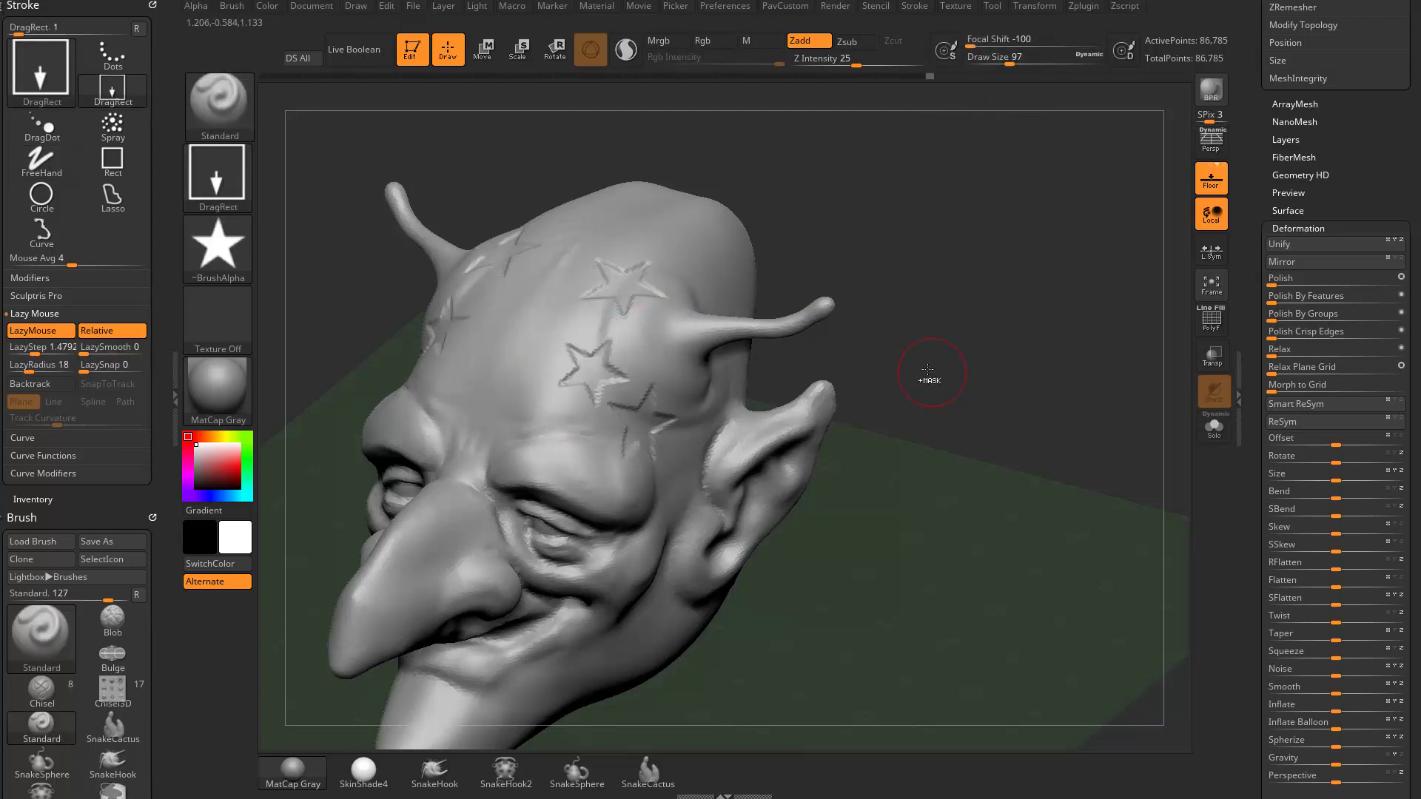
pyautogui.hotkey('ctrl', 'z')
pyautogui.hotkey('ctrl', 'z')
pyautogui.hotkey('ctrl', 'z')
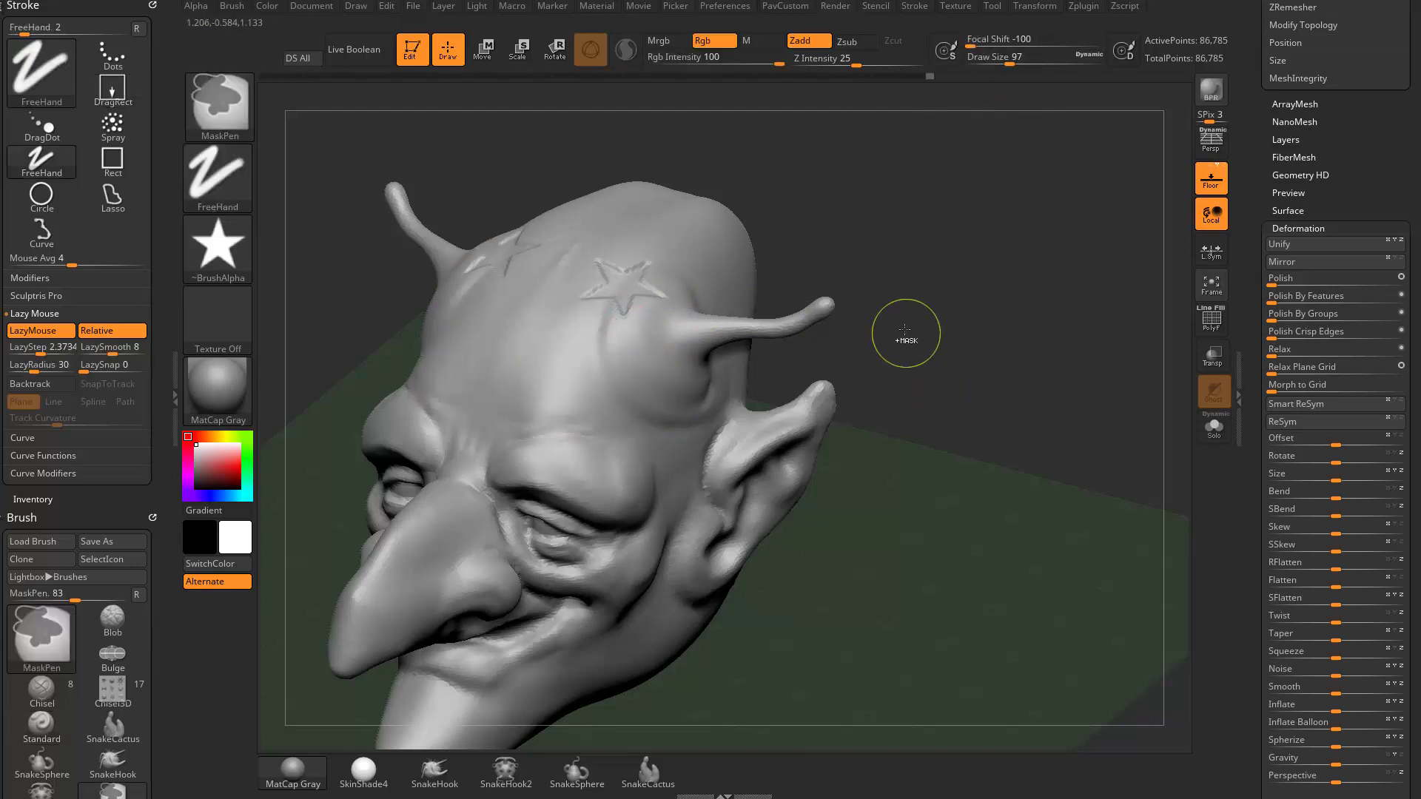
# Step: Switch the stroke type to DragDot, set the draw size to 77, try it on the forehead, and undo the attempts
pyautogui.click(233, 182)
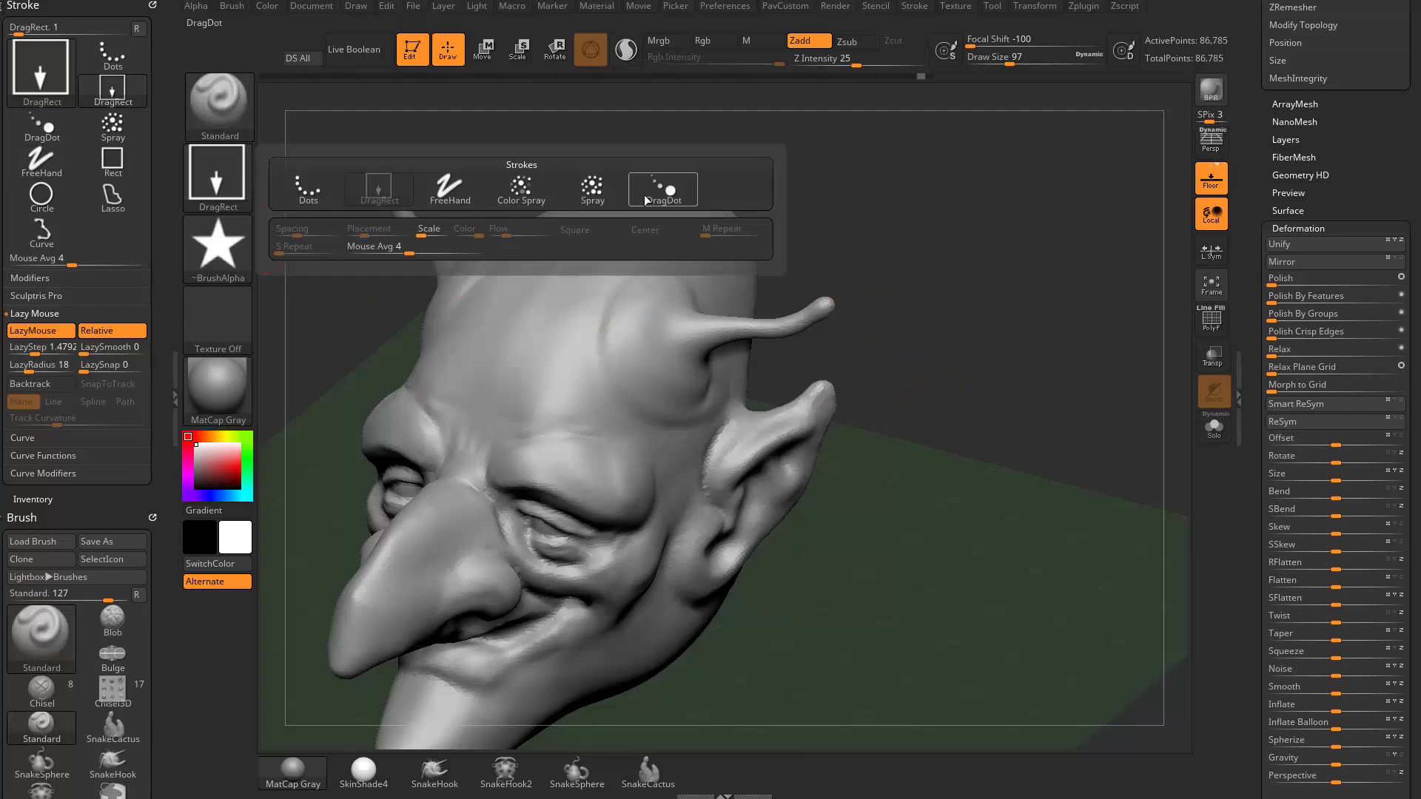
pyautogui.click(662, 189)
pyautogui.press('s')
pyautogui.moveTo(615, 301); pyautogui.dragTo(620, 301)
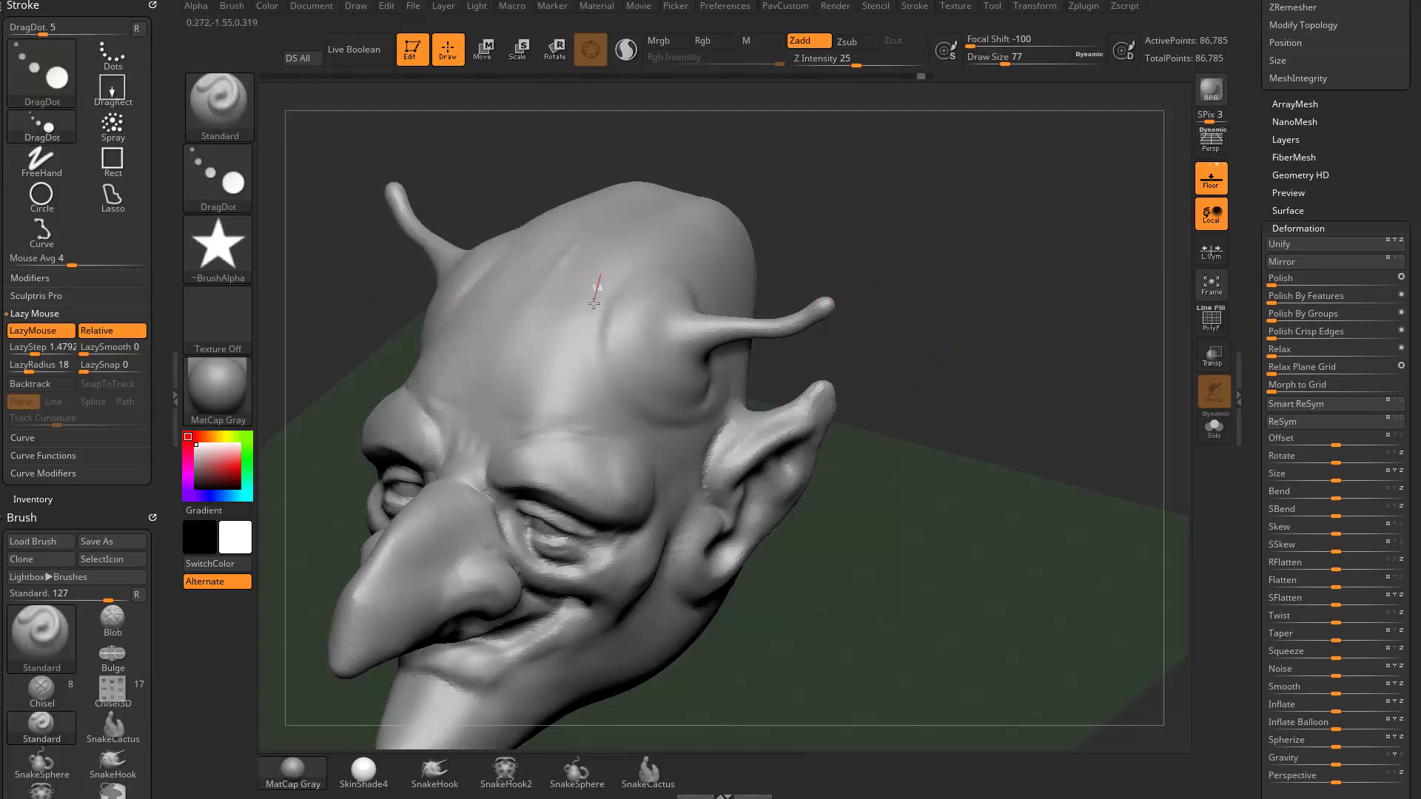
pyautogui.hotkey('ctrl', 'z')
pyautogui.hotkey('ctrl', 'z')
pyautogui.hotkey('ctrl', 'z')
pyautogui.hotkey('ctrl', 'z')
# Step: Turn off LazyMouse and place several small stars with the DragDot stroke across the forehead
pyautogui.click(53, 331)
pyautogui.click(535, 238)
pyautogui.moveTo(632, 257); pyautogui.dragTo(607, 271)
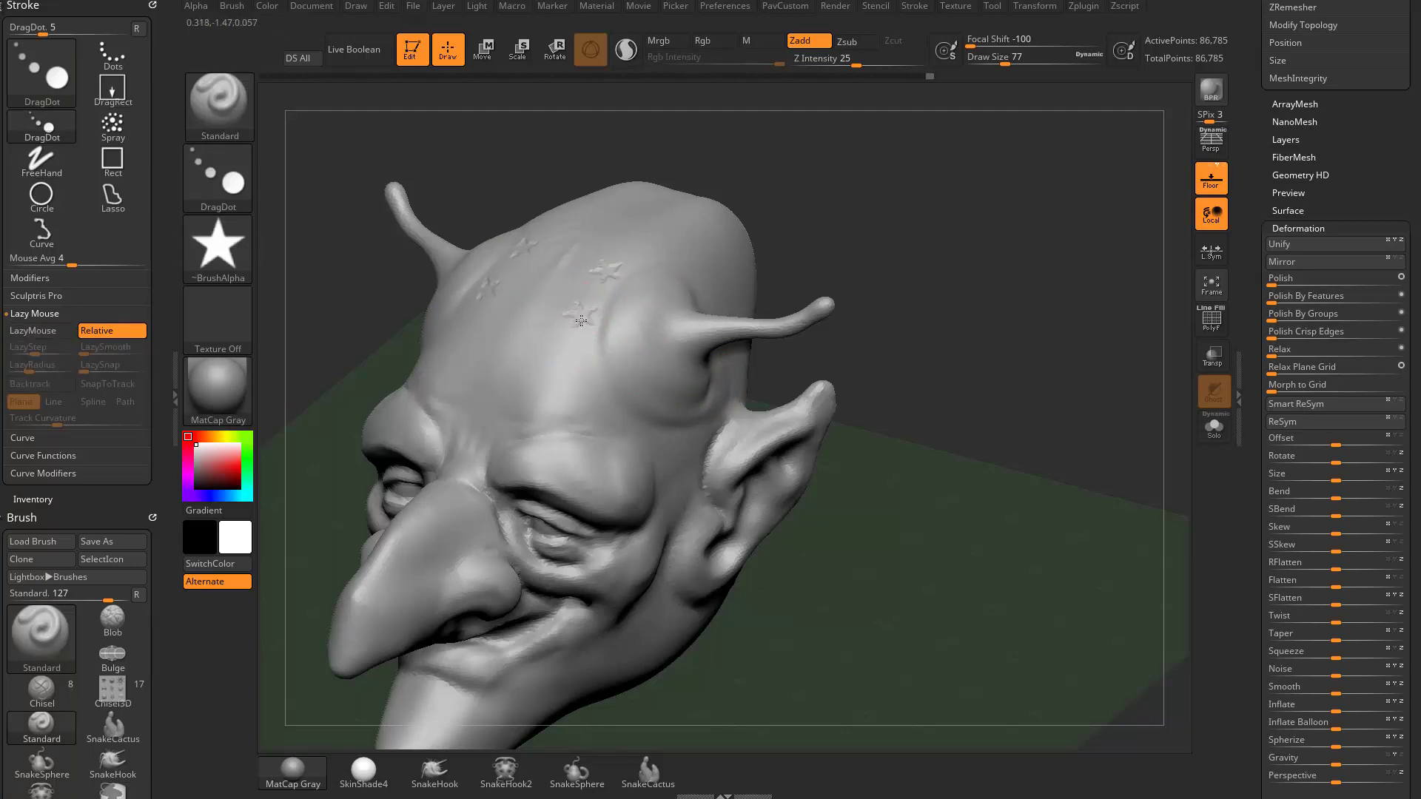
pyautogui.click(642, 254)
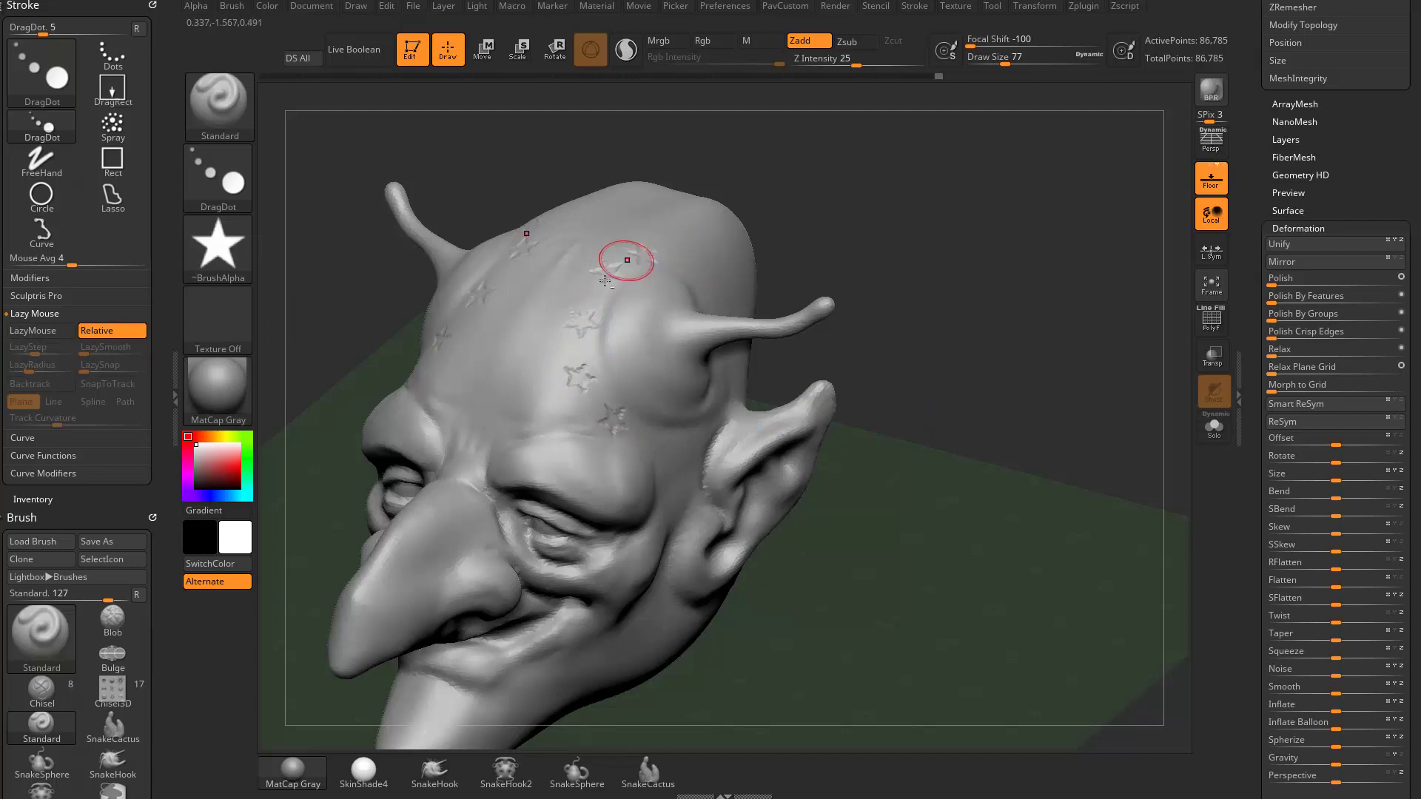
pyautogui.moveTo(552, 305); pyautogui.dragTo(541, 337)
# Step: Undo all the small DragDot stars so the forehead is smooth
pyautogui.hotkey('ctrl', 'z')
pyautogui.hotkey('ctrl', 'z')
pyautogui.hotkey('ctrl', 'z')
pyautogui.hotkey('ctrl', 'z')
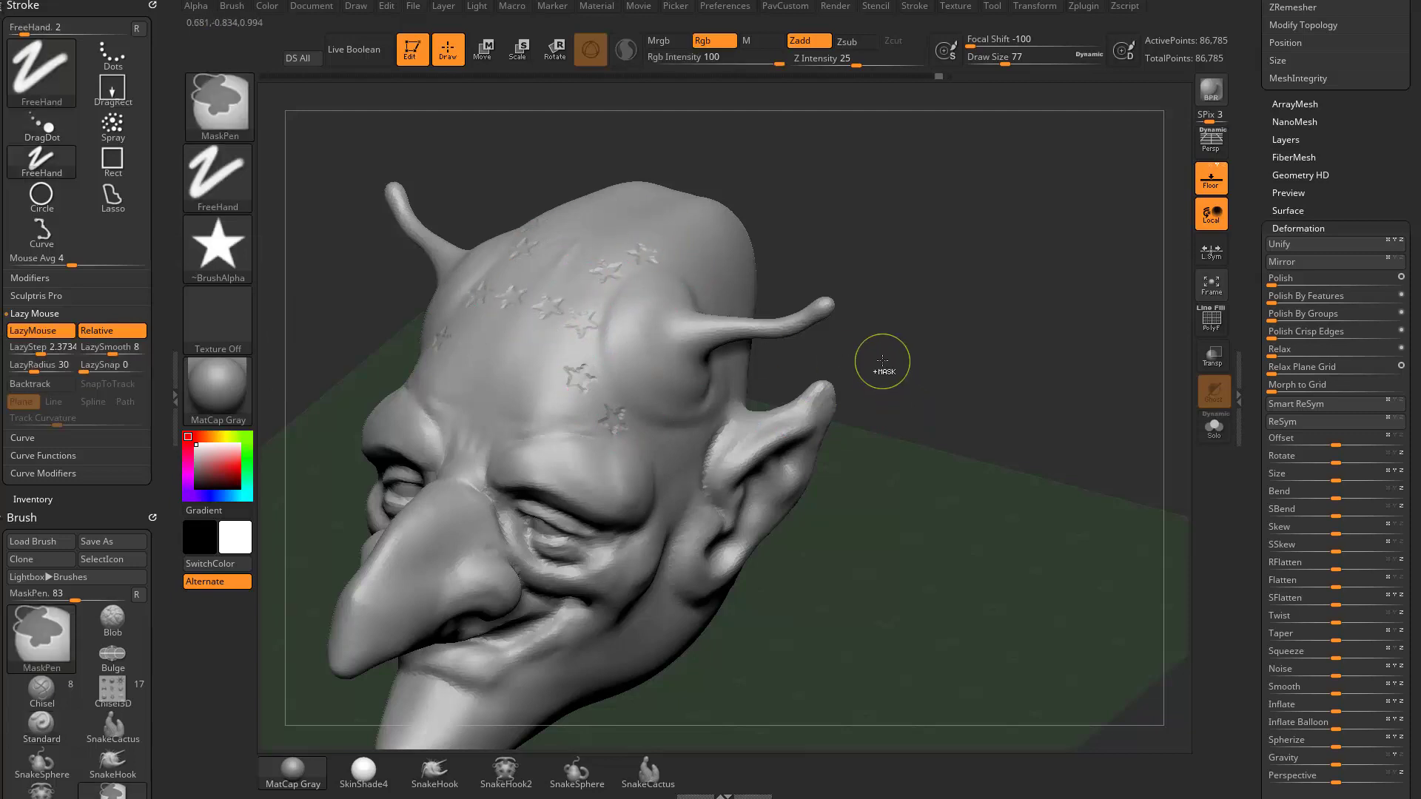
pyautogui.hotkey('ctrl', 'z')
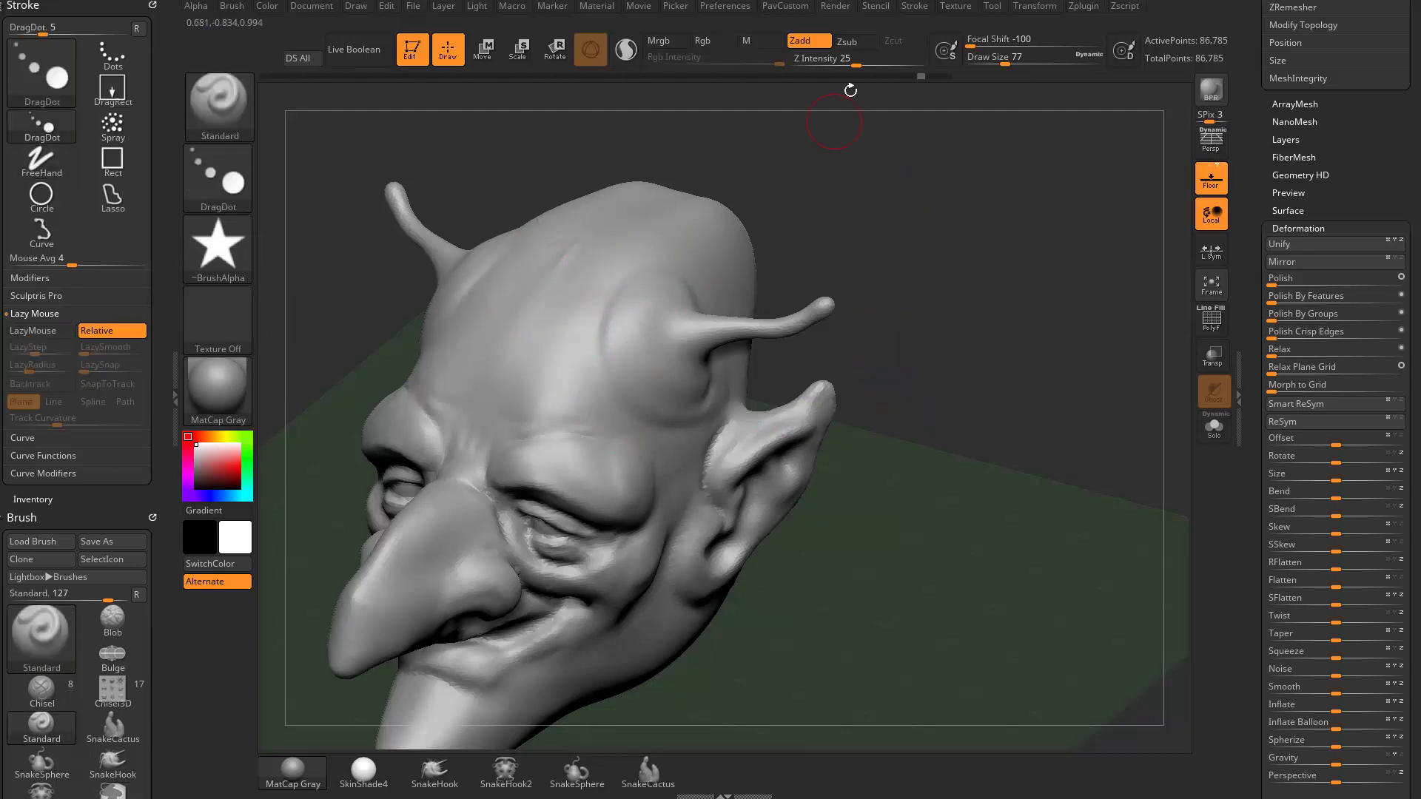
# Step: Raise Z Intensity to 43 and place a column of four stars down the forehead
pyautogui.click(877, 59)
pyautogui.click(614, 264)
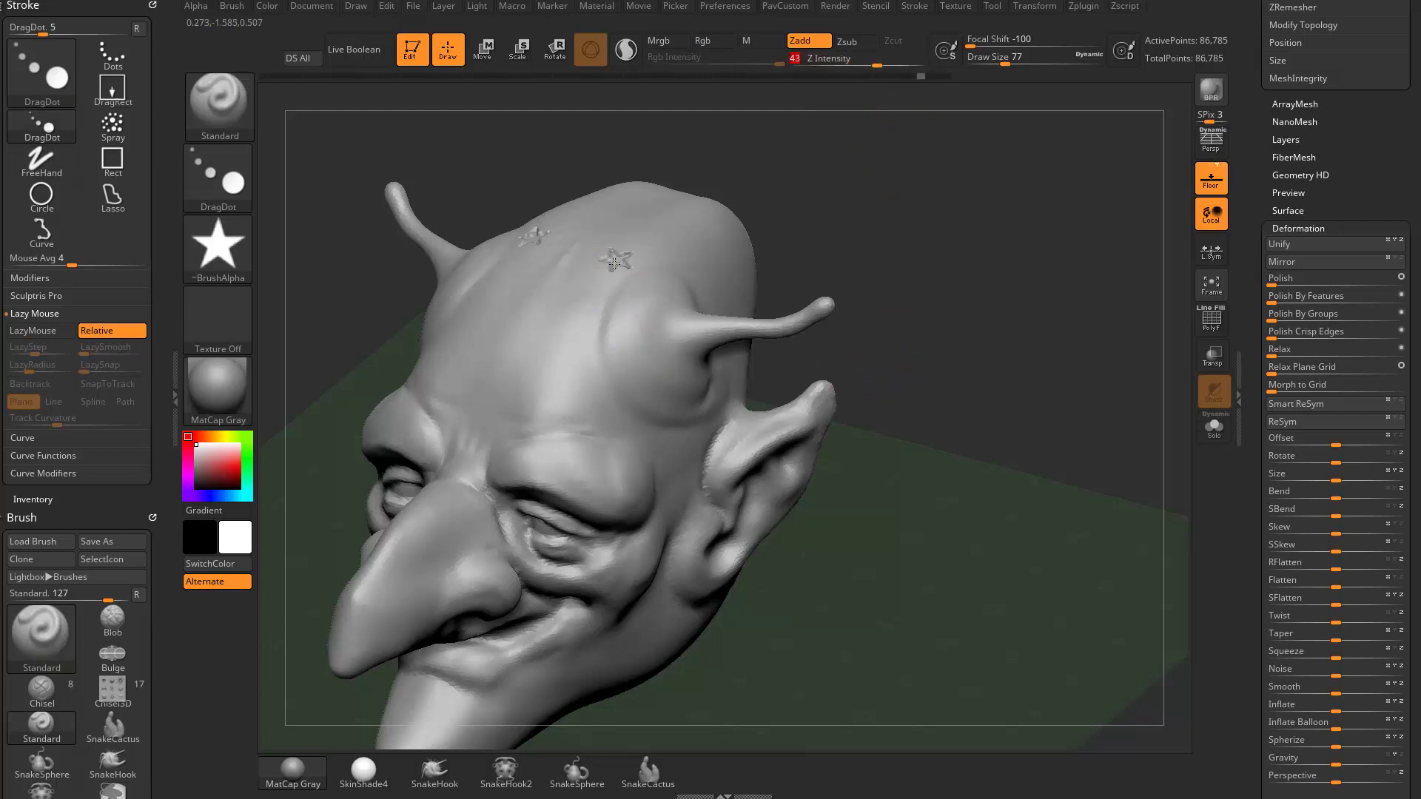
pyautogui.click(592, 301)
pyautogui.click(584, 346)
pyautogui.click(599, 389)
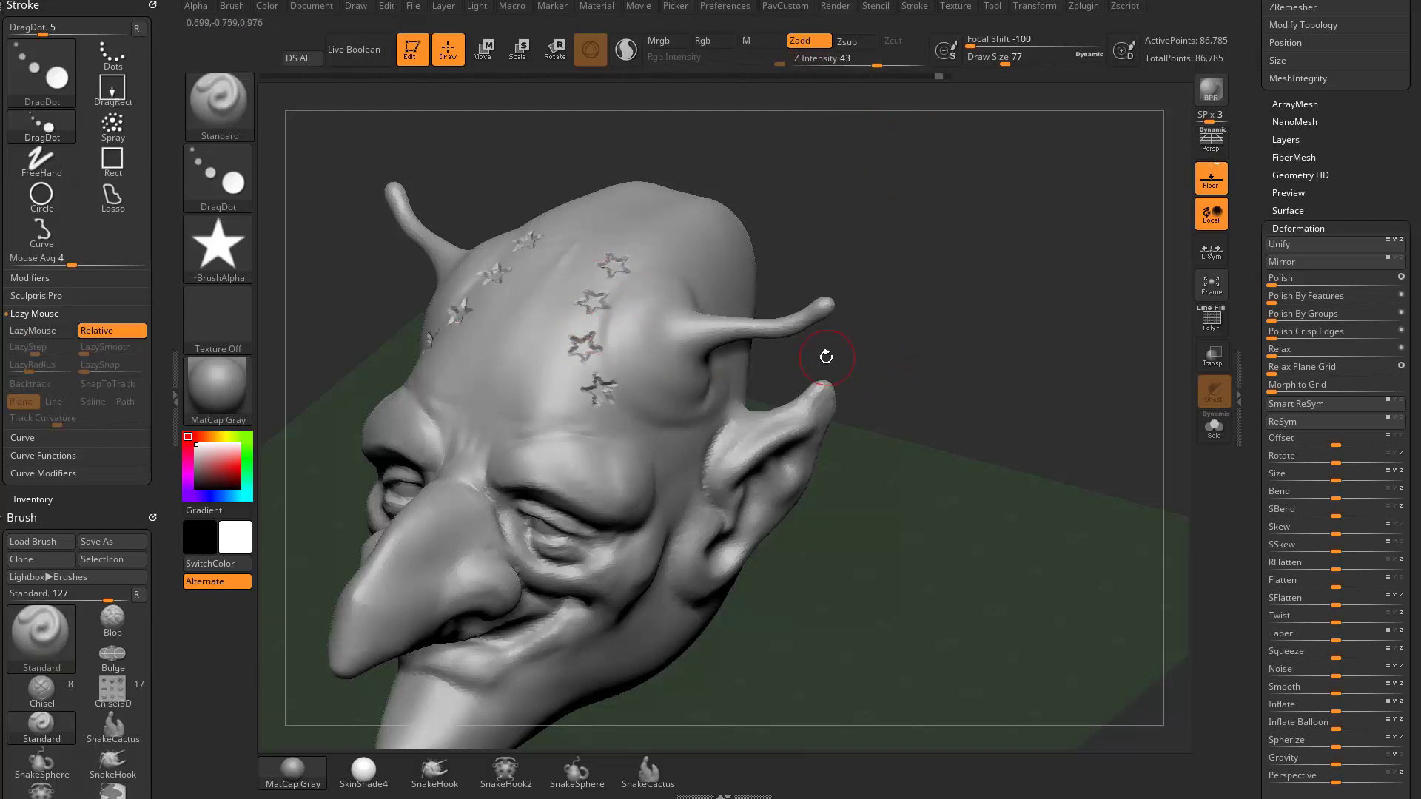
# Step: Lower Z Intensity to 12 and undo the column of four stars
pyautogui.moveTo(877, 65); pyautogui.dragTo(836, 65)
pyautogui.hotkey('ctrl', 'z')
pyautogui.hotkey('ctrl', 'z')
pyautogui.hotkey('ctrl', 'z')
pyautogui.hotkey('ctrl', 'z')
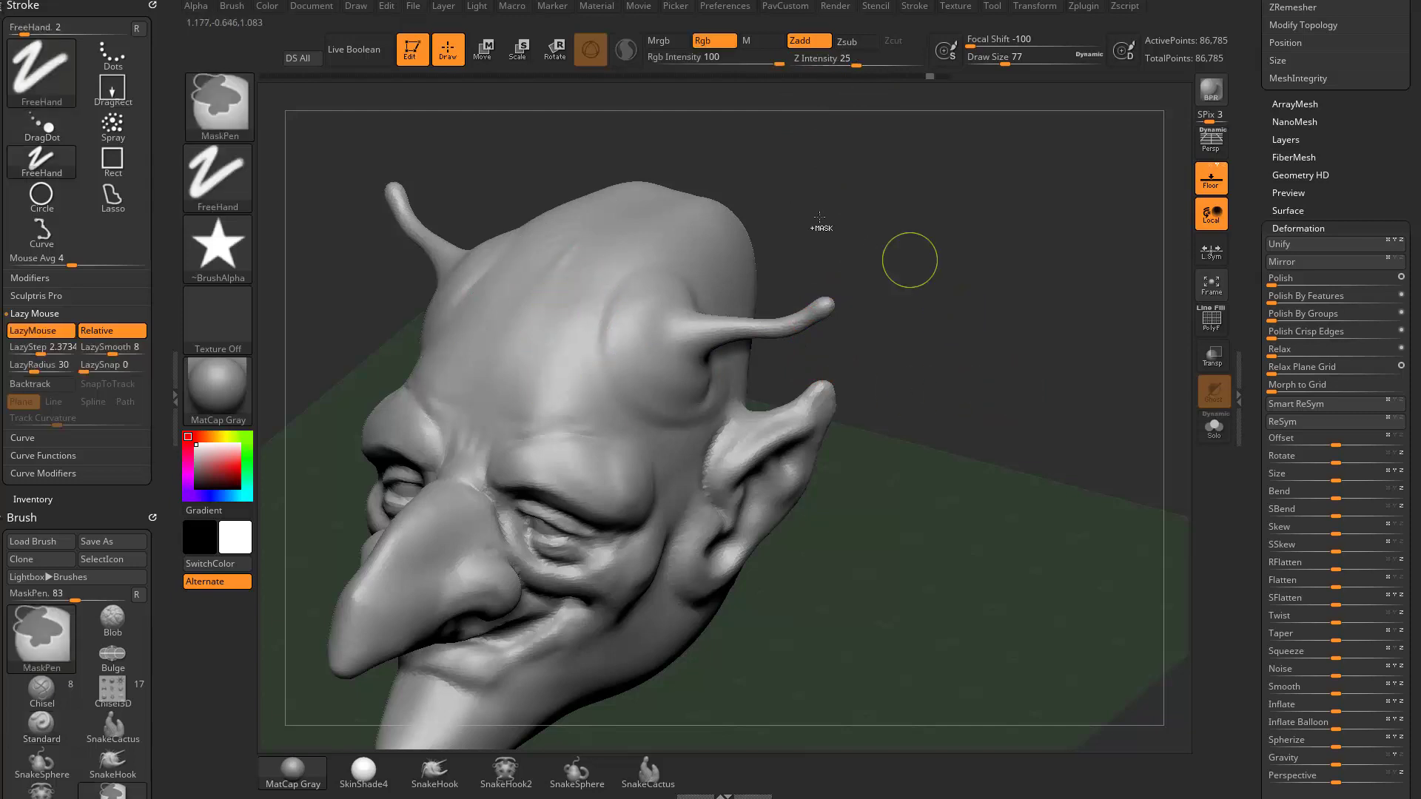
# Step: Switch the stroke type to Spray, set the draw size to 140, and try spraying star texture on the forehead
pyautogui.click(217, 178)
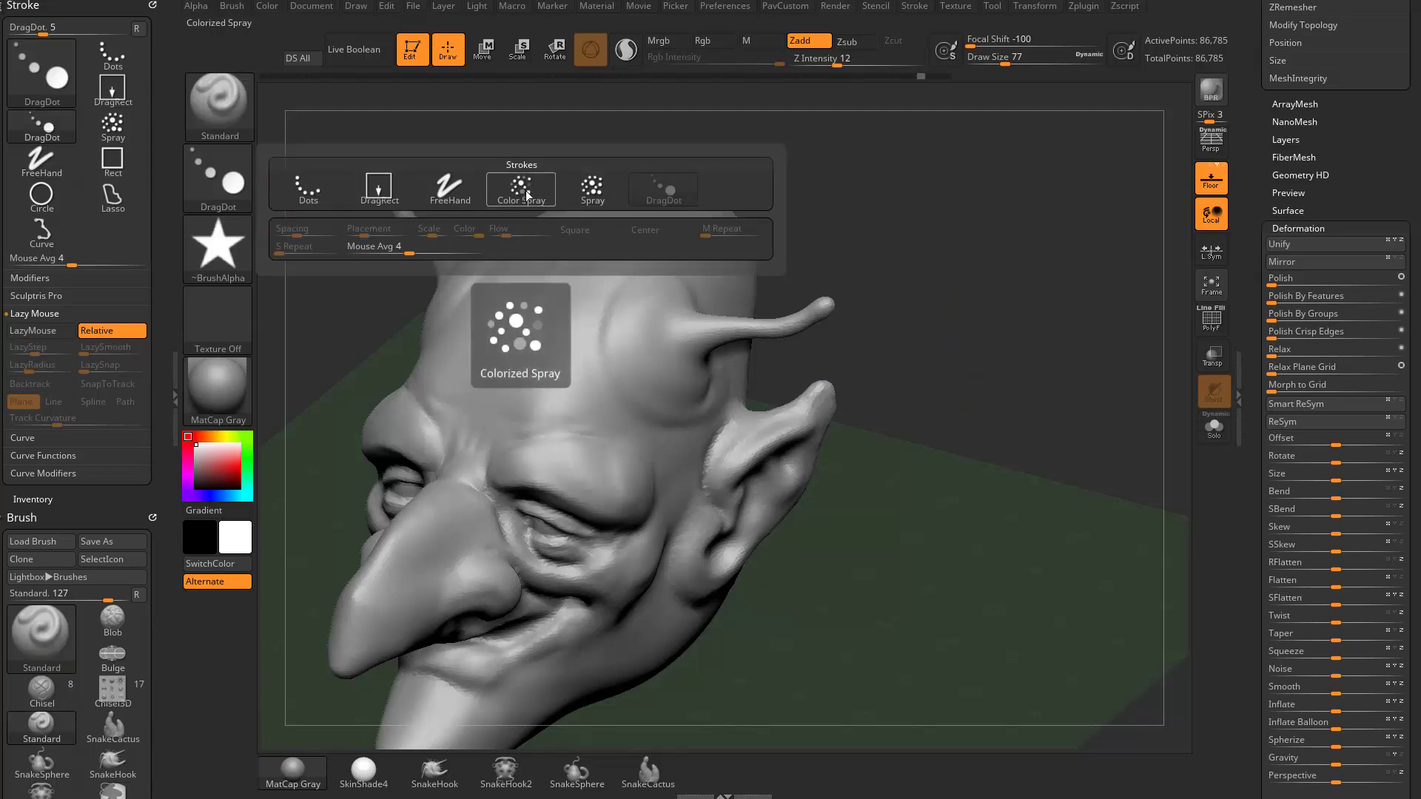
pyautogui.click(527, 194)
pyautogui.press(']')
pyautogui.press(']')
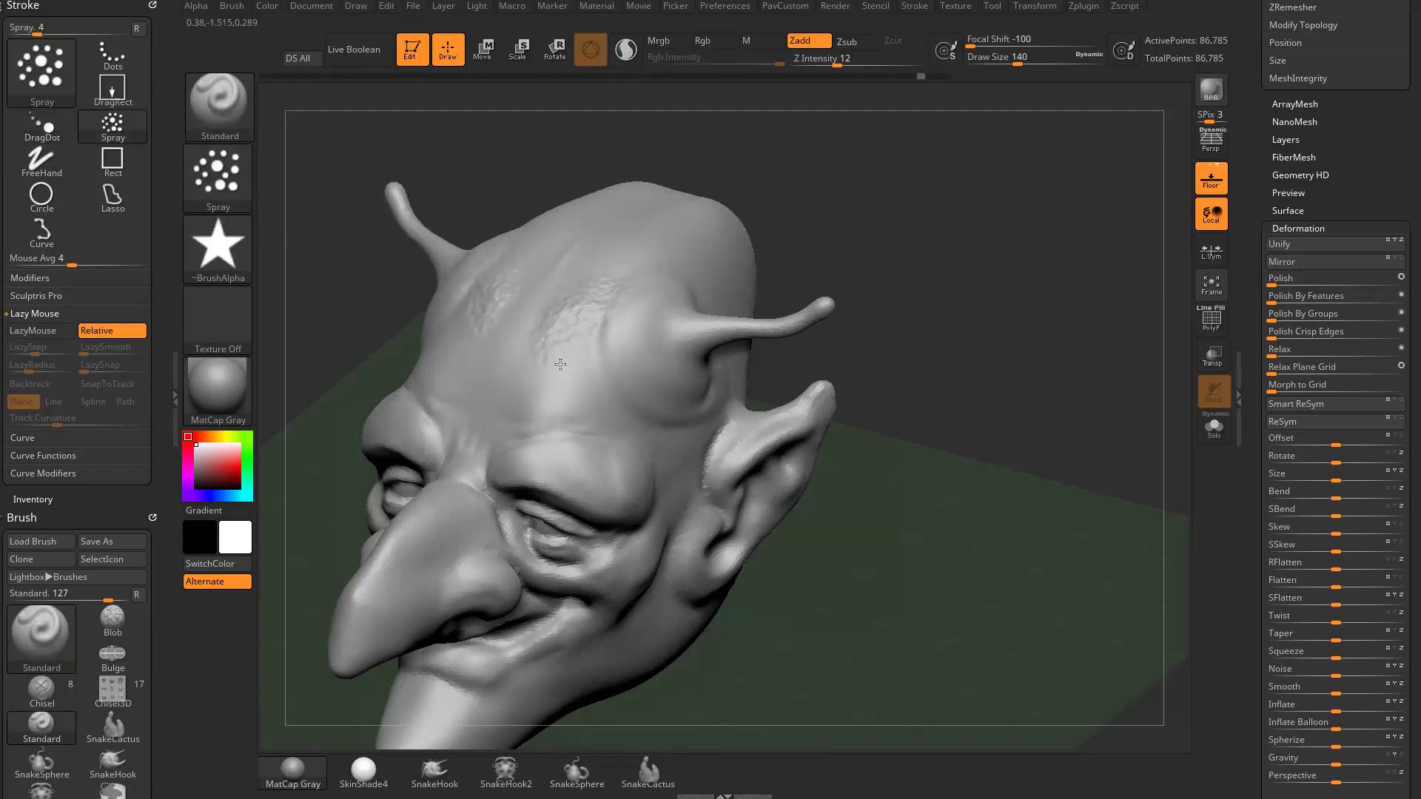
pyautogui.hotkey('ctrl', 'z')
pyautogui.moveTo(560, 364)
pyautogui.mouseDown()
pyautogui.moveTo(598, 391)
pyautogui.moveTo(618, 301)
pyautogui.mouseUp()
# Step: Undo the sprayed texture, set the draw size to 94, and spray a dense star texture over the forehead and temple
pyautogui.press('[')
pyautogui.press('[')
pyautogui.press('[')
pyautogui.press('[')
pyautogui.press('[')
pyautogui.press('[')
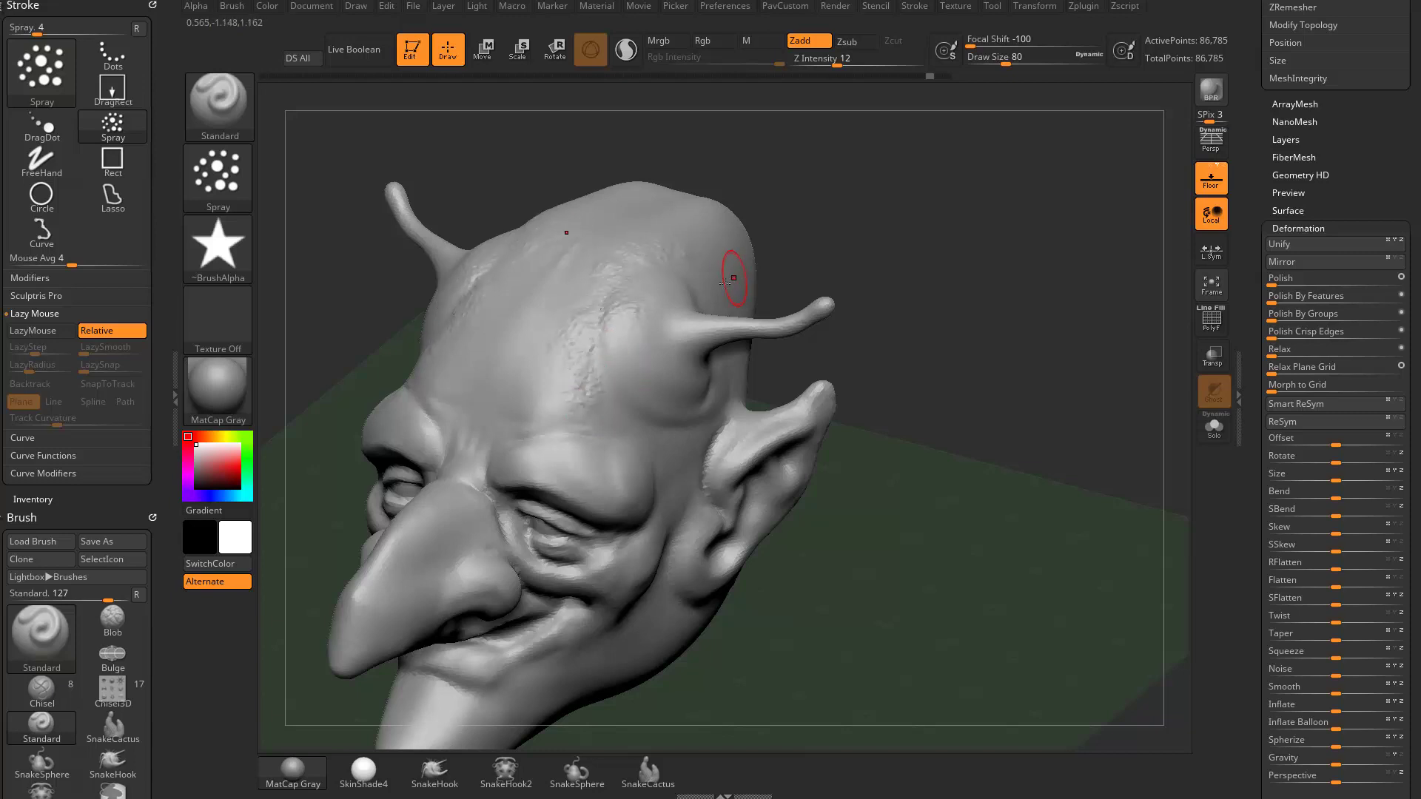
pyautogui.hotkey('ctrl', 'z')
pyautogui.press('s')
pyautogui.moveTo(590, 360); pyautogui.dragTo(634, 272)
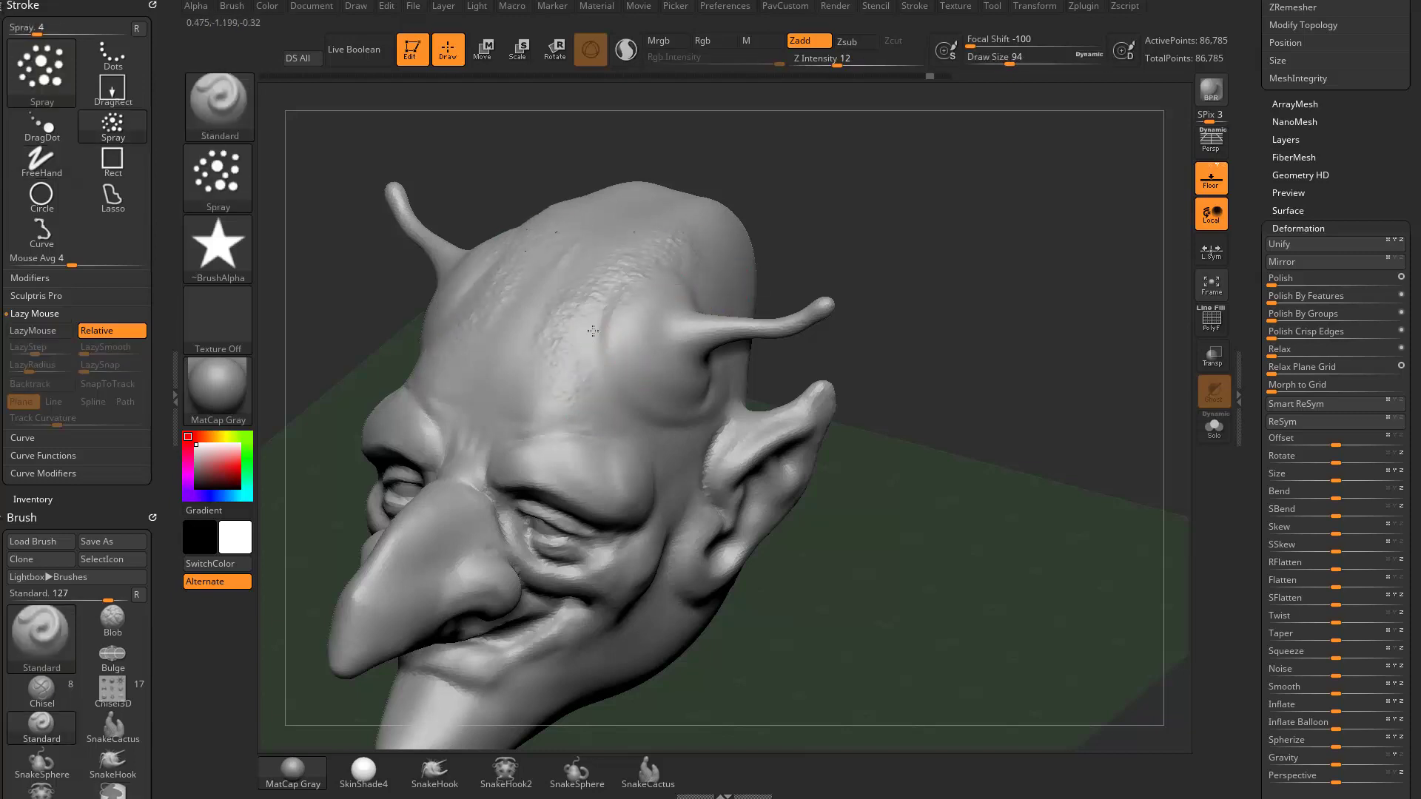
pyautogui.moveTo(593, 331)
pyautogui.mouseDown()
pyautogui.moveTo(640, 414)
pyautogui.moveTo(618, 402)
pyautogui.moveTo(633, 350)
pyautogui.moveTo(559, 358)
pyautogui.moveTo(584, 400)
pyautogui.moveTo(596, 370)
pyautogui.moveTo(599, 400)
pyautogui.mouseUp()
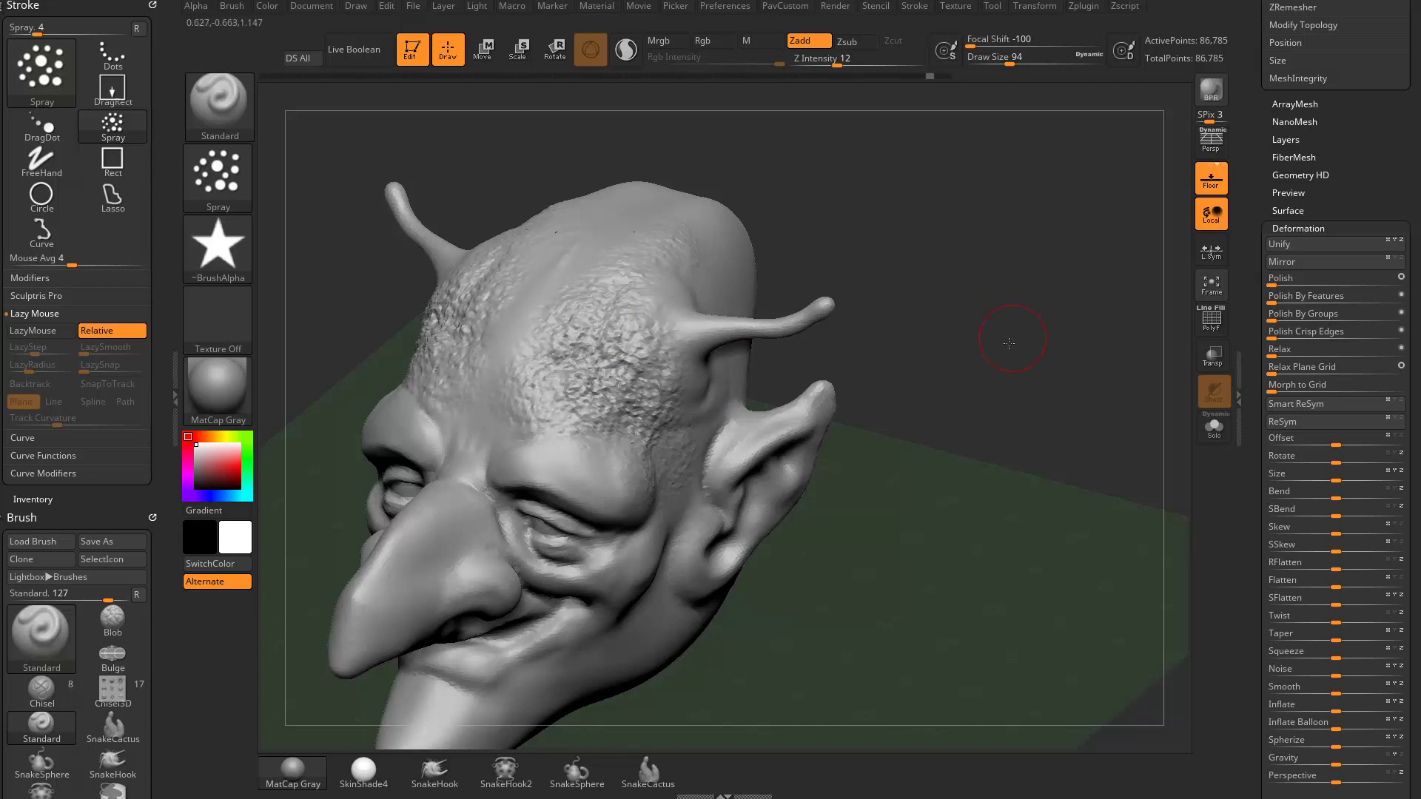
# Step: Undo all of the sprayed star texture on the head
pyautogui.hotkey('ctrl', 'z')
pyautogui.hotkey('ctrl', 'z')
pyautogui.hotkey('ctrl', 'z')
pyautogui.hotkey('ctrl', 'z')
pyautogui.hotkey('ctrl', 'z')
pyautogui.hotkey('ctrl', 'z')
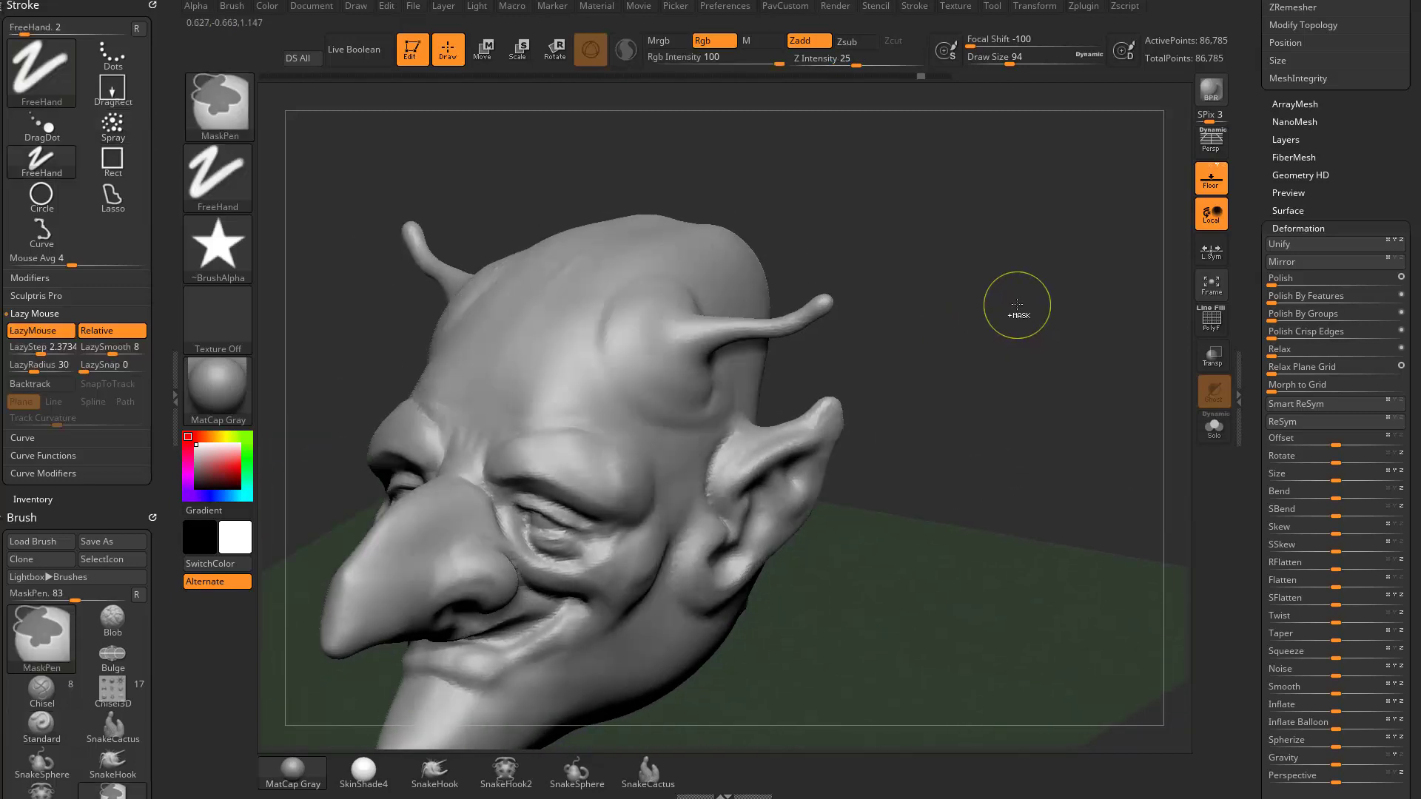
# Step: Choose Alpha 58, set the draw size to 163, and try spraying it over the forehead
pyautogui.click(239, 235)
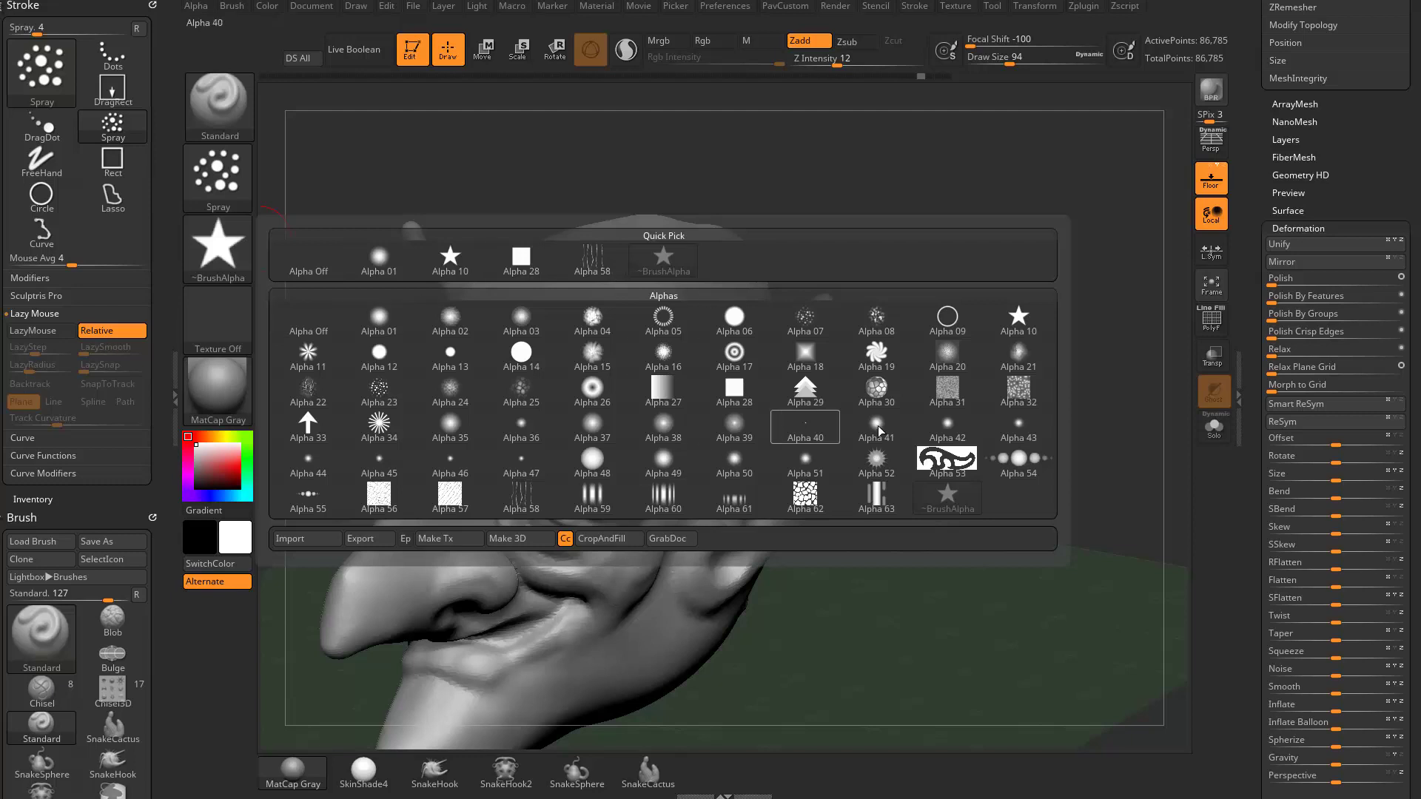
pyautogui.click(540, 501)
pyautogui.press('s')
pyautogui.moveTo(638, 348)
pyautogui.mouseDown()
pyautogui.moveTo(659, 348)
pyautogui.moveTo(630, 425)
pyautogui.mouseUp()
pyautogui.moveTo(590, 365); pyautogui.dragTo(654, 437)
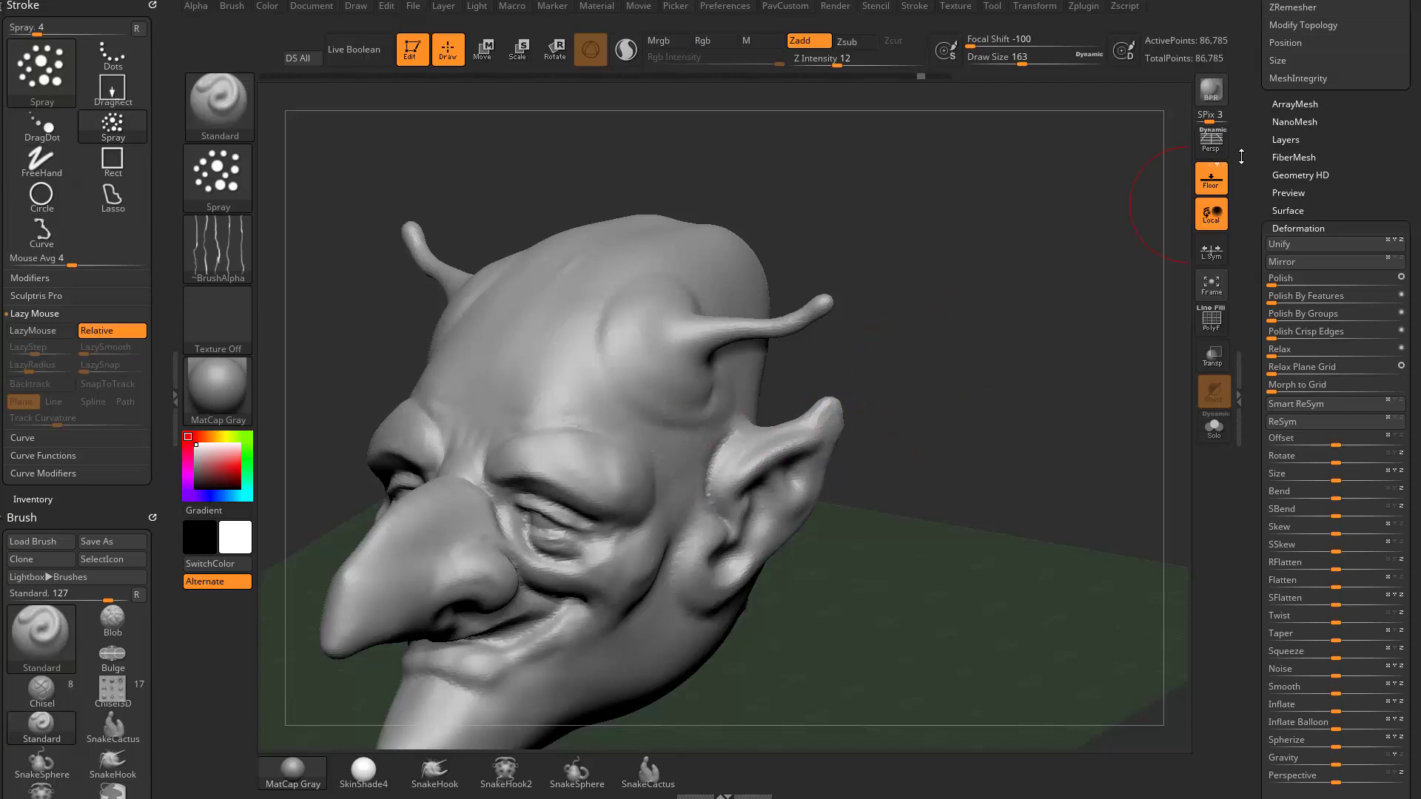
# Step: Divide the head's mesh up to subdivision level 3, try spraying the streak alpha on the forehead, and undo the stroke
pyautogui.scroll(5, 1269, 326)
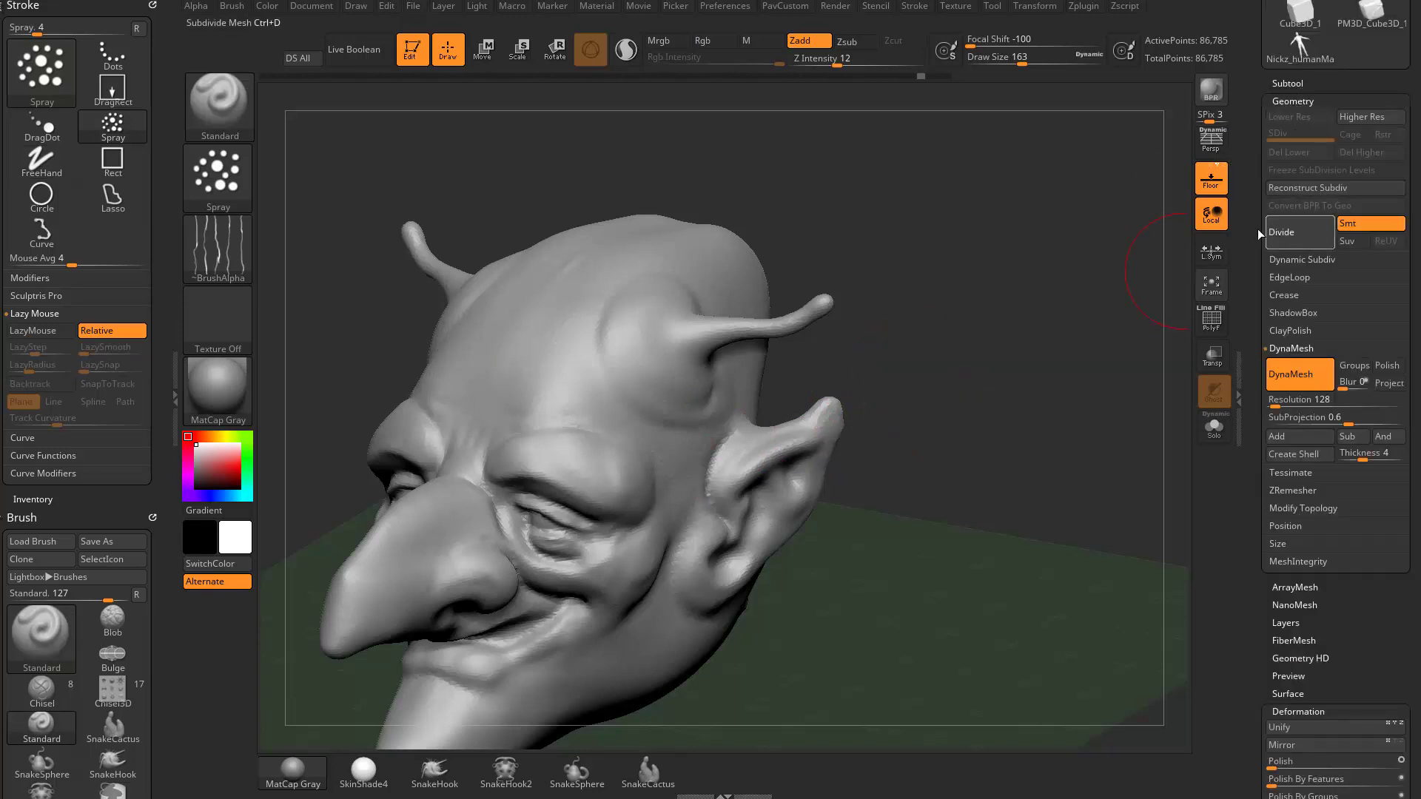
pyautogui.click(1258, 230)
pyautogui.scroll(3, 597, 382)
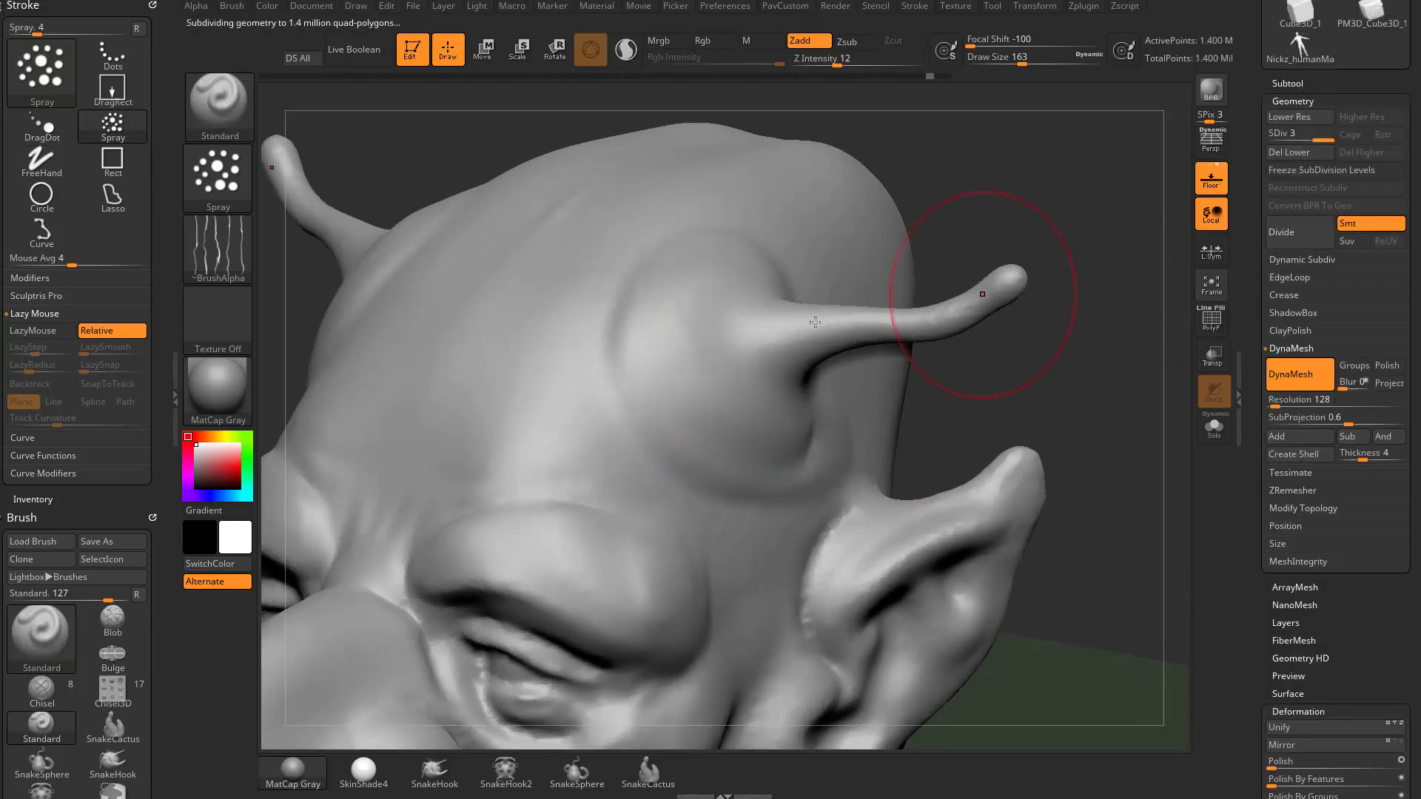
pyautogui.moveTo(625, 333)
pyautogui.mouseDown()
pyautogui.moveTo(614, 342)
pyautogui.moveTo(696, 445)
pyautogui.mouseUp()
pyautogui.hotkey('ctrl', 'z')
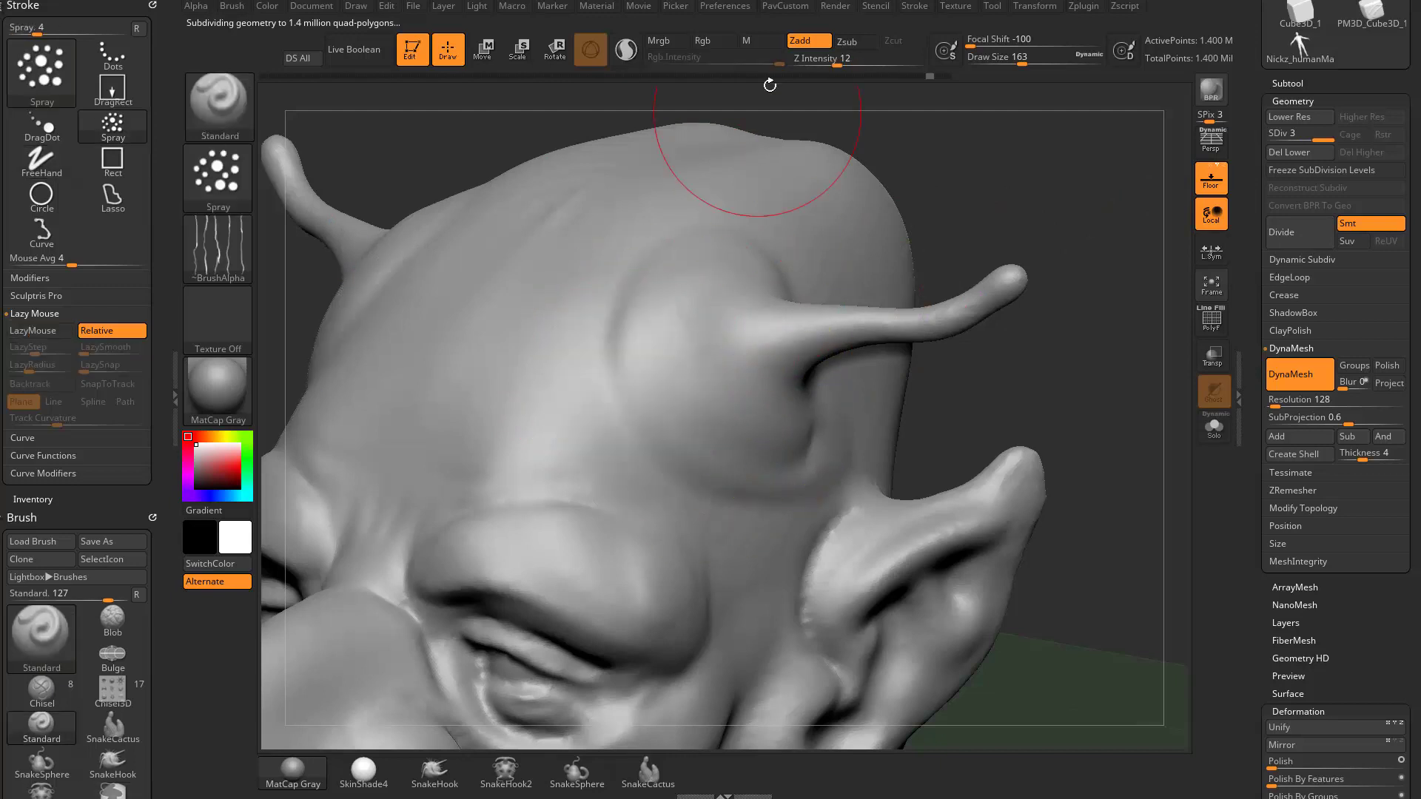
# Step: Set Z Intensity to 6 and the draw size to 145, and spray subtle skin texture over the forehead, temple and brow
pyautogui.moveTo(837, 64); pyautogui.dragTo(823, 64)
pyautogui.press('[')
pyautogui.moveTo(606, 319); pyautogui.dragTo(632, 413)
pyautogui.hotkey('ctrl', 'z')
pyautogui.press('s')
pyautogui.moveTo(652, 347); pyautogui.dragTo(648, 360)
pyautogui.press('s')
pyautogui.moveTo(736, 444); pyautogui.dragTo(729, 444)
pyautogui.moveTo(962, 163)
pyautogui.mouseDown()
pyautogui.moveTo(836, 166)
pyautogui.moveTo(947, 167)
pyautogui.mouseUp()
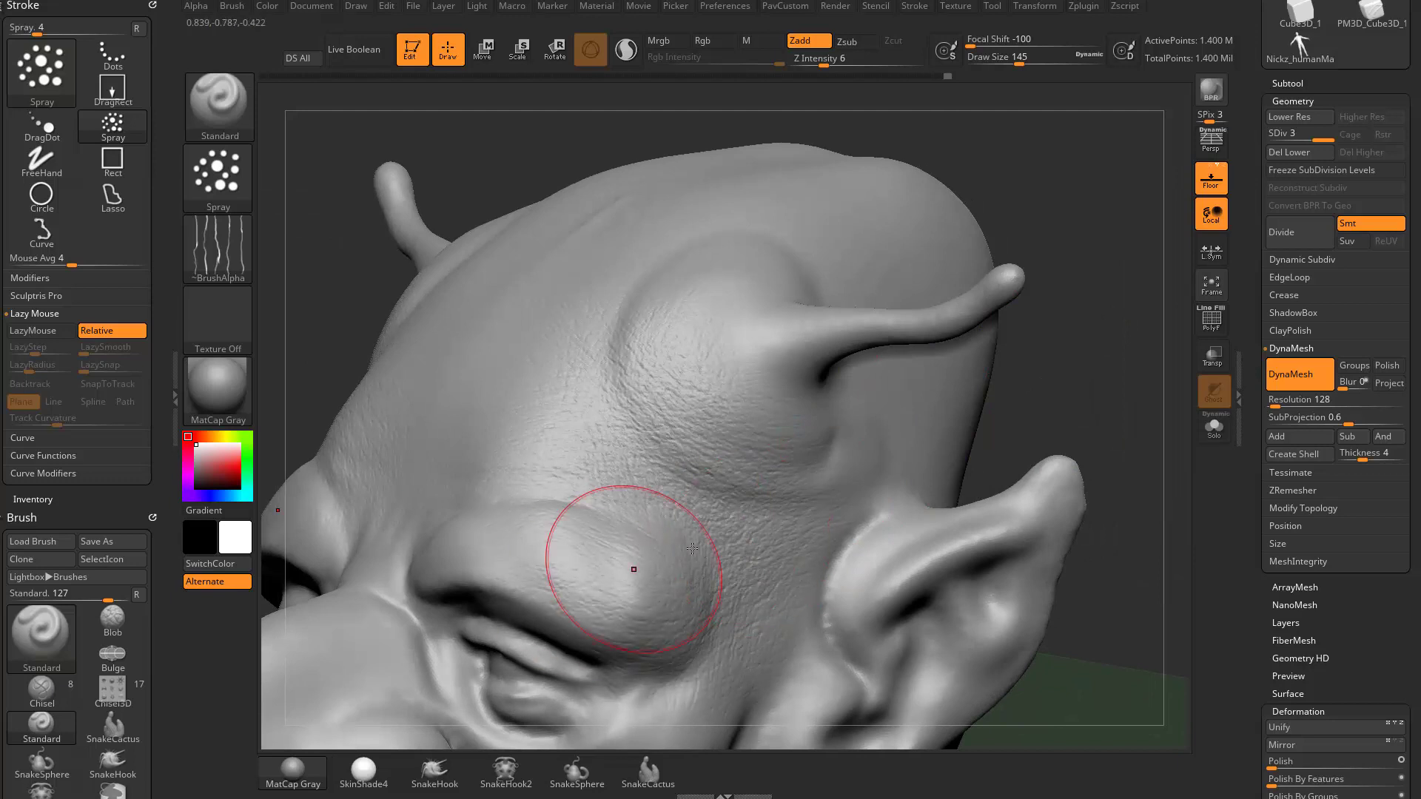
# Step: Choose Alpha 07, set the draw size to 80, and spray fine skin pores on the side of the nose
pyautogui.click(245, 197)
pyautogui.click(222, 248)
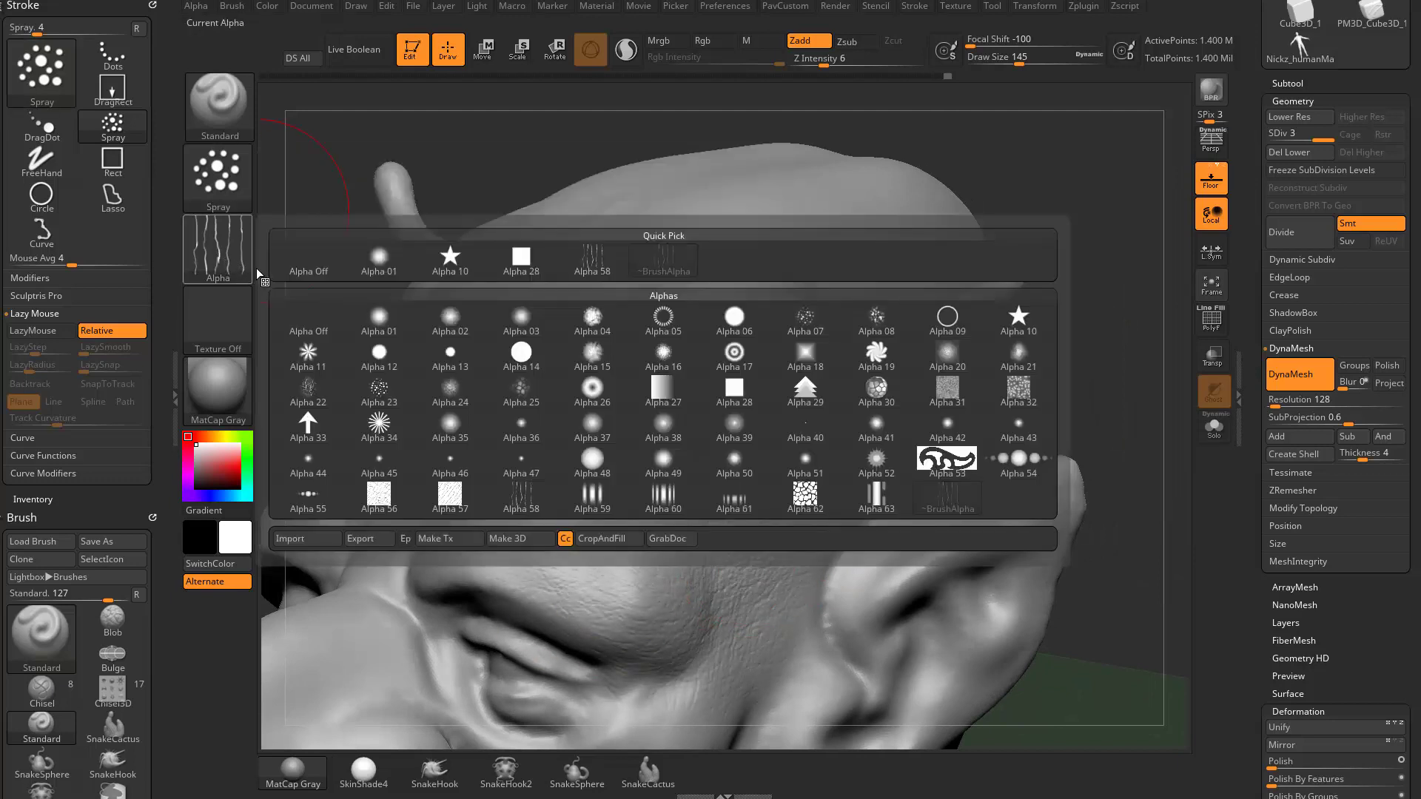
pyautogui.click(814, 332)
pyautogui.press('s')
pyautogui.moveTo(703, 420); pyautogui.dragTo(690, 422)
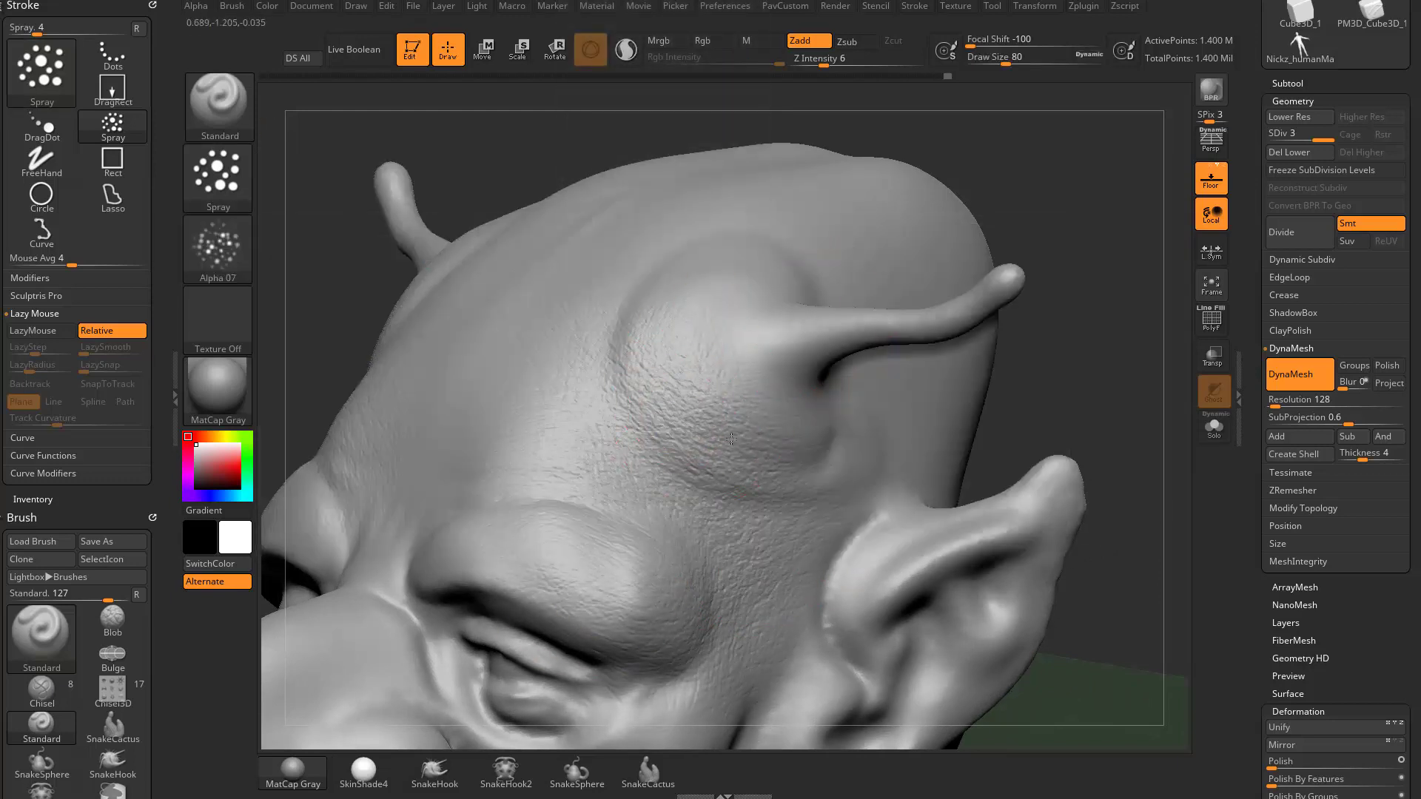
pyautogui.moveTo(501, 552); pyautogui.dragTo(495, 432, button='right')
pyautogui.moveTo(435, 490); pyautogui.dragTo(484, 489)
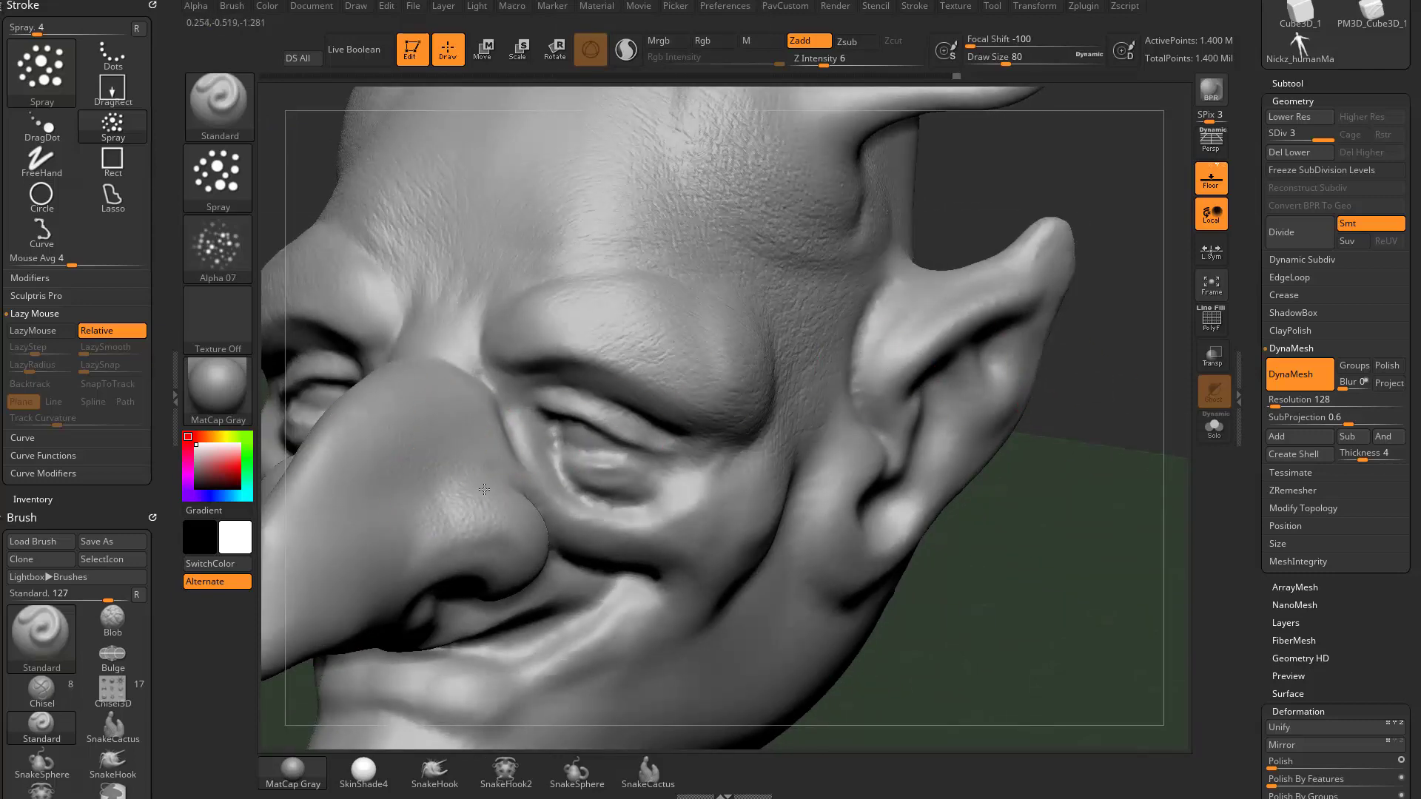
pyautogui.moveTo(1022, 518); pyautogui.dragTo(962, 511, button='right')
# Step: Turn the alpha off and switch the stroke type to FreeHand
pyautogui.click(232, 253)
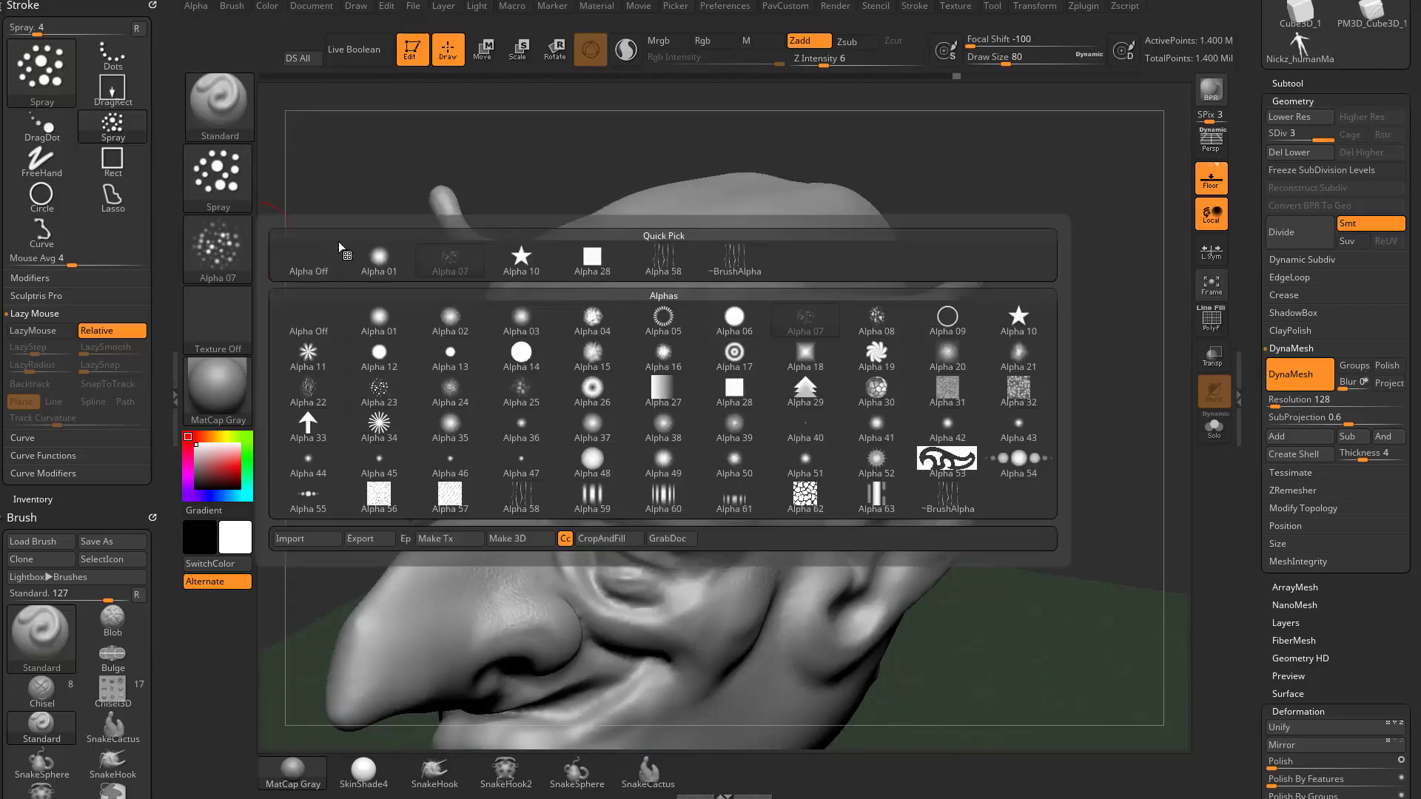
pyautogui.click(216, 248)
pyautogui.click(307, 262)
pyautogui.click(218, 178)
pyautogui.click(450, 189)
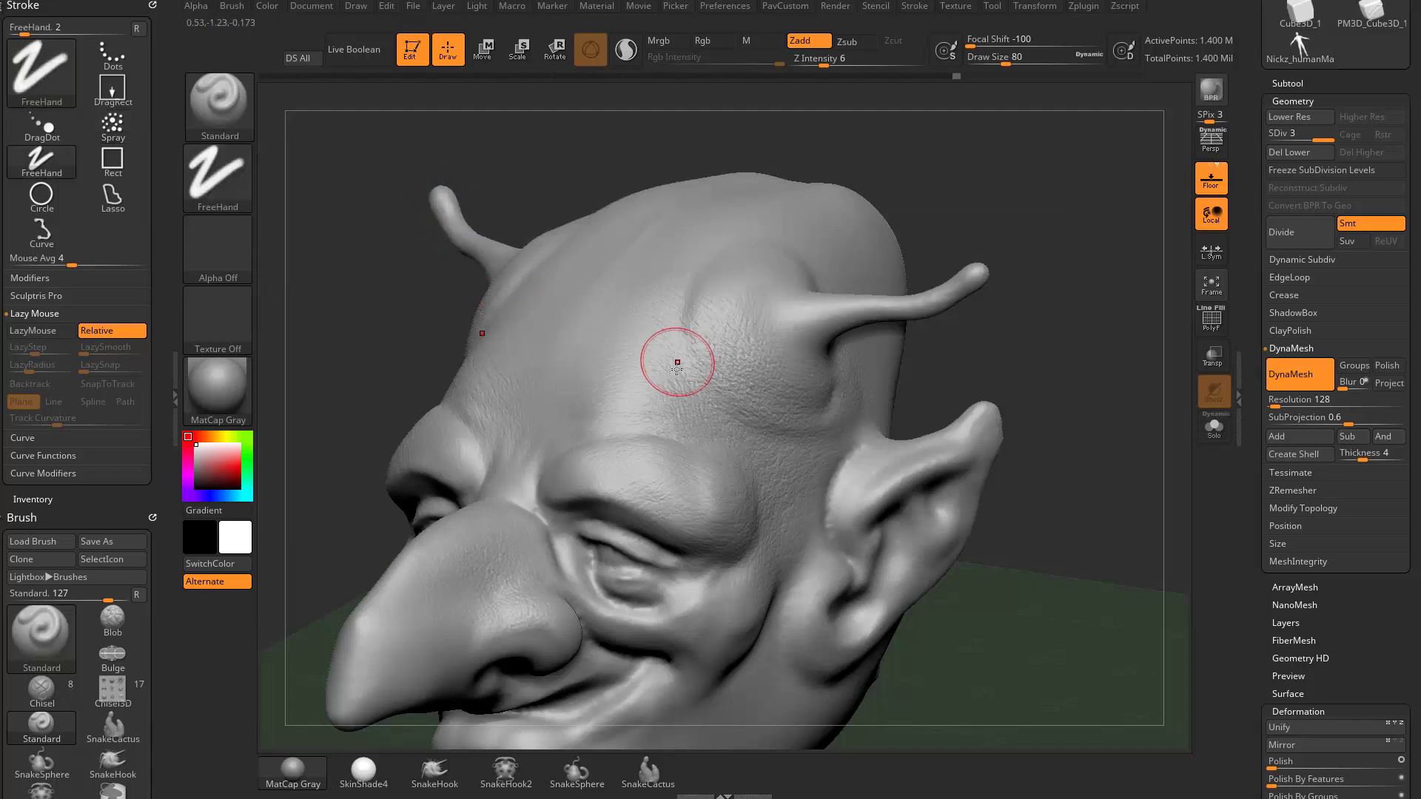
# Step: Set the draw size to 132 and draw a hard-edged FreeHand stroke down the forehead with Focal Shift at -100
pyautogui.press('[')
pyautogui.press('[')
pyautogui.press('[')
pyautogui.press('[')
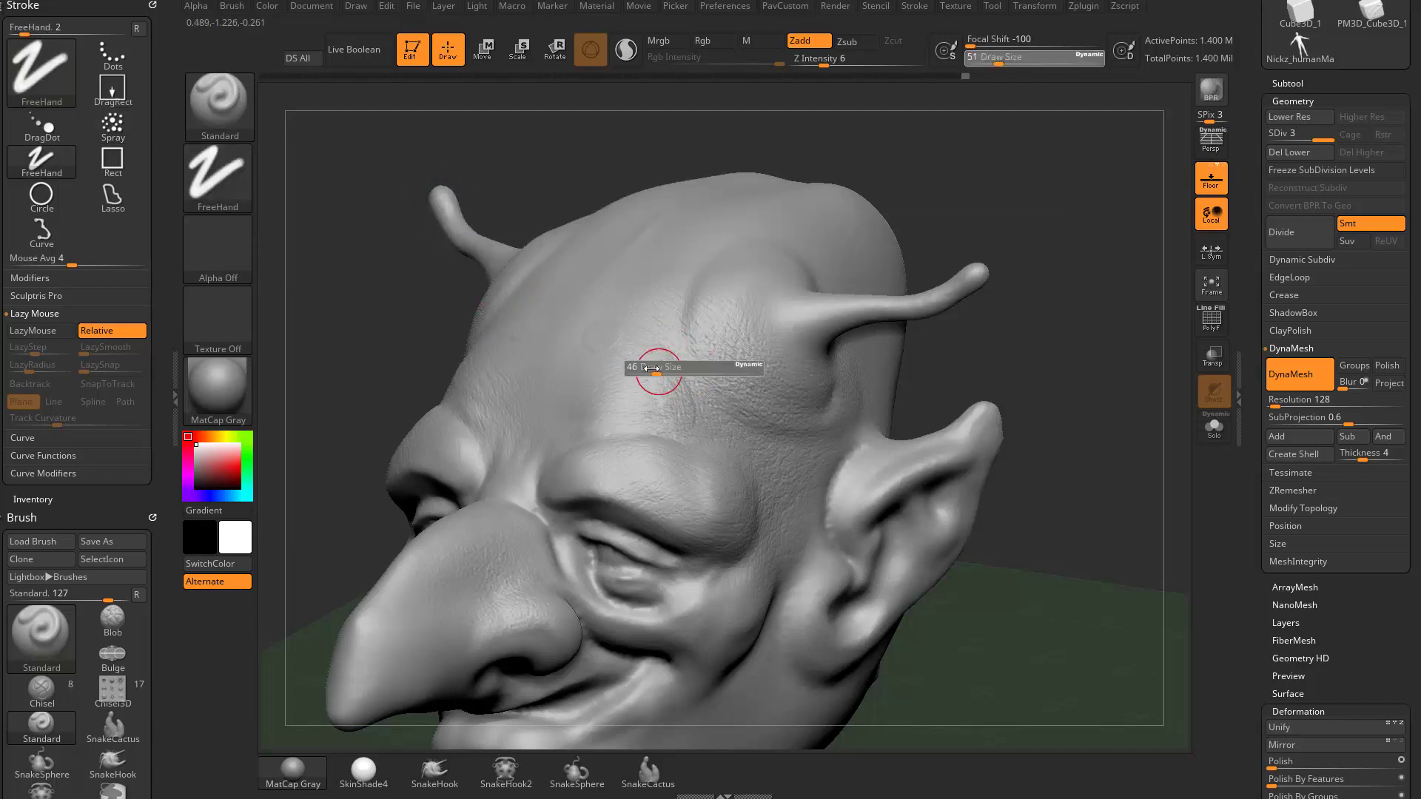
pyautogui.press(']')
pyautogui.press(']')
pyautogui.press(']')
pyautogui.press(']')
pyautogui.press(']')
pyautogui.press(']')
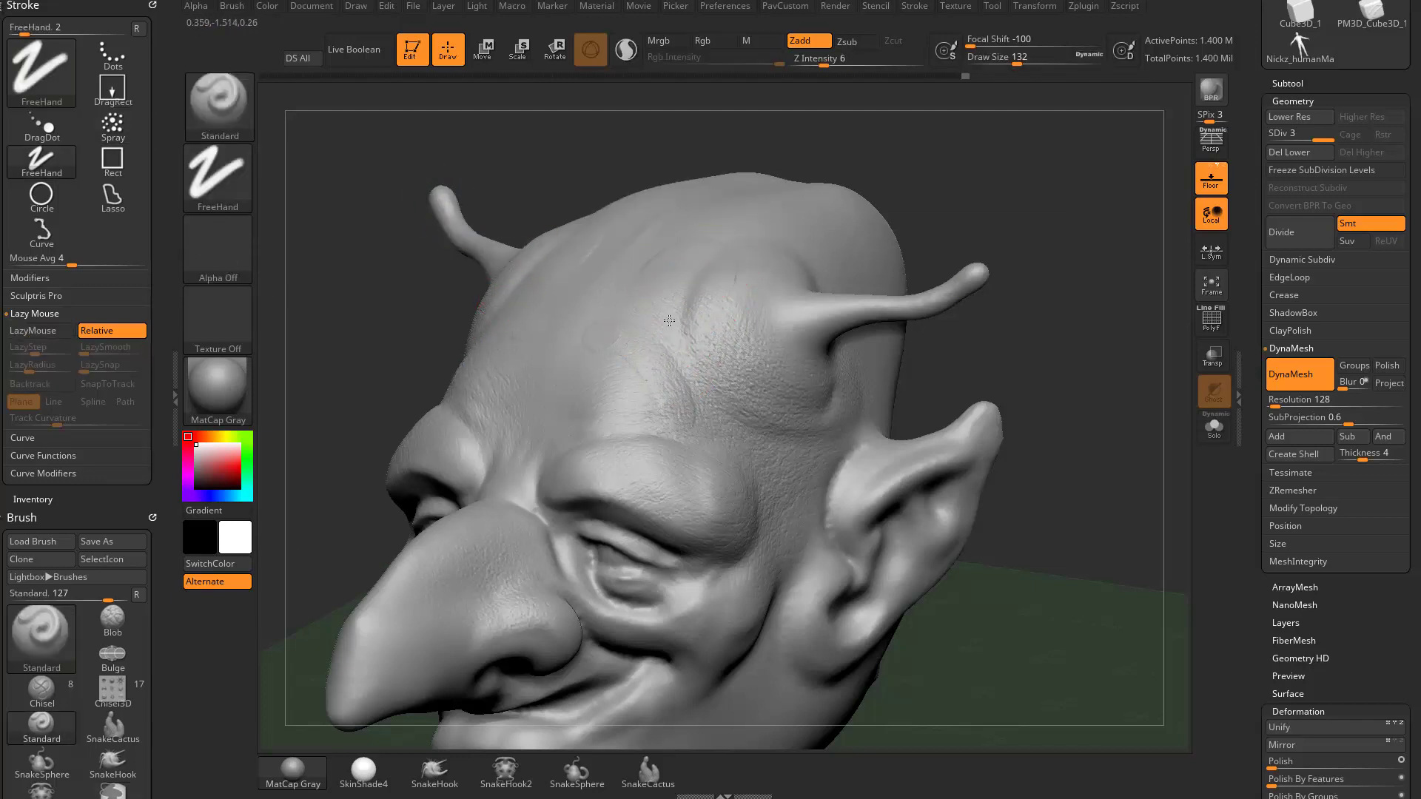
pyautogui.moveTo(698, 296); pyautogui.dragTo(670, 403)
# Step: Set Focal Shift to 0, Z Intensity to 32 and the draw size to 46, and sculpt raised curved ridges on the forehead
pyautogui.moveTo(1073, 212); pyautogui.dragTo(1028, 229)
pyautogui.moveTo(1022, 39); pyautogui.dragTo(1039, 40)
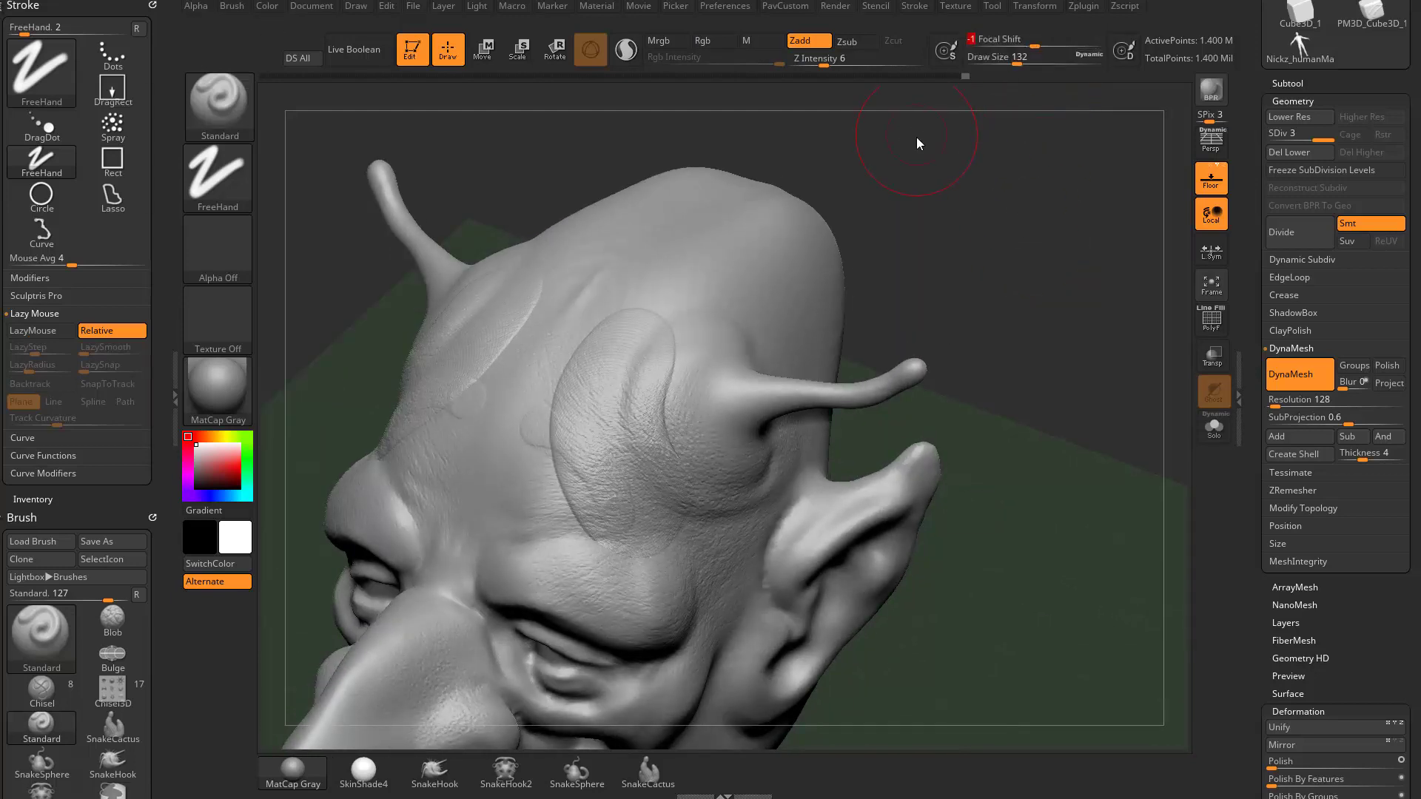
pyautogui.moveTo(1031, 41); pyautogui.dragTo(1000, 43)
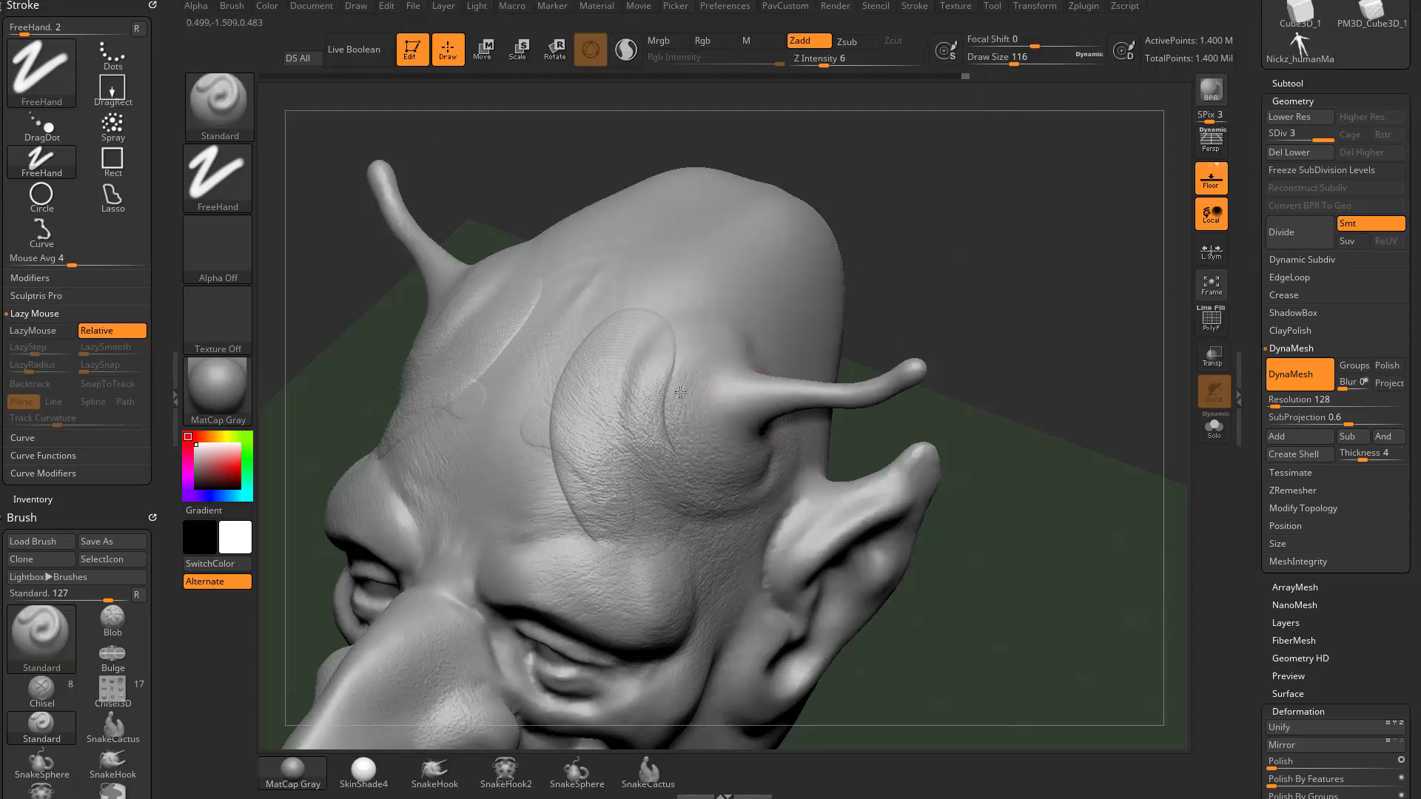
pyautogui.click(865, 61)
pyautogui.press('s')
pyautogui.moveTo(692, 301); pyautogui.dragTo(675, 301)
pyautogui.moveTo(699, 285)
pyautogui.mouseDown()
pyautogui.moveTo(663, 306)
pyautogui.moveTo(599, 411)
pyautogui.moveTo(744, 258)
pyautogui.mouseUp()
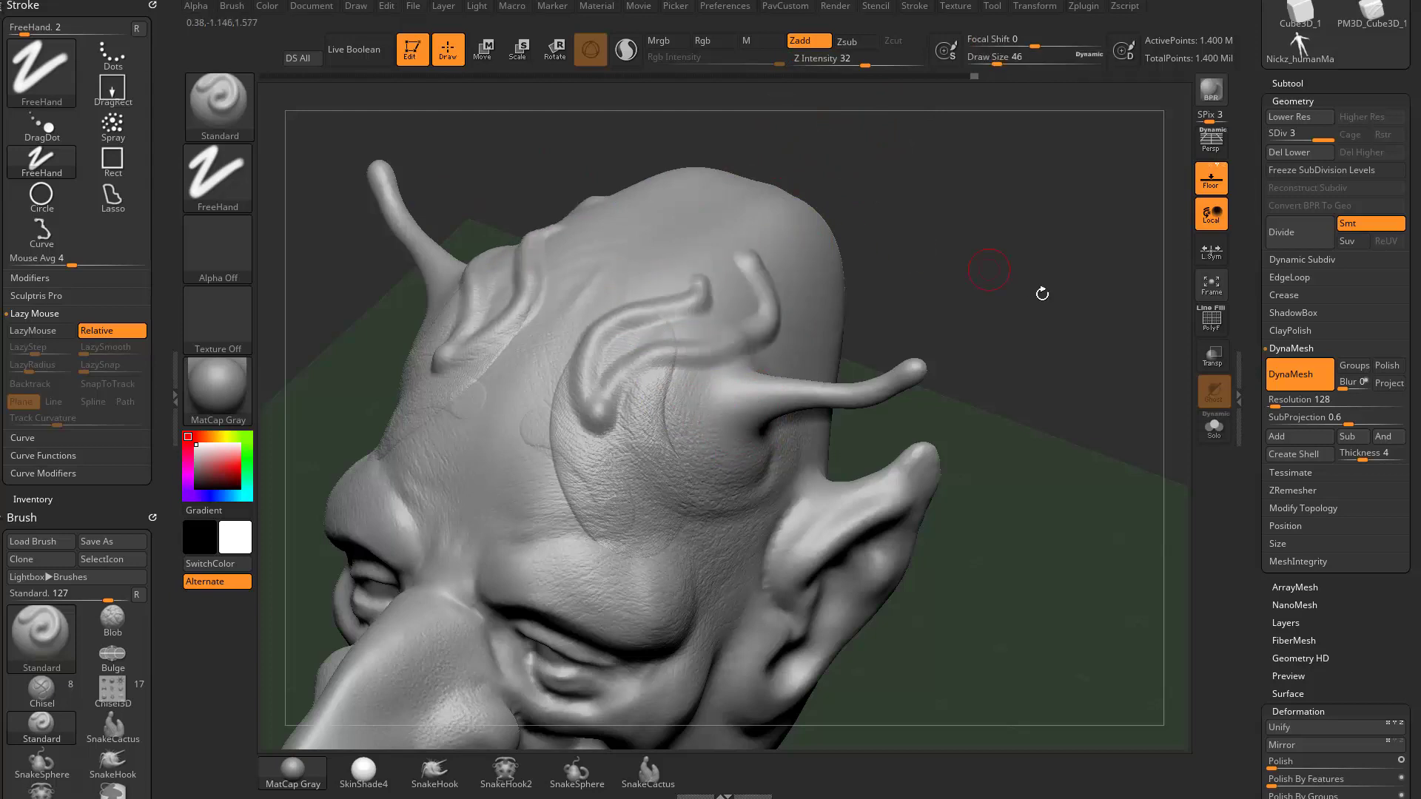
# Step: Undo the forehead ridges, the skin texture and the mesh subdivision to restore the smooth head
pyautogui.moveTo(1042, 293)
pyautogui.keyDown('alt'); pyautogui.mouseDown()
pyautogui.moveTo(999, 311)
pyautogui.moveTo(1059, 326)
pyautogui.mouseUp(); pyautogui.keyUp('alt')
pyautogui.hotkey('ctrl', 'z')
pyautogui.hotkey('ctrl', 'z')
pyautogui.hotkey('ctrl', 'z')
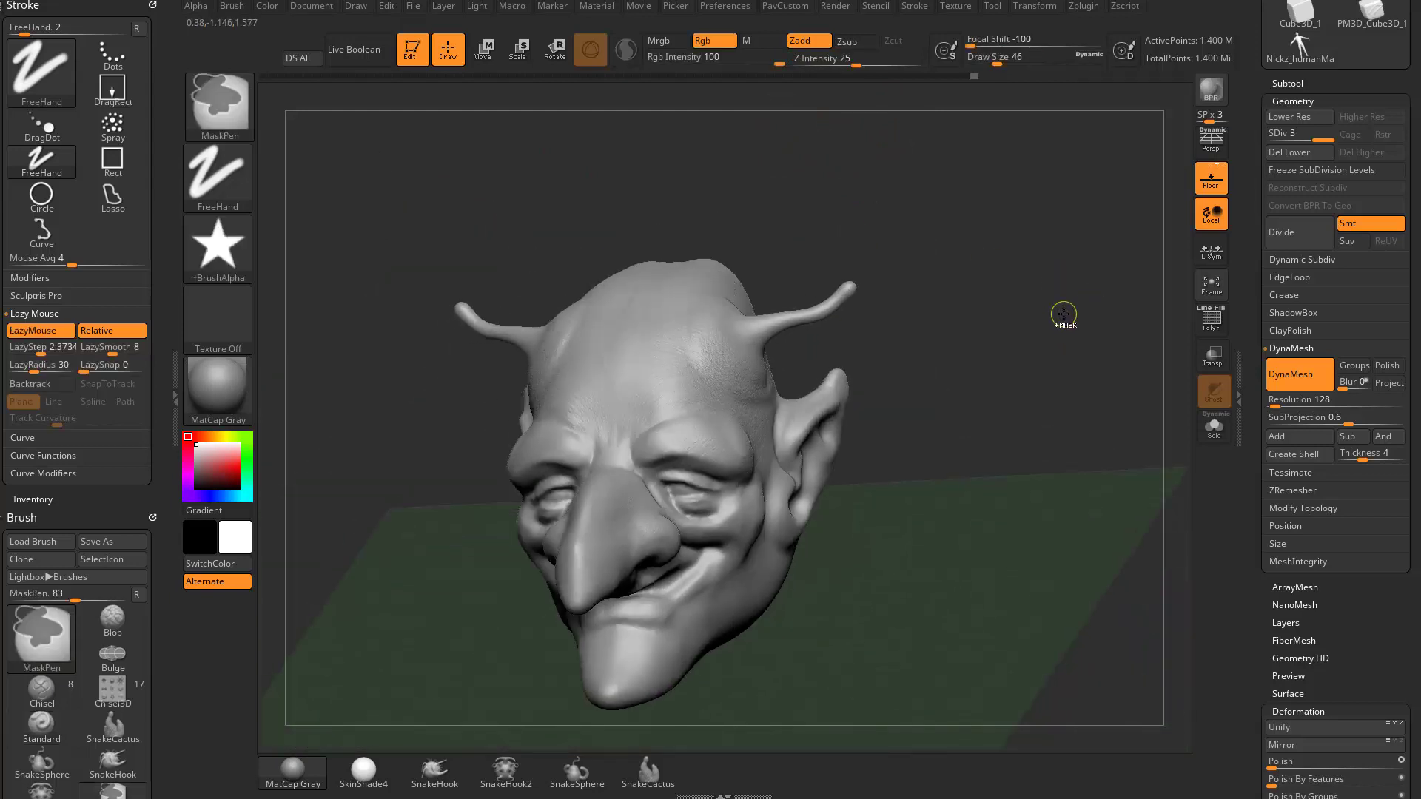
pyautogui.hotkey('shift', 'd')
pyautogui.hotkey('shift', 'd')
# Step: Reset all brushes to their default settings
pyautogui.moveTo(1078, 310); pyautogui.dragTo(879, 283)
pyautogui.click(231, 6)
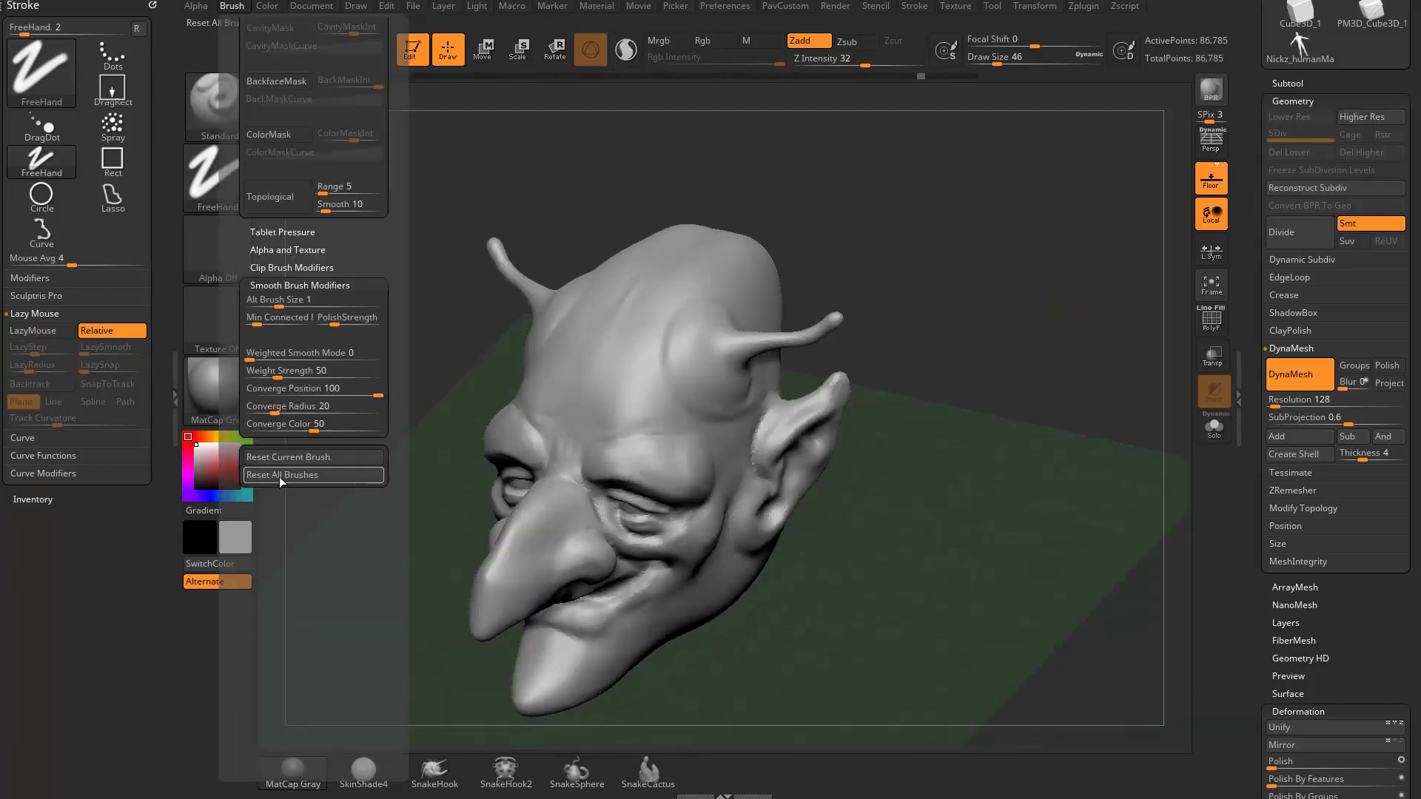
pyautogui.click(279, 476)
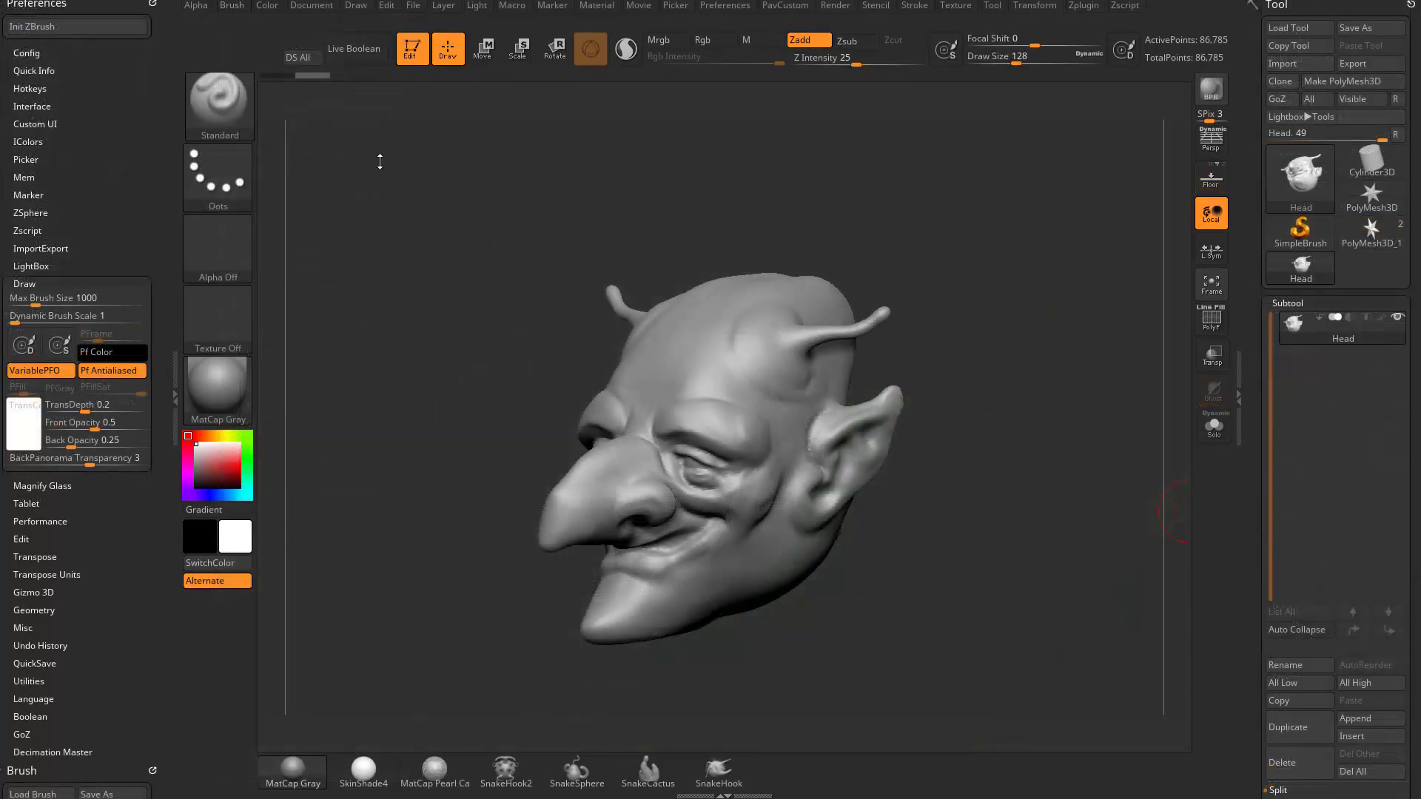
# Step: Clear the tray, dock the Stroke palette in it and expand the Modifiers section
pyautogui.moveTo(380, 161); pyautogui.dragTo(406, 169)
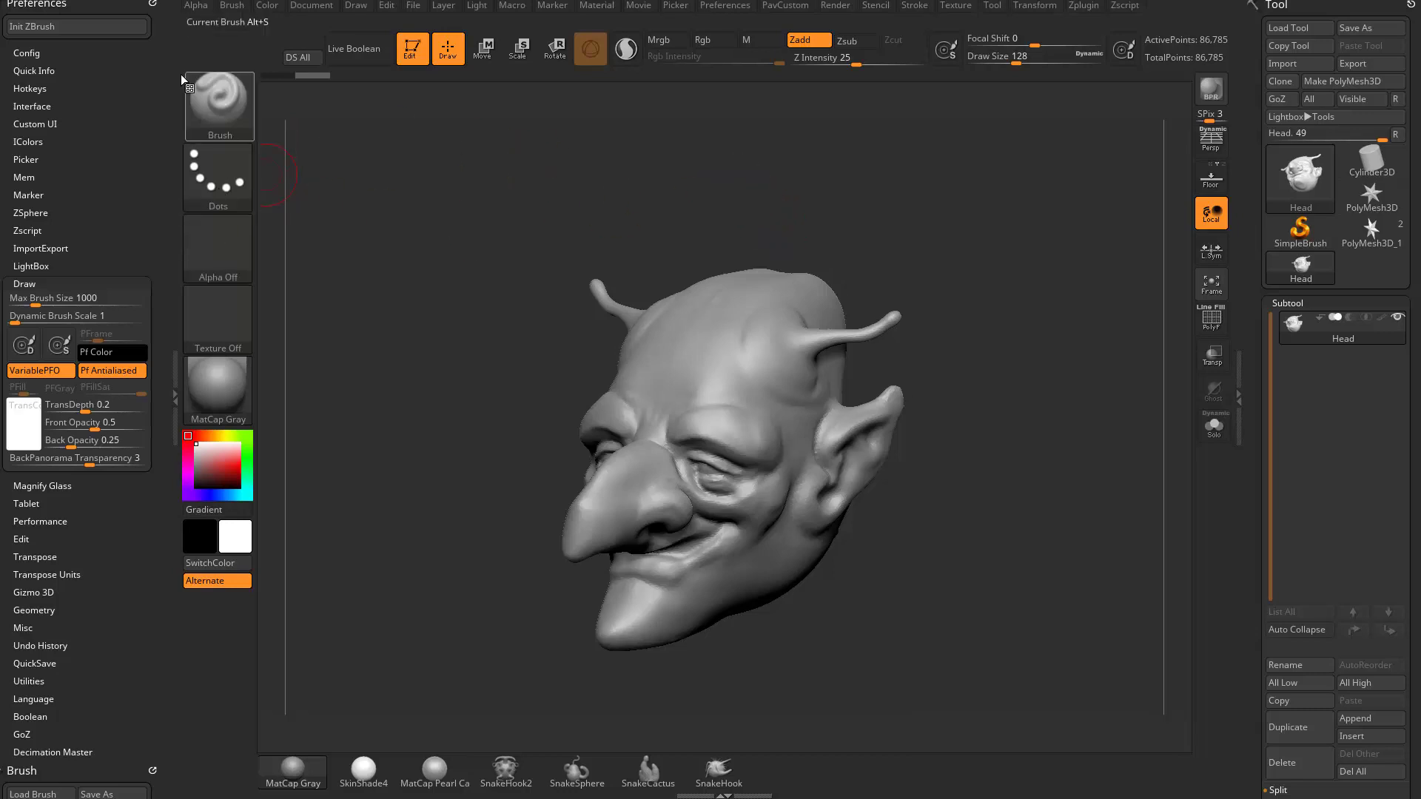
pyautogui.click(153, 4)
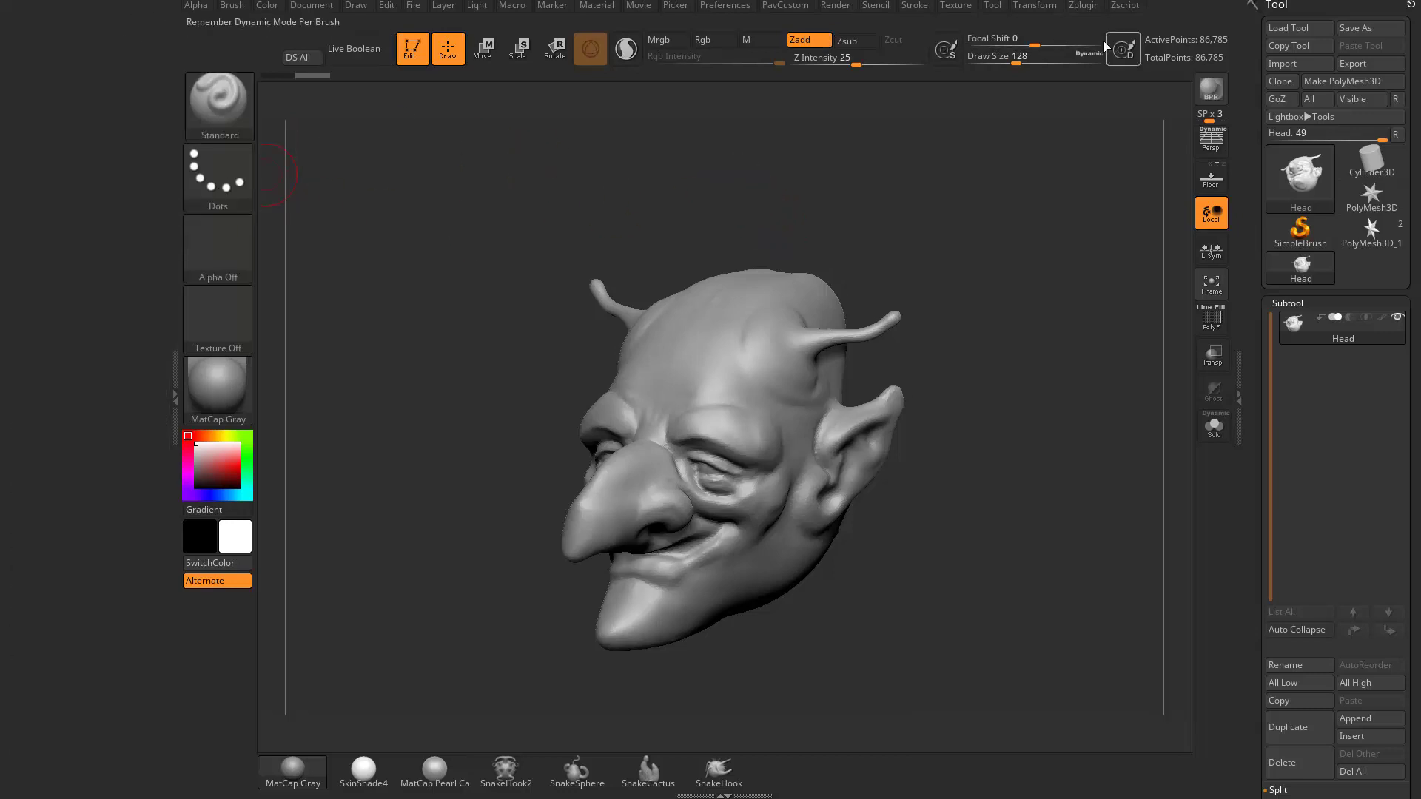
pyautogui.click(916, 7)
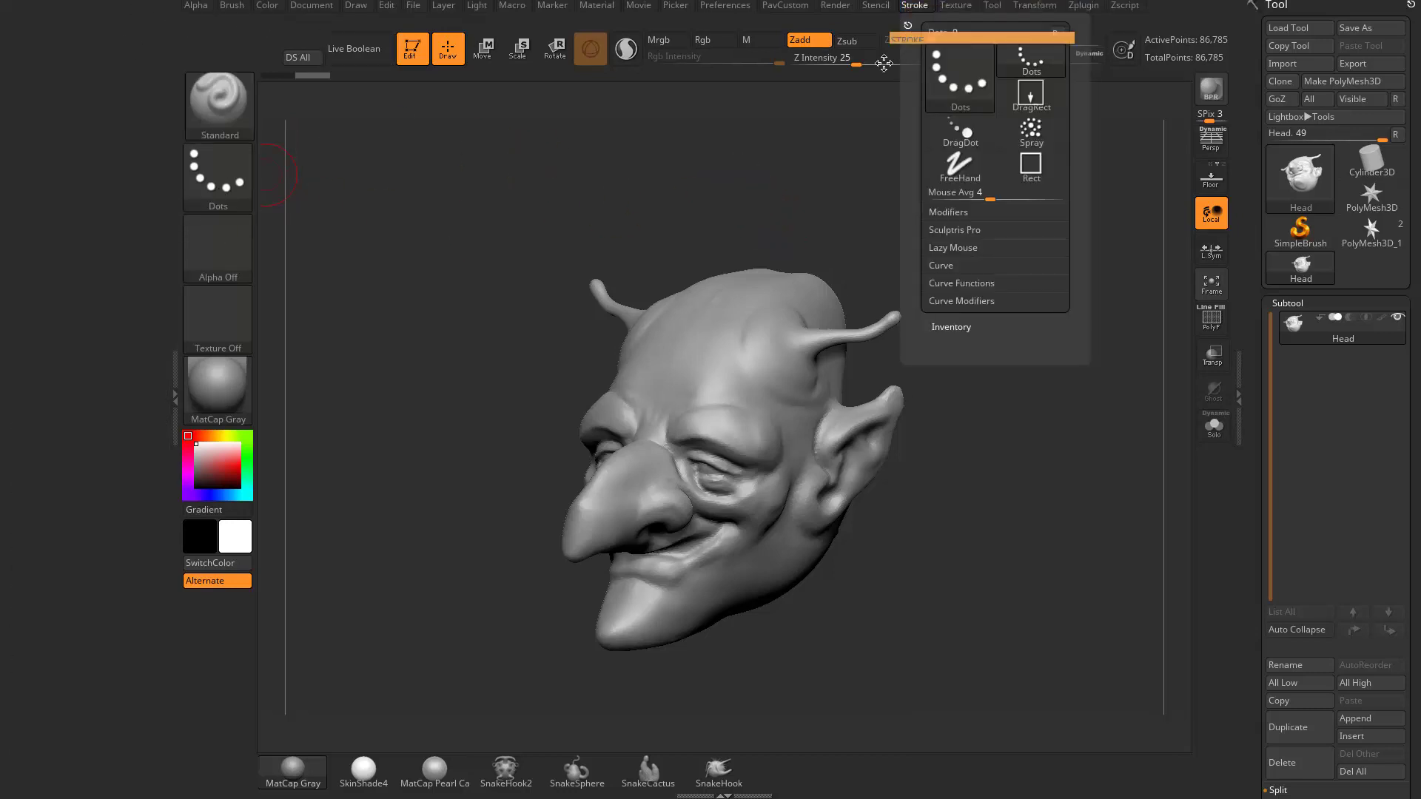
pyautogui.moveTo(909, 23); pyautogui.dragTo(126, 222)
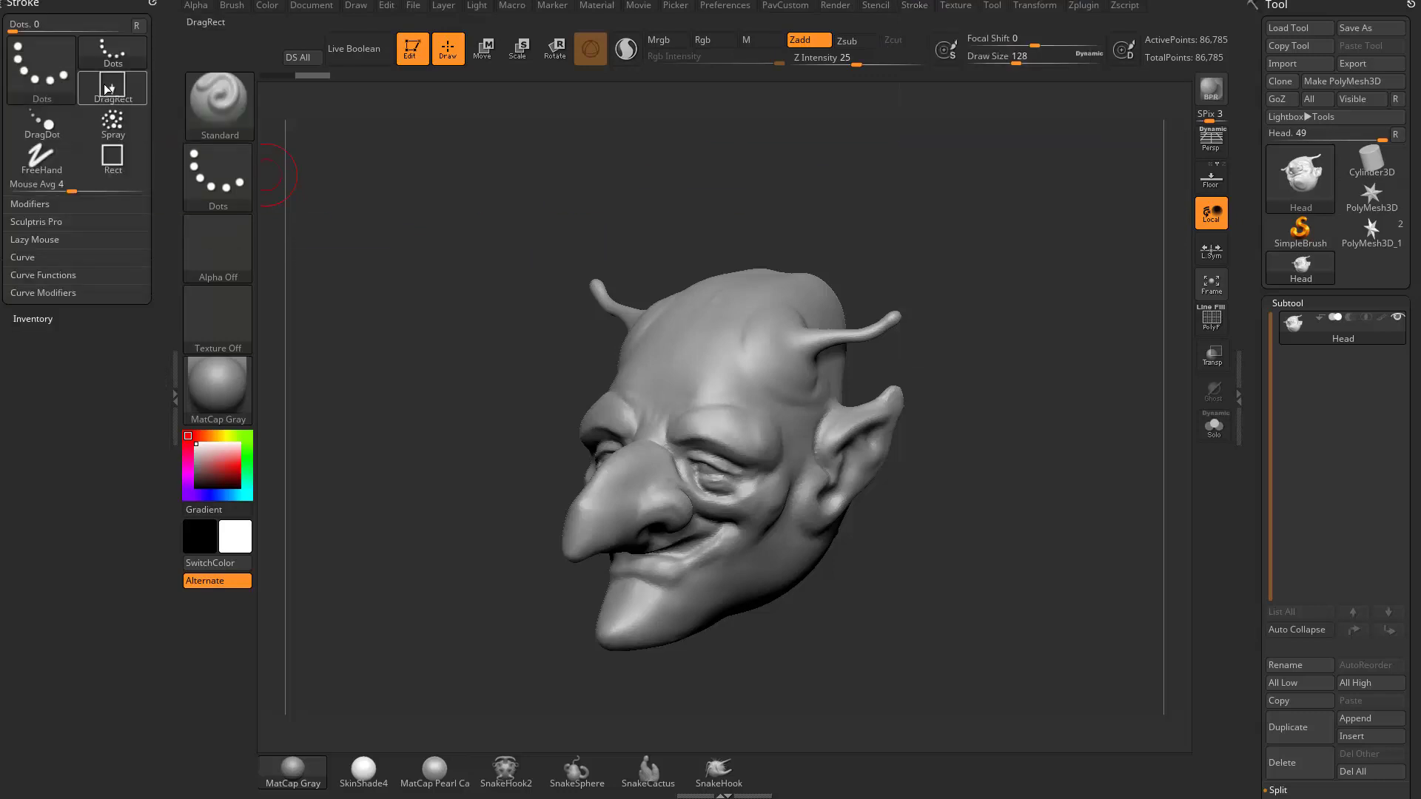
pyautogui.click(33, 205)
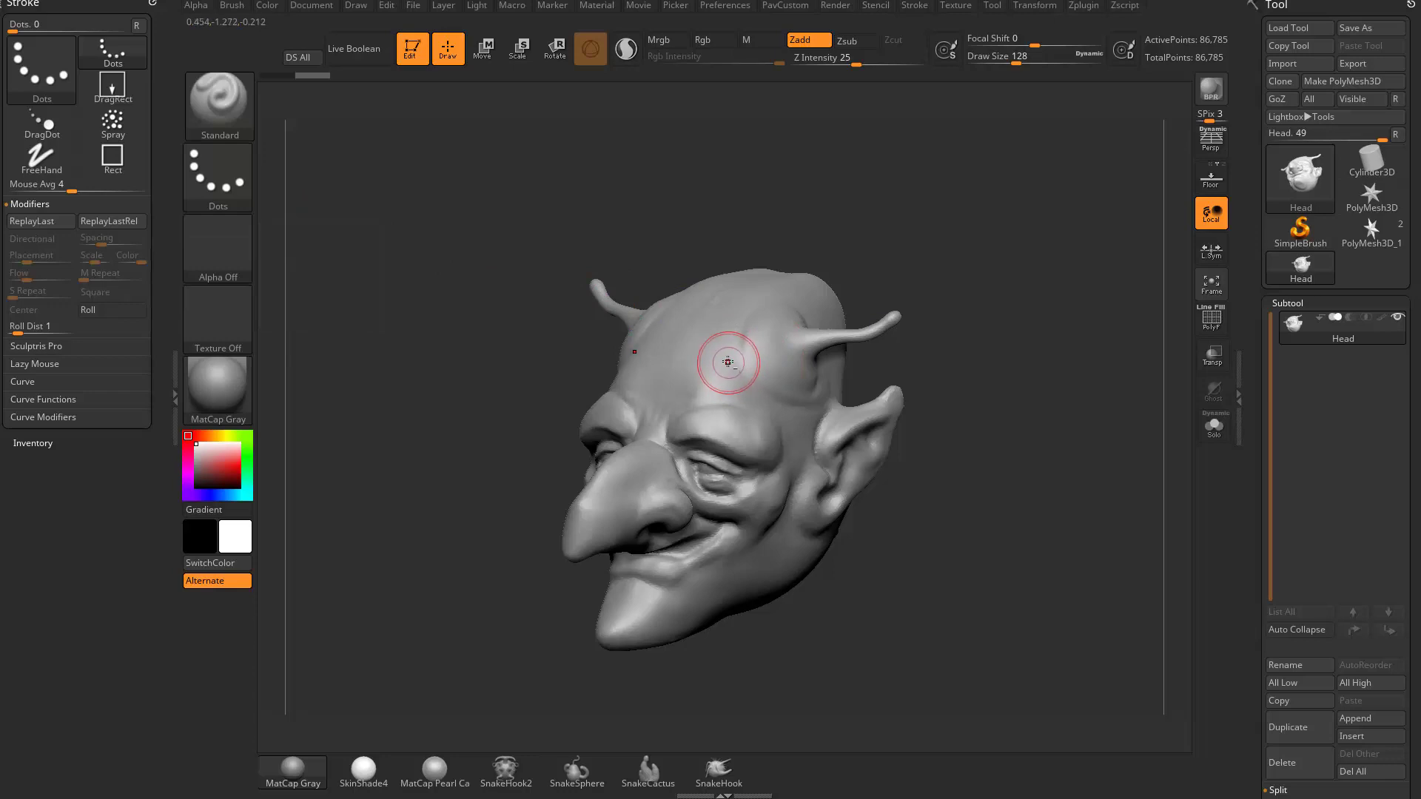
# Step: Set the draw size to 94, sculpt a test stroke with the Standard brush on the forehead and undo it
pyautogui.press('s')
pyautogui.moveTo(727, 367); pyautogui.dragTo(720, 368)
pyautogui.moveTo(736, 307); pyautogui.dragTo(720, 387)
pyautogui.hotkey('ctrl', 'z')
pyautogui.hotkey('ctrl', 'z')
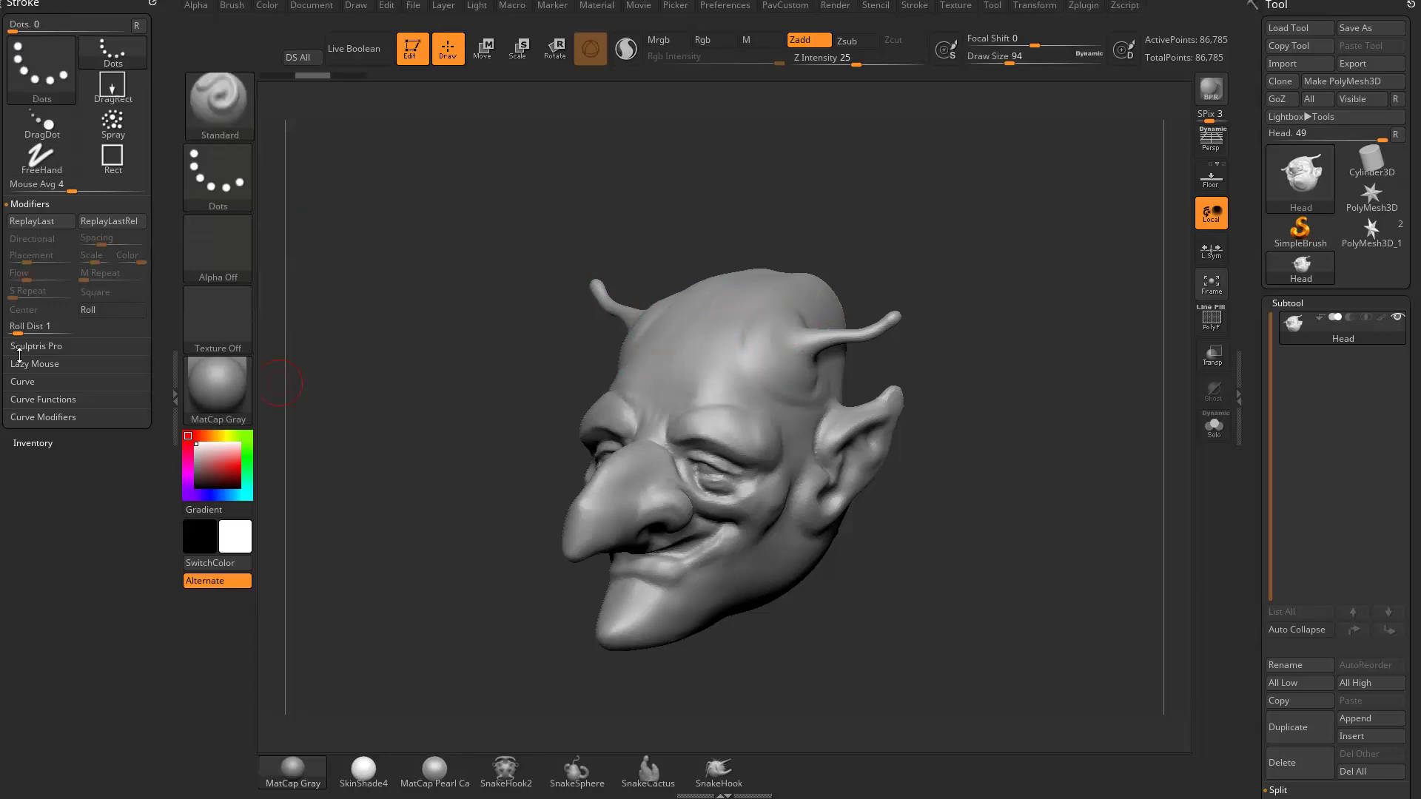
# Step: Turn on Lazy Mouse, set LazyRadius to 43 and draw a test stroke on the forehead
pyautogui.click(74, 363)
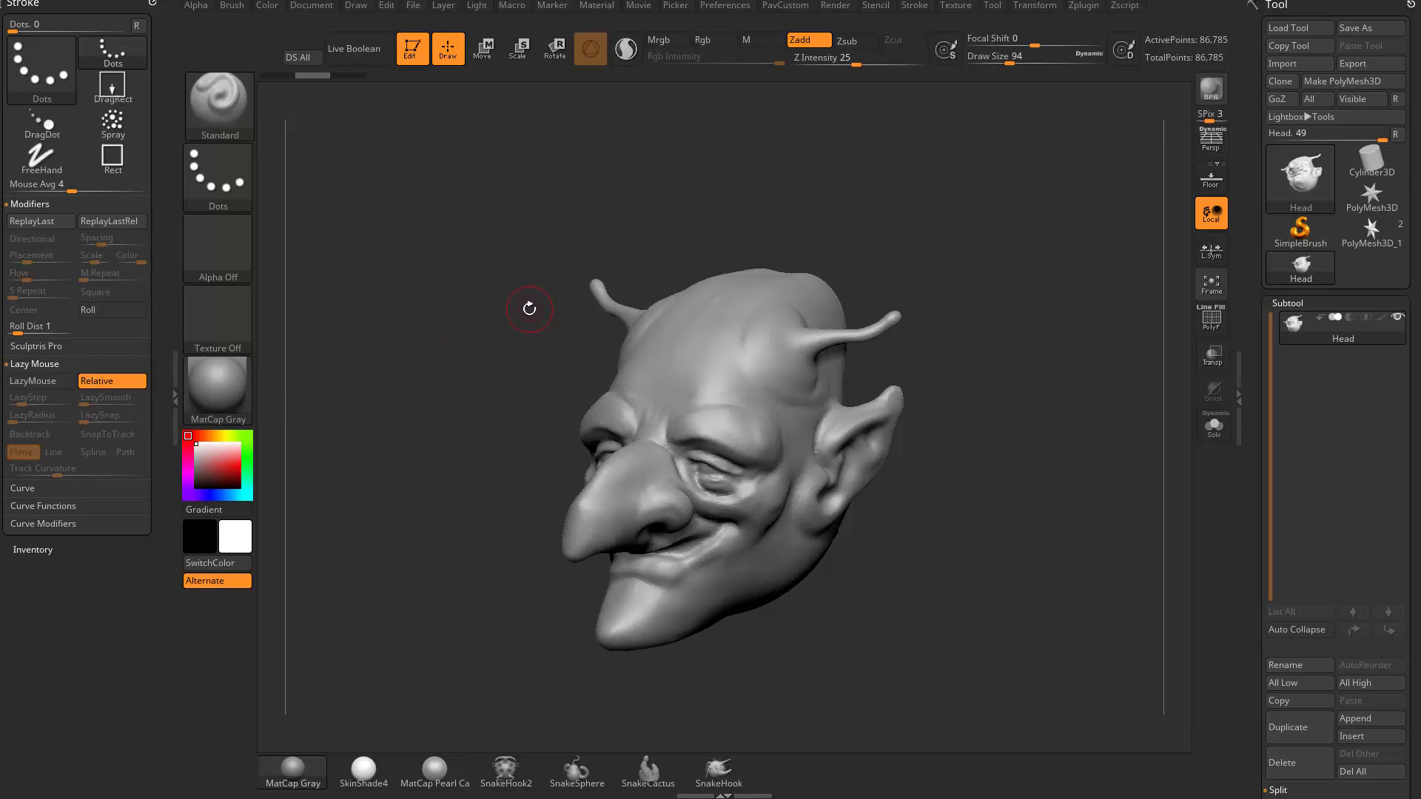
pyautogui.press('l')
pyautogui.press('l')
pyautogui.press('l')
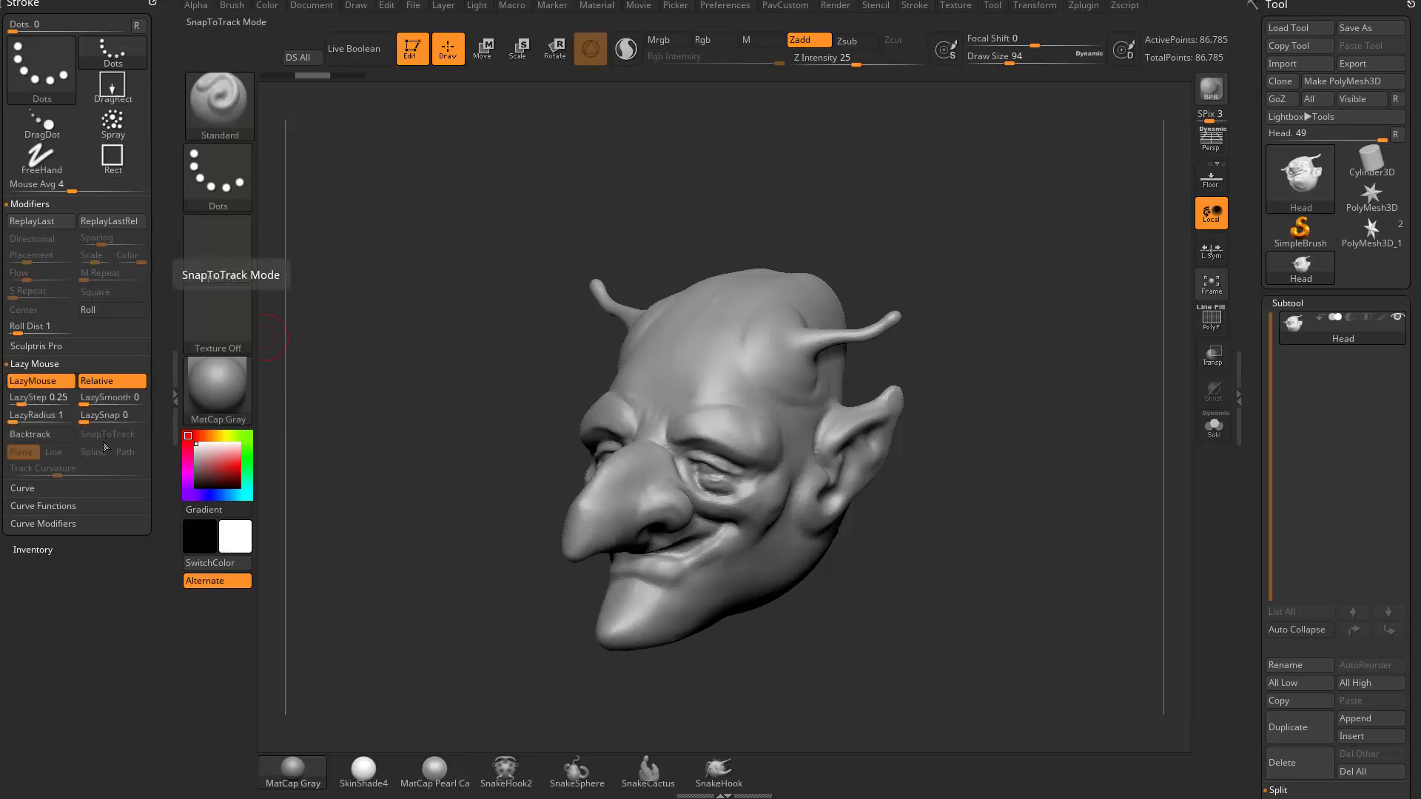
pyautogui.moveTo(16, 424); pyautogui.dragTo(36, 422)
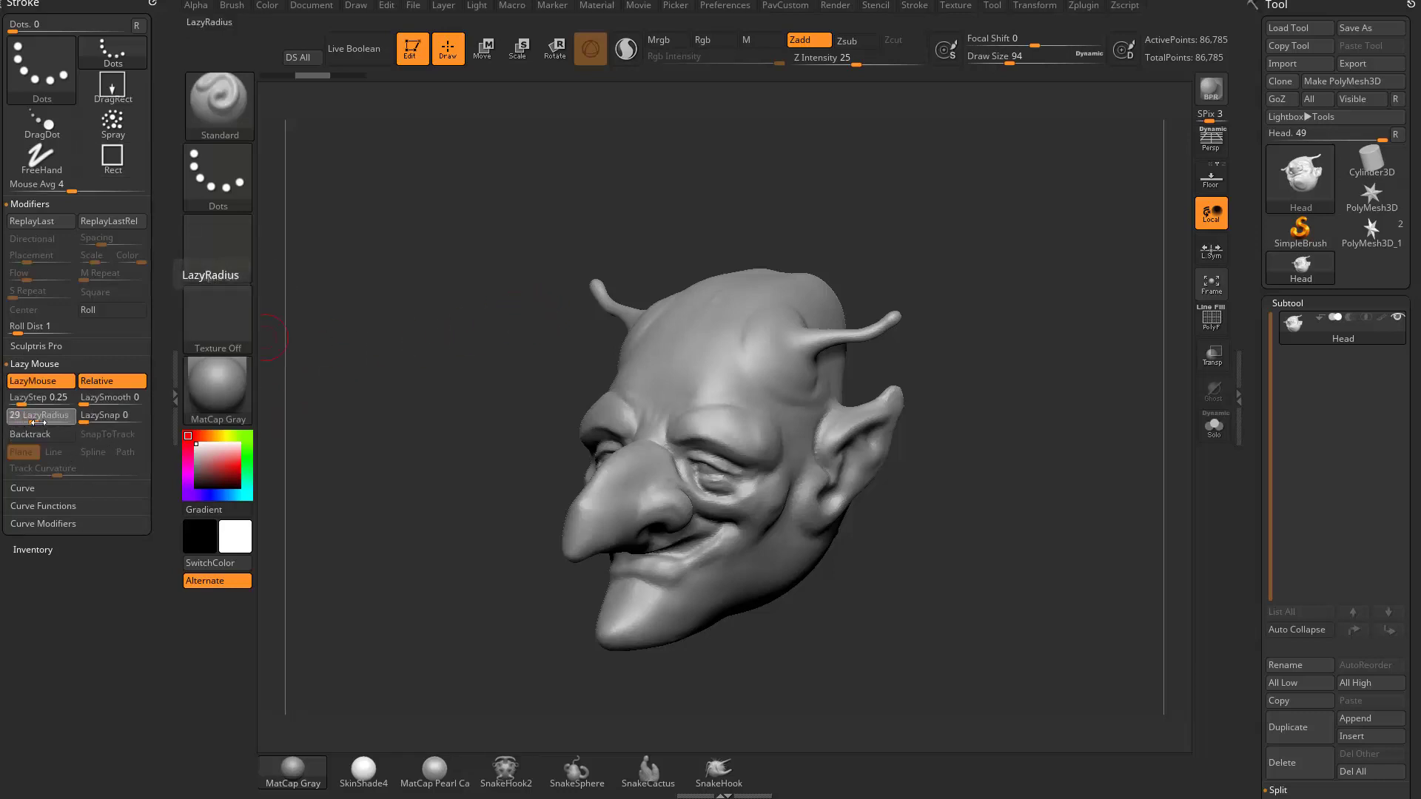
pyautogui.moveTo(780, 421); pyautogui.dragTo(864, 434)
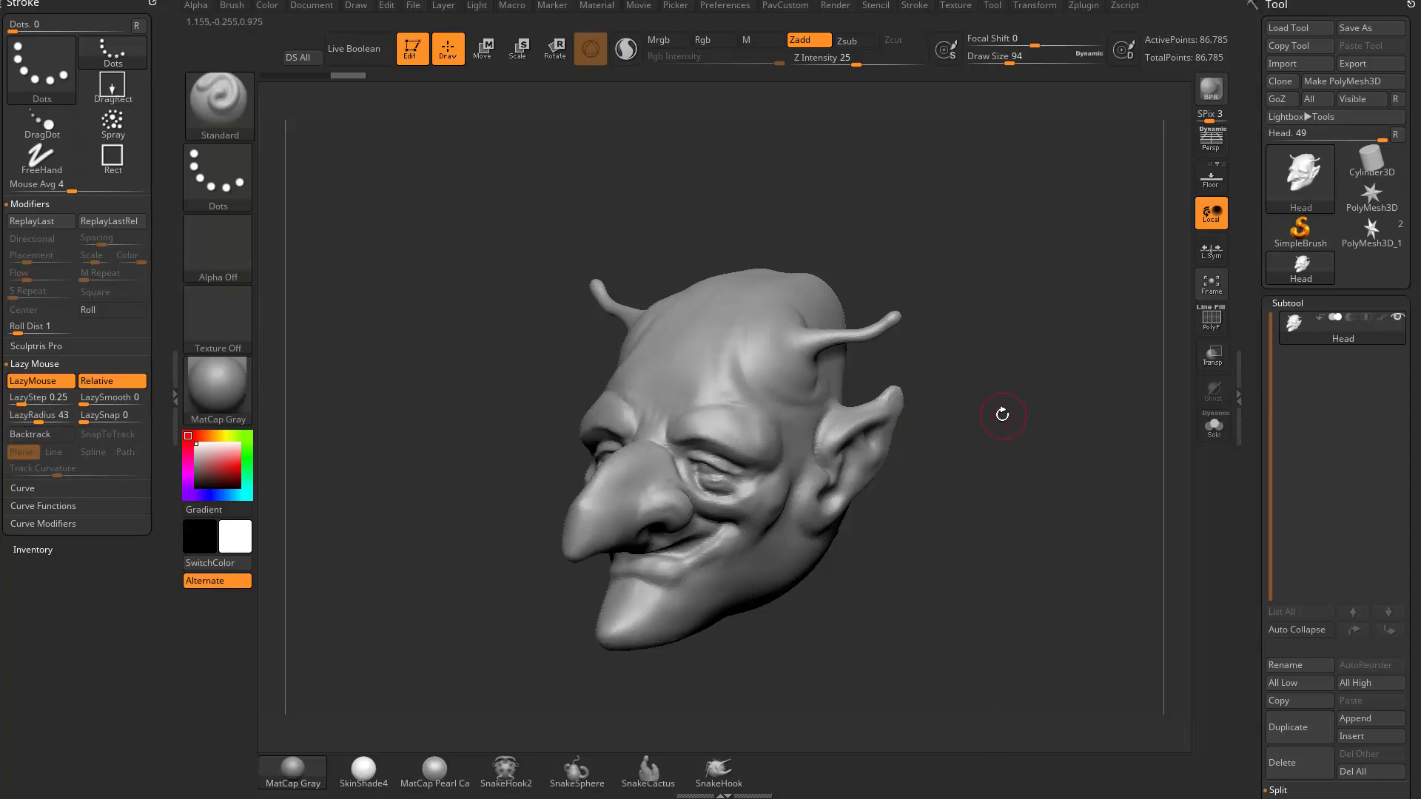
# Step: Apply Alpha 06, reduce the draw size to 54 and draw a stroke down the forehead
pyautogui.click(218, 248)
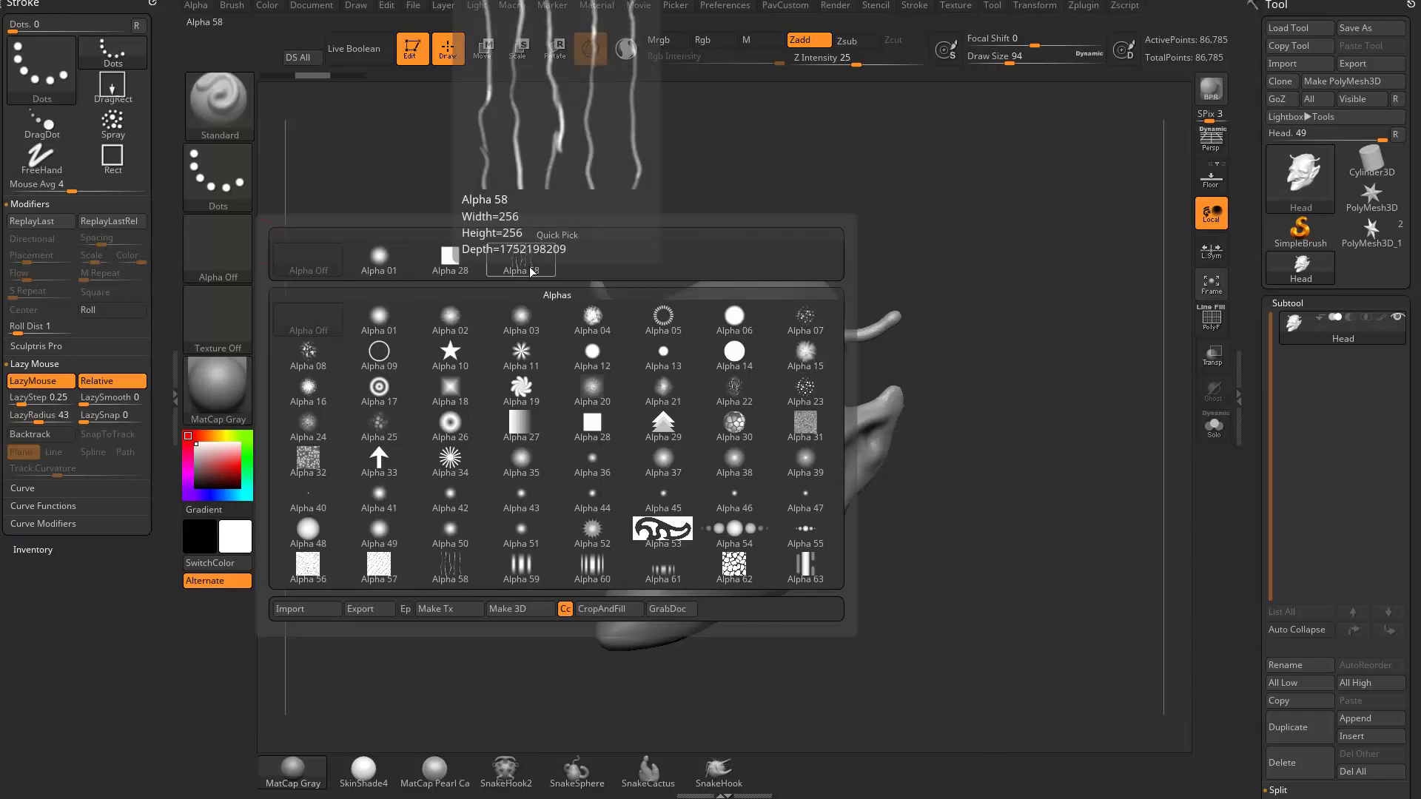
pyautogui.click(724, 321)
pyautogui.press('[')
pyautogui.press('[')
pyautogui.press('[')
pyautogui.press('[')
pyautogui.moveTo(749, 284); pyautogui.dragTo(705, 358)
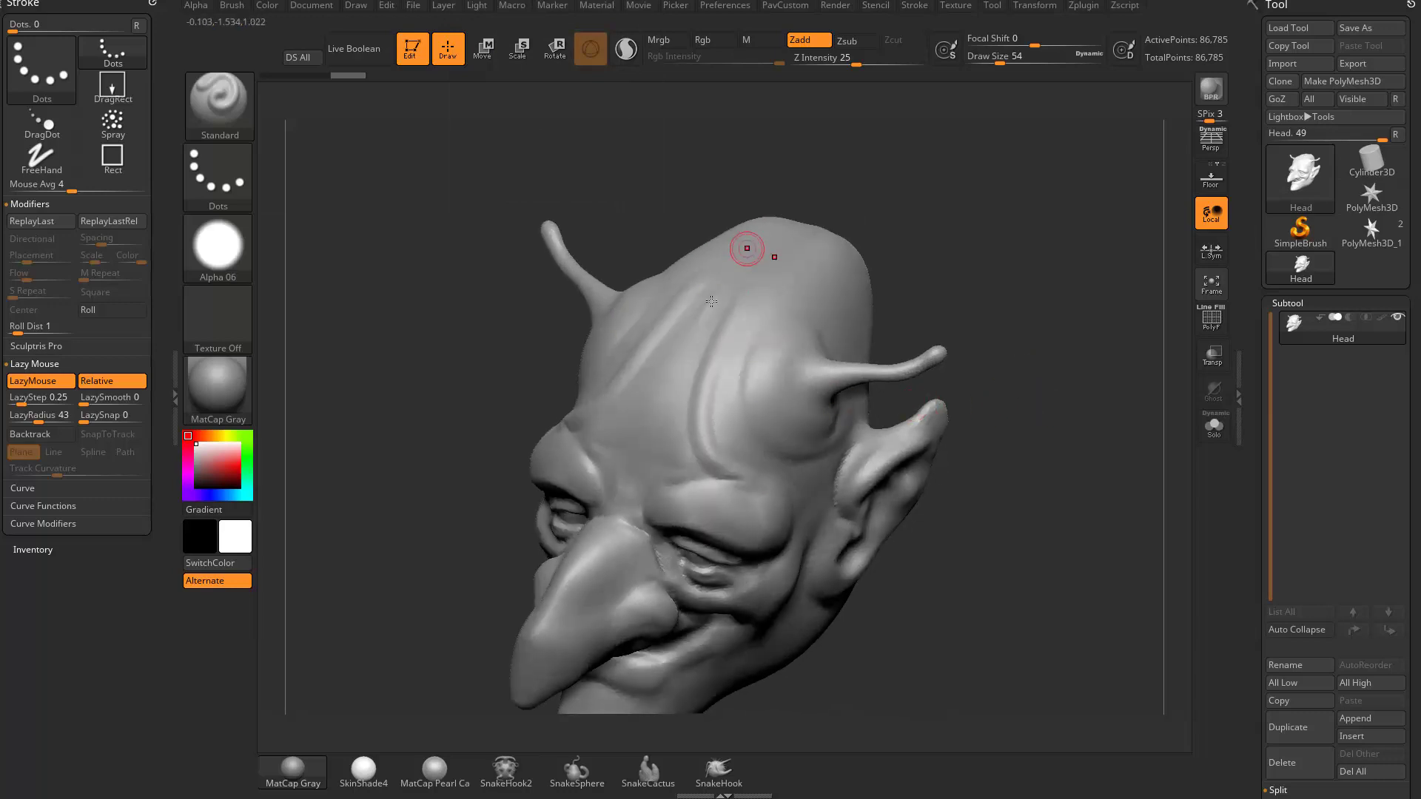
# Step: Set LazyStep to about 2.25, try a spaced stroke down the forehead and undo it
pyautogui.press('l')
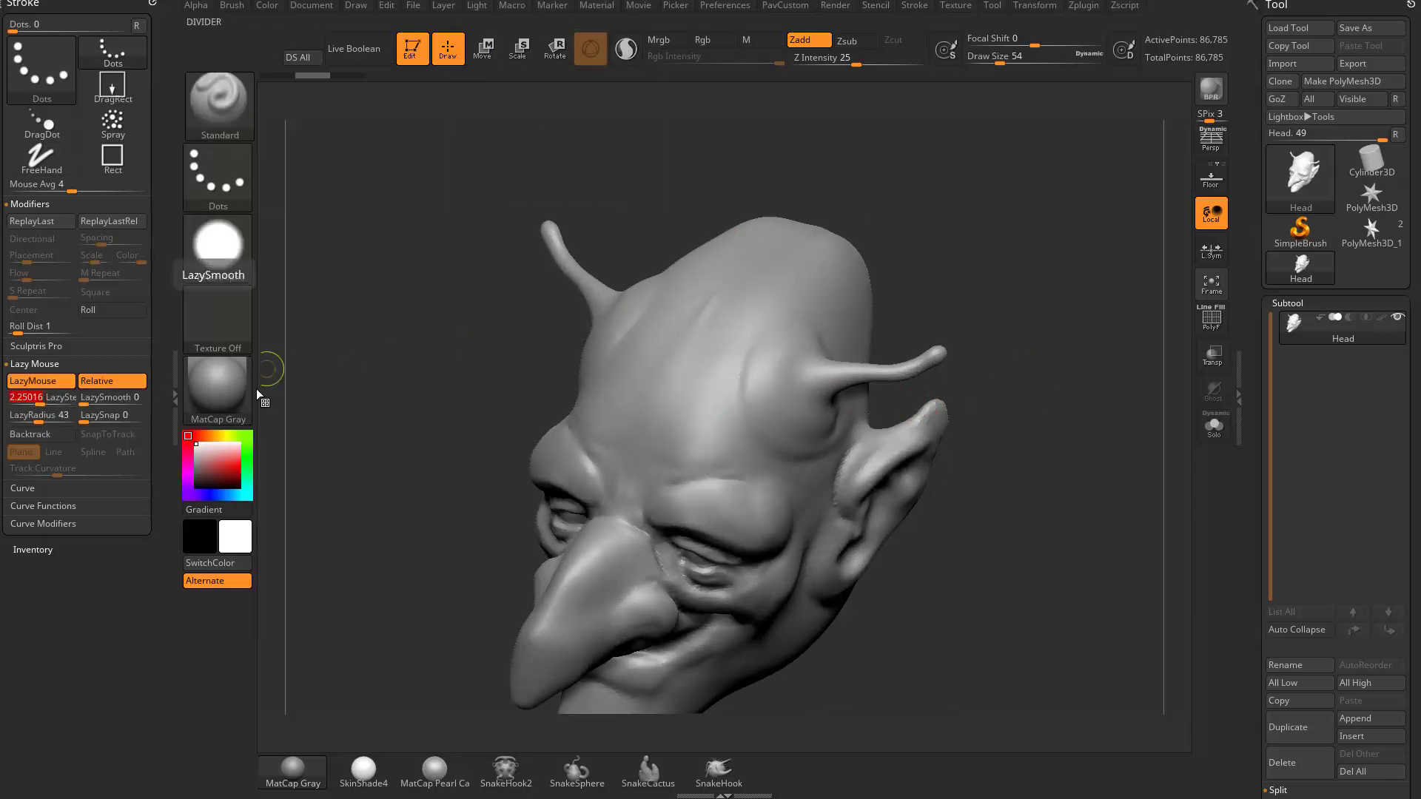
pyautogui.moveTo(740, 311); pyautogui.dragTo(731, 333)
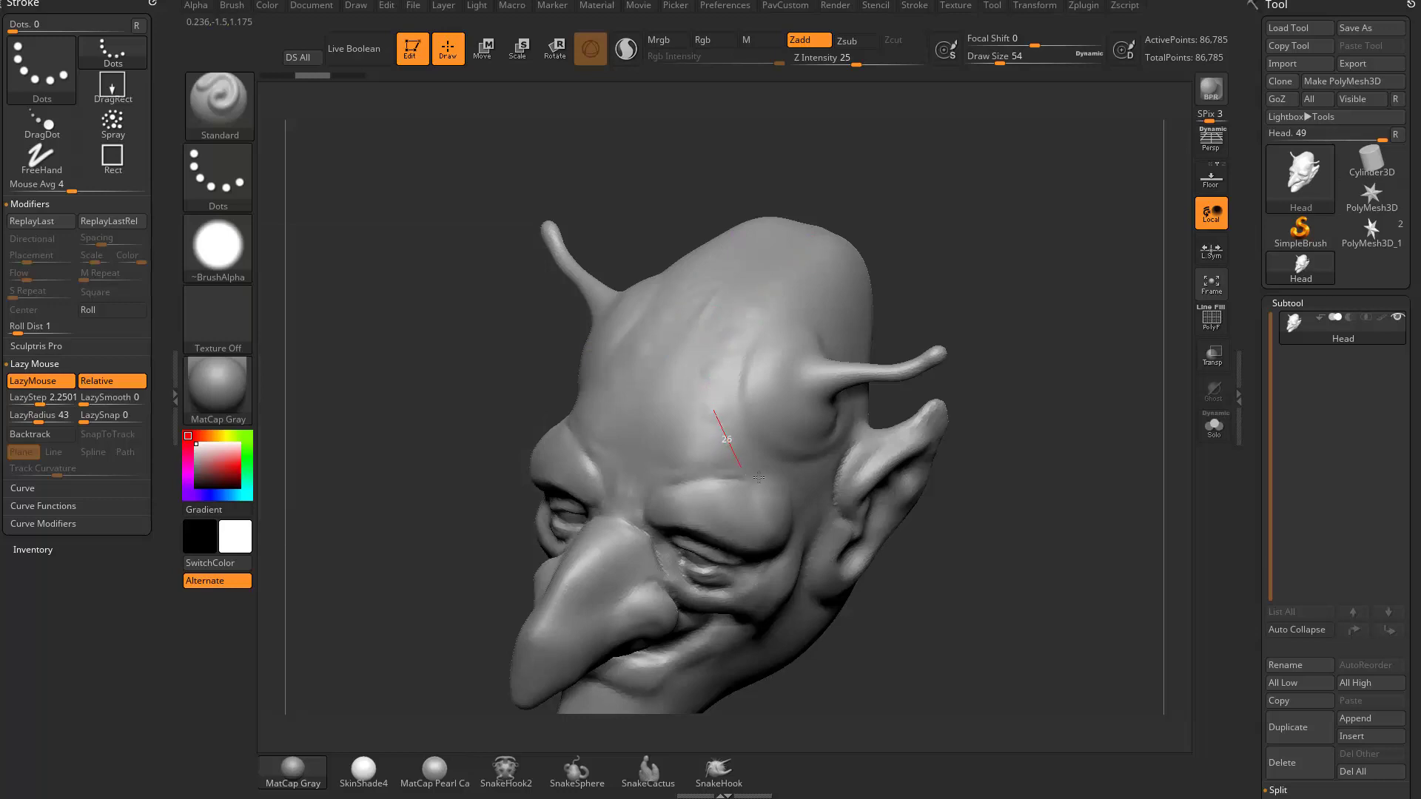
pyautogui.moveTo(759, 477); pyautogui.dragTo(781, 479)
pyautogui.hotkey('ctrl', 'z')
# Step: Set Z Intensity to 57, draw a curved row of spaced round bumps down the forehead and undo it
pyautogui.click(888, 60)
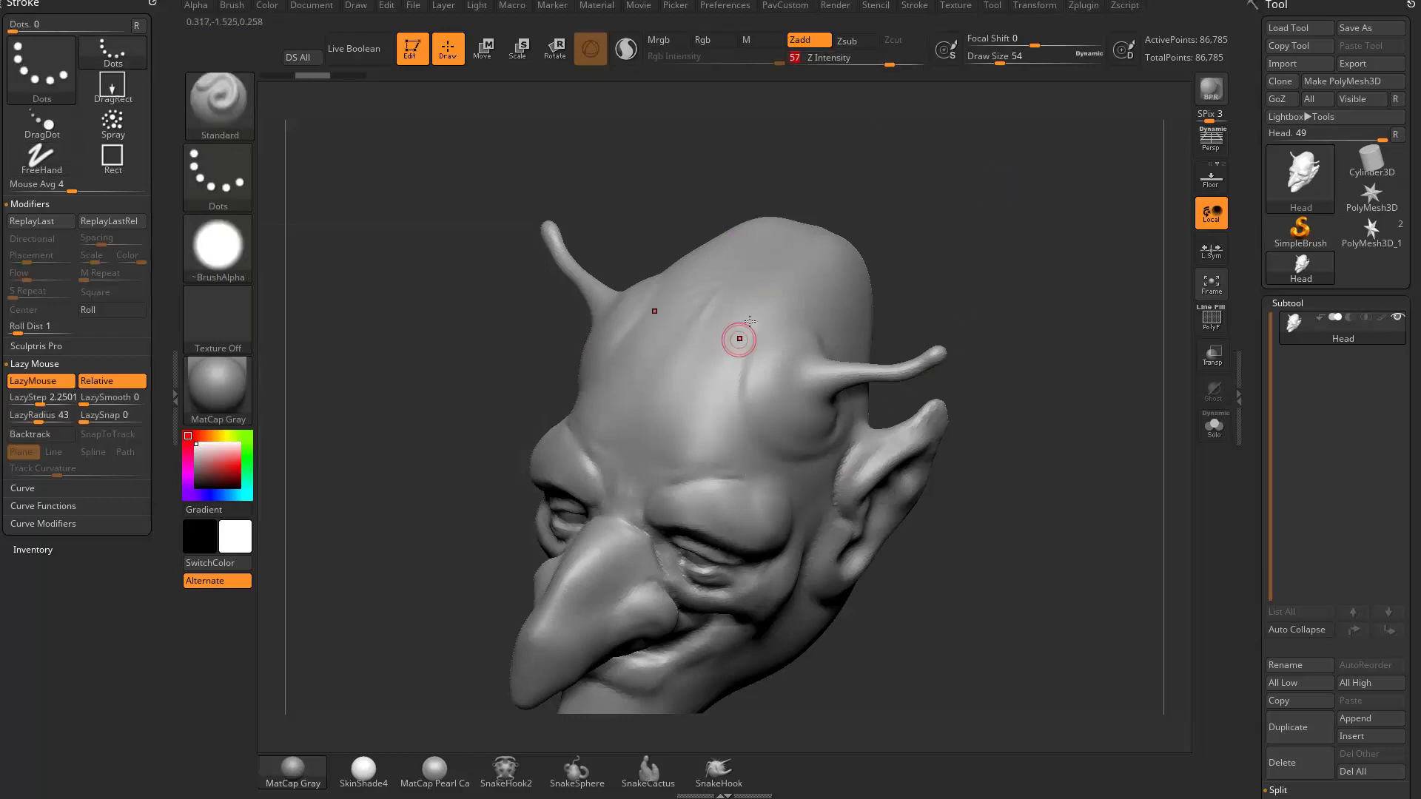
pyautogui.moveTo(724, 348)
pyautogui.mouseDown()
pyautogui.moveTo(717, 444)
pyautogui.moveTo(810, 511)
pyautogui.mouseUp()
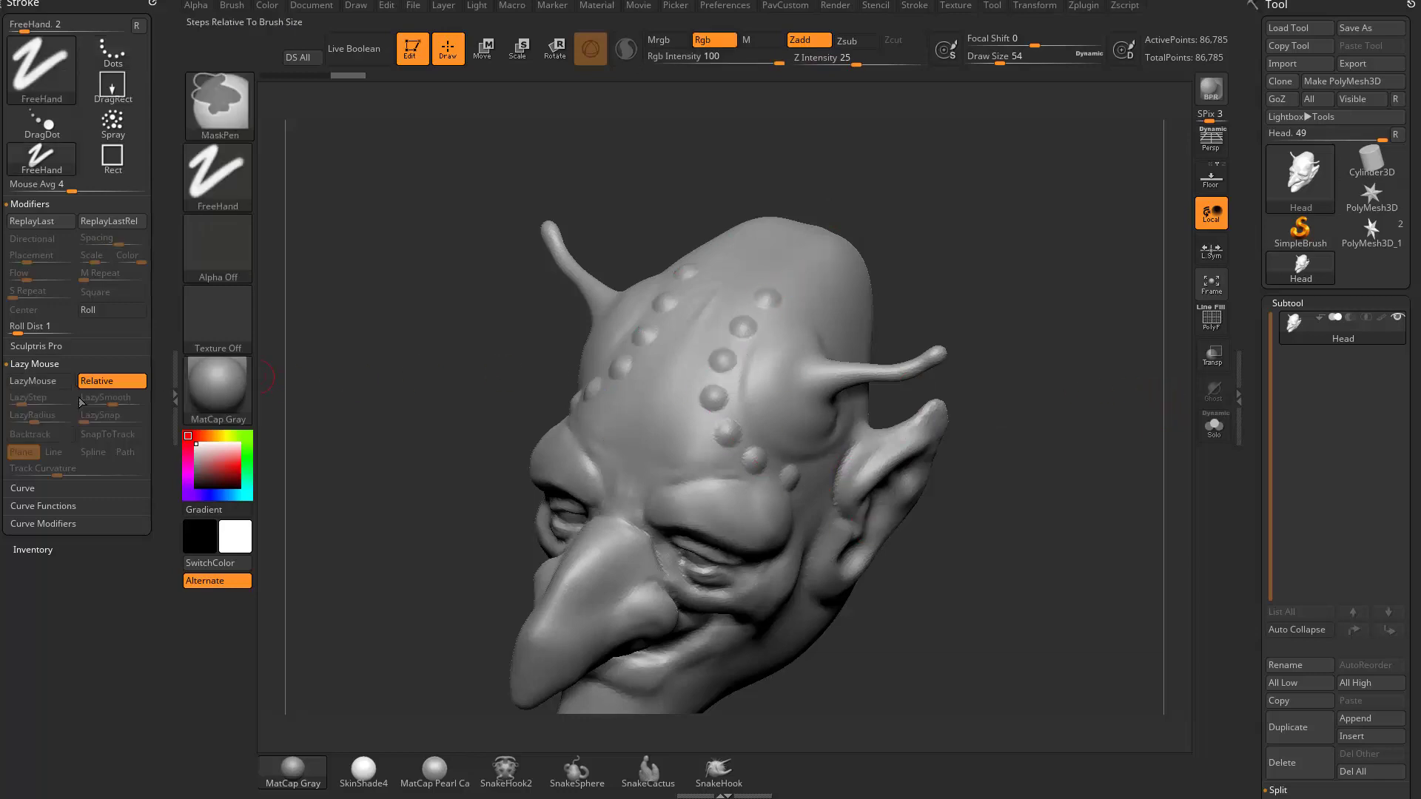
pyautogui.hotkey('ctrl', 'z')
# Step: Set LazyStep to about 0.37, draw a stroke down the forehead and undo it
pyautogui.click(23, 401)
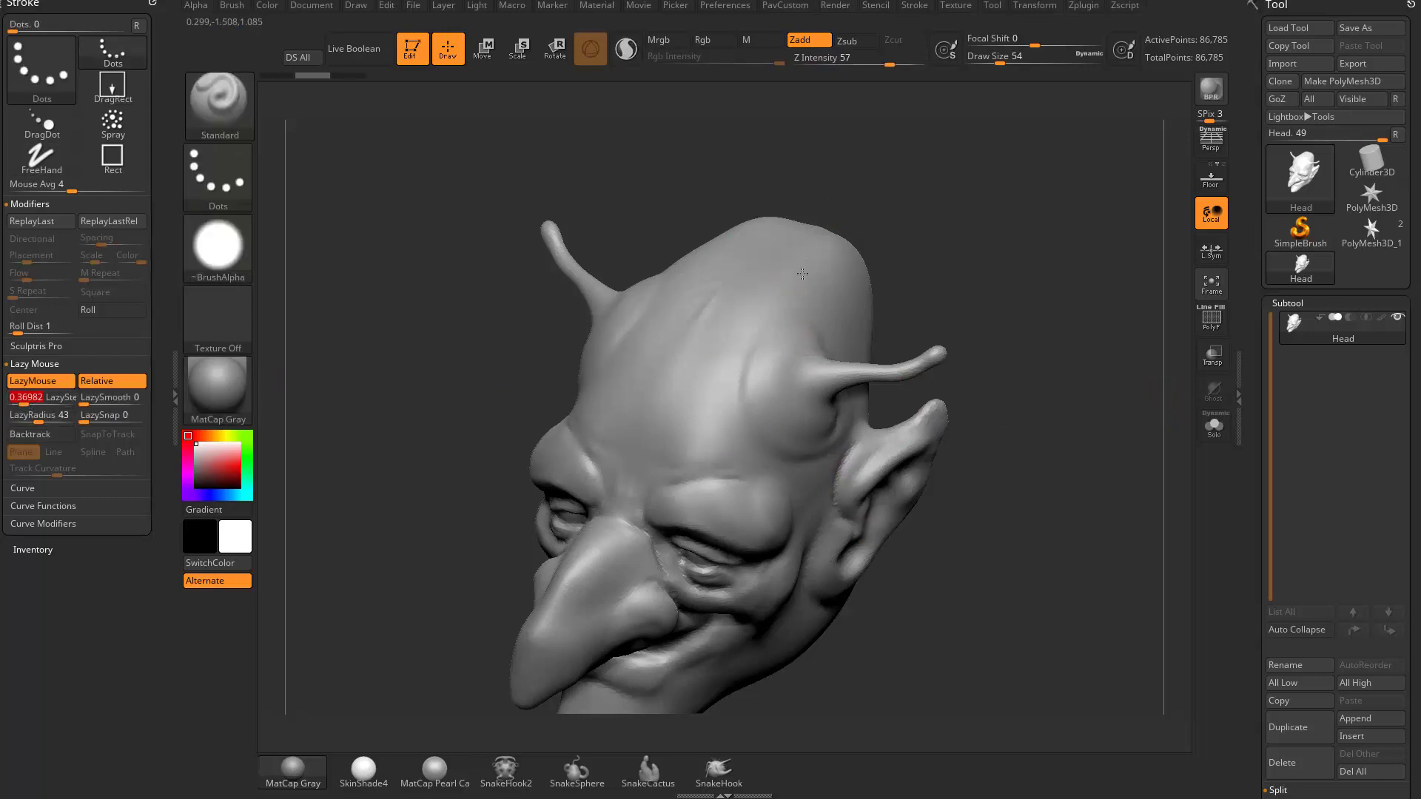
pyautogui.moveTo(808, 267)
pyautogui.mouseDown()
pyautogui.moveTo(703, 403)
pyautogui.moveTo(769, 477)
pyautogui.mouseUp()
pyautogui.hotkey('ctrl', 'z')
# Step: Set LazyStep to about 5.15, draw widely spaced bumps down the forehead and undo them
pyautogui.click(53, 402)
pyautogui.moveTo(772, 275)
pyautogui.mouseDown()
pyautogui.moveTo(674, 471)
pyautogui.moveTo(729, 481)
pyautogui.mouseUp()
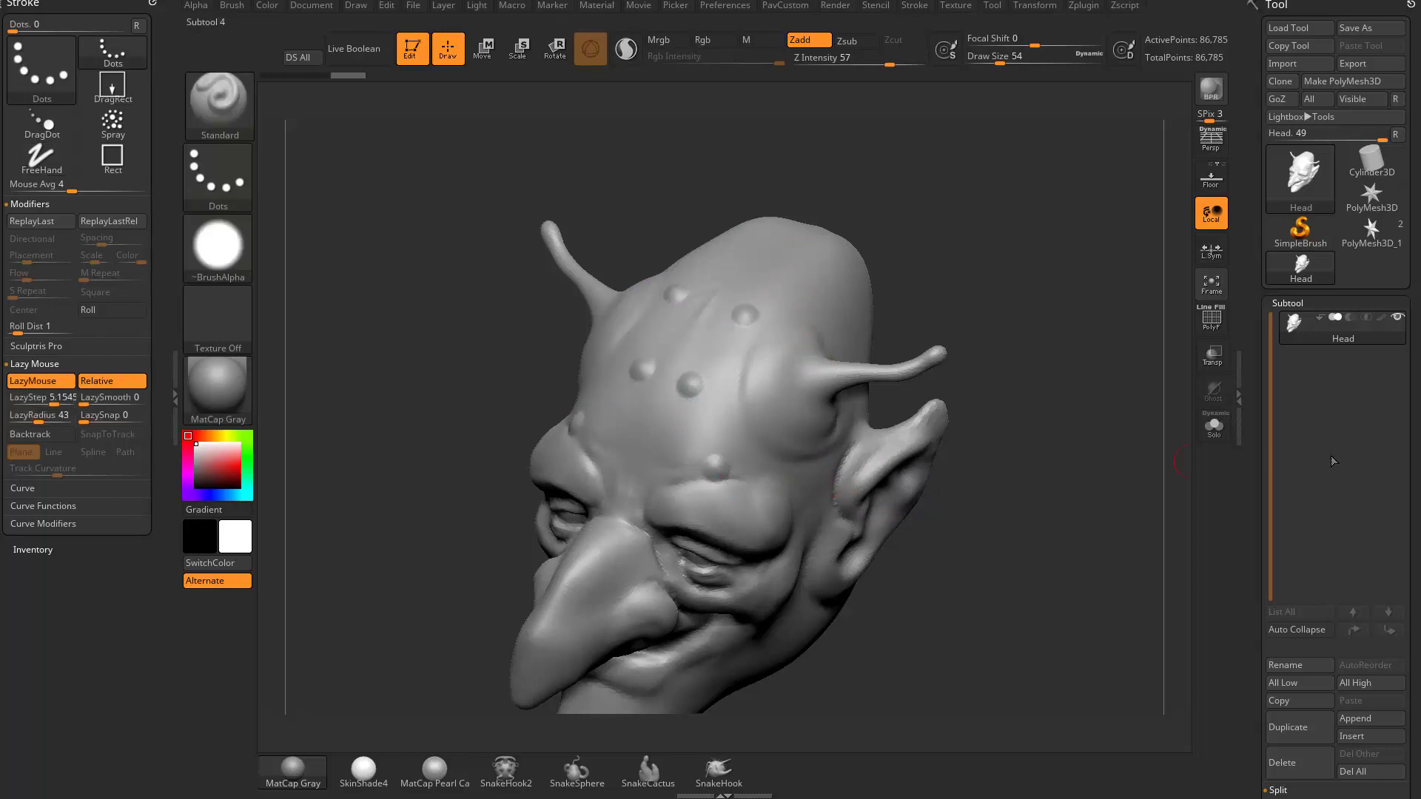
pyautogui.hotkey('ctrl', 'z')
pyautogui.hotkey('ctrl', 'z')
pyautogui.hotkey('ctrl', 'z')
pyautogui.hotkey('ctrl', 'z')
pyautogui.hotkey('ctrl', 'z')
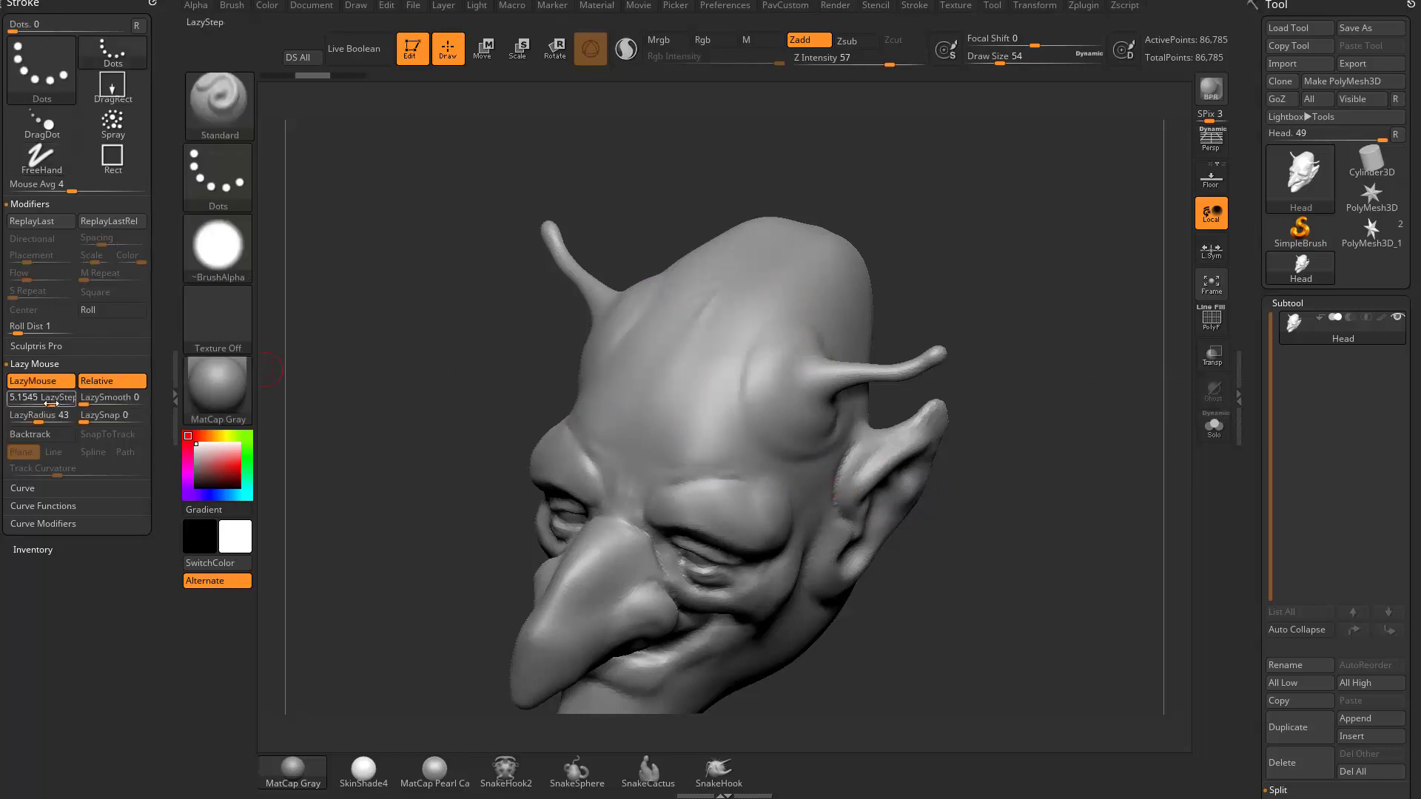
# Step: Set LazyStep to 0.25 and the draw size to 44, draw an angled two-segment ridge on the forehead and undo it
pyautogui.moveTo(50, 402); pyautogui.dragTo(28, 401)
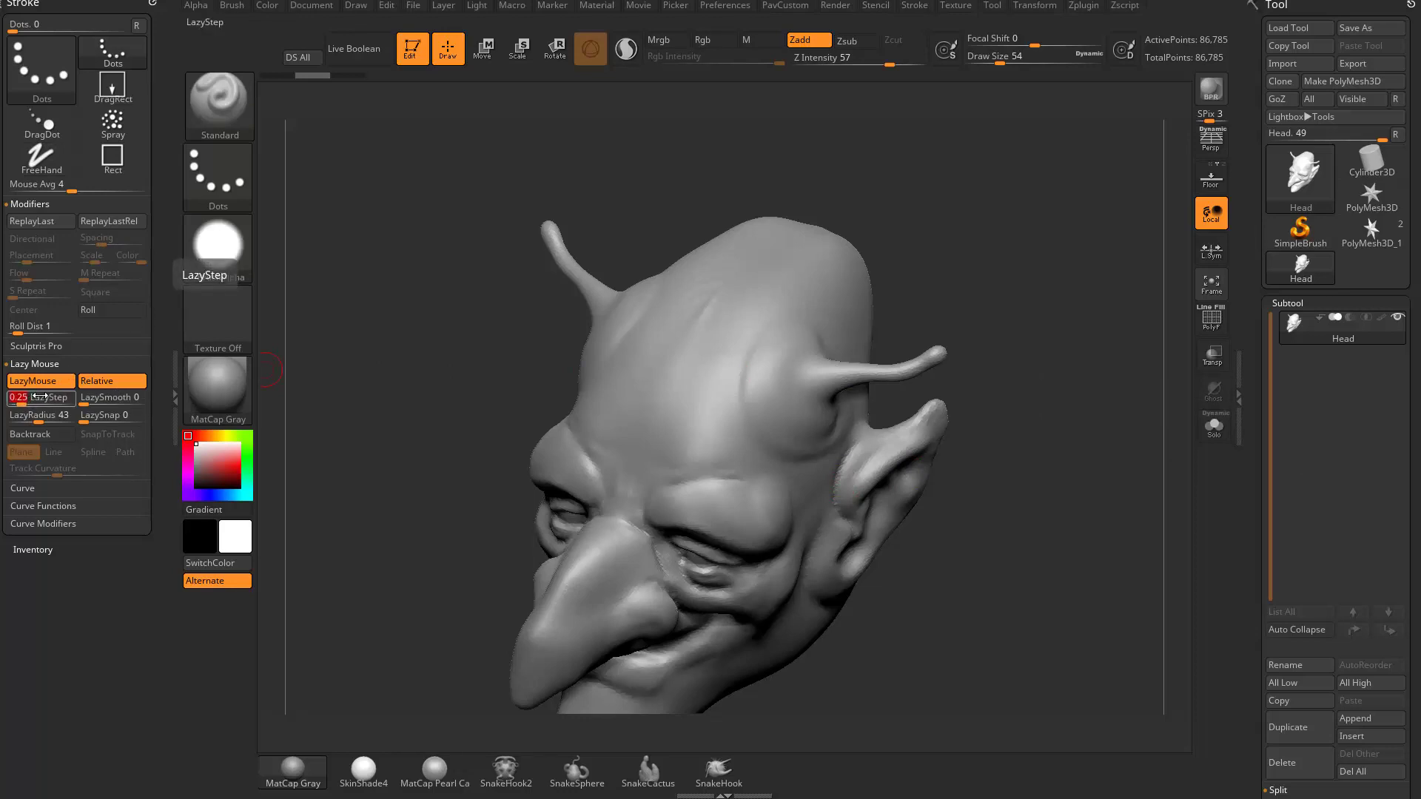
pyautogui.press('Return')
pyautogui.press('s')
pyautogui.moveTo(765, 321); pyautogui.dragTo(762, 322)
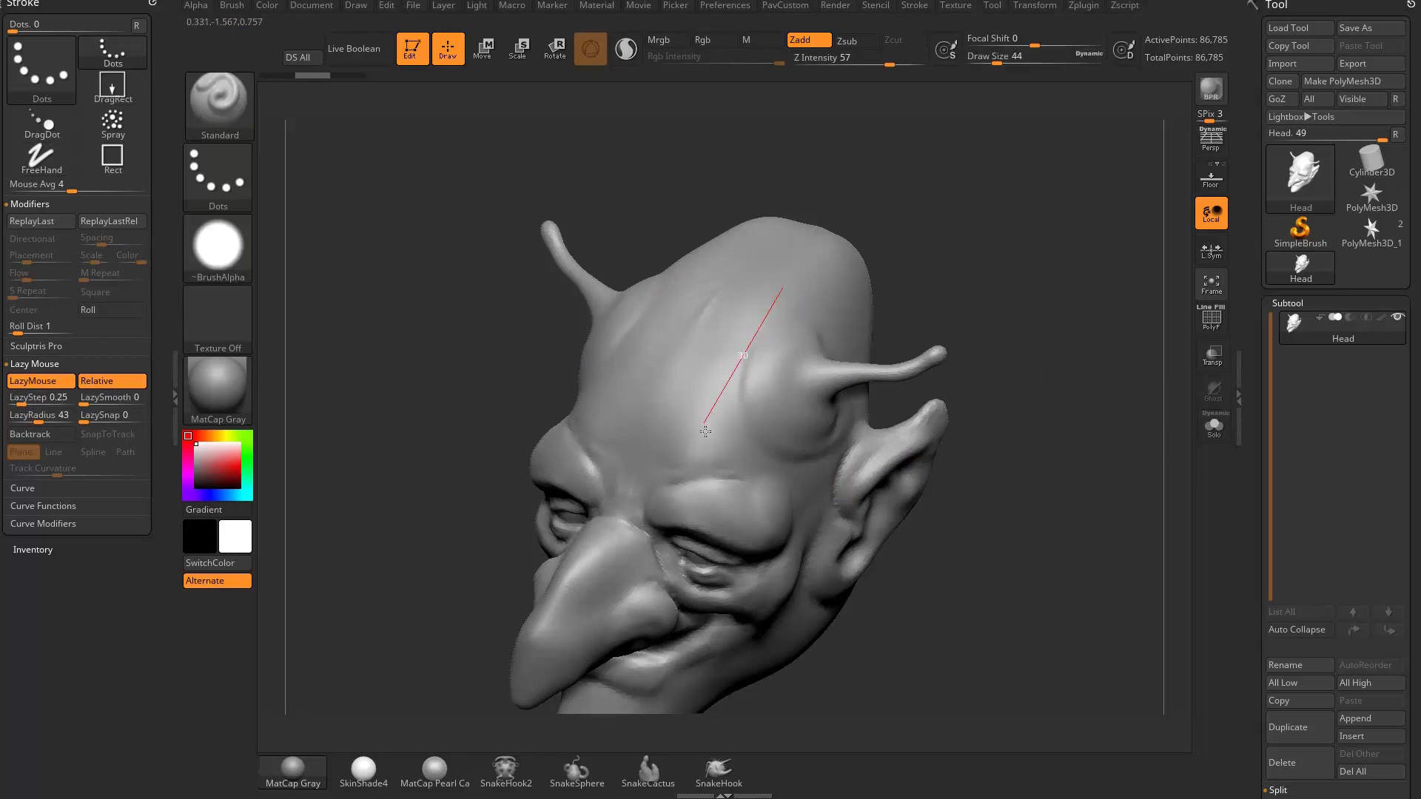
pyautogui.moveTo(725, 394); pyautogui.dragTo(766, 448)
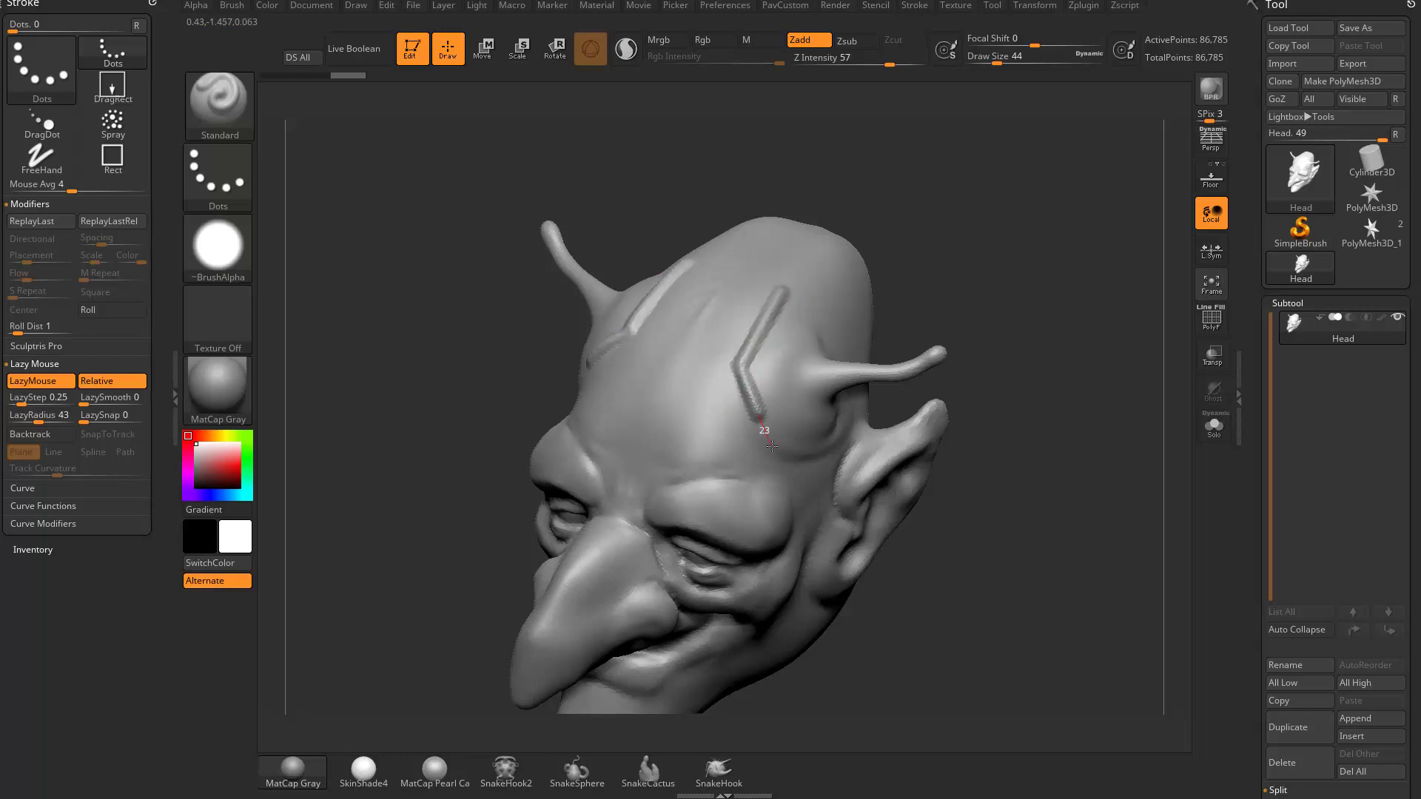
pyautogui.hotkey('ctrl', 'z')
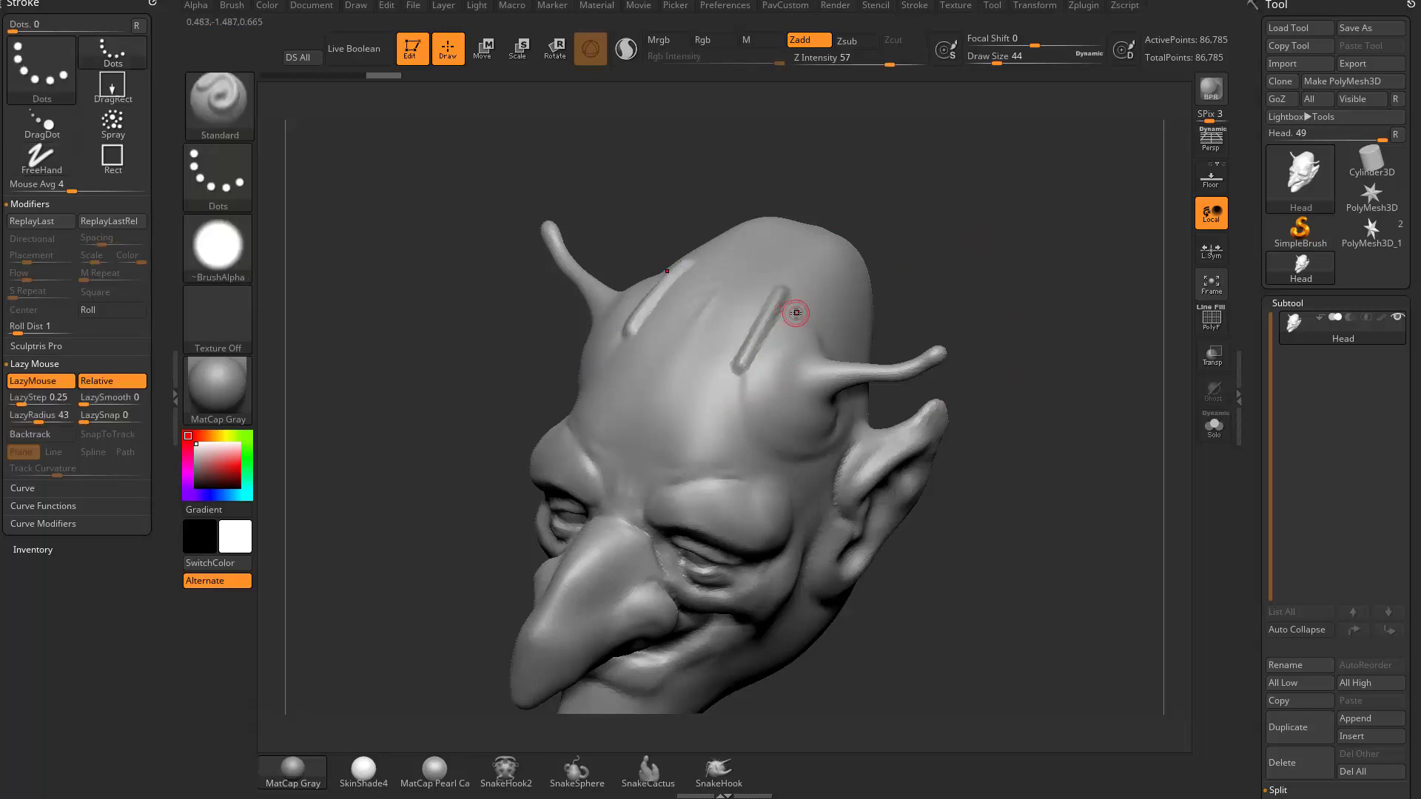
pyautogui.hotkey('ctrl', 'z')
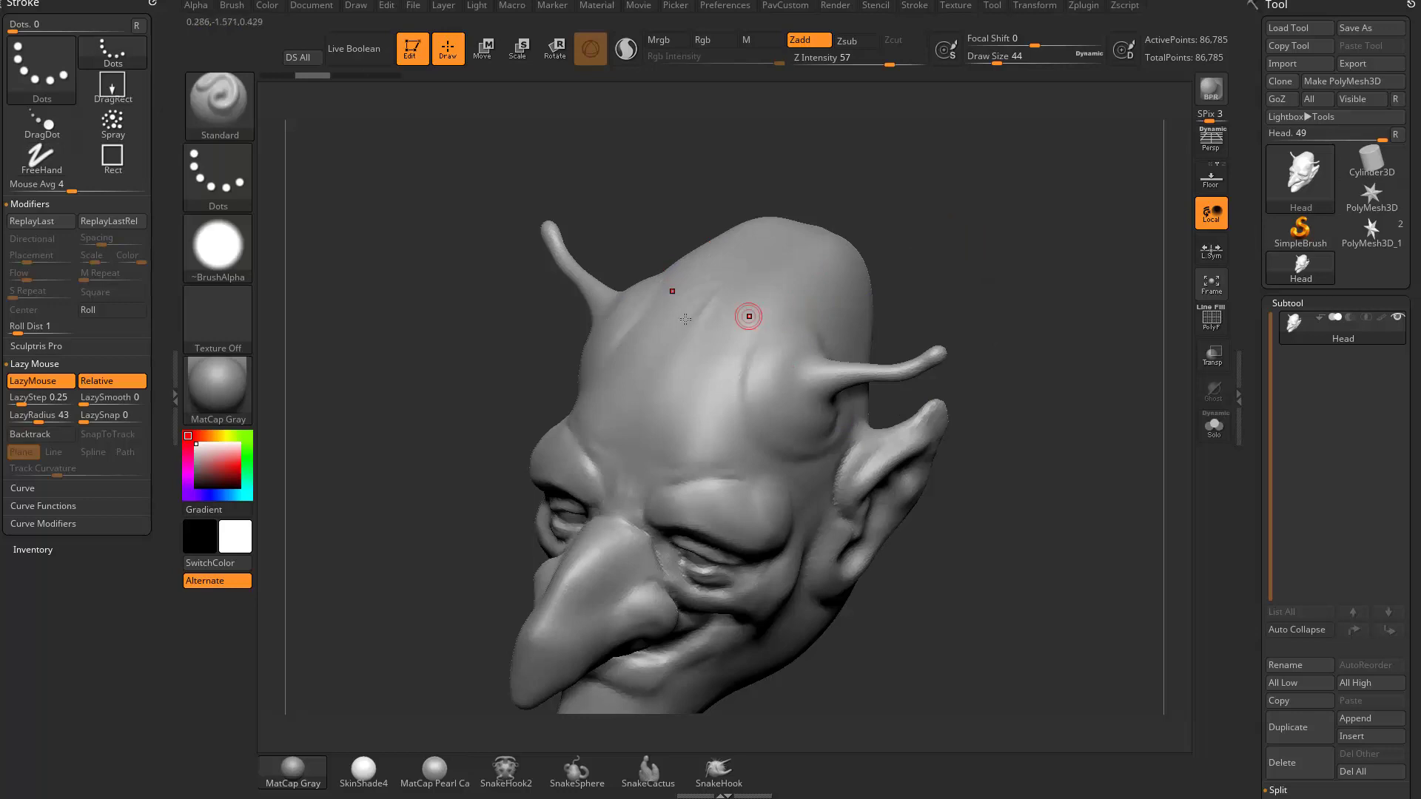
# Step: Enable Backtrack in Line mode, draw a stroke back and forth along a line on the forehead and undo it
pyautogui.click(49, 437)
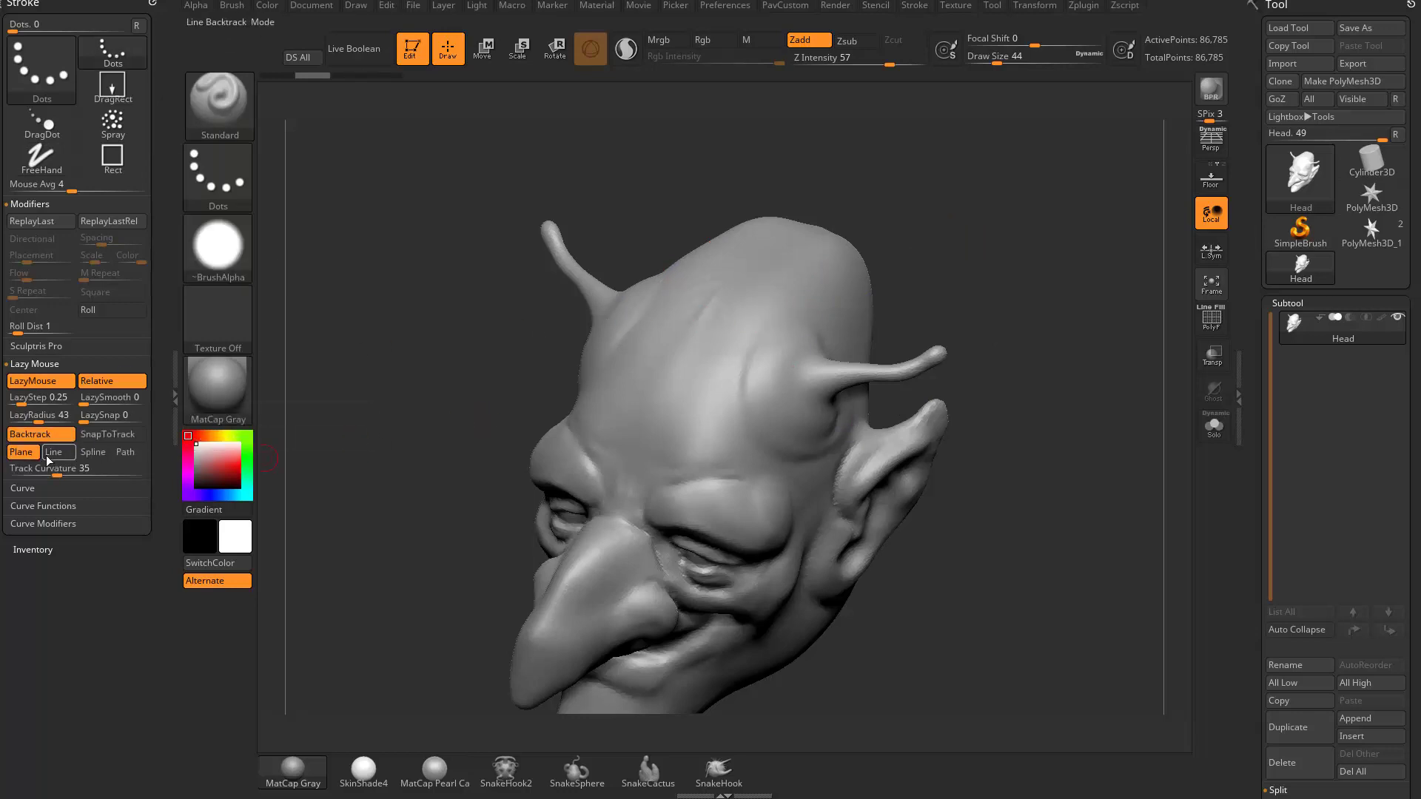
pyautogui.click(52, 452)
pyautogui.moveTo(771, 315); pyautogui.dragTo(727, 370)
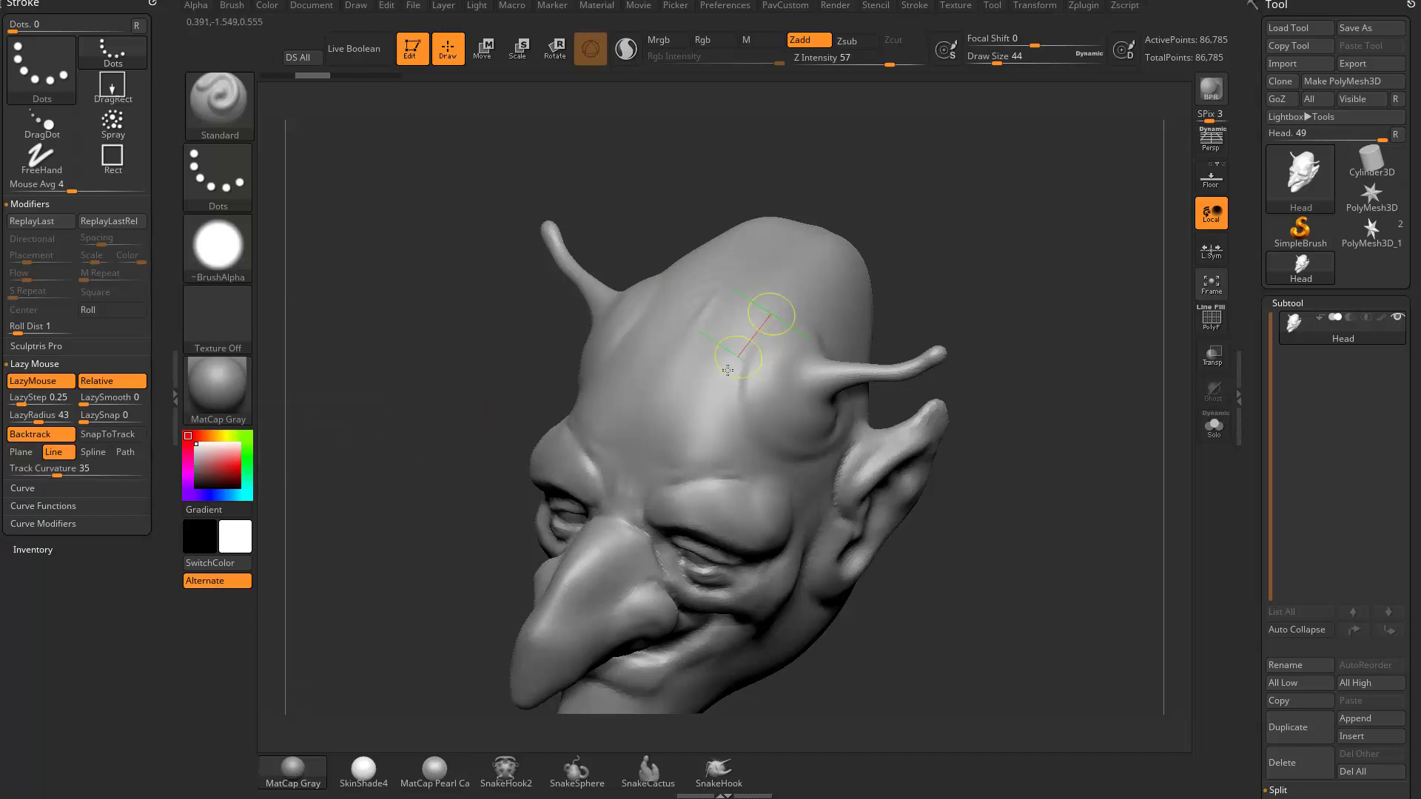
pyautogui.moveTo(736, 464)
pyautogui.mouseDown()
pyautogui.moveTo(736, 384)
pyautogui.moveTo(786, 297)
pyautogui.moveTo(851, 314)
pyautogui.mouseUp()
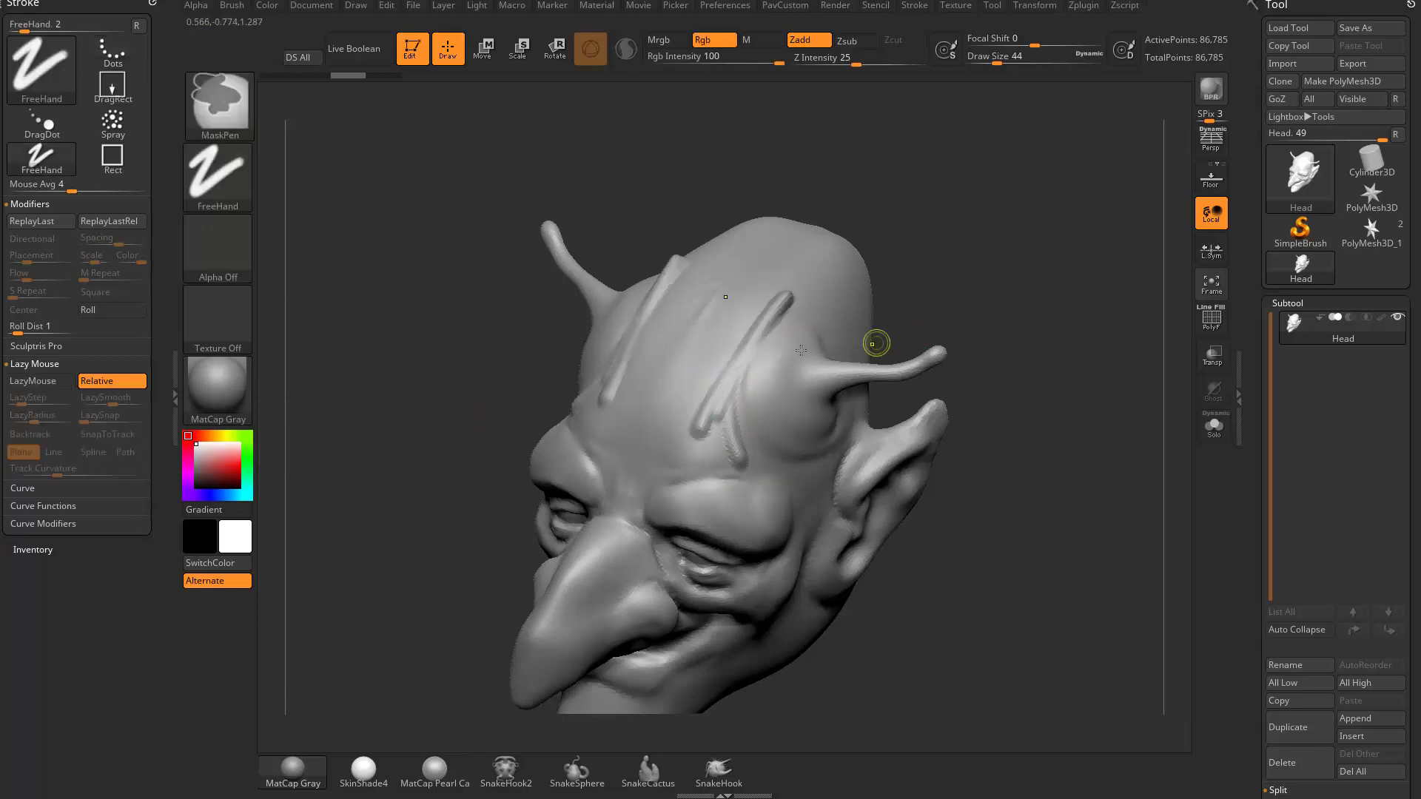
pyautogui.hotkey('ctrl', 'z')
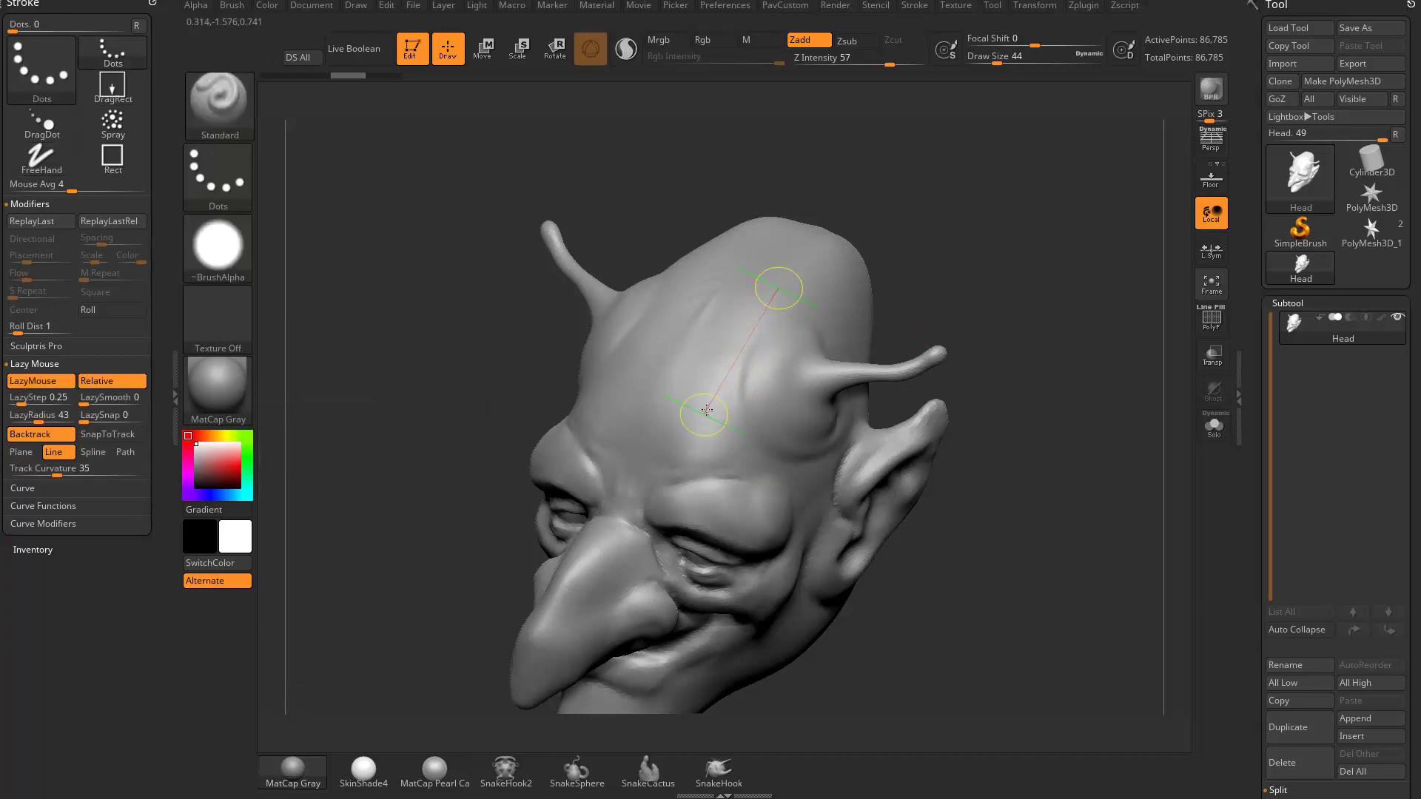
# Step: Draw wandering and zigzag Backtrack Line strokes on the forehead without track snapping, undoing each one
pyautogui.moveTo(706, 410)
pyautogui.mouseDown()
pyautogui.moveTo(784, 296)
pyautogui.moveTo(803, 310)
pyautogui.moveTo(777, 303)
pyautogui.moveTo(813, 291)
pyautogui.mouseUp()
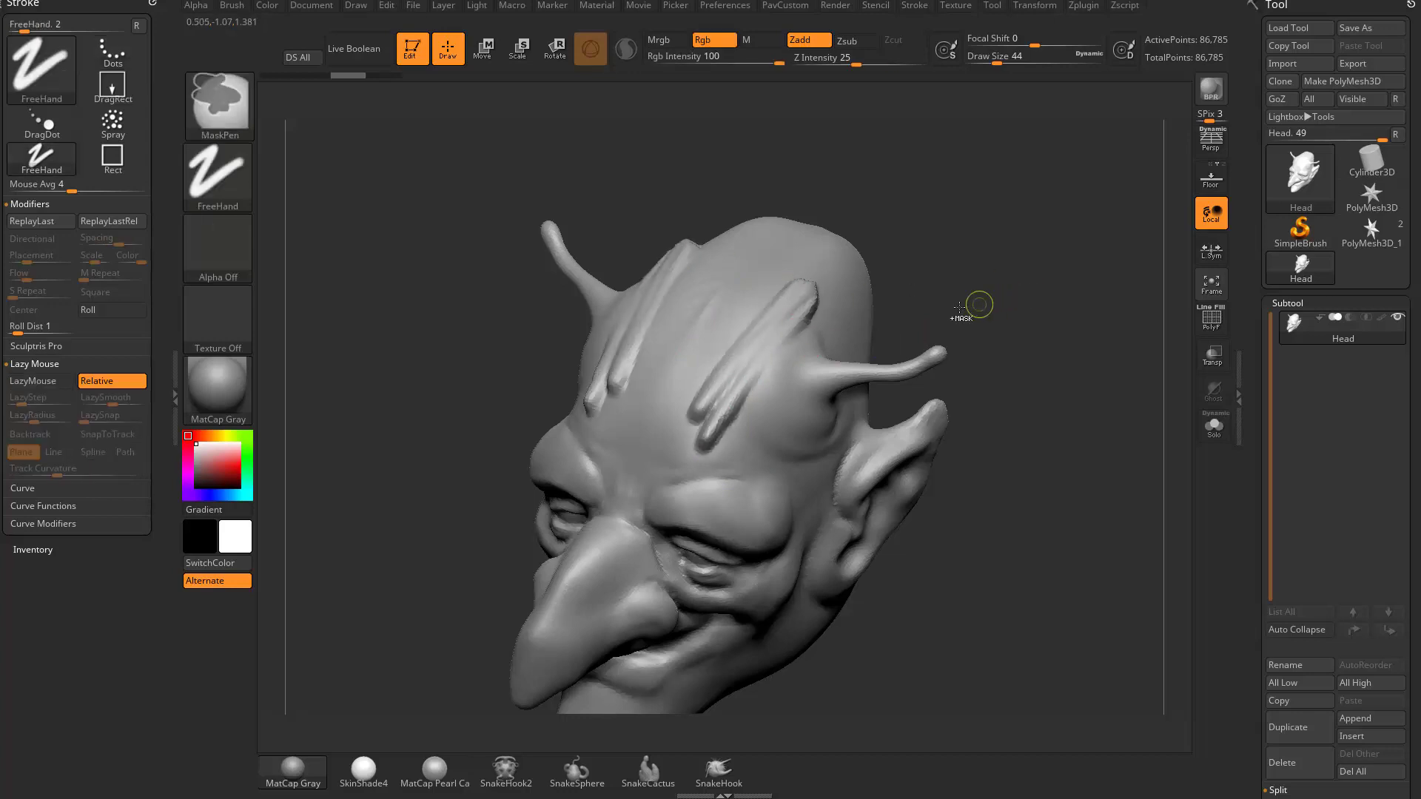
pyautogui.hotkey('ctrl', 'z')
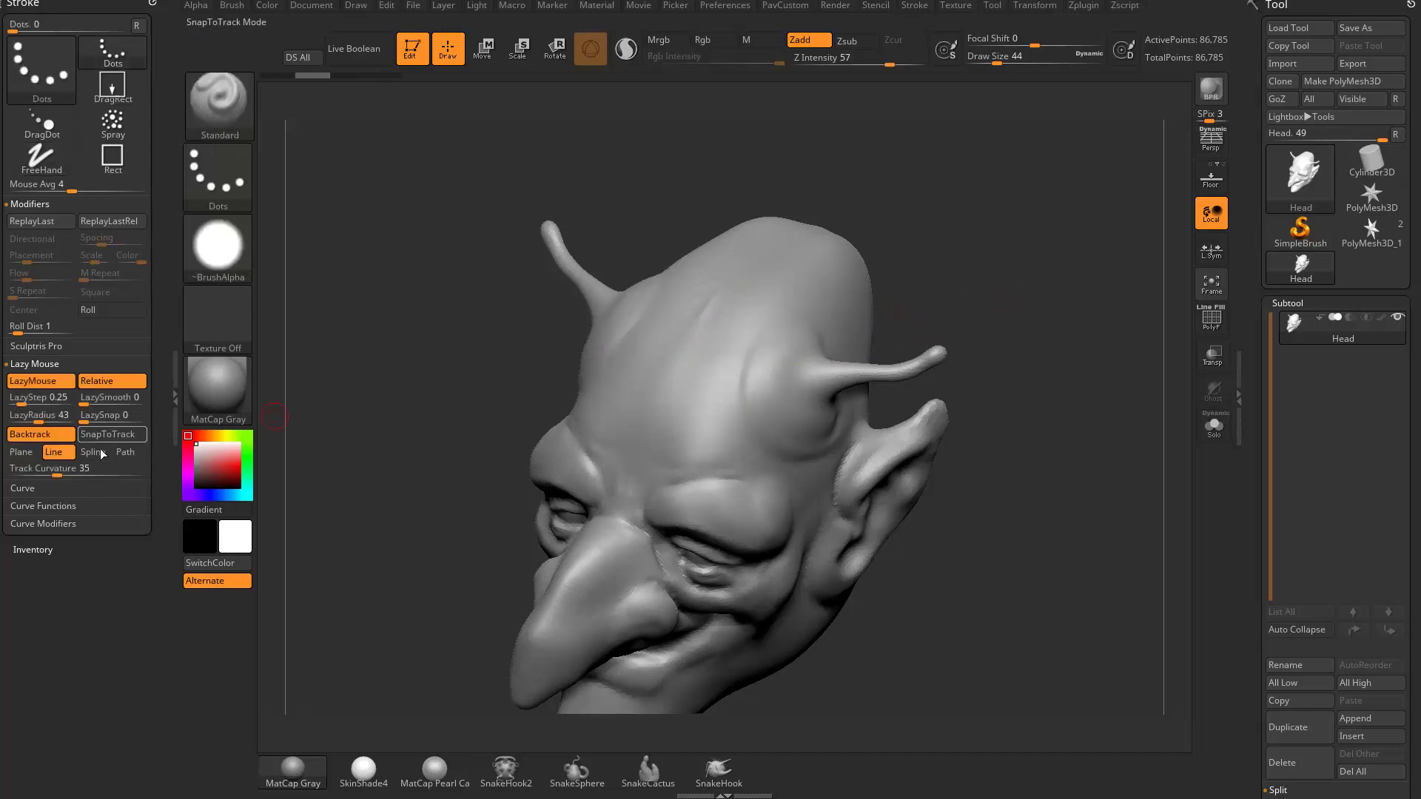
pyautogui.moveTo(688, 410); pyautogui.dragTo(774, 292)
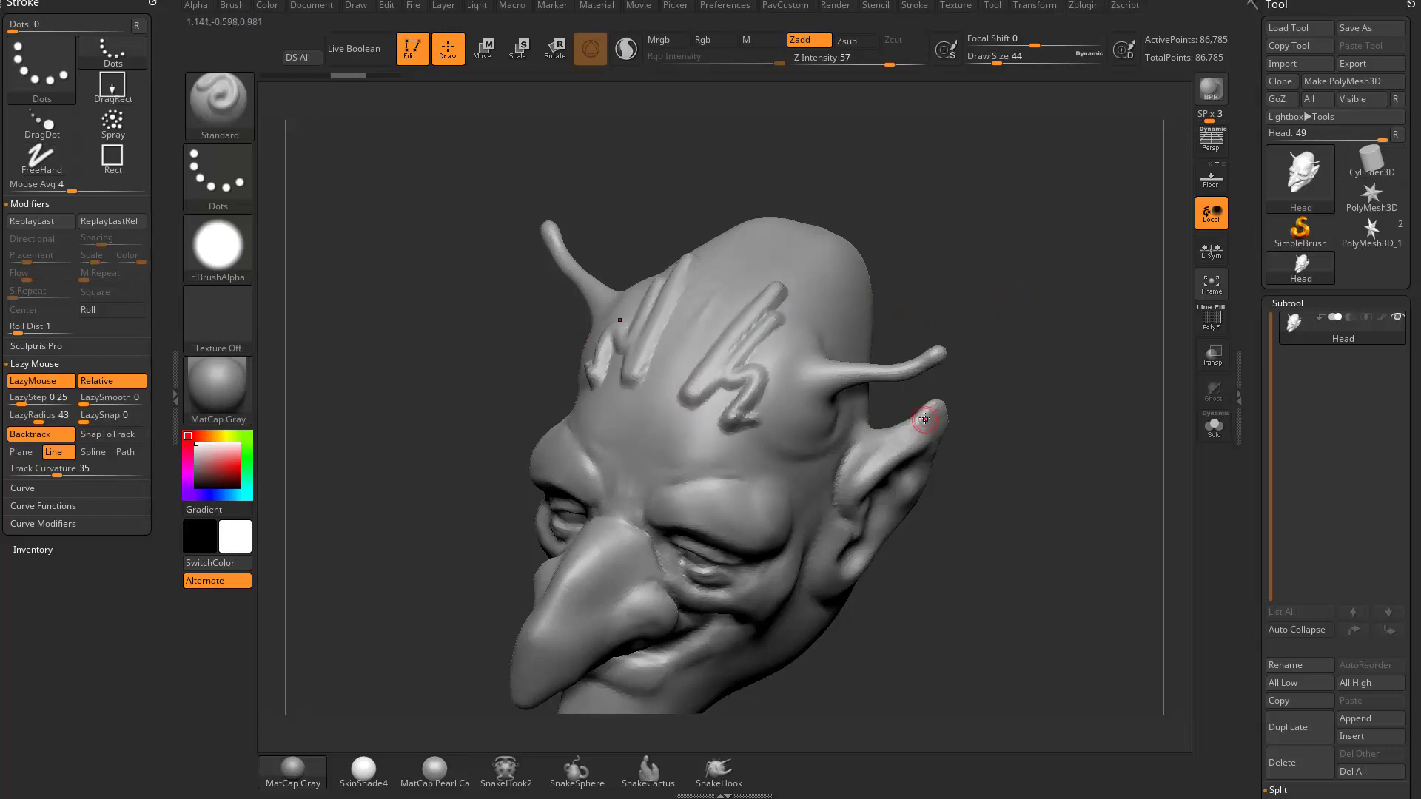
pyautogui.hotkey('ctrl', 'z')
# Step: Enable SnapToTrack and draw a straight ridge down the forehead along the Backtrack line
pyautogui.click(111, 435)
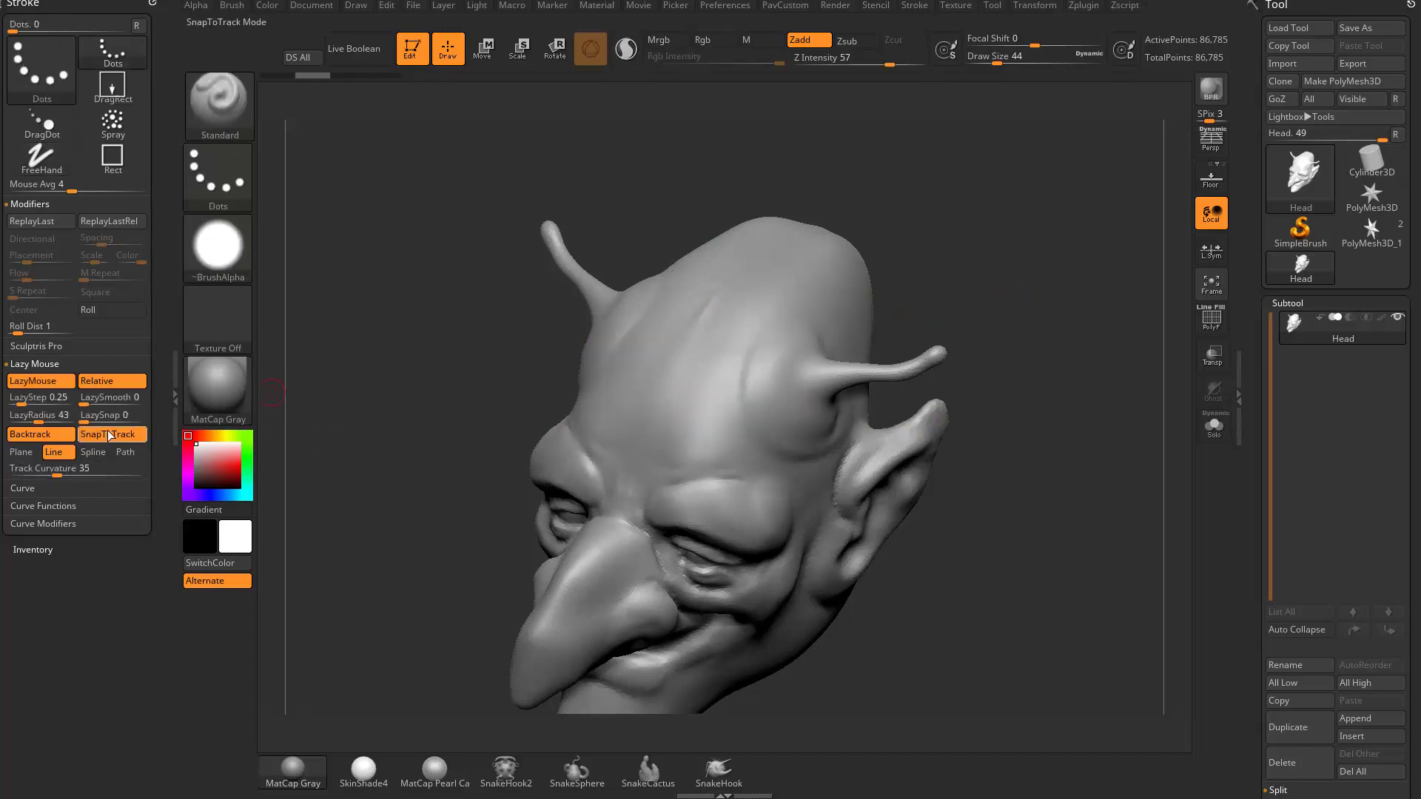
pyautogui.moveTo(774, 297); pyautogui.dragTo(742, 362)
pyautogui.moveTo(706, 428)
pyautogui.mouseDown()
pyautogui.moveTo(744, 333)
pyautogui.moveTo(881, 336)
pyautogui.moveTo(574, 292)
pyautogui.moveTo(746, 393)
pyautogui.mouseUp()
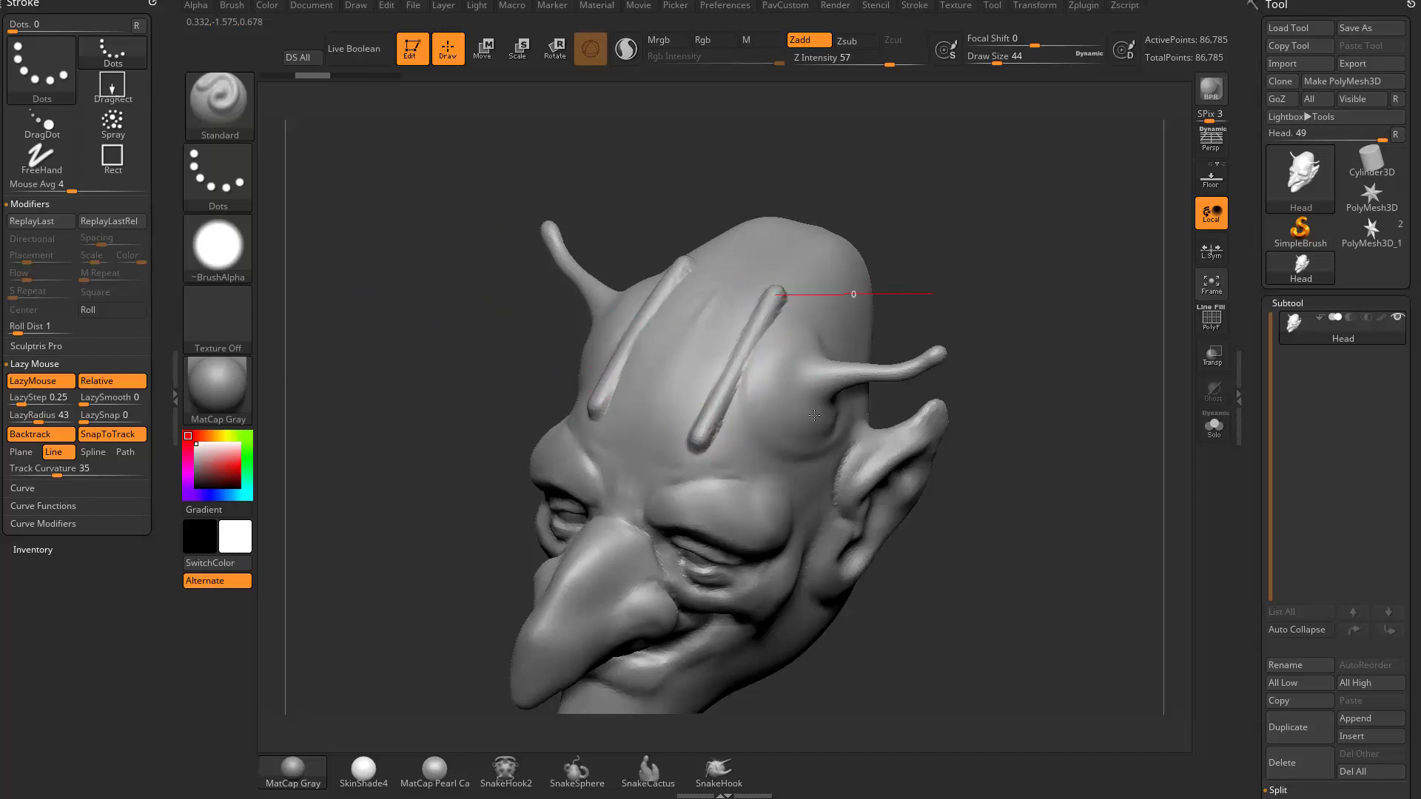
# Step: Undo the forehead ridge, draw another snapped Backtrack Line stroke down the forehead and undo it
pyautogui.hotkey('ctrl', 'z')
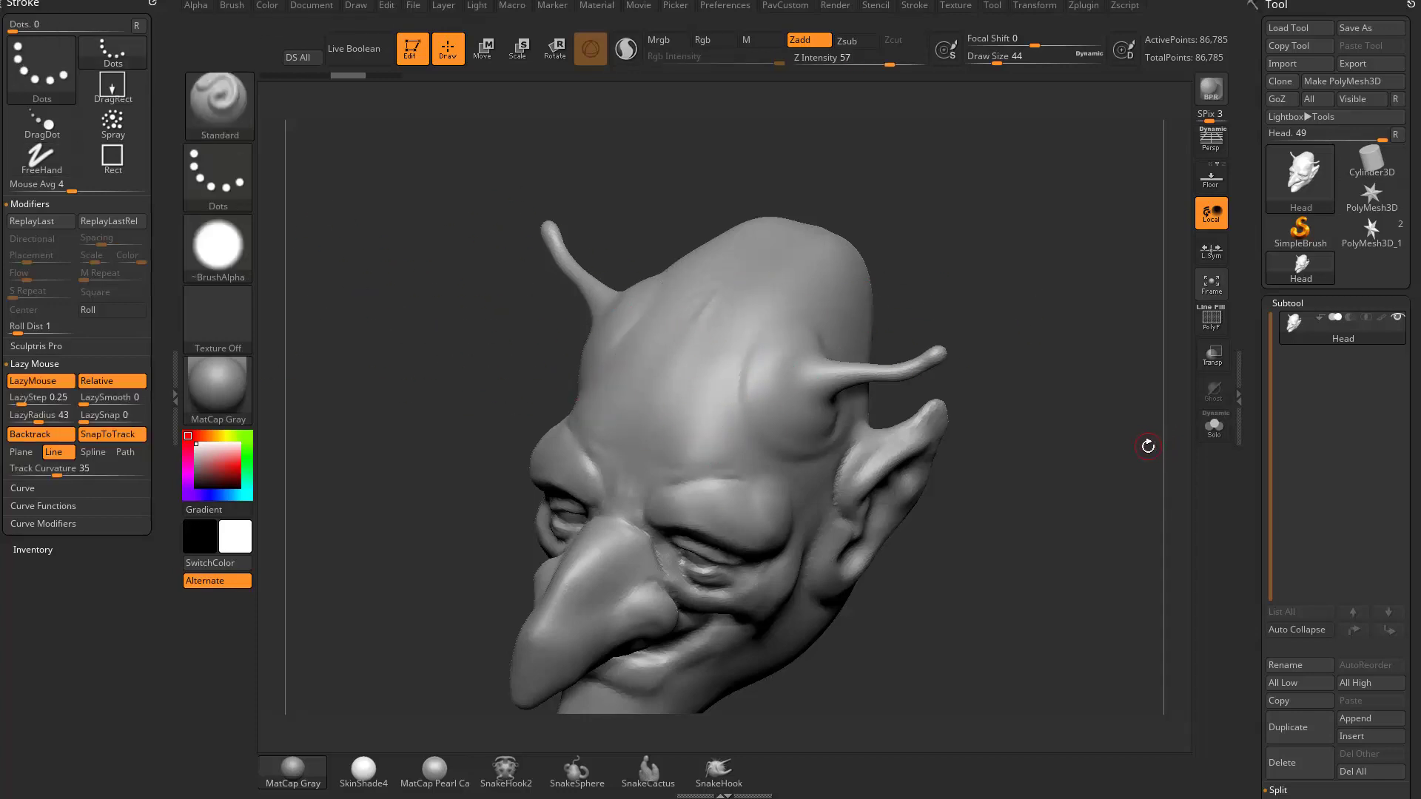
pyautogui.moveTo(954, 219); pyautogui.dragTo(937, 227)
pyautogui.moveTo(780, 279); pyautogui.dragTo(707, 427)
pyautogui.hotkey('ctrl', 'z')
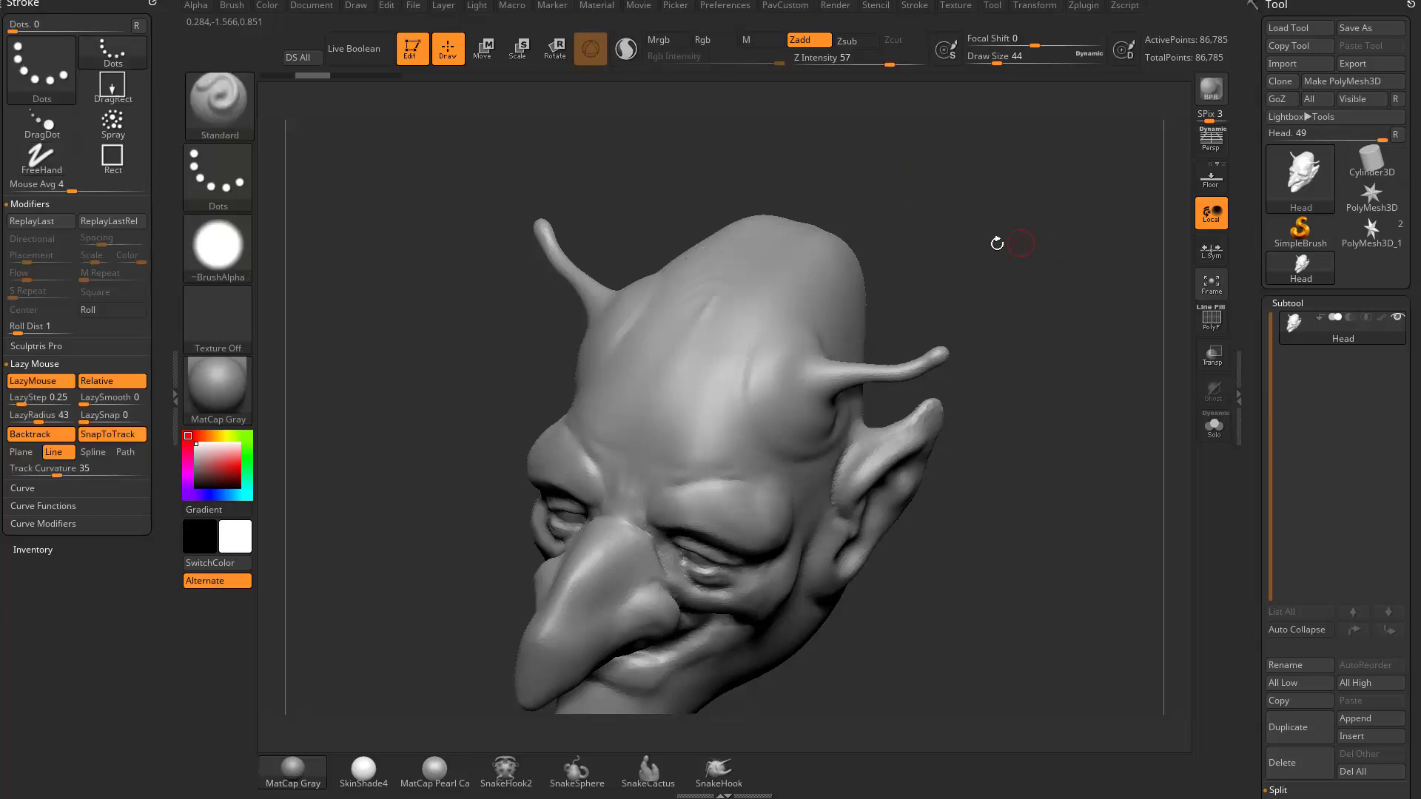
# Step: Switch Backtrack to Spline mode, draw a stroke on the forehead and undo it
pyautogui.click(93, 452)
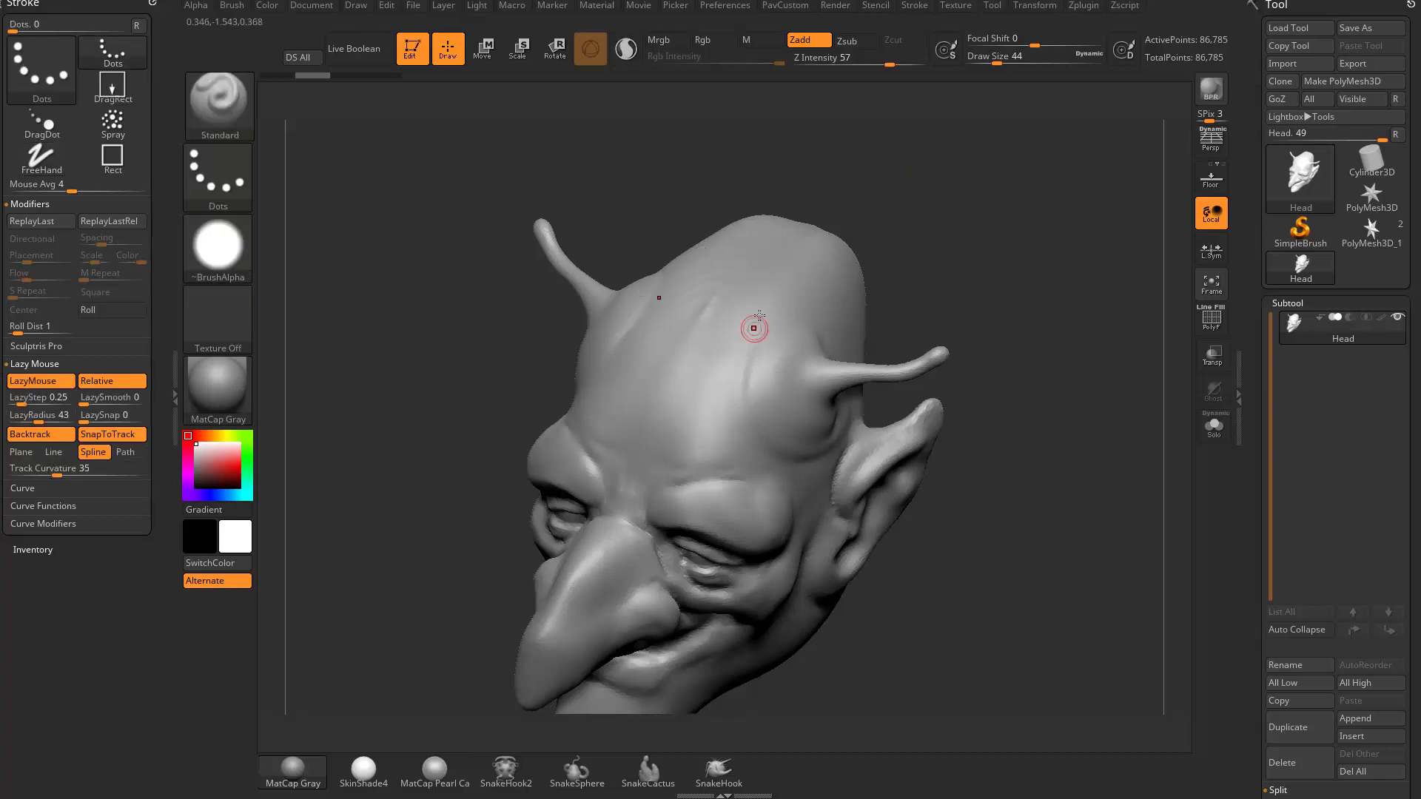
pyautogui.moveTo(707, 400)
pyautogui.mouseDown()
pyautogui.moveTo(723, 447)
pyautogui.moveTo(728, 435)
pyautogui.mouseUp()
pyautogui.hotkey('ctrl', 'z')
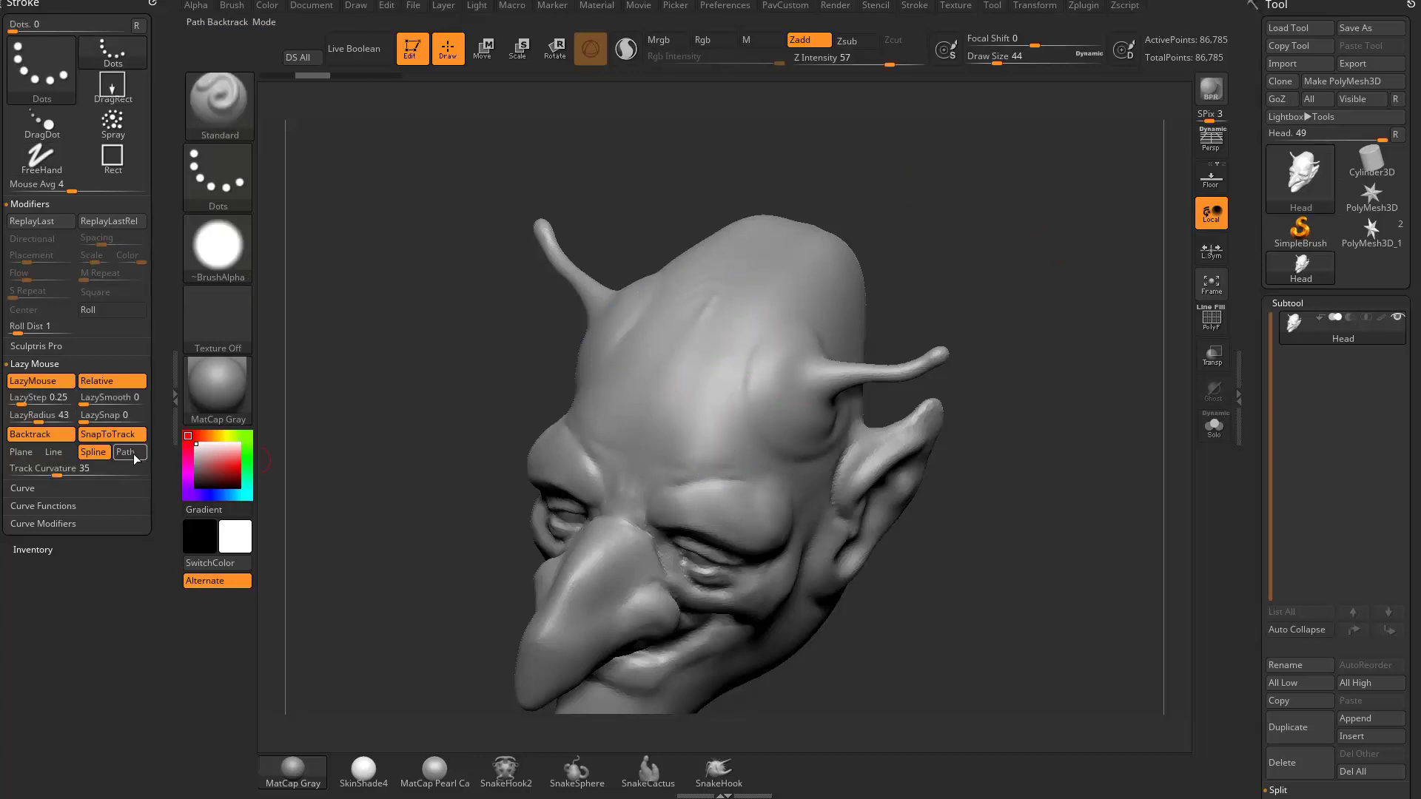
# Step: Switch Backtrack to Path mode, sculpt several curved ridges on the upper forehead and undo them
pyautogui.click(126, 453)
pyautogui.moveTo(789, 295)
pyautogui.mouseDown()
pyautogui.moveTo(700, 377)
pyautogui.moveTo(733, 434)
pyautogui.moveTo(834, 278)
pyautogui.moveTo(851, 274)
pyautogui.moveTo(729, 378)
pyautogui.moveTo(796, 294)
pyautogui.moveTo(707, 418)
pyautogui.mouseUp()
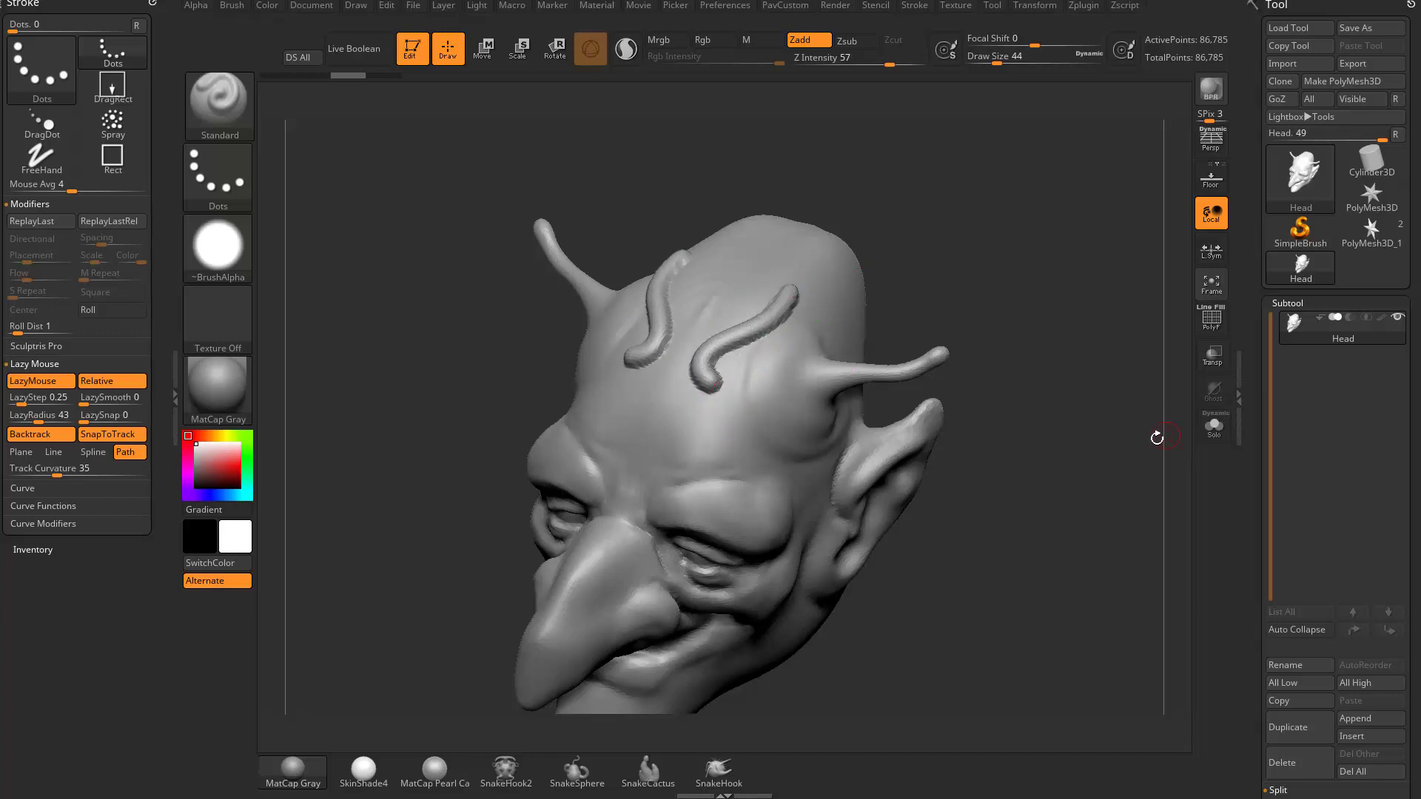
pyautogui.moveTo(821, 309); pyautogui.dragTo(739, 372)
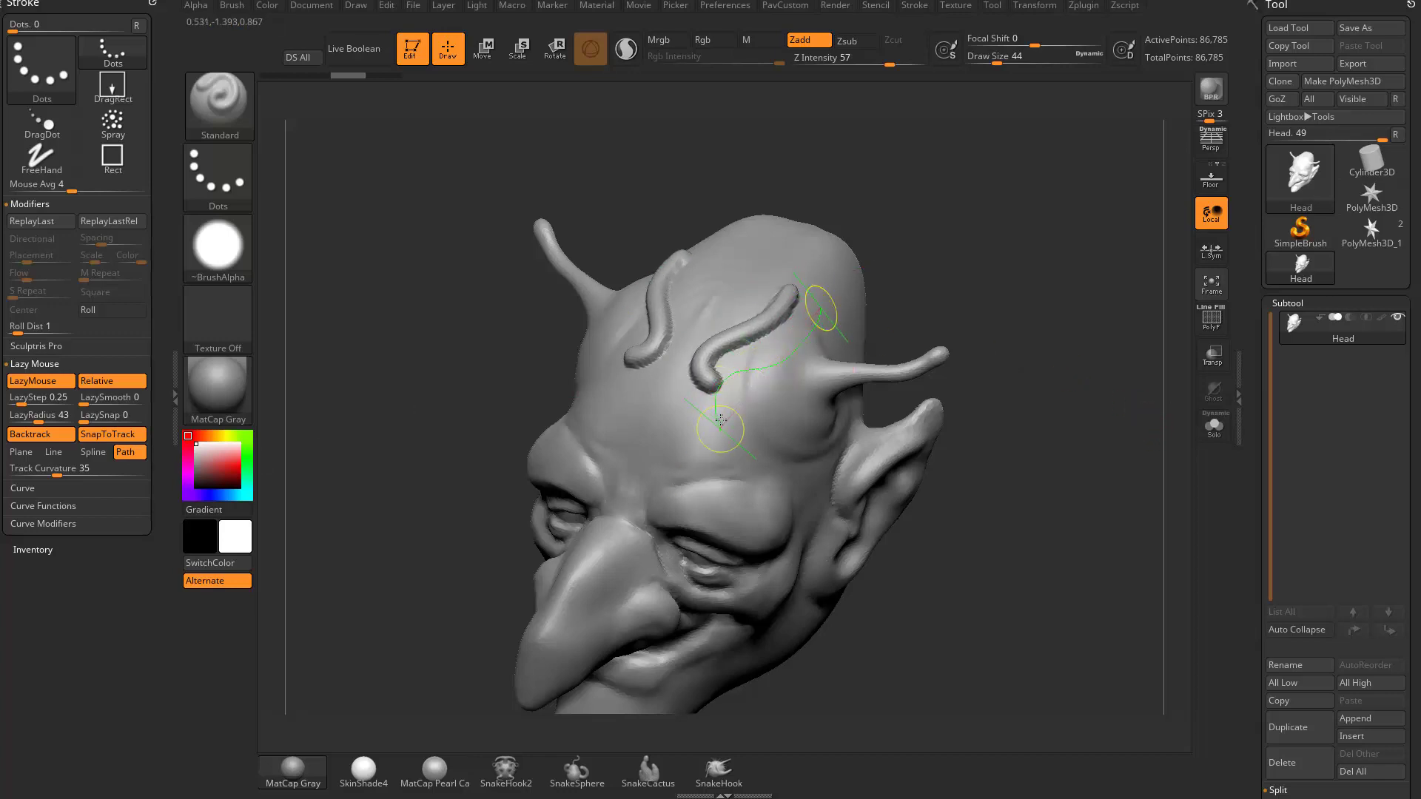
pyautogui.moveTo(721, 420)
pyautogui.mouseDown()
pyautogui.moveTo(837, 311)
pyautogui.moveTo(853, 337)
pyautogui.mouseUp()
pyautogui.moveTo(710, 446); pyautogui.dragTo(710, 446)
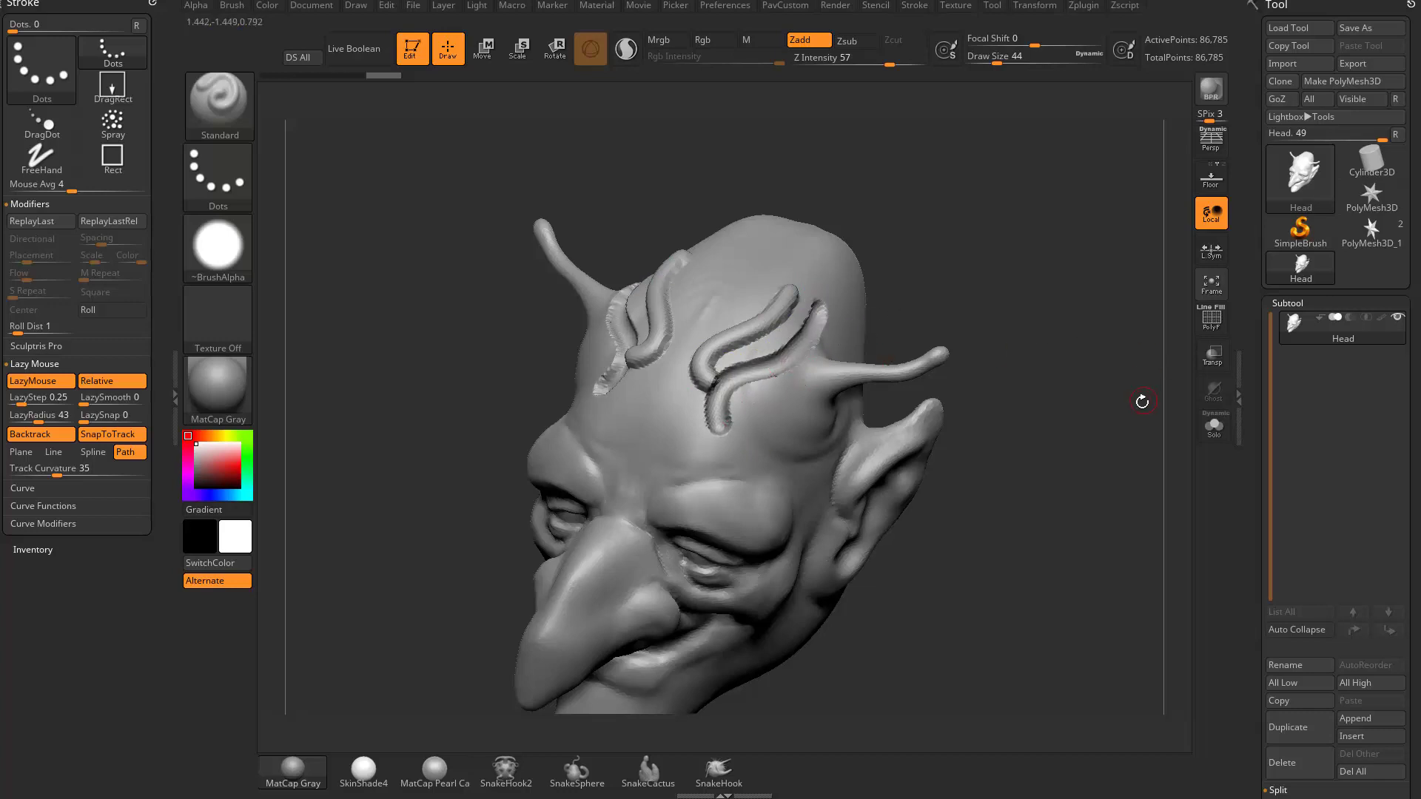
pyautogui.moveTo(1142, 401); pyautogui.dragTo(1157, 378)
pyautogui.hotkey('ctrl', 'z')
pyautogui.hotkey('ctrl', 'z')
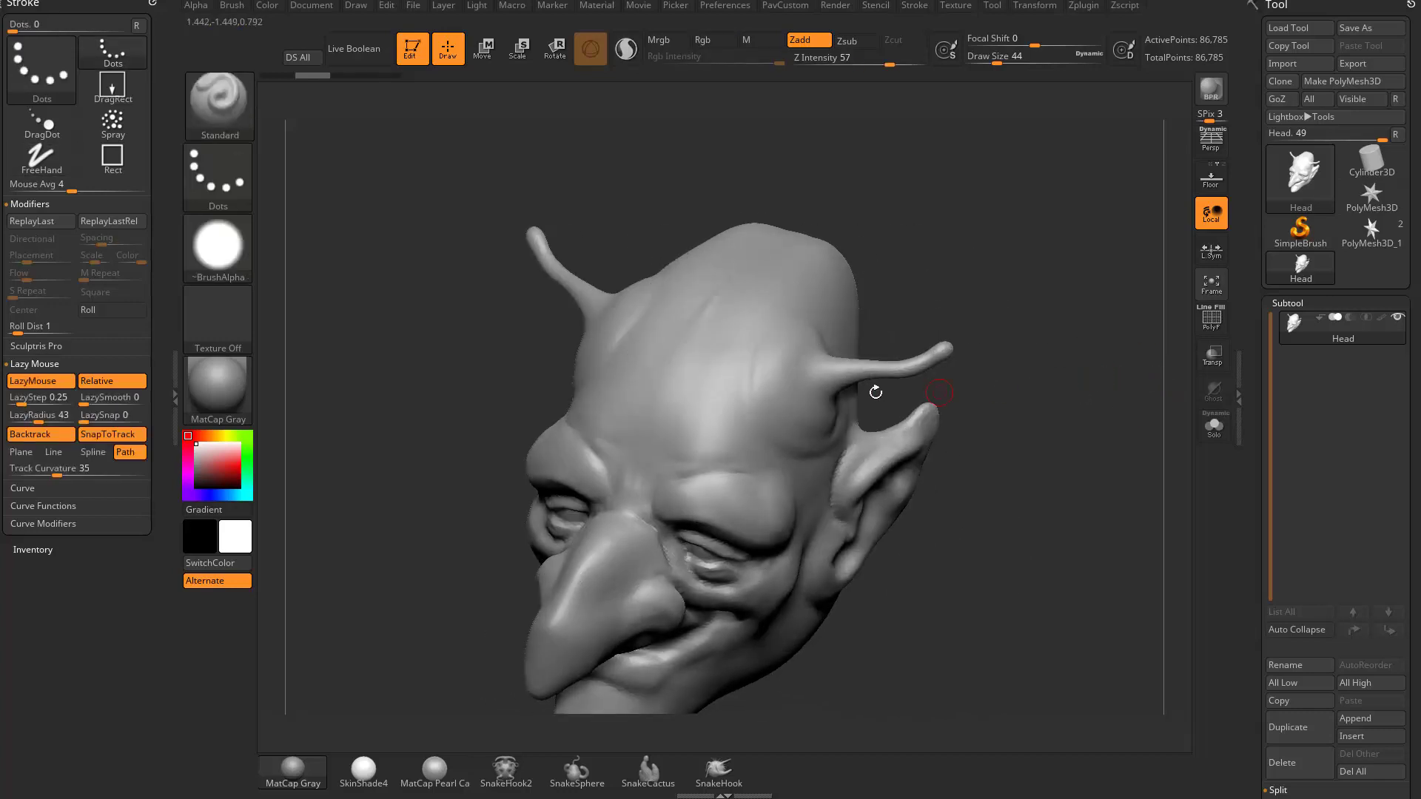
# Step: Turn off Backtrack and load the Stitch1 brush from the Stitch folder of the LightBox brushes
pyautogui.click(62, 436)
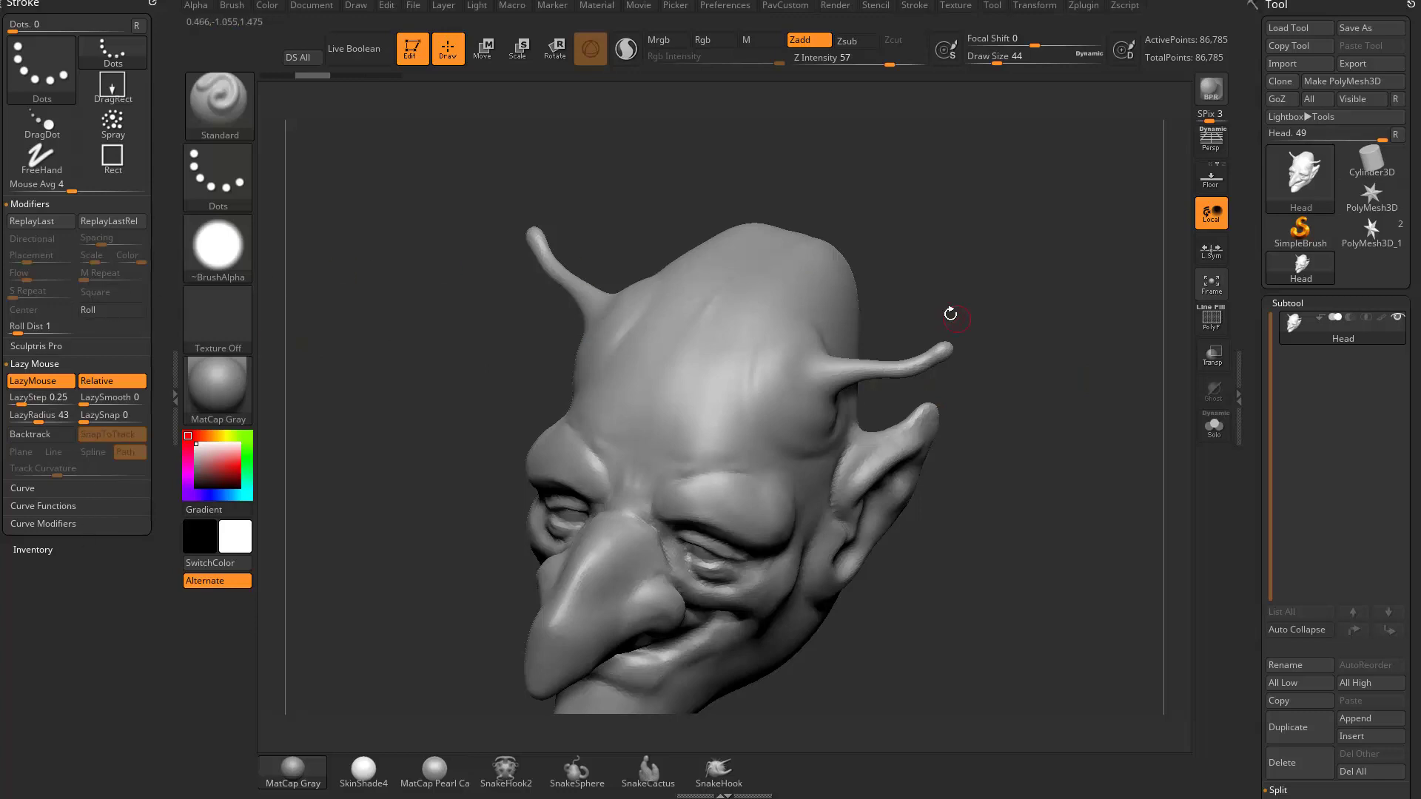
pyautogui.press(',')
pyautogui.click(429, 98)
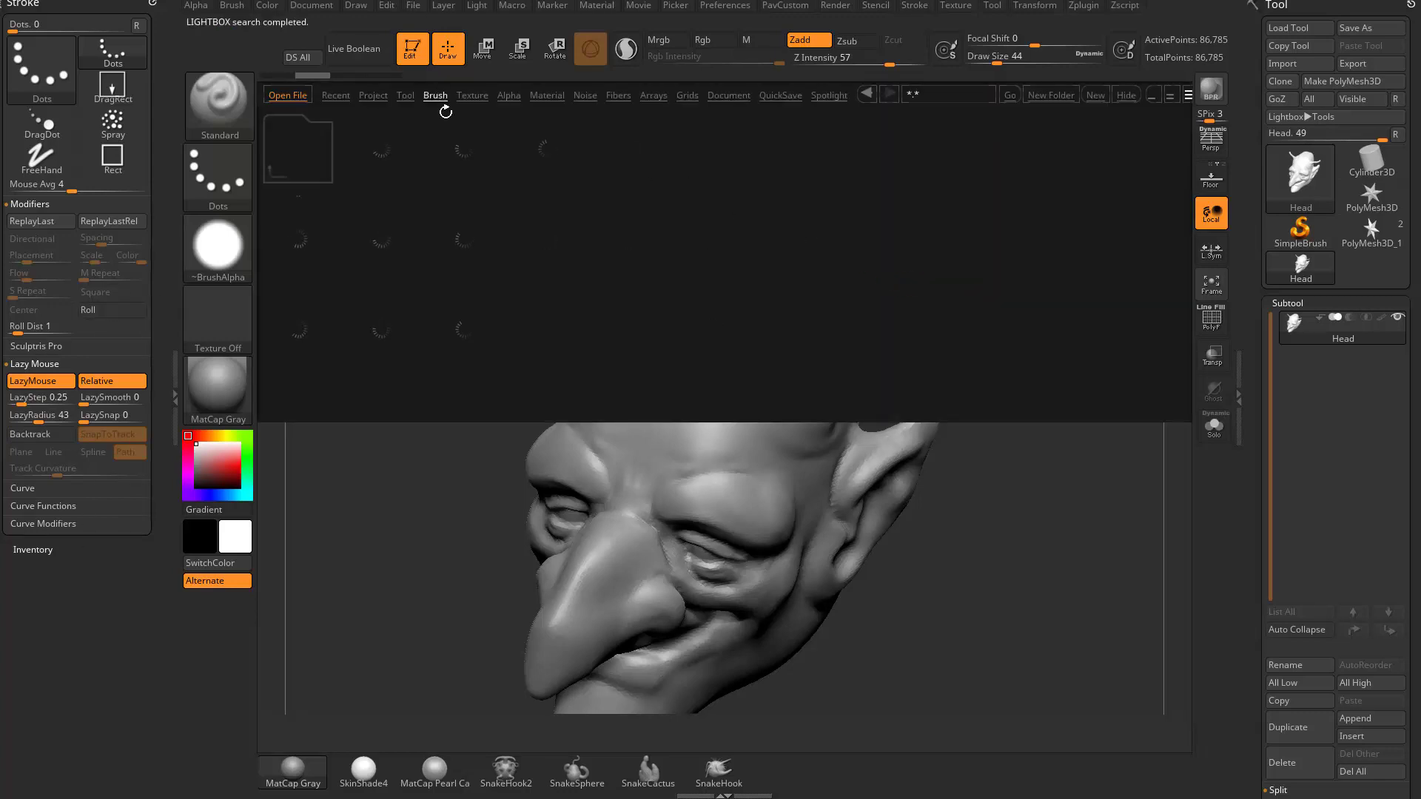
pyautogui.click(938, 319)
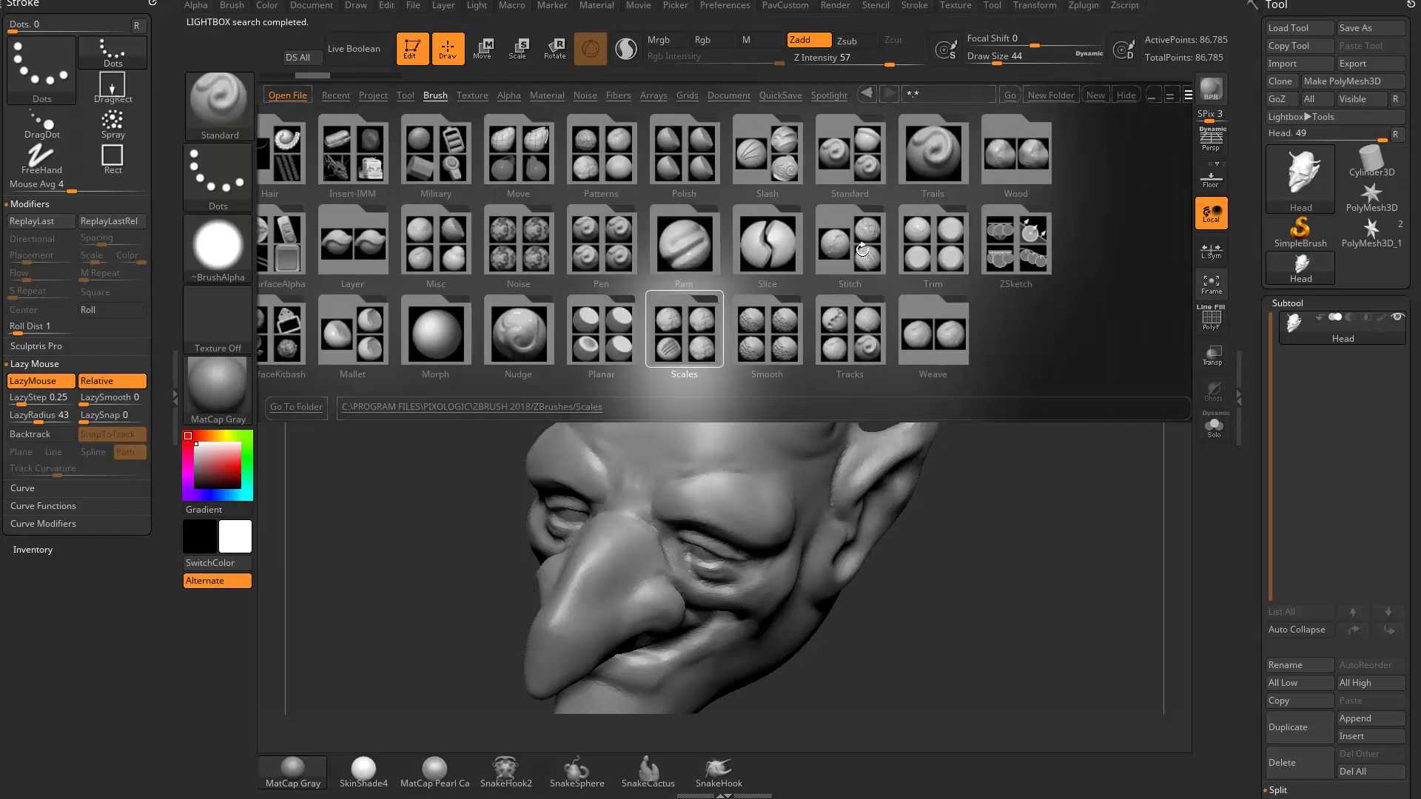
pyautogui.doubleClick(859, 248)
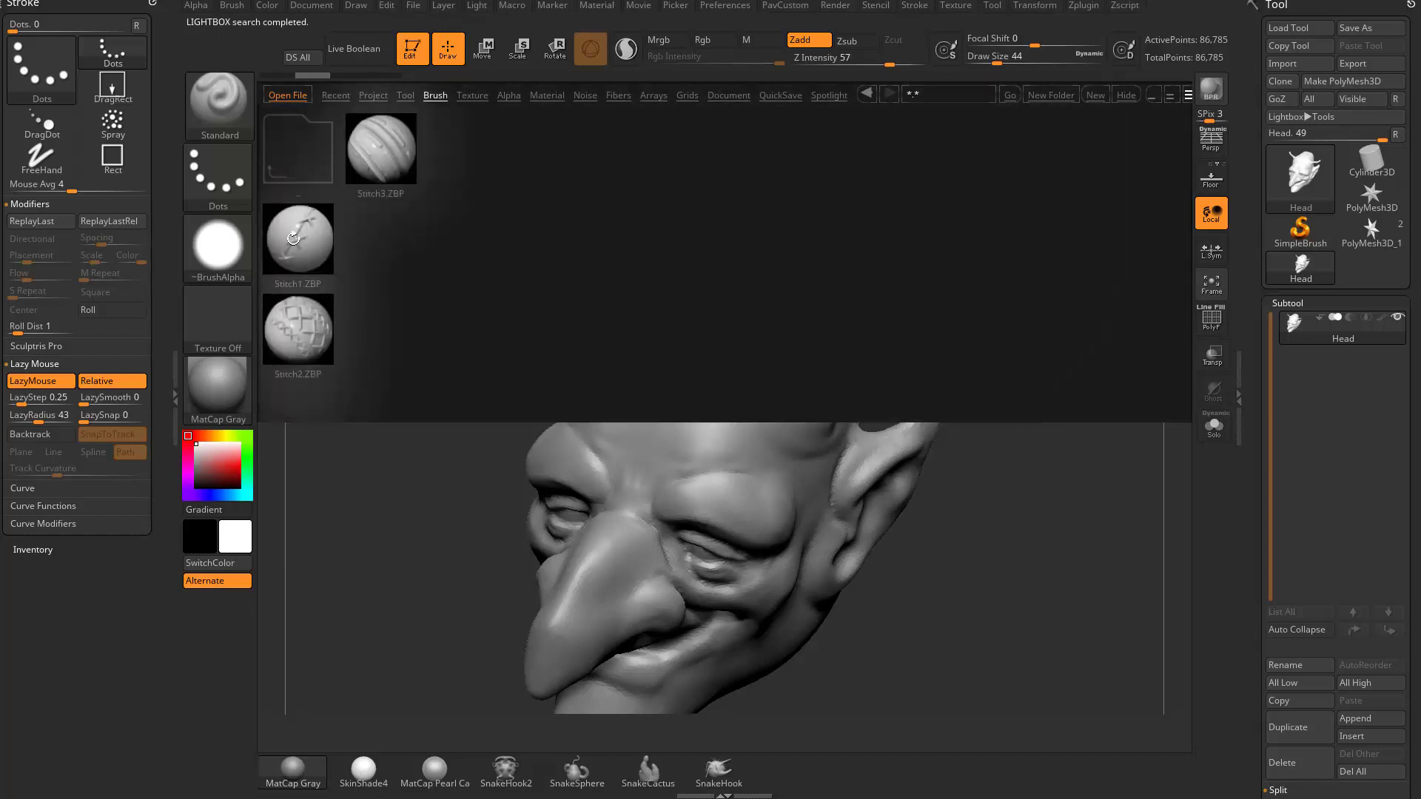
pyautogui.doubleClick(305, 234)
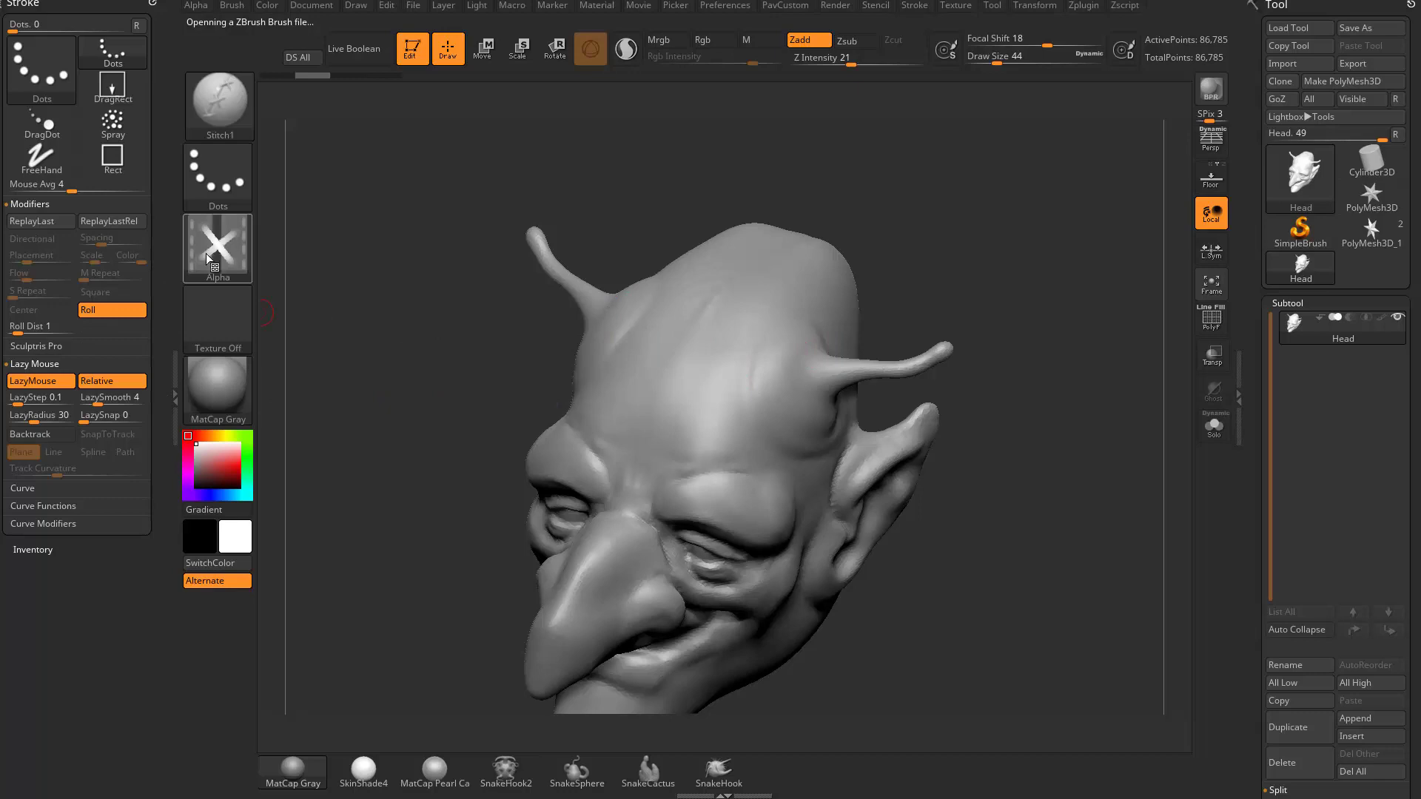
# Step: Set the draw size to 71, draw a curved stitch line from the forehead toward the ear and undo it
pyautogui.press('s')
pyautogui.moveTo(739, 336); pyautogui.dragTo(741, 337)
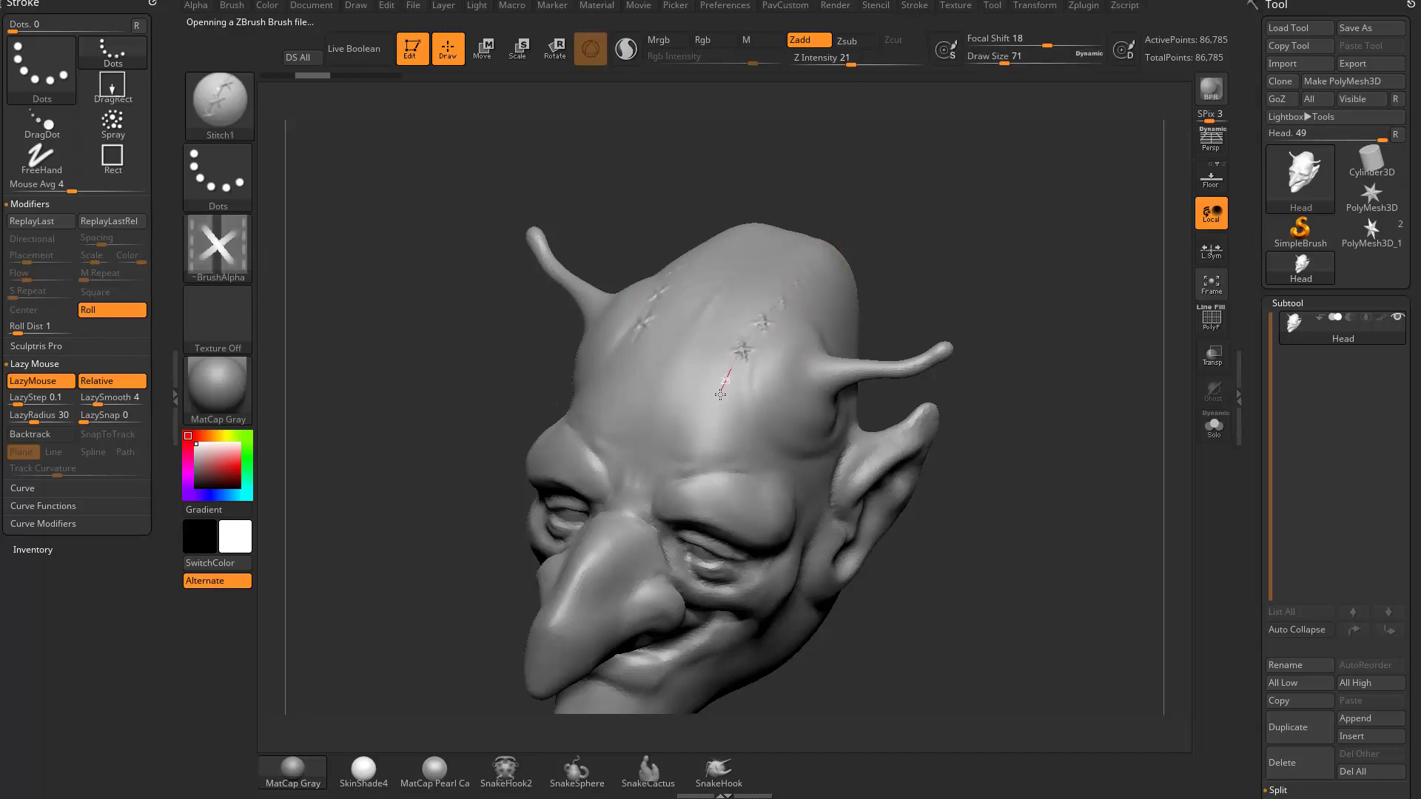
pyautogui.moveTo(729, 445); pyautogui.dragTo(818, 489)
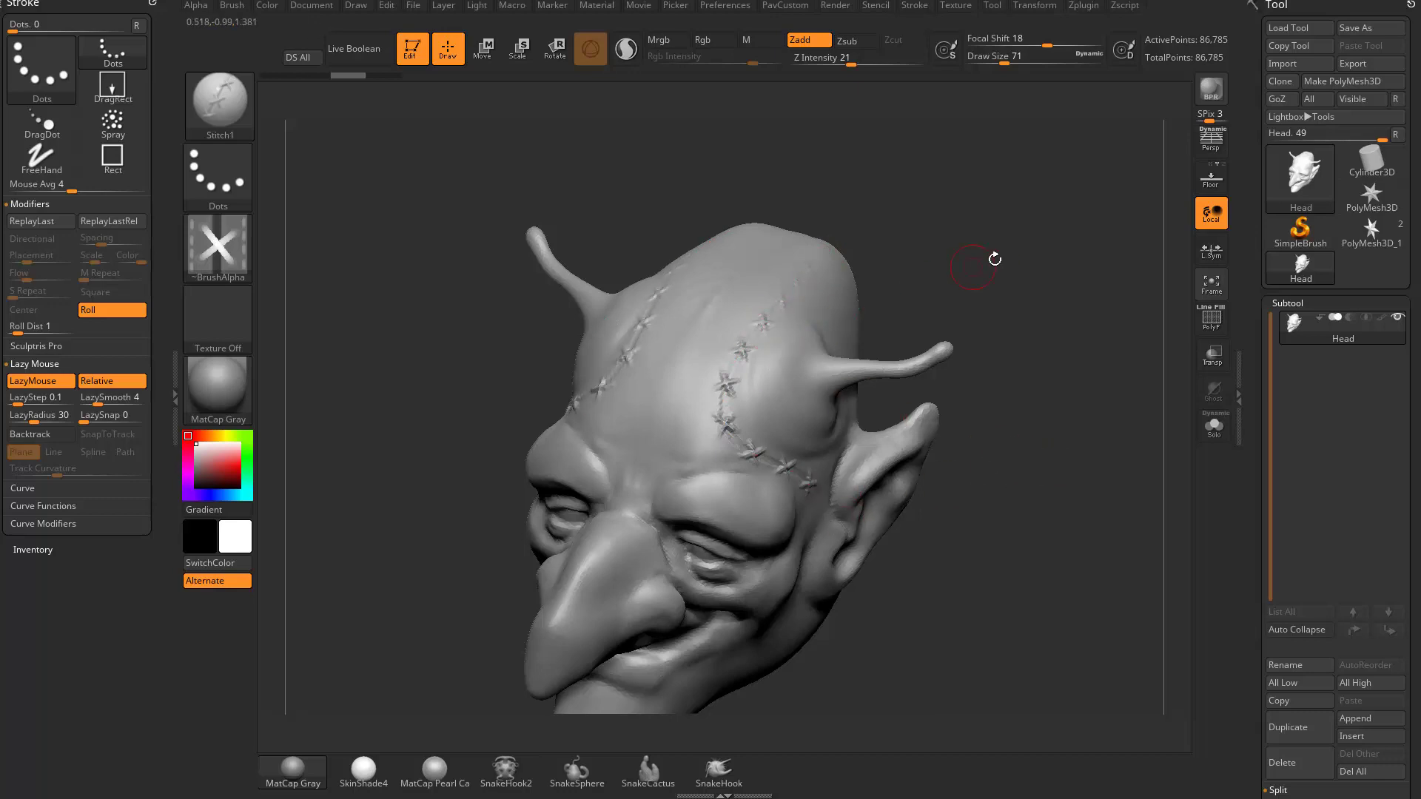
pyautogui.keyDown('ctrl'); pyautogui.moveTo(995, 259); pyautogui.dragTo(1063, 291, button='right'); pyautogui.keyUp('ctrl')
pyautogui.hotkey('ctrl', 'z')
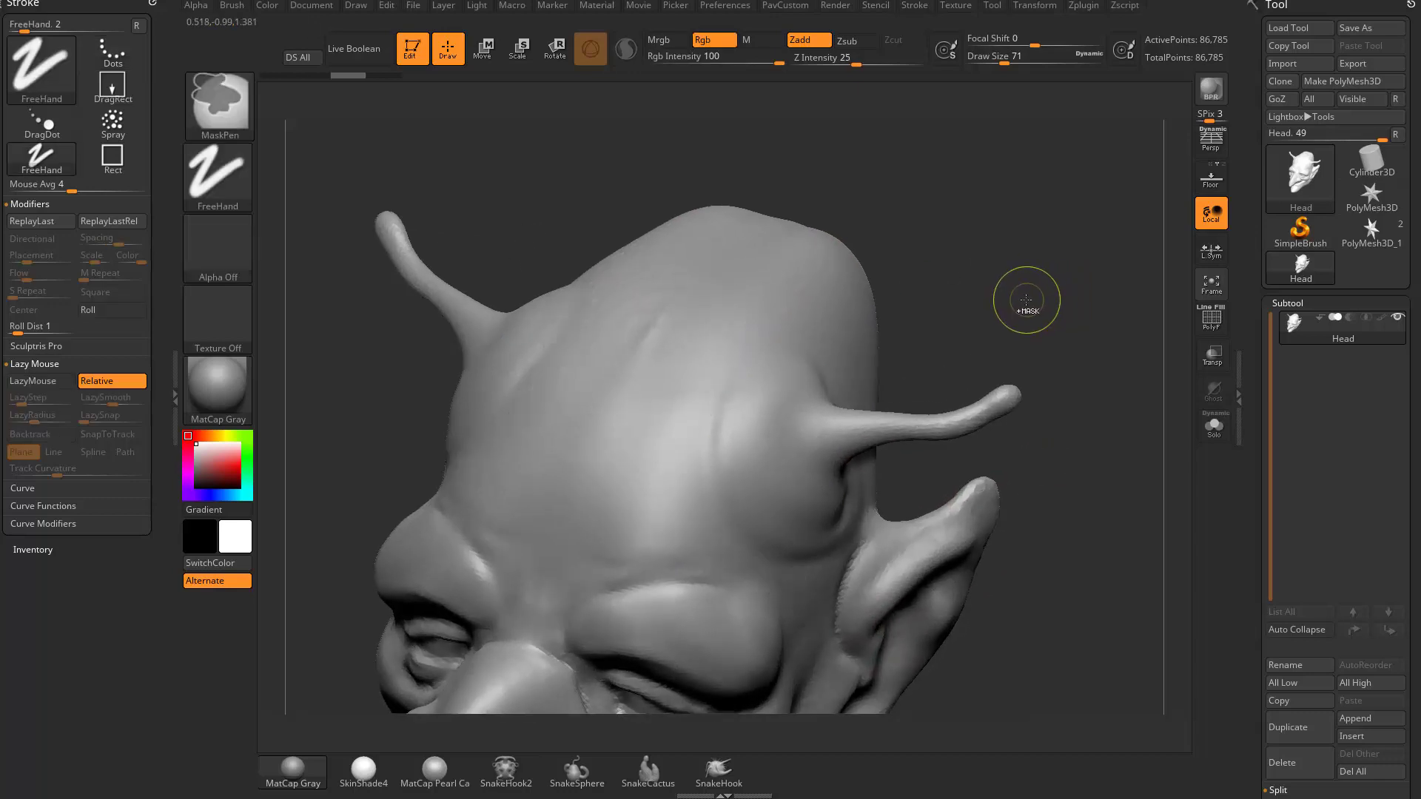
# Step: Subdivide the head once, set the DynaMesh resolution to 592 and remesh the head
pyautogui.hotkey('ctrl', 'd')
pyautogui.moveTo(1251, 517); pyautogui.dragTo(1264, 318)
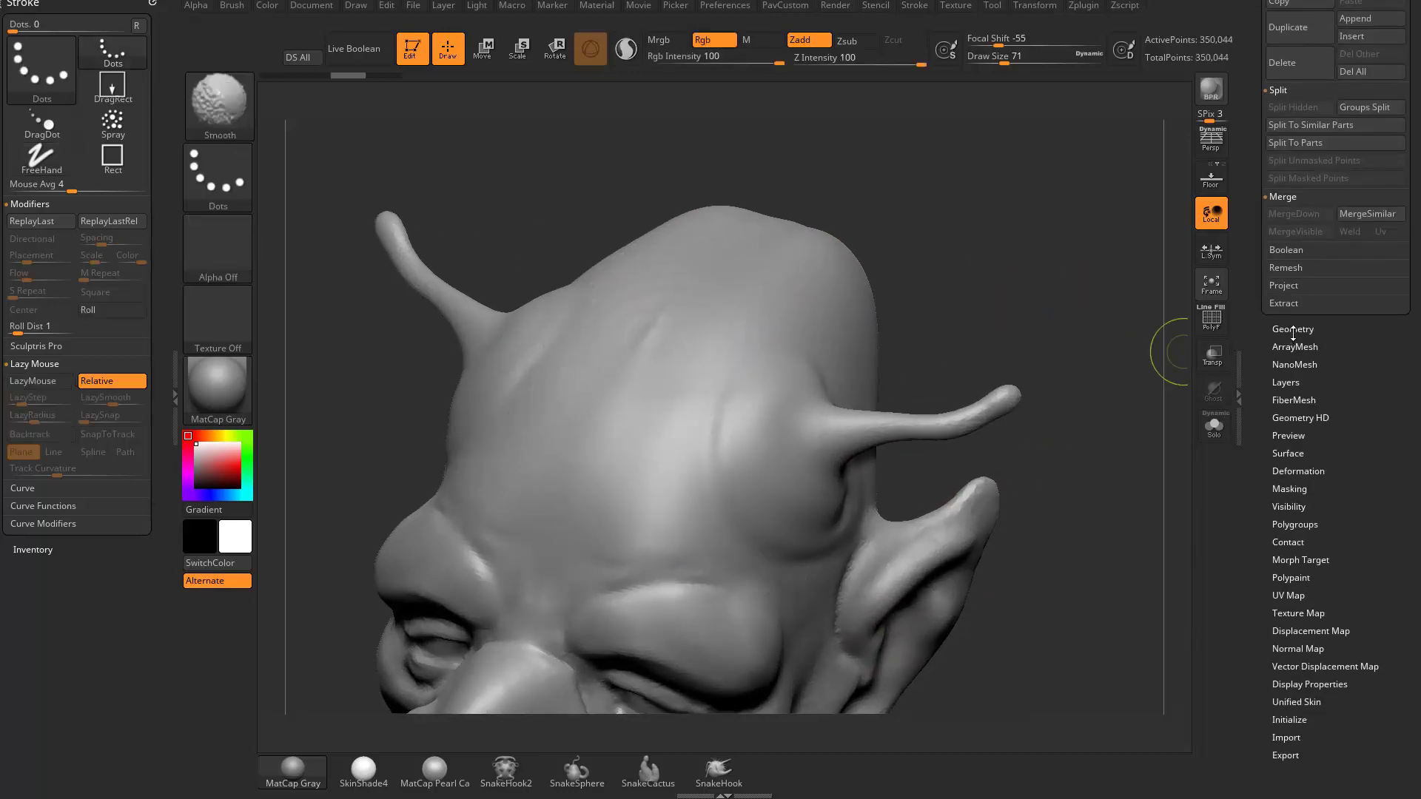
pyautogui.click(1293, 330)
pyautogui.moveTo(1264, 510); pyautogui.dragTo(1264, 439)
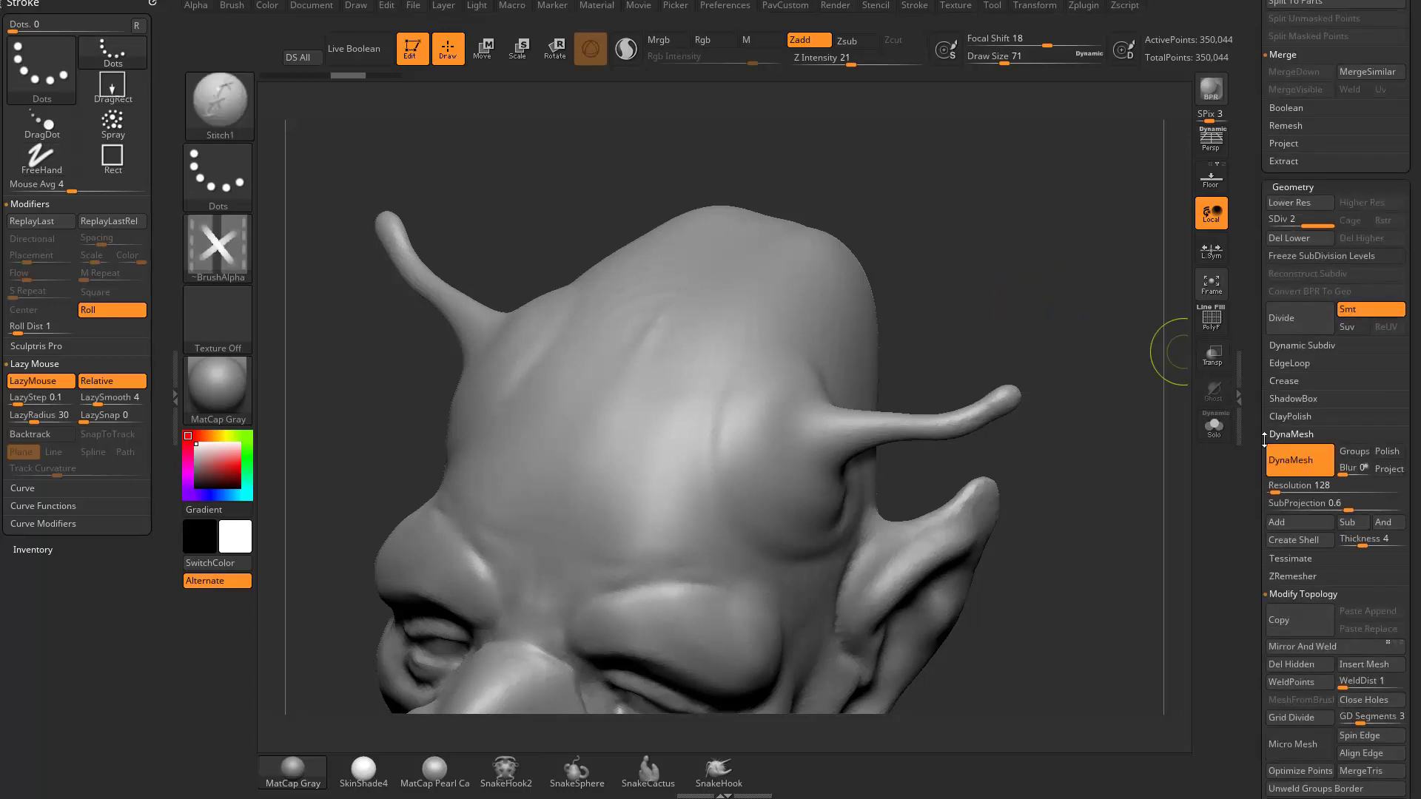
pyautogui.moveTo(1276, 491); pyautogui.dragTo(1289, 491)
pyautogui.press('ctrl')
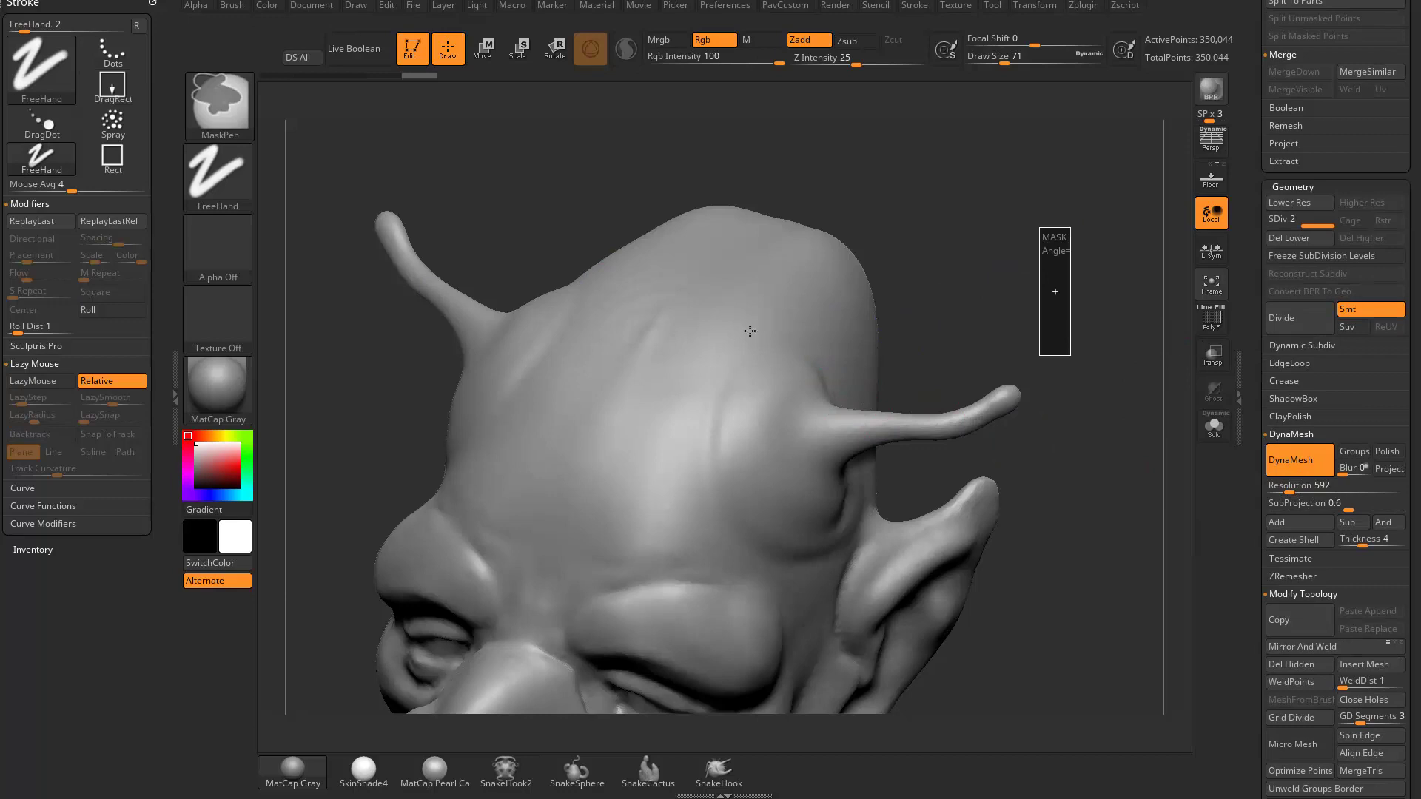
pyautogui.keyDown('ctrl'); pyautogui.moveTo(1120, 415); pyautogui.dragTo(1128, 413); pyautogui.keyUp('ctrl')
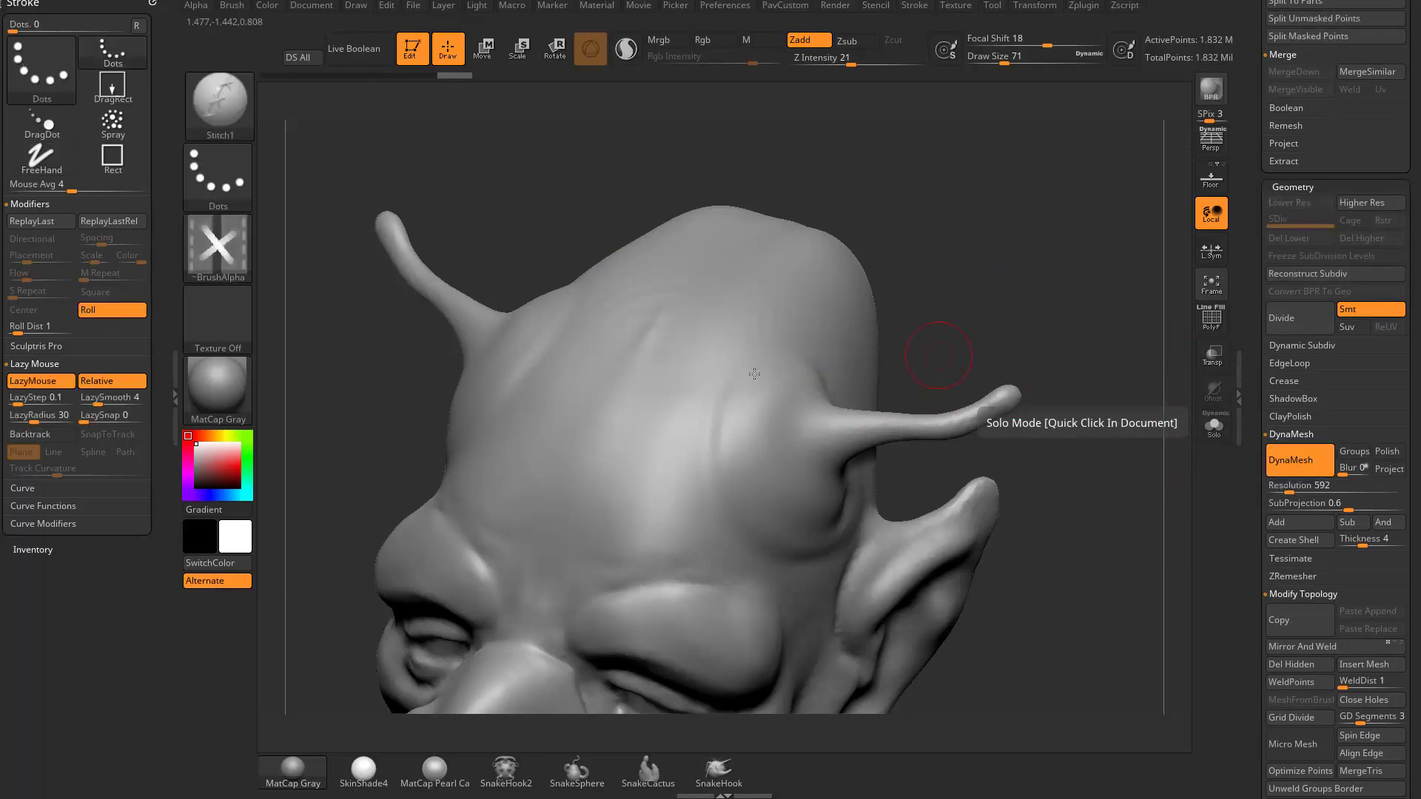
pyautogui.press('ctrl')
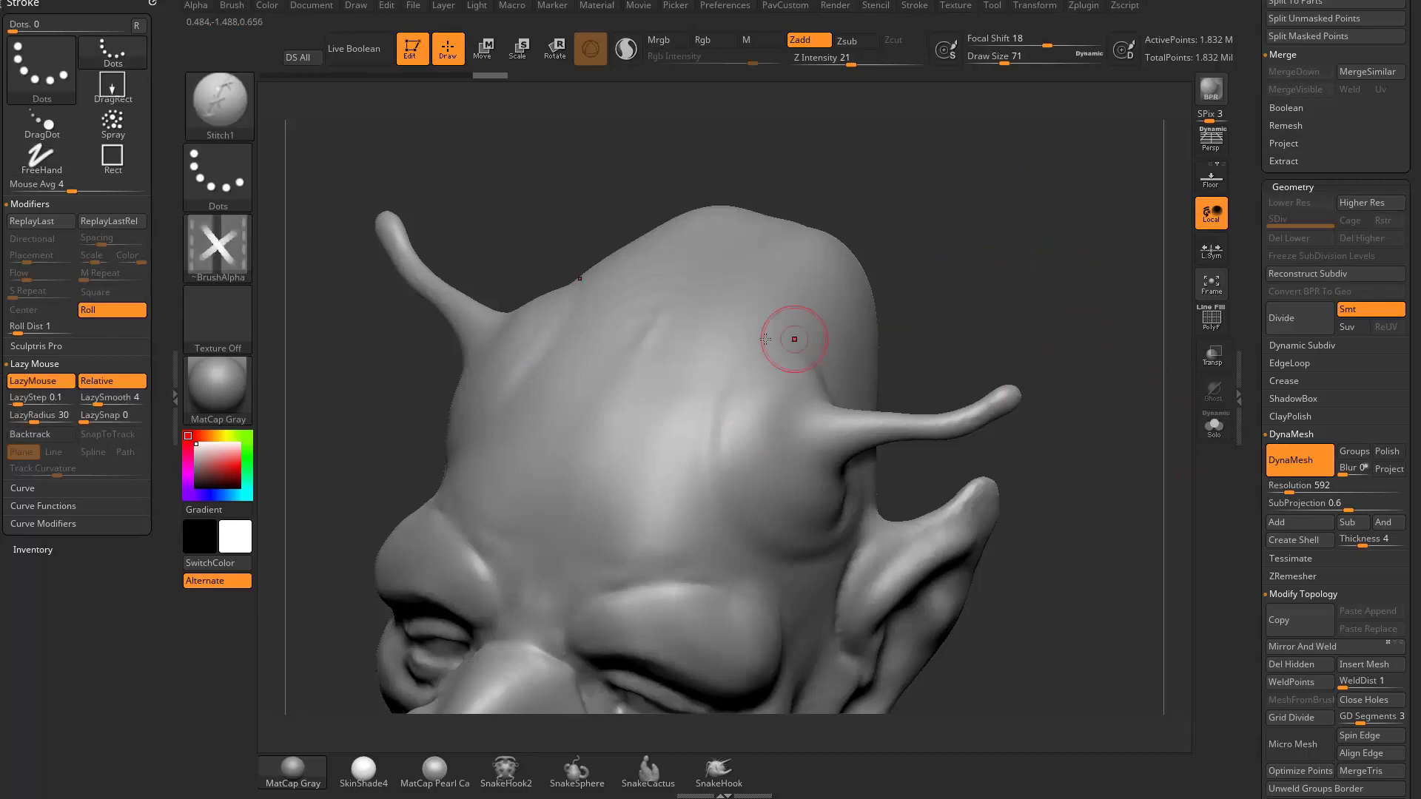
# Step: Draw two curved Stitch1 strokes down the forehead of the denser mesh, undoing each one
pyautogui.moveTo(723, 360)
pyautogui.mouseDown()
pyautogui.moveTo(677, 433)
pyautogui.moveTo(662, 532)
pyautogui.moveTo(744, 588)
pyautogui.mouseUp()
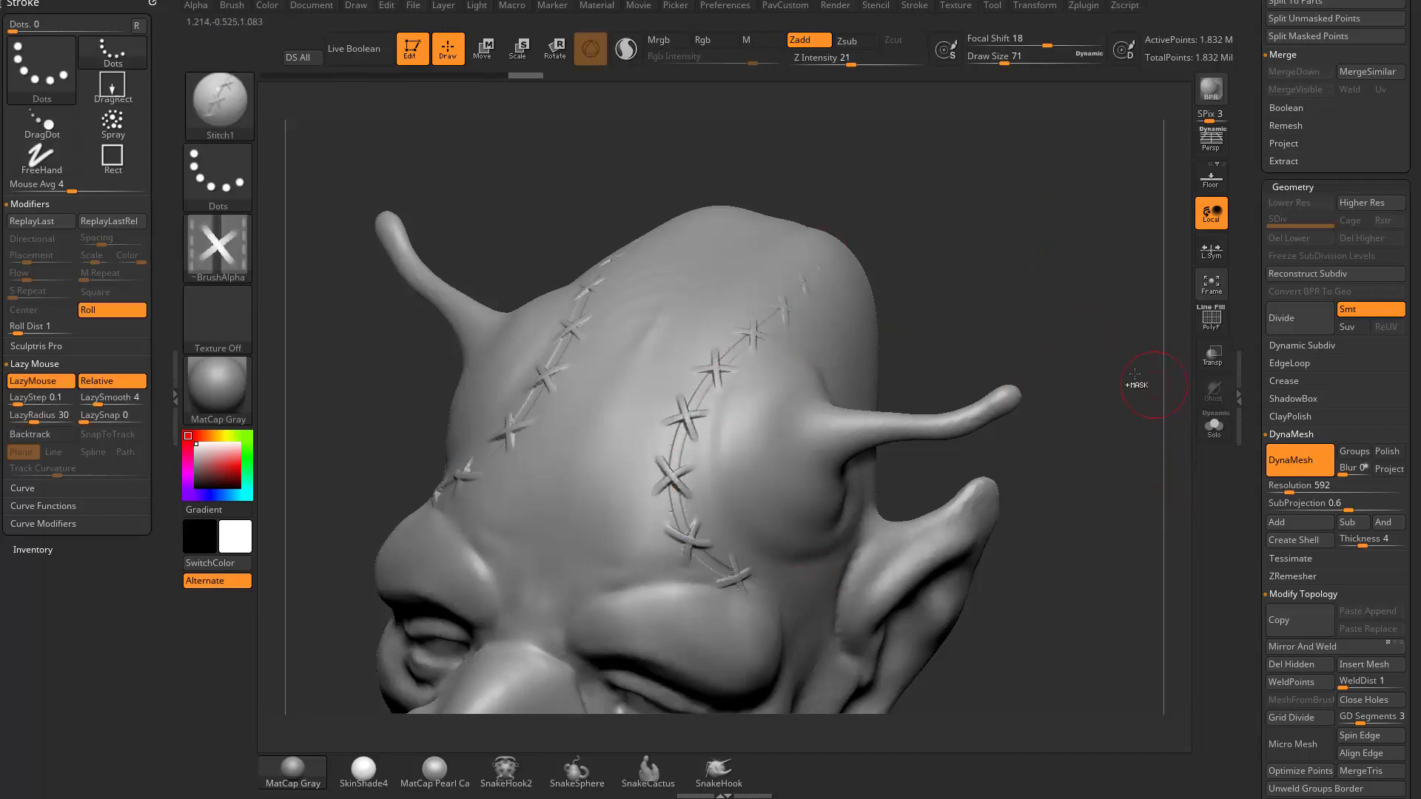
pyautogui.hotkey('ctrl', 'z')
pyautogui.moveTo(707, 367)
pyautogui.mouseDown()
pyautogui.moveTo(692, 507)
pyautogui.moveTo(807, 585)
pyautogui.mouseUp()
pyautogui.hotkey('ctrl', 'z')
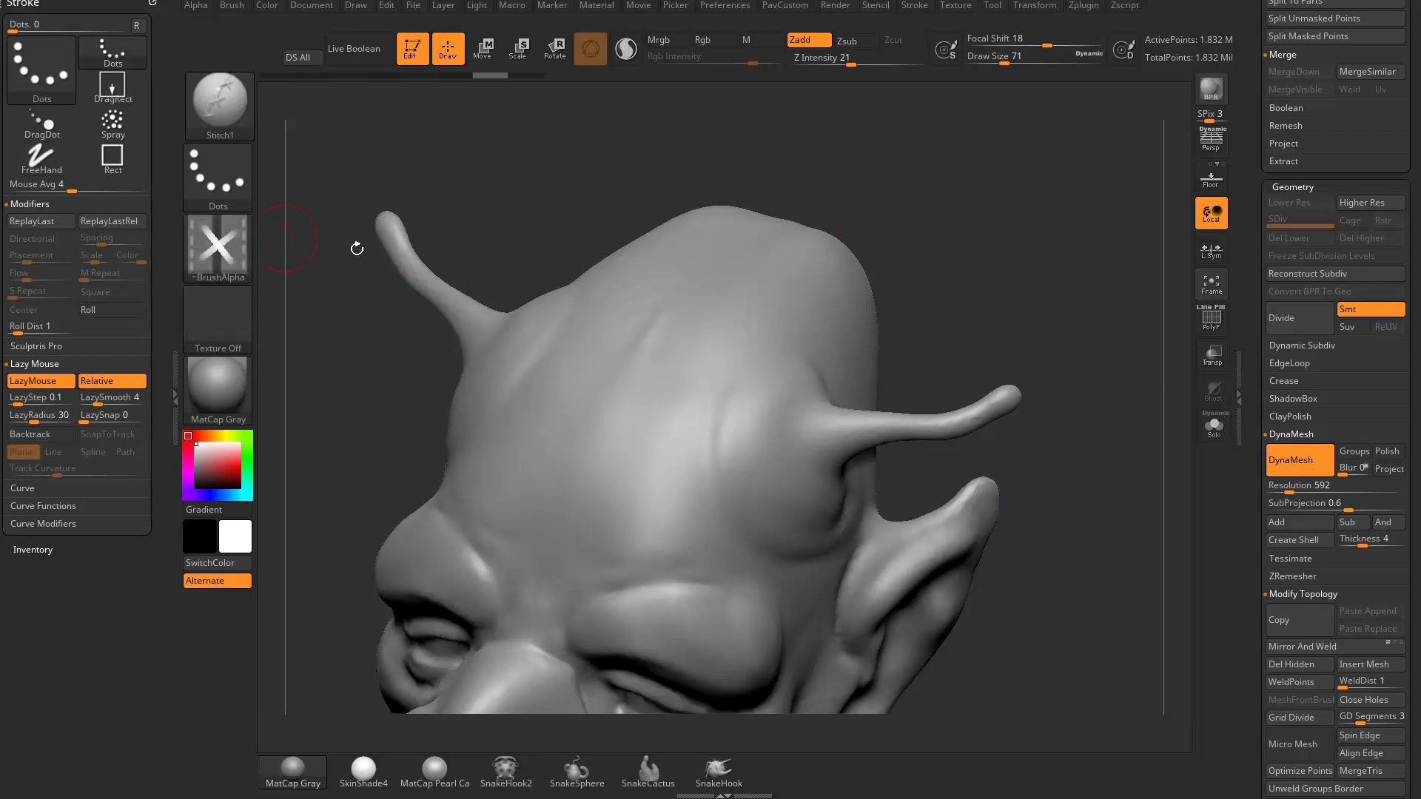
# Step: Turn off Roll, draw a curved Stitch1 stroke down the forehead and undo it
pyautogui.moveTo(724, 346)
pyautogui.mouseDown()
pyautogui.moveTo(688, 414)
pyautogui.moveTo(680, 491)
pyautogui.mouseUp()
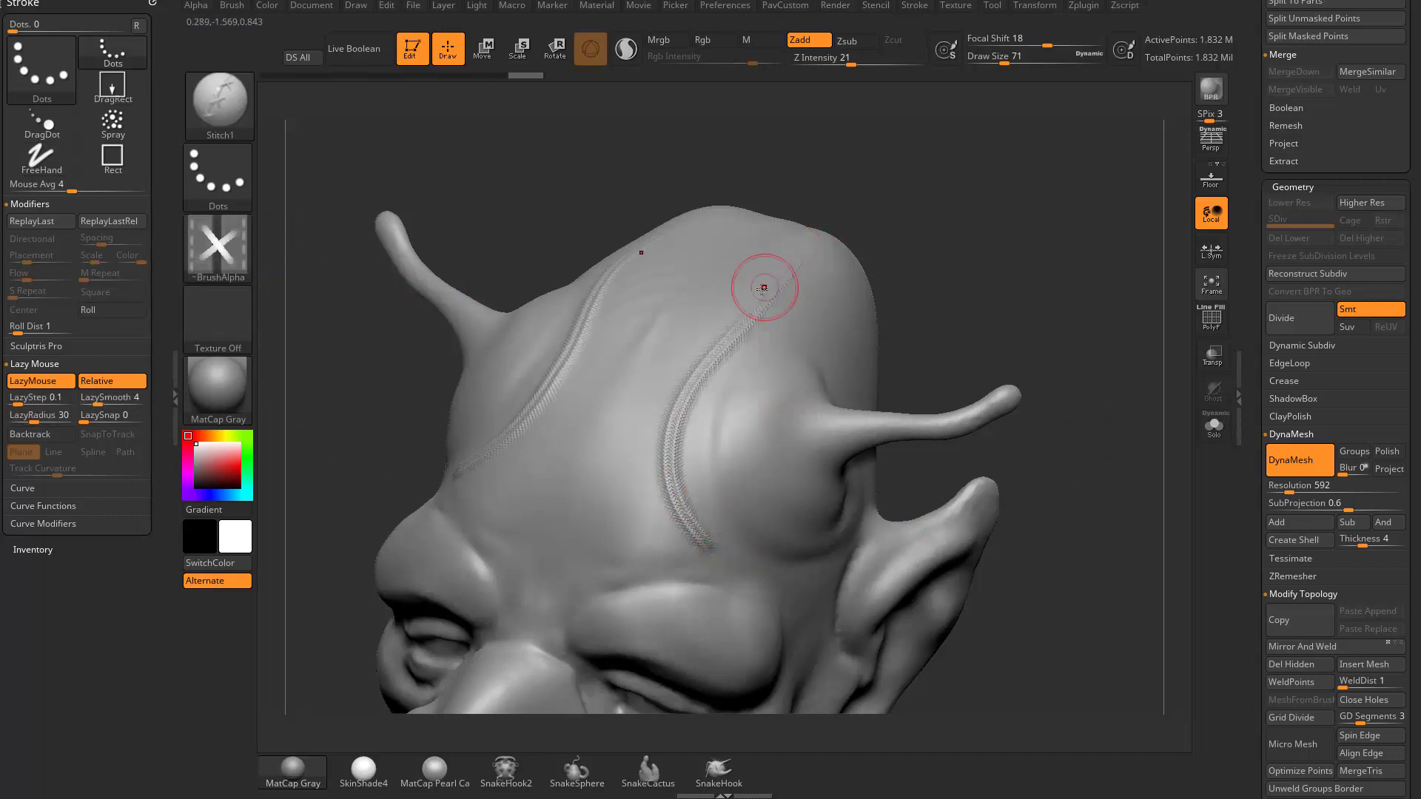
pyautogui.press('ctrl')
pyautogui.hotkey('ctrl', 'z')
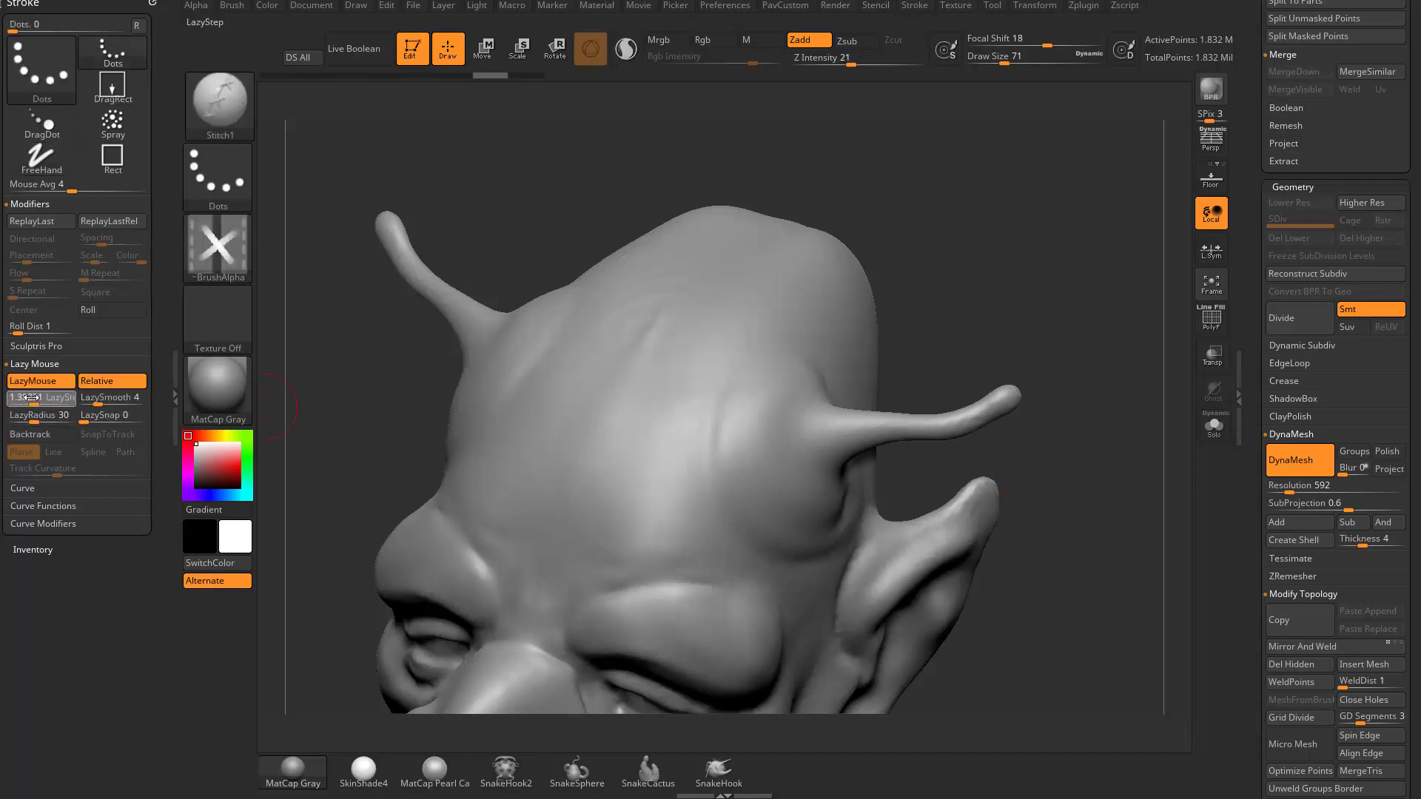
# Step: Set LazyStep to about 1.38 and Z Intensity to 42, drawing and undoing spaced stitch strokes with Roll off
pyautogui.hotkey('ctrl', 'z')
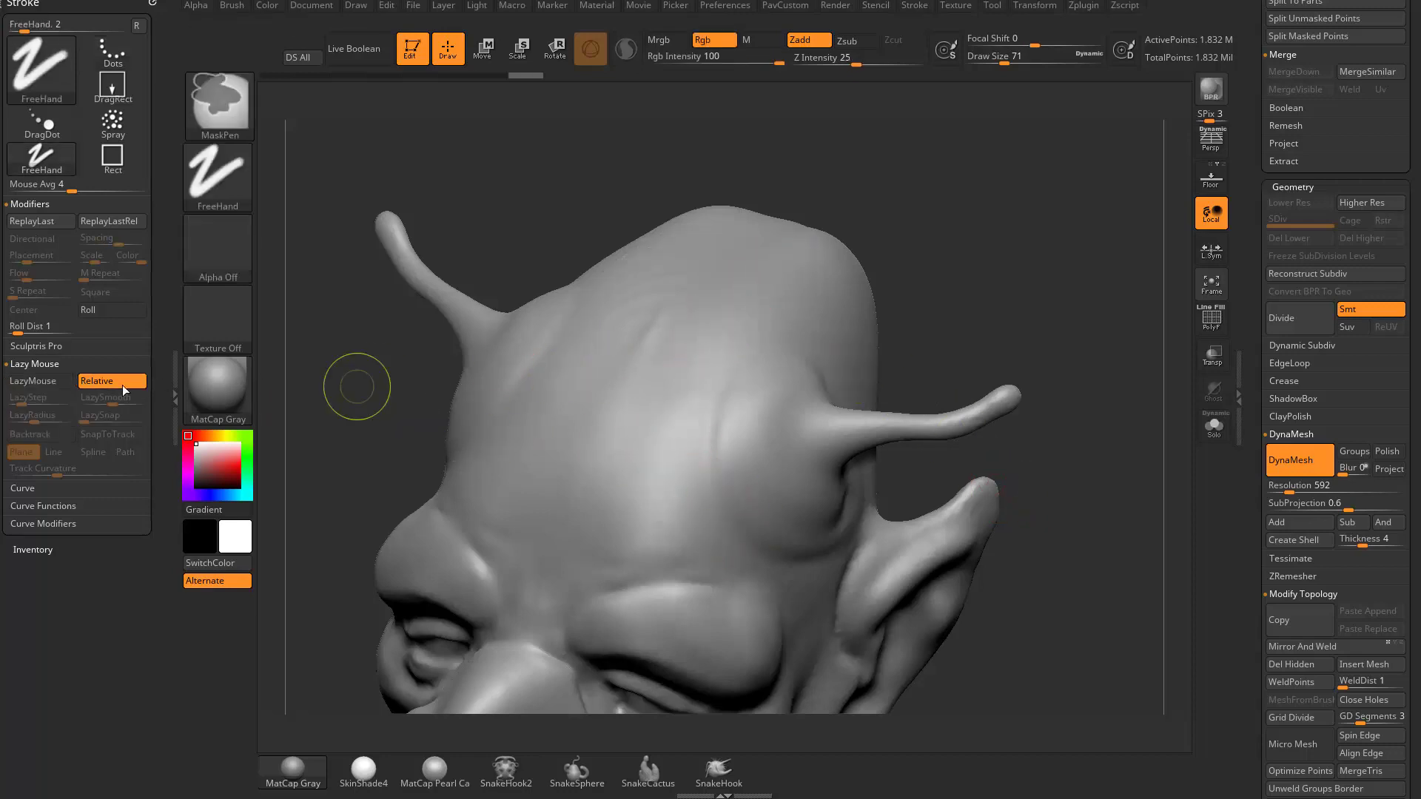
pyautogui.moveTo(742, 266); pyautogui.dragTo(723, 555)
pyautogui.hotkey('ctrl', 'z')
pyautogui.moveTo(851, 64); pyautogui.dragTo(876, 64)
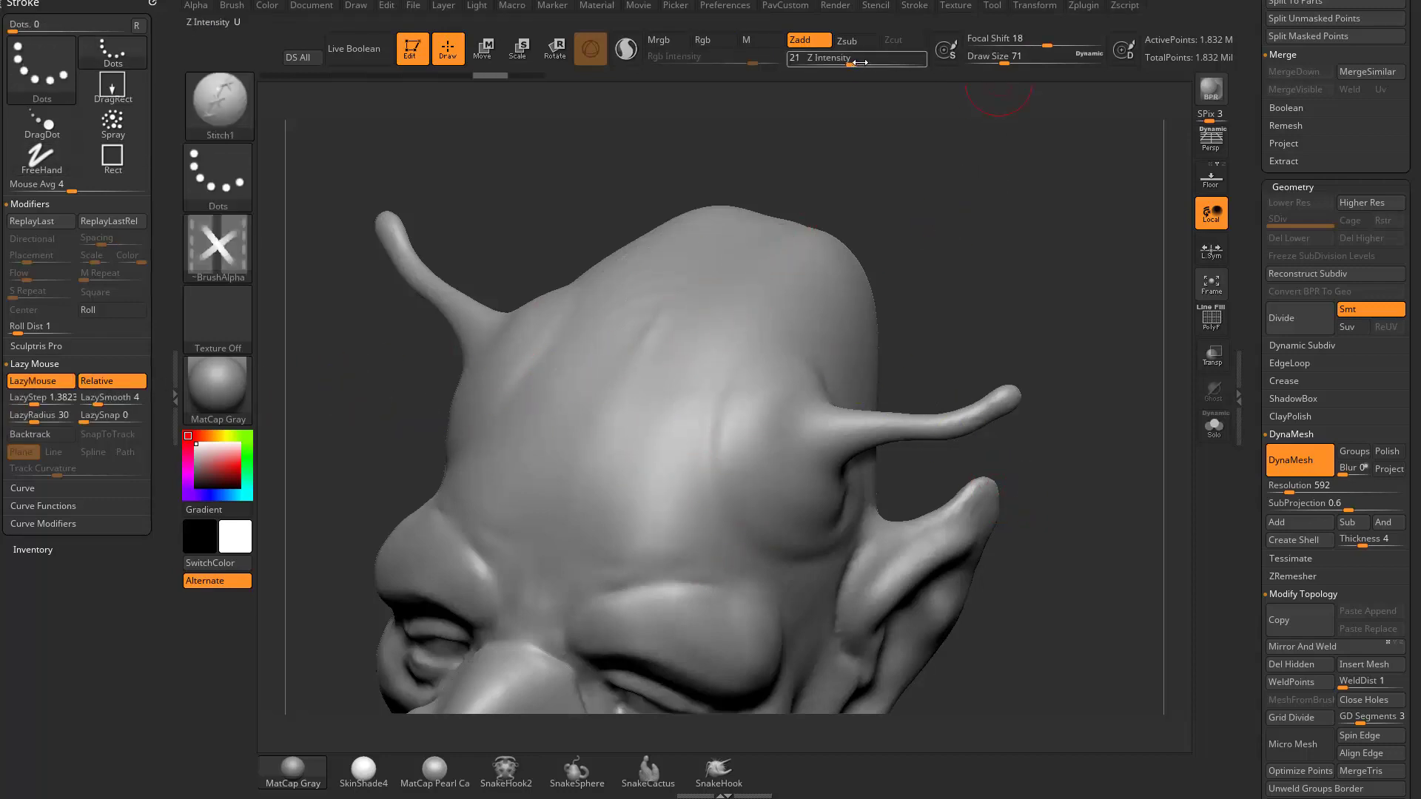
pyautogui.moveTo(698, 349)
pyautogui.mouseDown()
pyautogui.moveTo(673, 481)
pyautogui.moveTo(904, 587)
pyautogui.mouseUp()
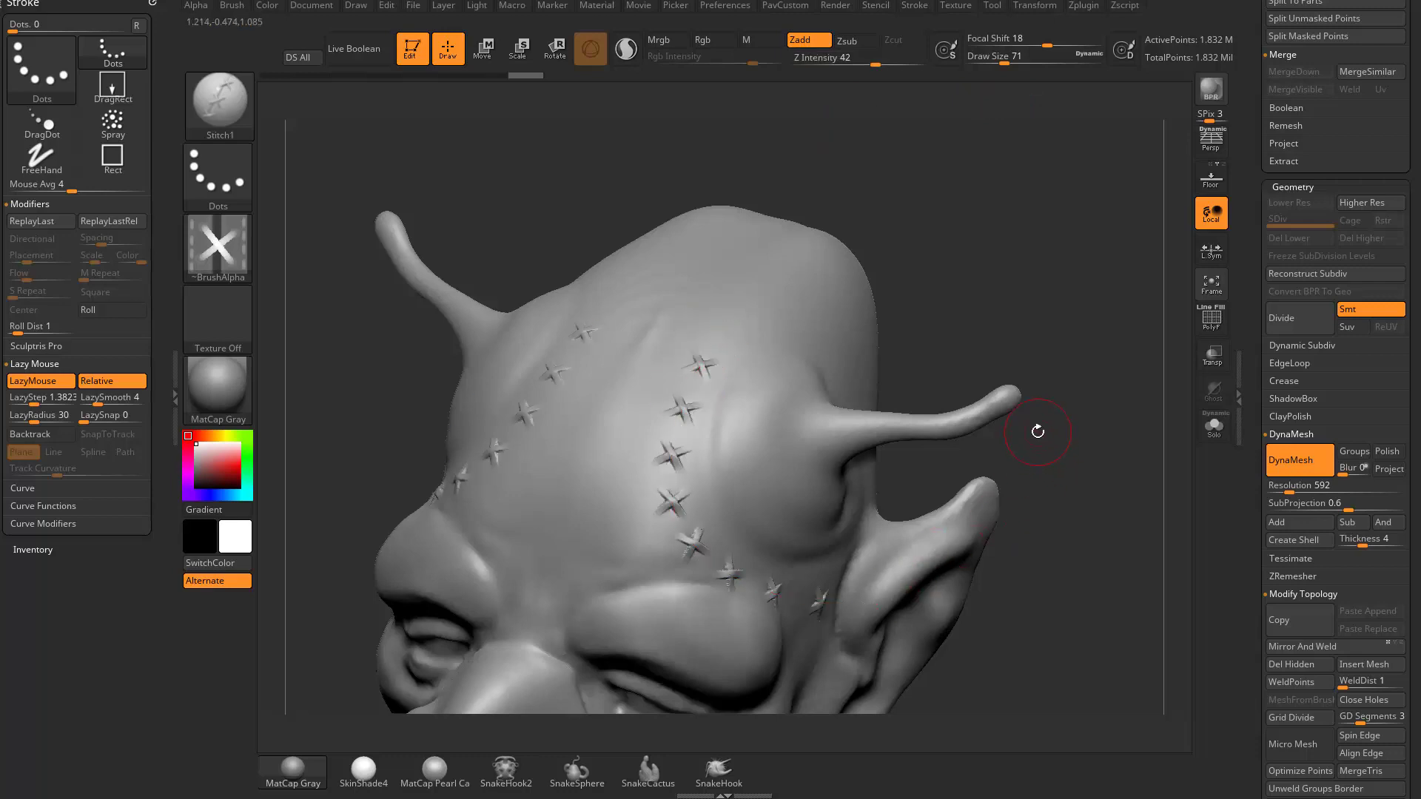
pyautogui.hotkey('ctrl', 'z')
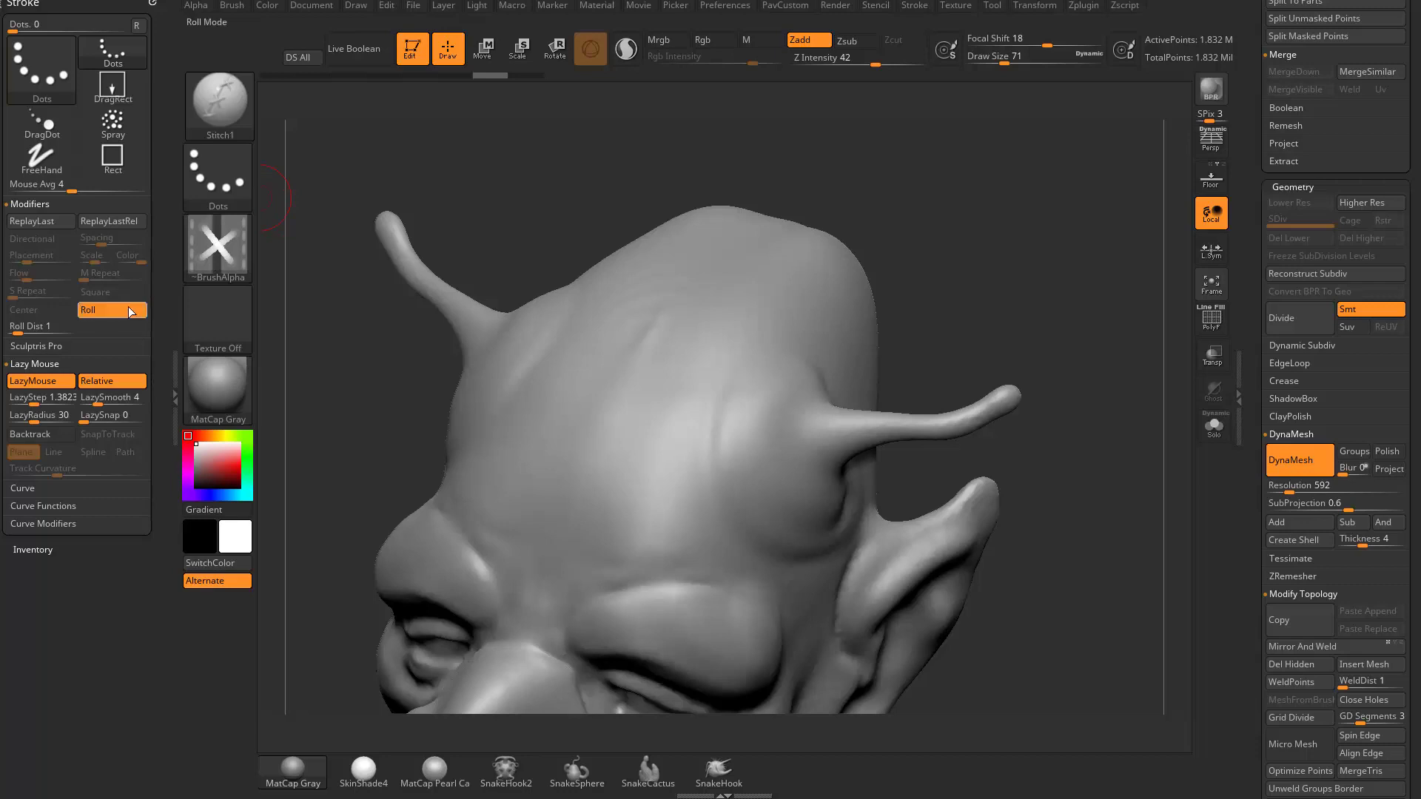
# Step: Re-enable Roll and draw forehead stitch strokes before and after setting LazyStep to 0.25, undoing each one
pyautogui.moveTo(720, 358)
pyautogui.mouseDown()
pyautogui.moveTo(670, 455)
pyautogui.moveTo(785, 574)
pyautogui.mouseUp()
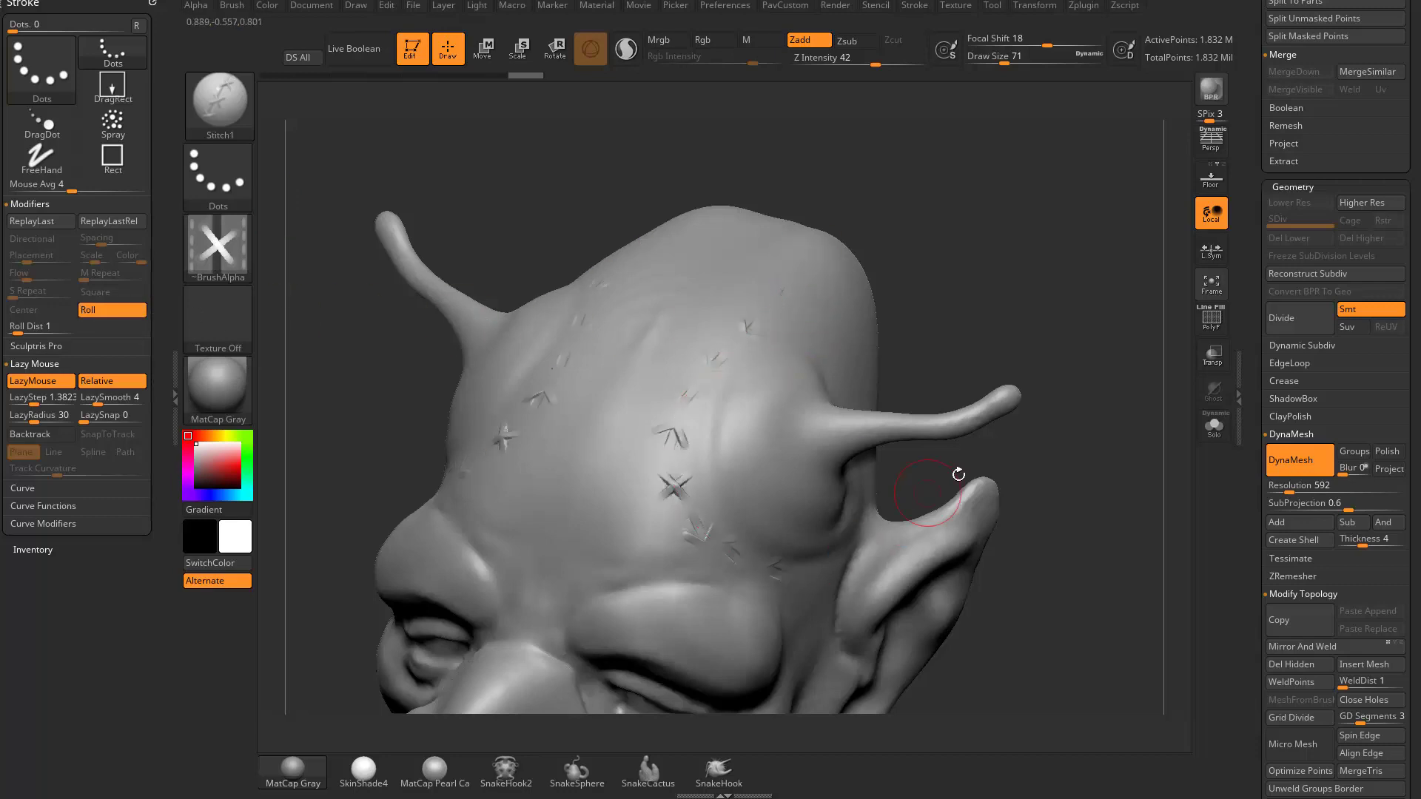
pyautogui.hotkey('ctrl', 'z')
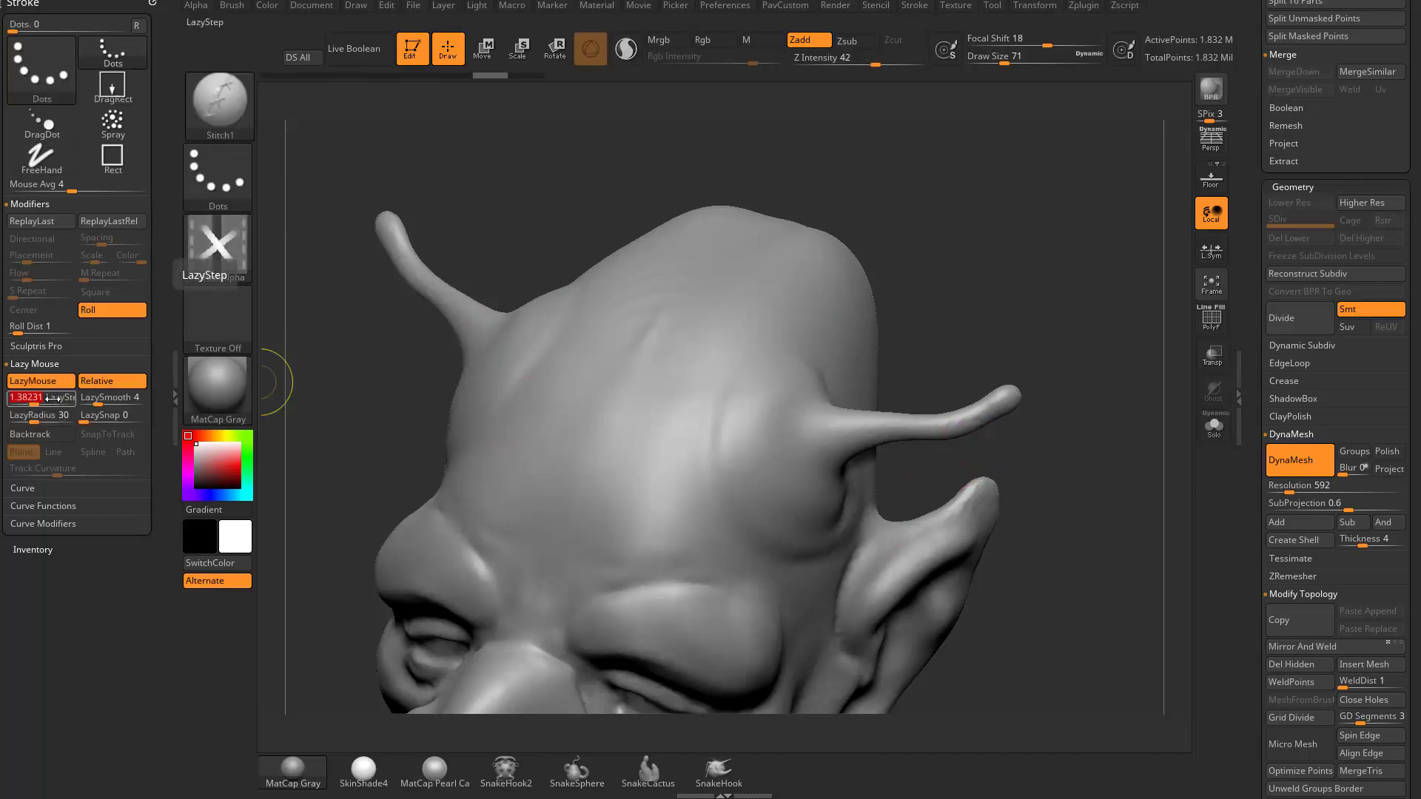
pyautogui.write('5')
pyautogui.press('Return')
pyautogui.moveTo(751, 288)
pyautogui.mouseDown()
pyautogui.moveTo(666, 533)
pyautogui.moveTo(721, 563)
pyautogui.mouseUp()
pyautogui.hotkey('ctrl', 'z')
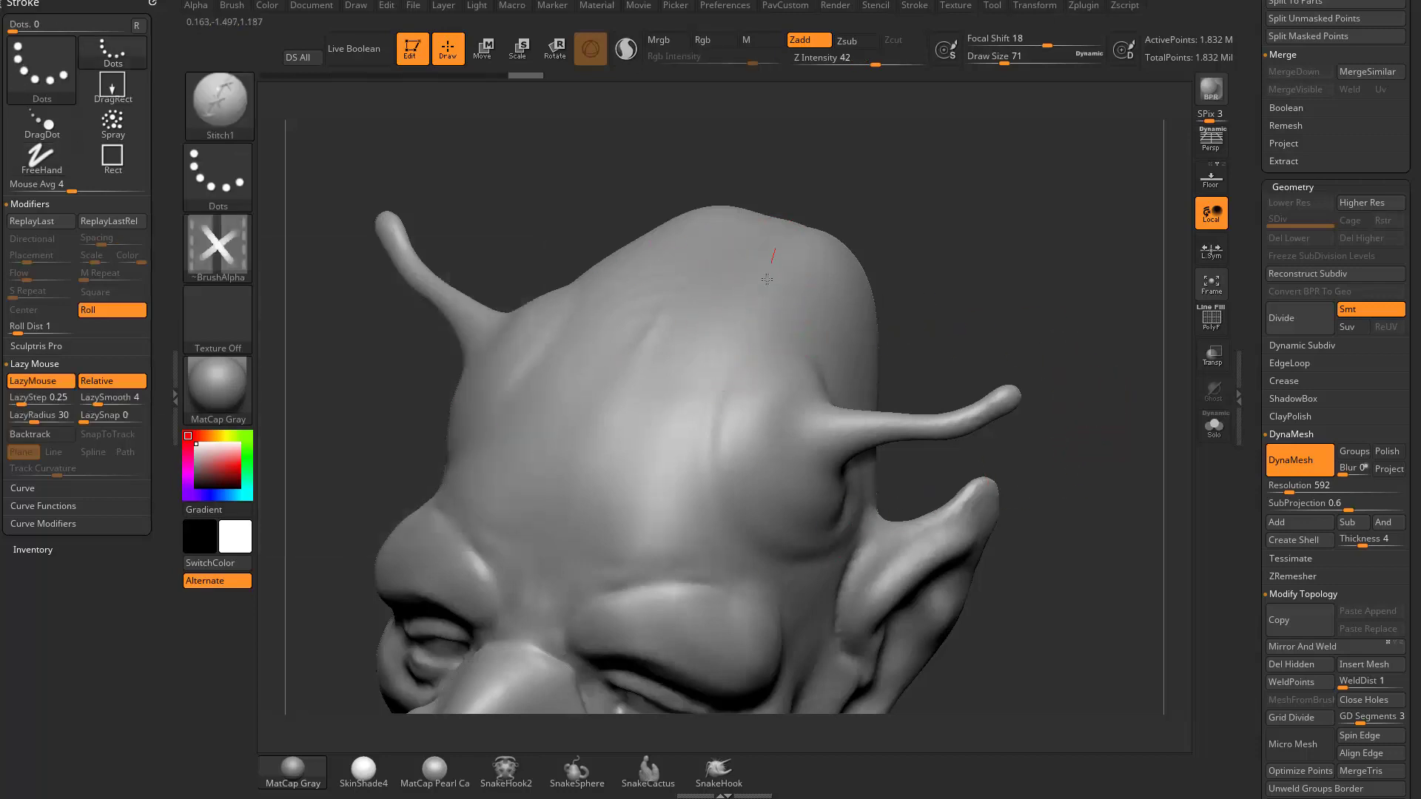
# Step: Draw rolled stitch strokes down the forehead, adjusting the draw size to 77, and undo them
pyautogui.moveTo(705, 368)
pyautogui.mouseDown()
pyautogui.moveTo(677, 481)
pyautogui.moveTo(729, 563)
pyautogui.mouseUp()
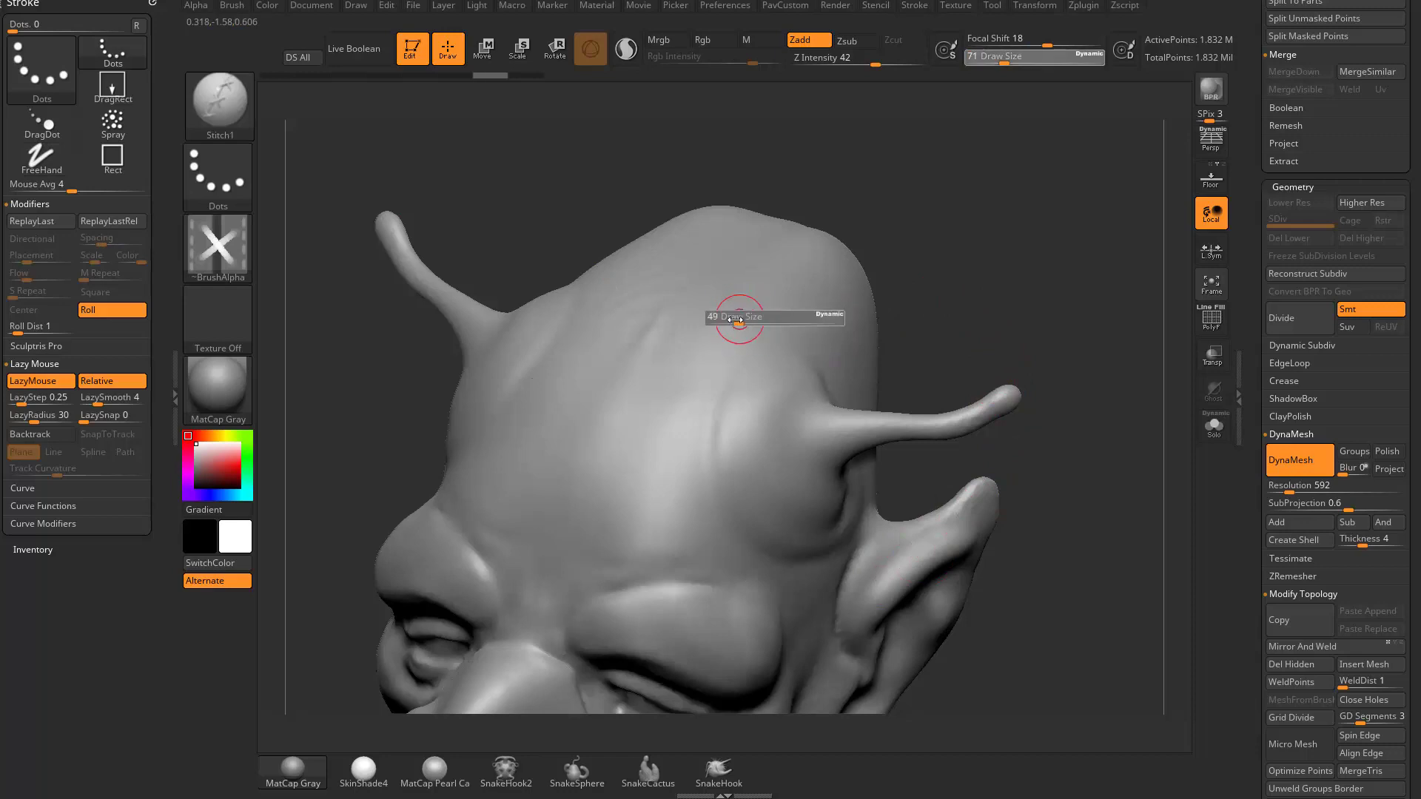
pyautogui.moveTo(735, 320)
pyautogui.mouseDown()
pyautogui.moveTo(763, 311)
pyautogui.moveTo(670, 414)
pyautogui.moveTo(654, 488)
pyautogui.moveTo(797, 604)
pyautogui.mouseUp()
pyautogui.press('s')
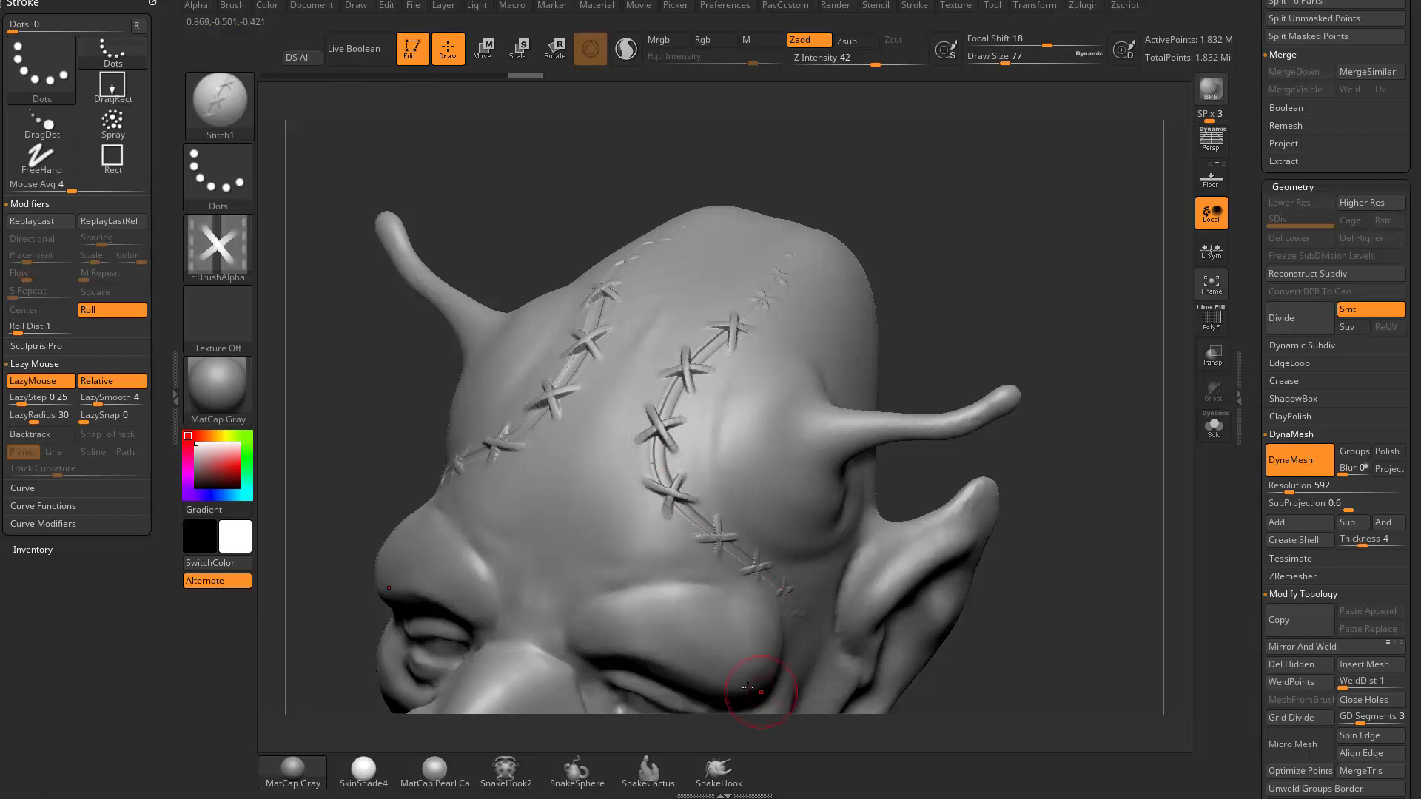
pyautogui.hotkey('ctrl', 'z')
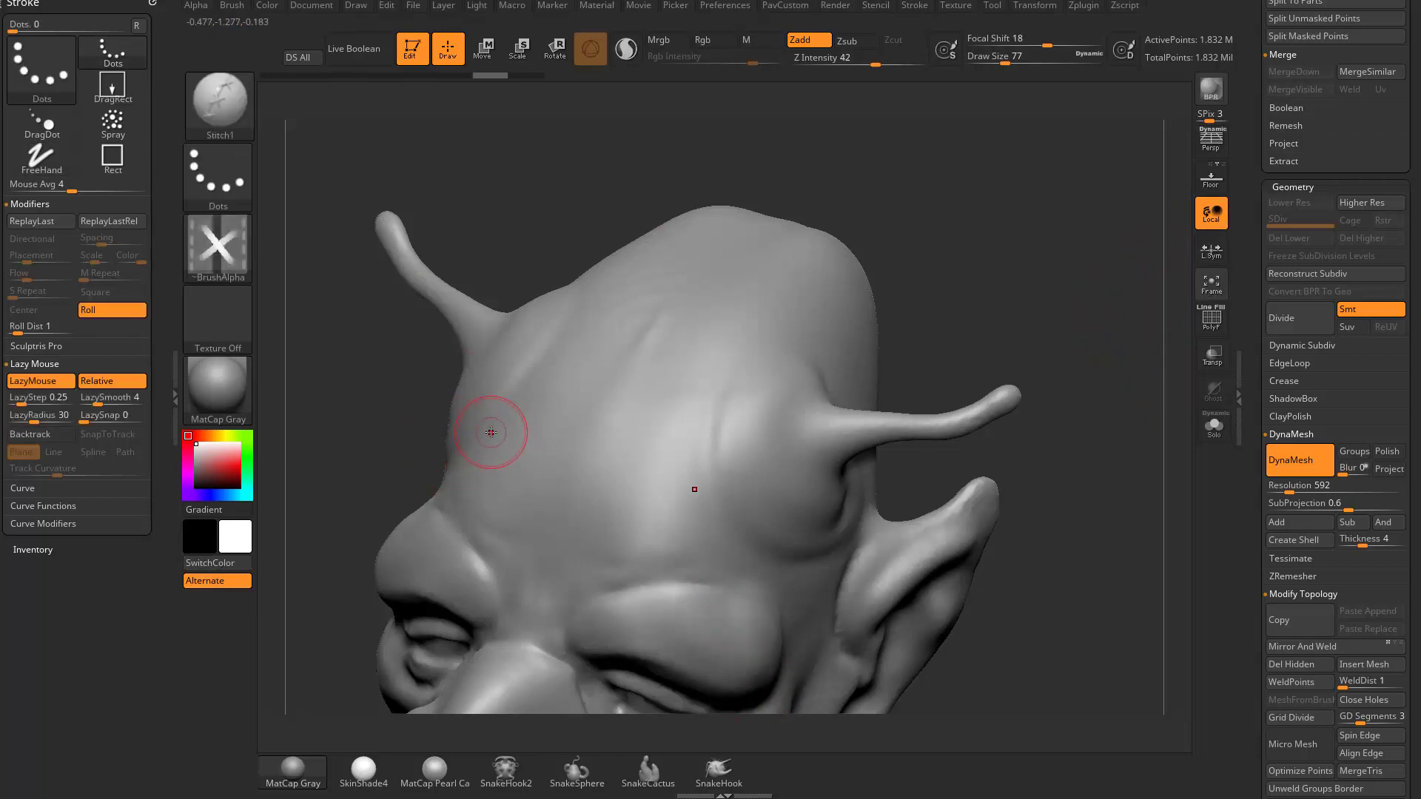
# Step: Dock the Brush palette in the side tray and expand its Tablet Pressure options
pyautogui.click(233, 6)
pyautogui.moveTo(225, 10); pyautogui.dragTo(105, 607)
pyautogui.moveTo(125, 557)
pyautogui.mouseDown()
pyautogui.moveTo(127, 378)
pyautogui.moveTo(140, 359)
pyautogui.mouseUp()
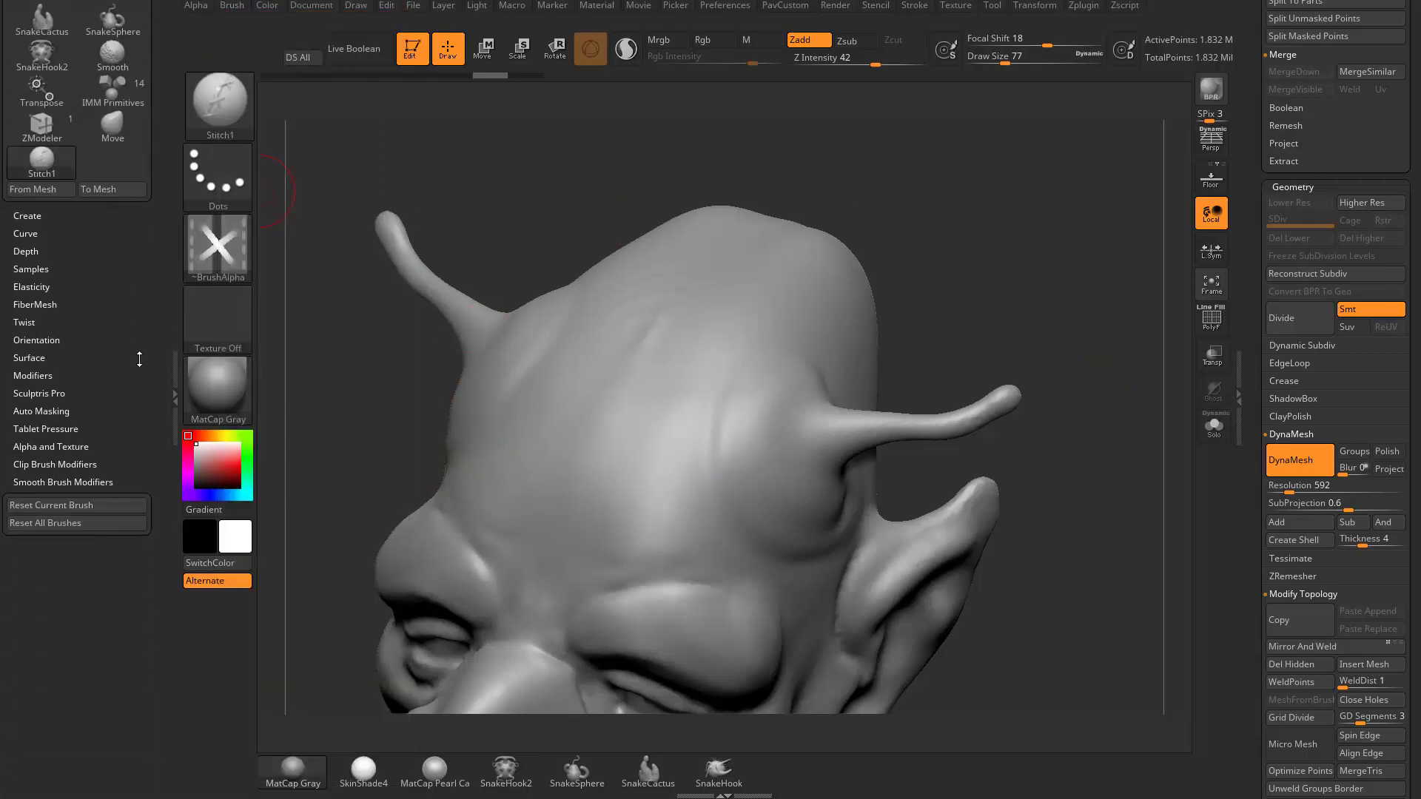
pyautogui.click(51, 429)
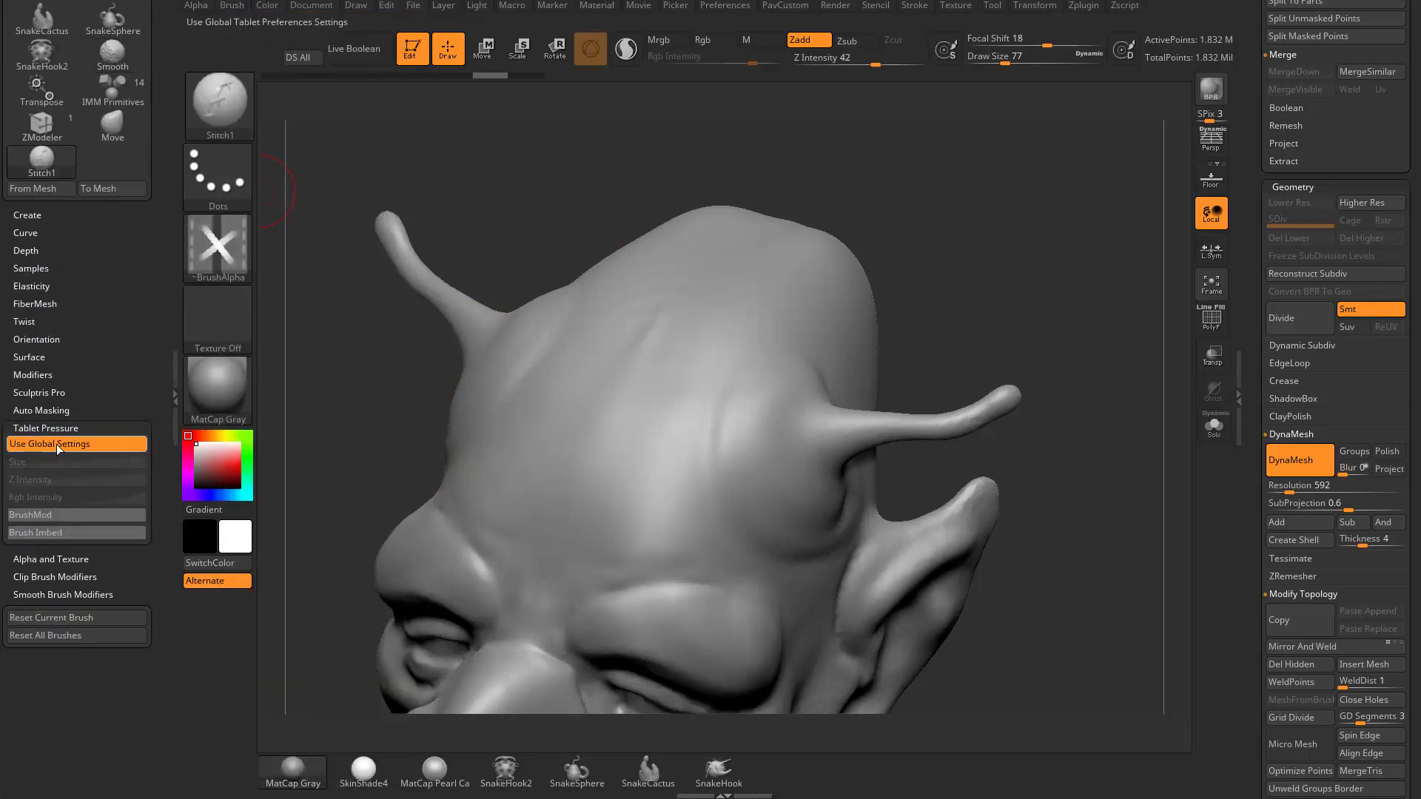
# Step: Turn off Use Global Settings for the Stitch1 brush and flatten its Size and Z Intensity pressure curves at full strength
pyautogui.click(81, 444)
pyautogui.click(64, 461)
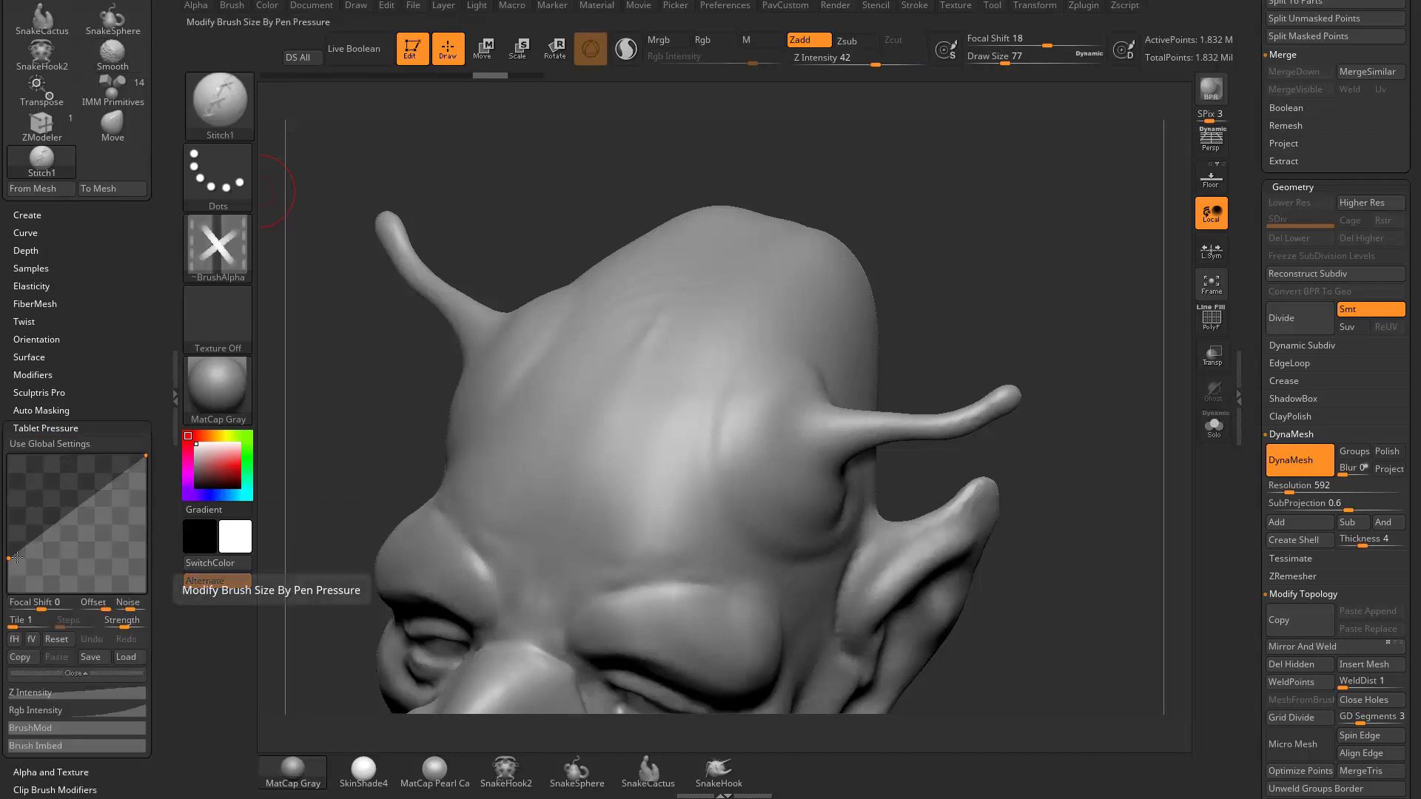
pyautogui.click(45, 692)
pyautogui.moveTo(12, 570); pyautogui.dragTo(9, 475)
pyautogui.click(57, 459)
# Step: Draw and undo a stitch stroke down the forehead, and turn Use Global Settings back on
pyautogui.moveTo(795, 285)
pyautogui.mouseDown()
pyautogui.moveTo(655, 455)
pyautogui.moveTo(722, 573)
pyautogui.mouseUp()
pyautogui.hotkey('ctrl', 'z')
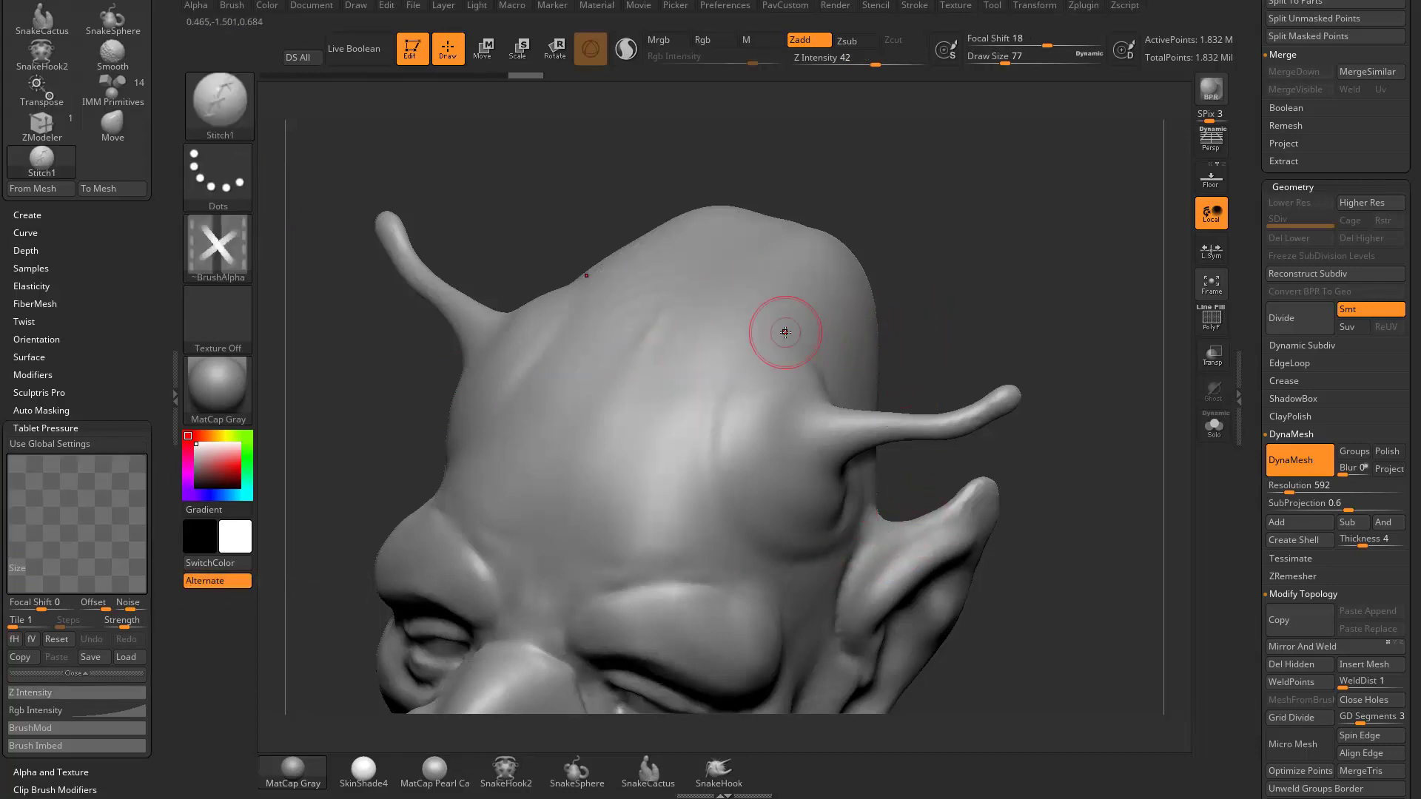
pyautogui.scroll(-1, 90, 445)
pyautogui.click(82, 411)
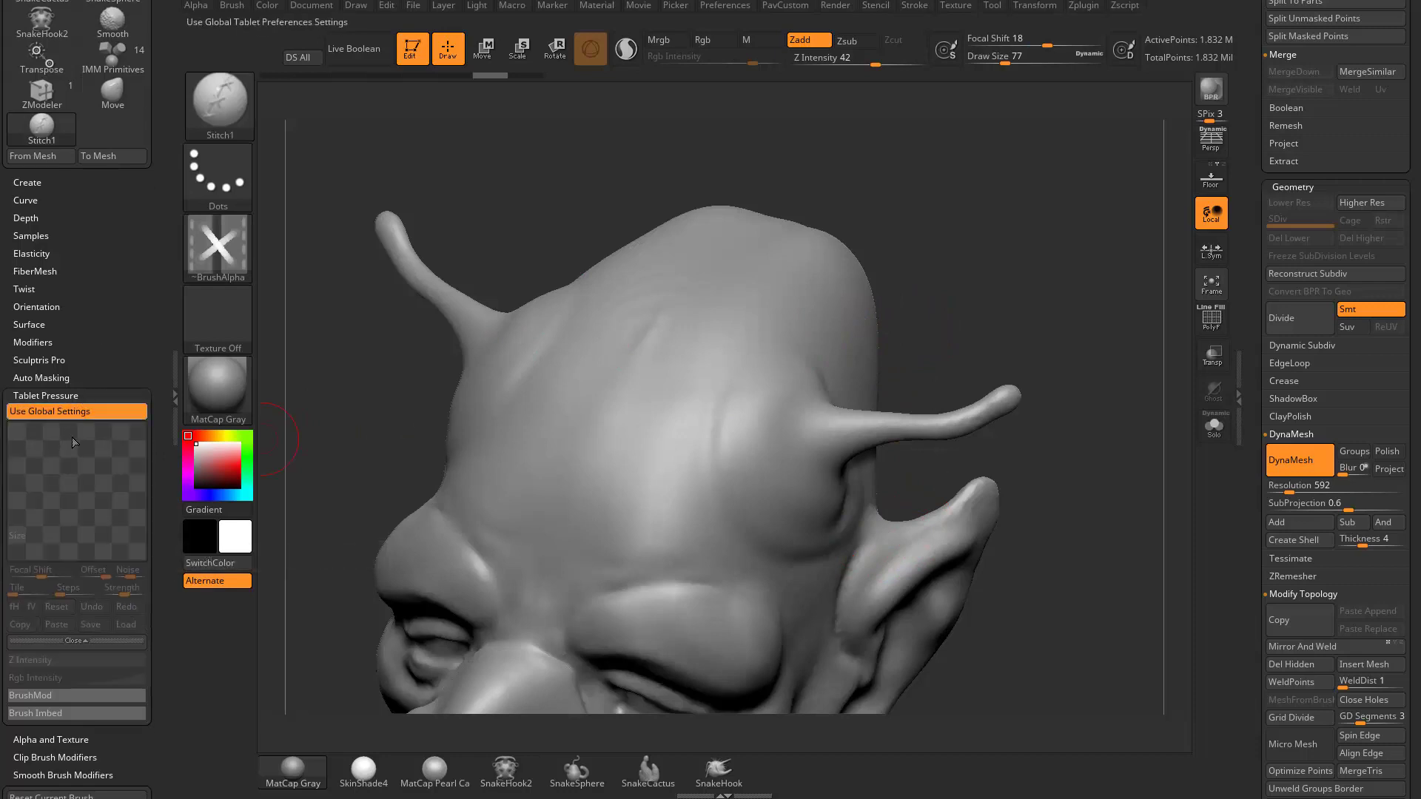
# Step: Turn off Use Tablet in the tablet preferences, then draw two stitch strokes down the forehead, undoing each one
pyautogui.click(738, 6)
pyautogui.click(746, 322)
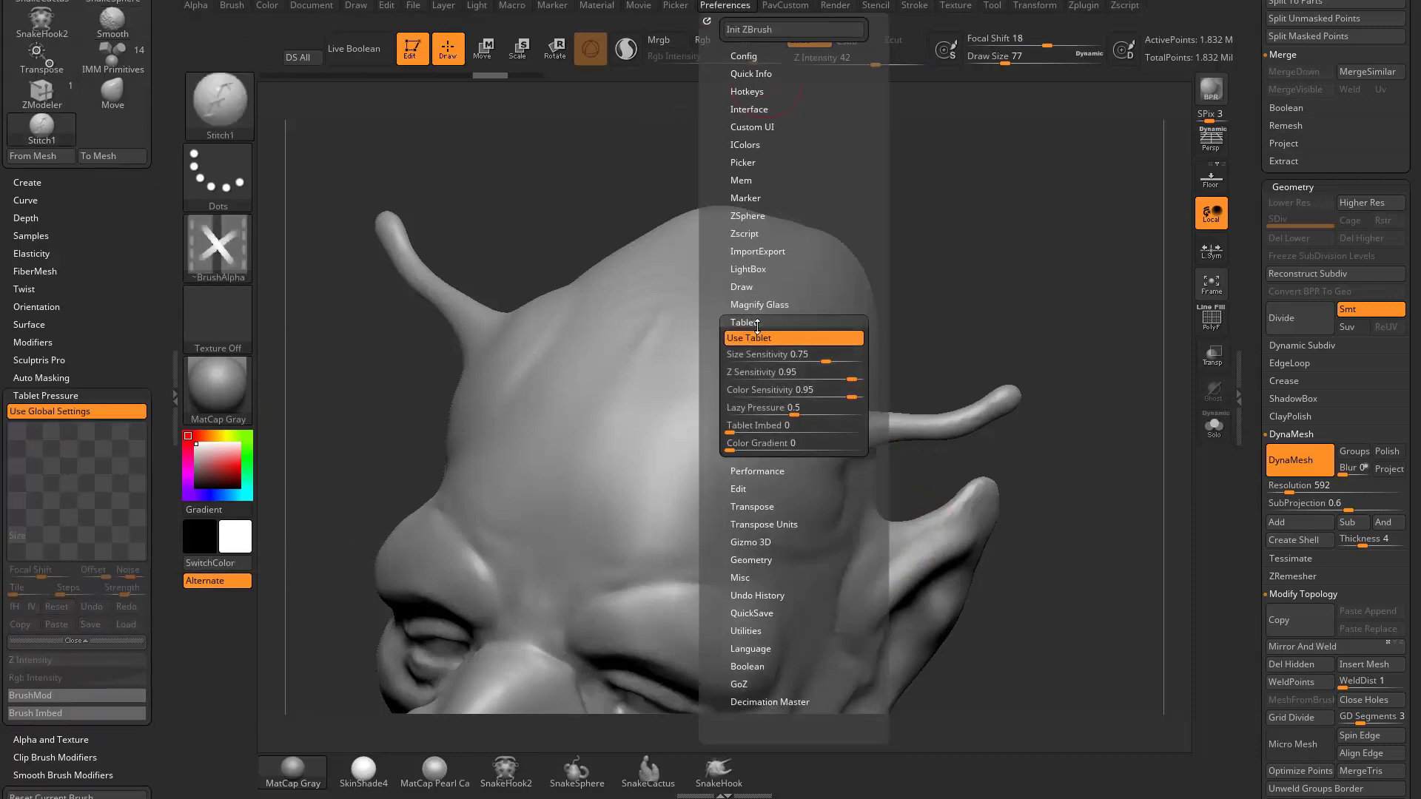
pyautogui.click(749, 338)
pyautogui.moveTo(825, 237)
pyautogui.mouseDown()
pyautogui.moveTo(692, 390)
pyautogui.moveTo(651, 485)
pyautogui.moveTo(681, 474)
pyautogui.moveTo(719, 518)
pyautogui.mouseUp()
pyautogui.hotkey('ctrl', 'z')
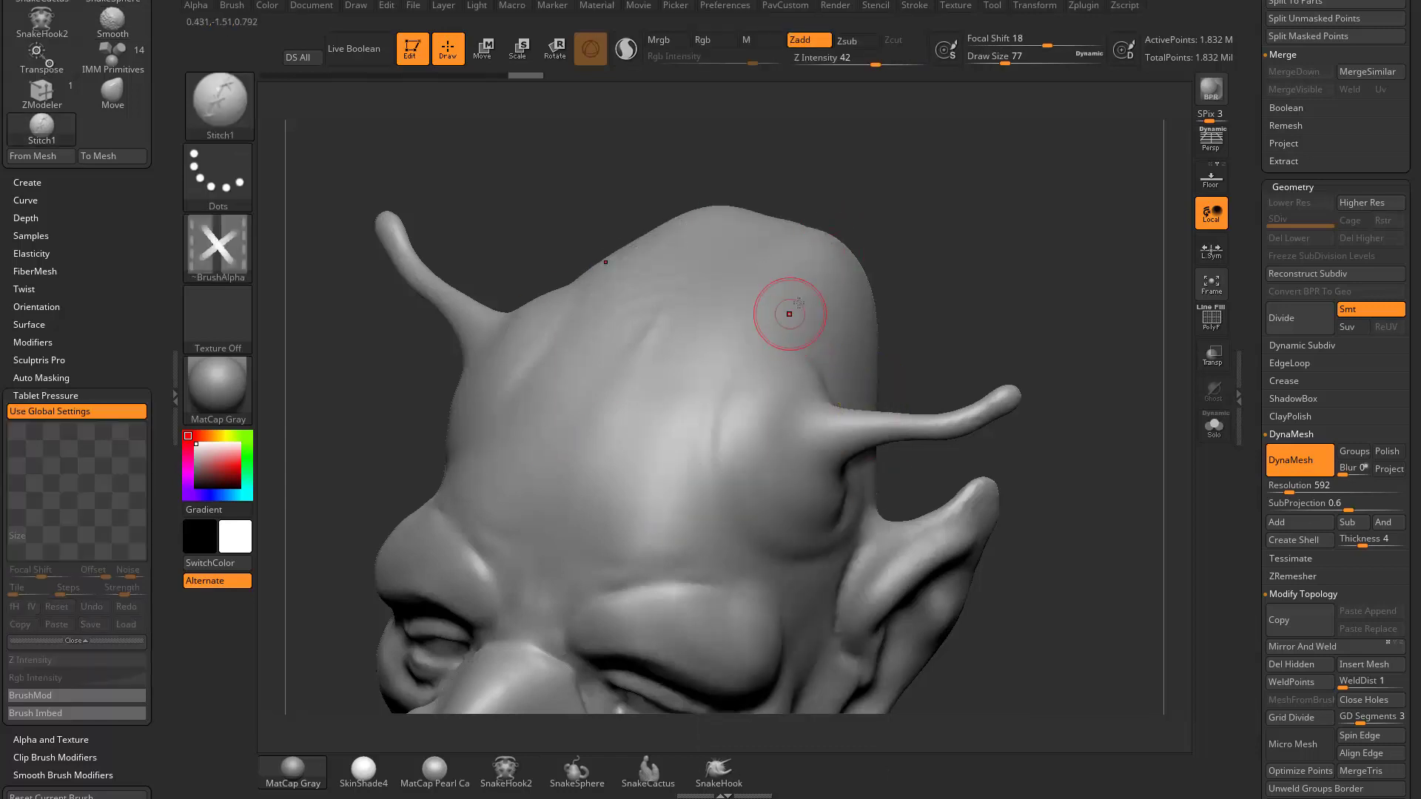
pyautogui.moveTo(789, 314)
pyautogui.mouseDown()
pyautogui.moveTo(670, 455)
pyautogui.moveTo(638, 524)
pyautogui.mouseUp()
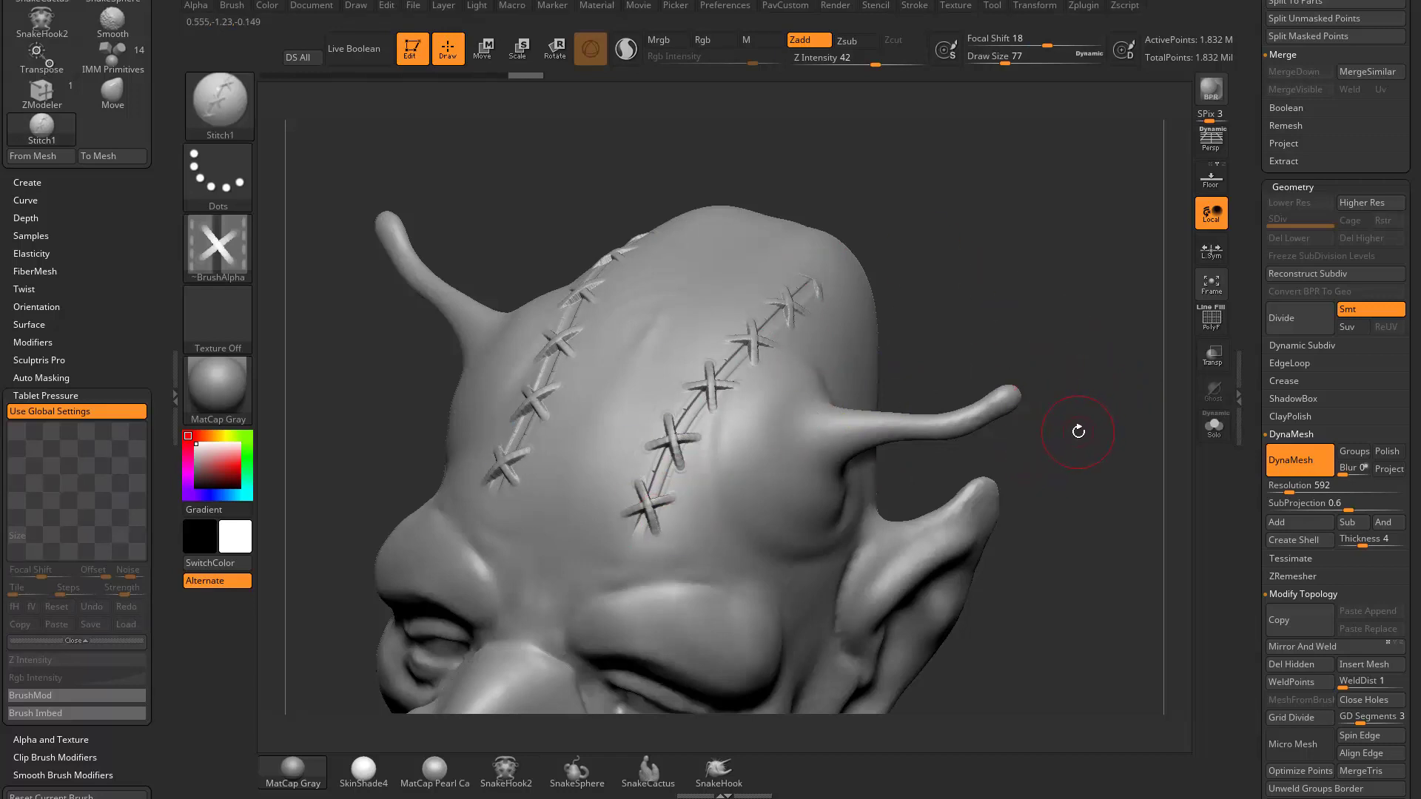
pyautogui.hotkey('ctrl', 'z')
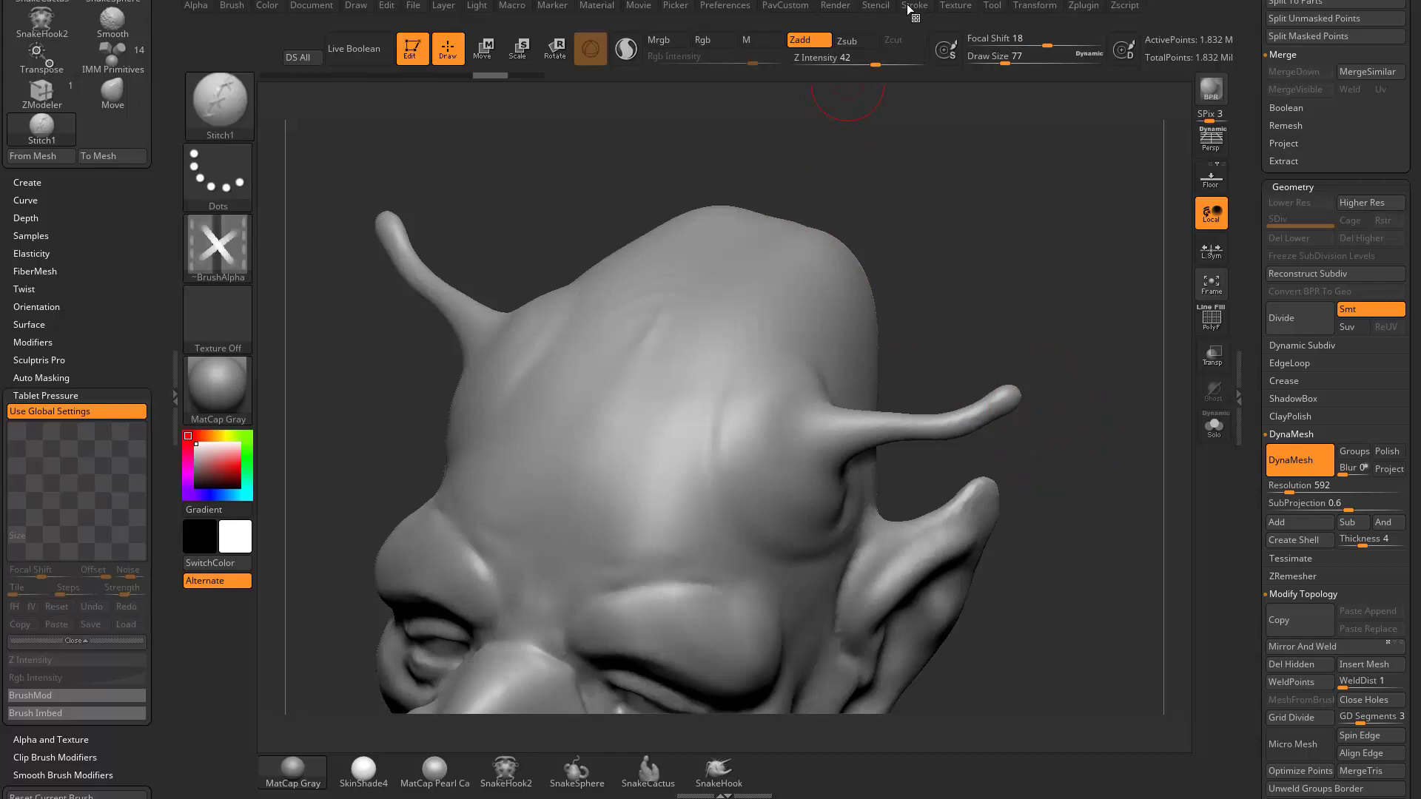
# Step: Turn Use Tablet back on and collapse the tablet preferences
pyautogui.click(725, 6)
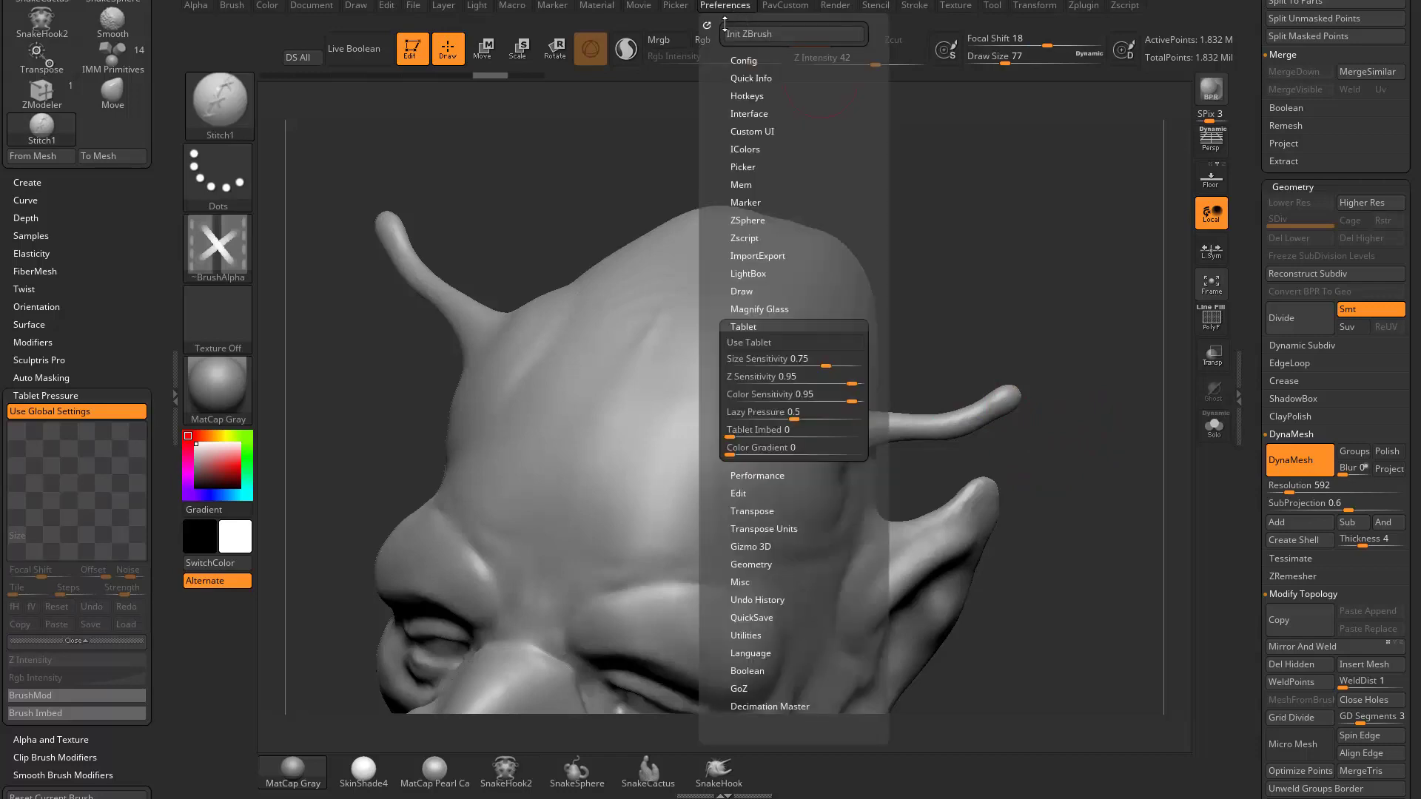
pyautogui.click(776, 346)
pyautogui.click(773, 327)
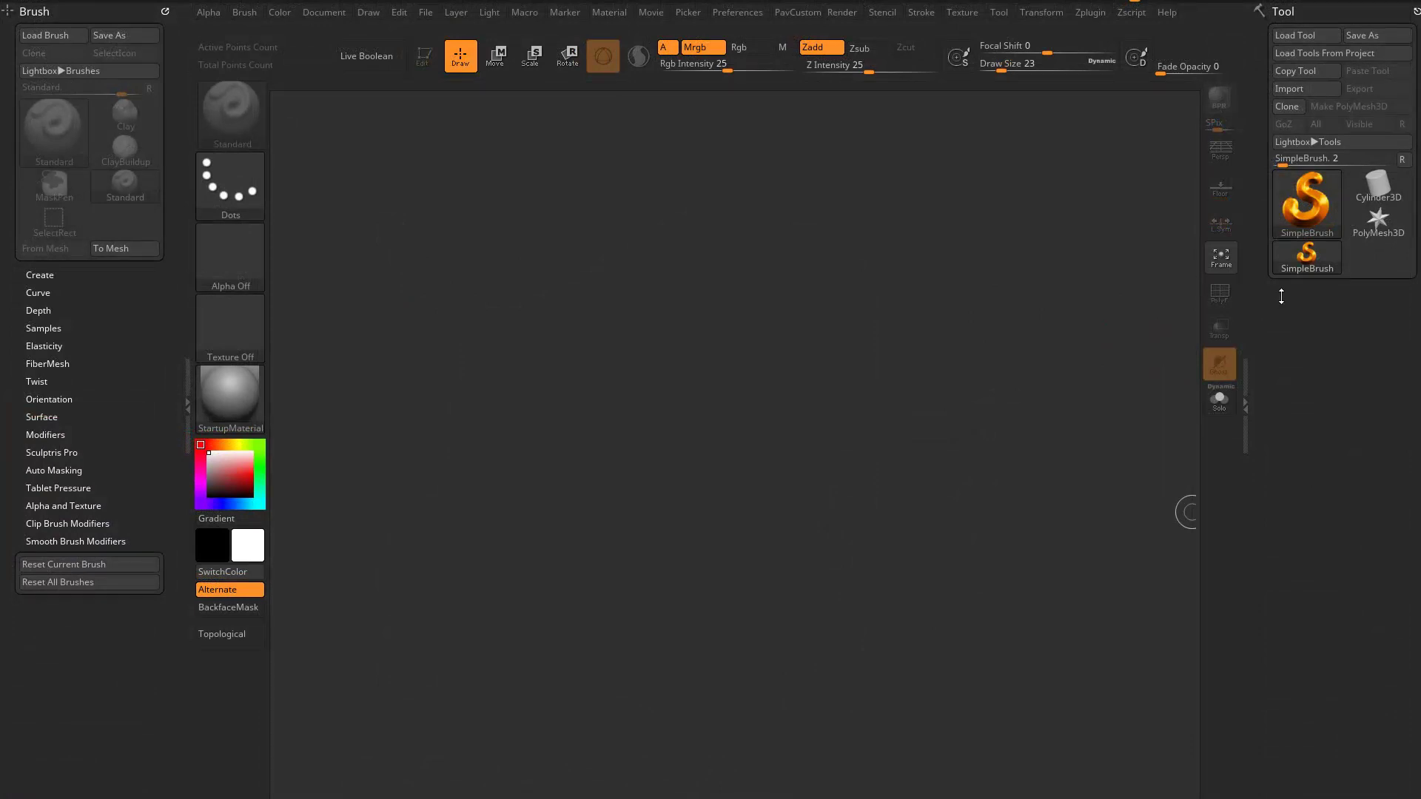
# Step: Draw a Sphere3D on the empty canvas, enter Edit mode and convert it to a PolyMesh3D
pyautogui.click(1306, 204)
pyautogui.click(581, 270)
pyautogui.moveTo(592, 469); pyautogui.dragTo(617, 472)
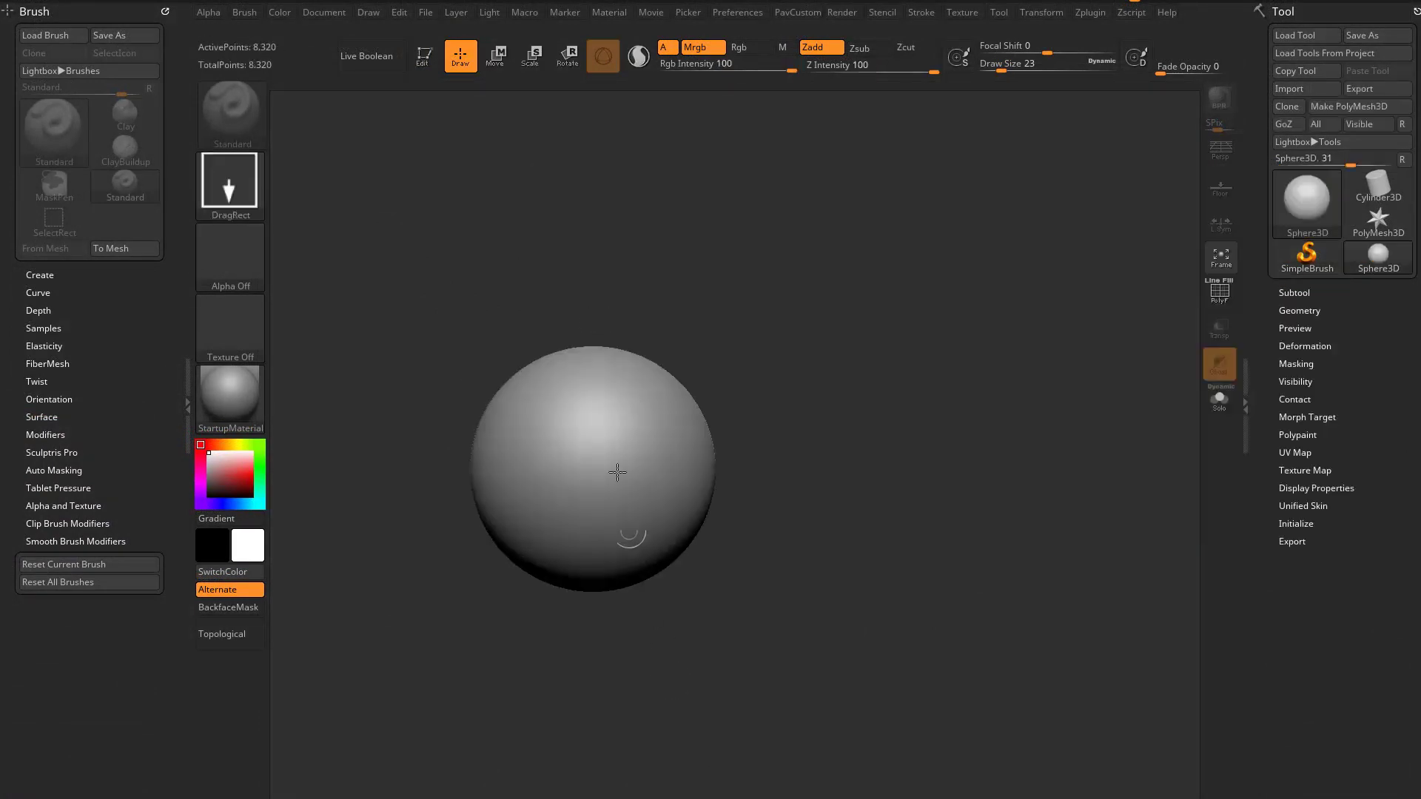
pyautogui.click(423, 55)
pyautogui.click(1332, 106)
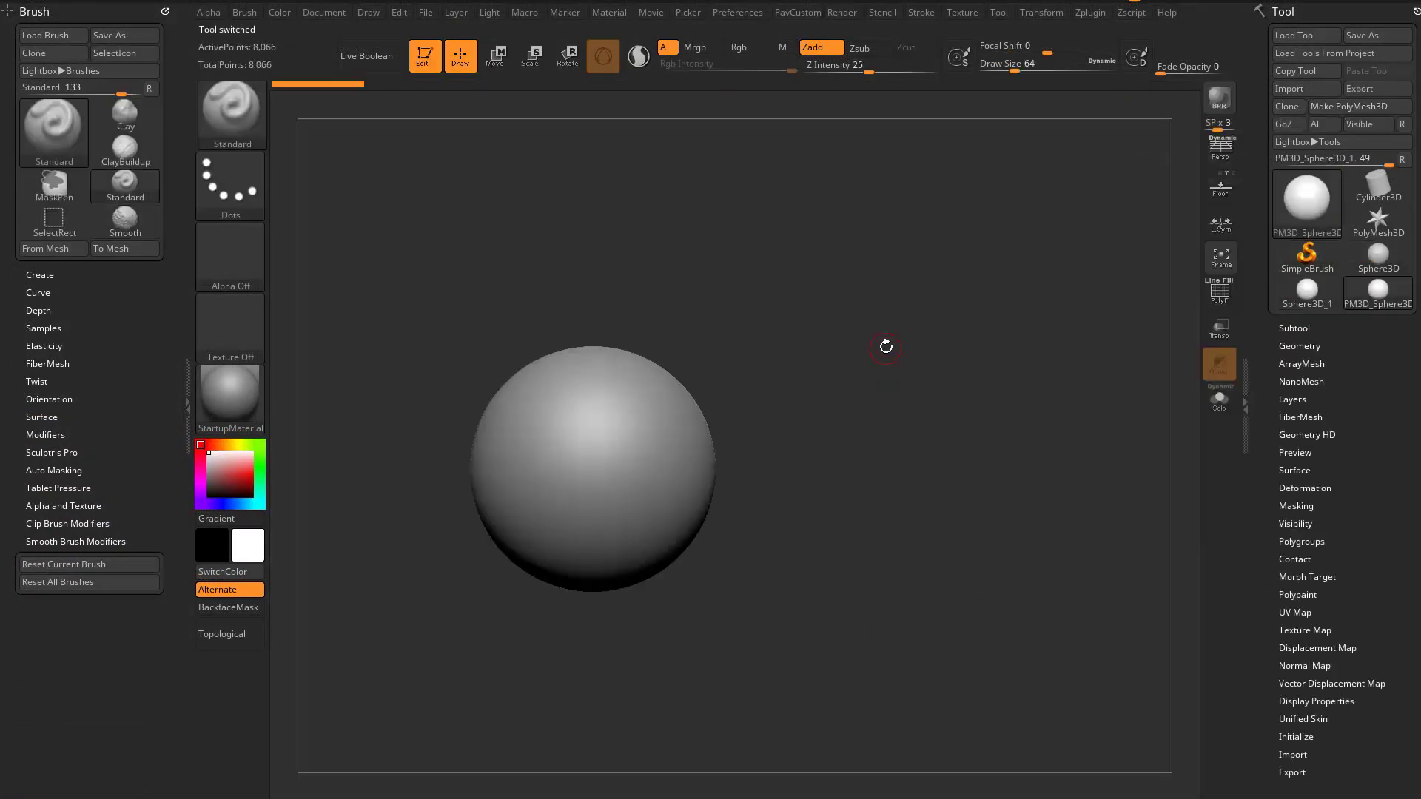
# Step: Subdivide the sphere twice and select the Hatch brush
pyautogui.keyDown('alt'); pyautogui.moveTo(885, 346); pyautogui.dragTo(907, 372); pyautogui.keyUp('alt')
pyautogui.hotkey('ctrl', 'd')
pyautogui.hotkey('ctrl', 'd')
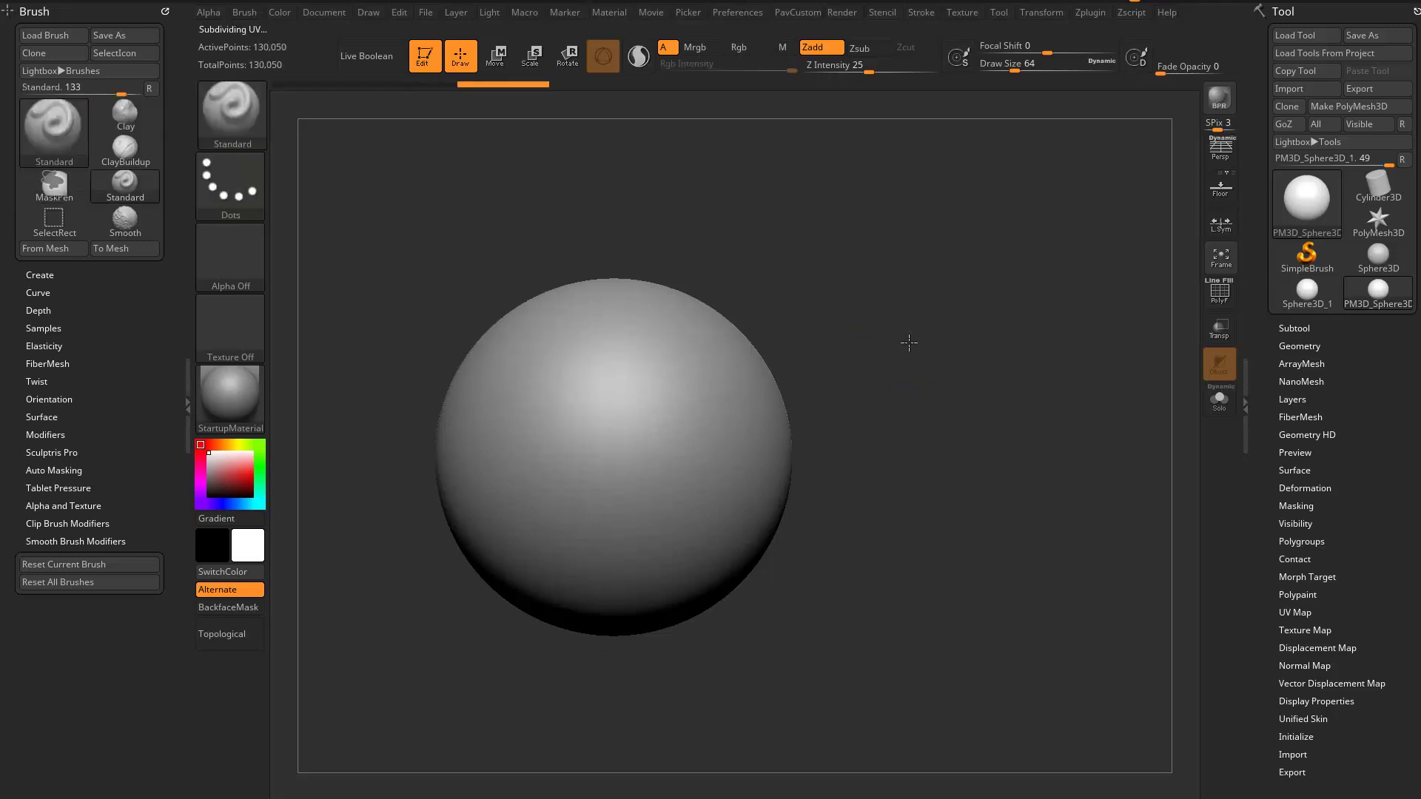
pyautogui.press('b')
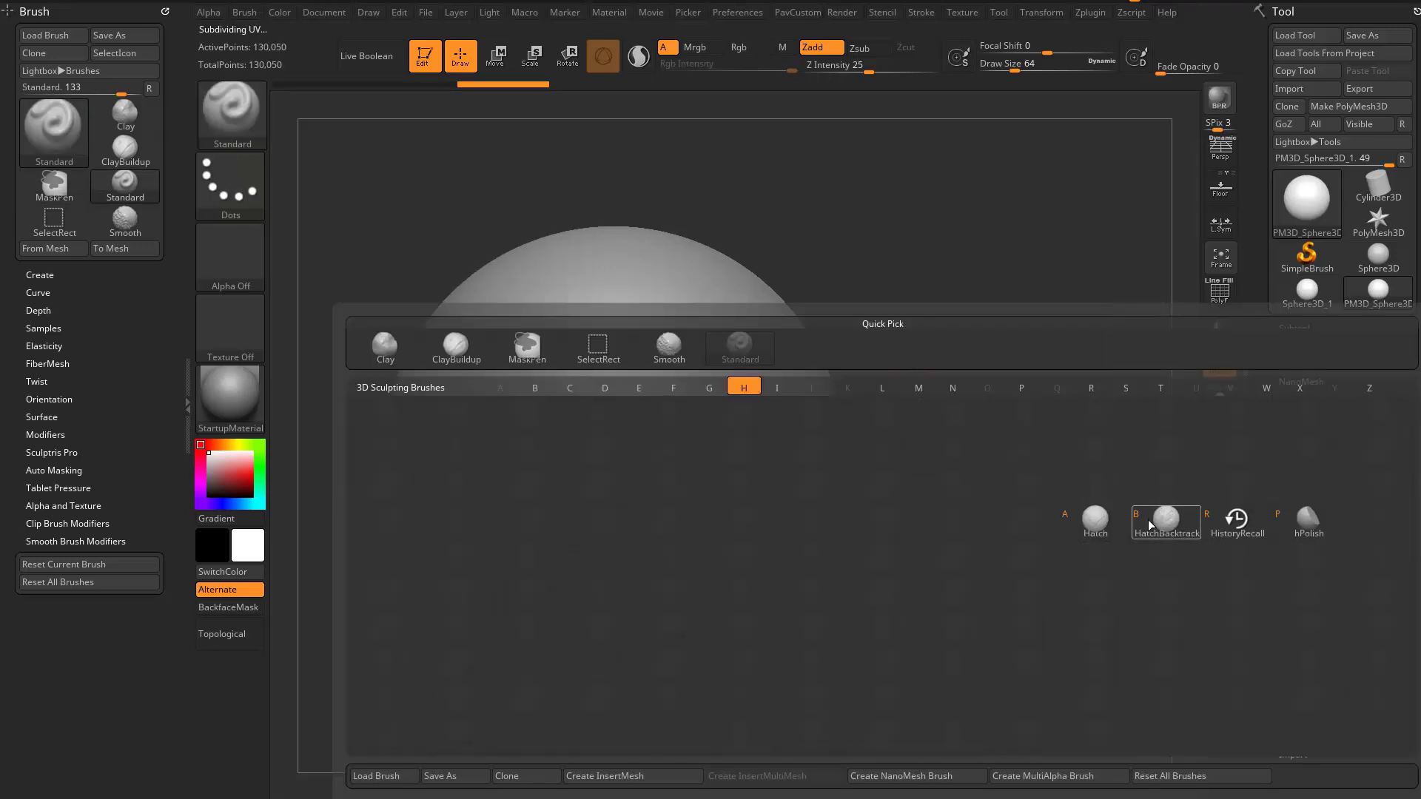
pyautogui.click(1094, 521)
pyautogui.press('b')
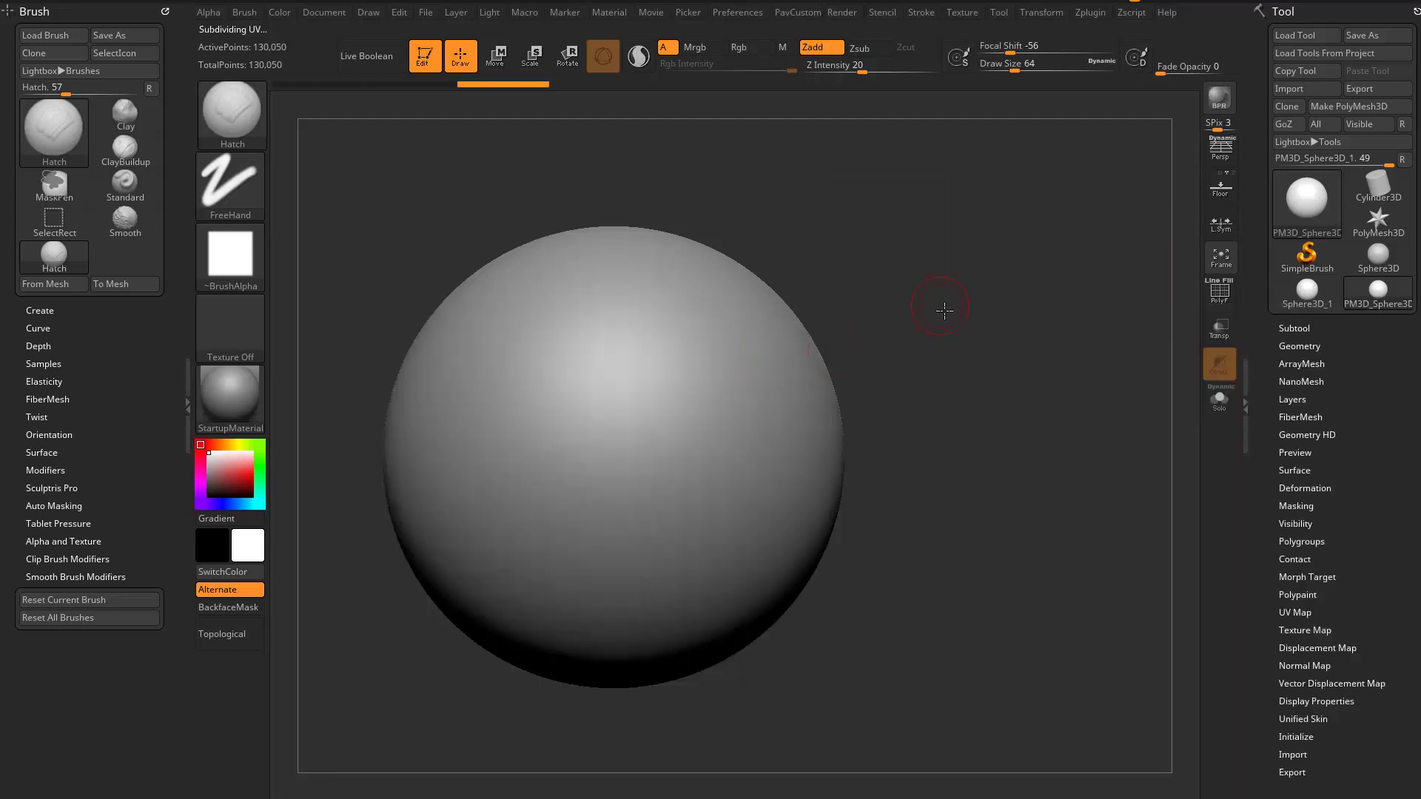
# Step: Set the draw size to 59 and draw parallel diagonal Hatch strokes across the front of the sphere
pyautogui.keyDown('alt'); pyautogui.moveTo(942, 311); pyautogui.dragTo(966, 331); pyautogui.keyUp('alt')
pyautogui.press('s')
pyautogui.click(694, 411)
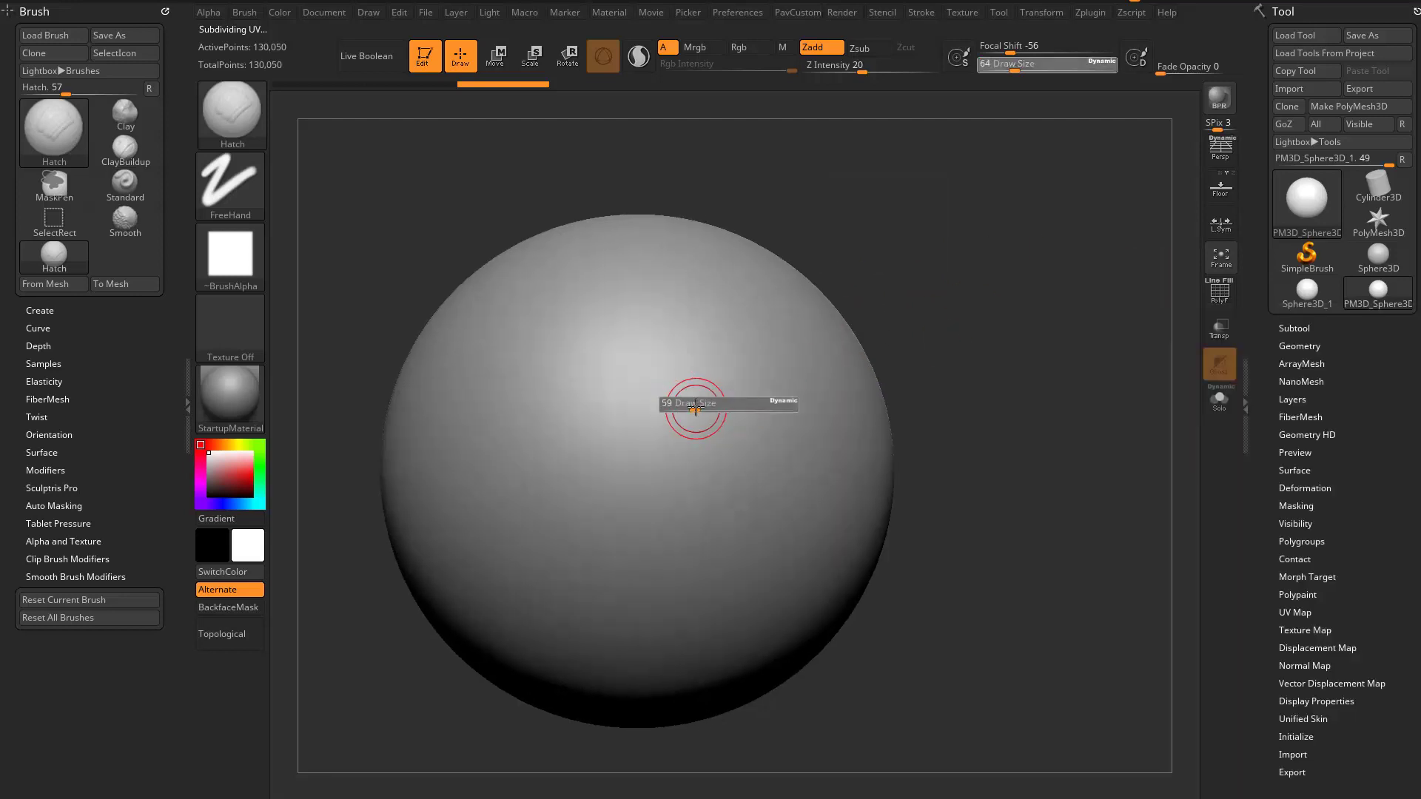
pyautogui.moveTo(775, 334); pyautogui.dragTo(592, 490)
pyautogui.moveTo(737, 389); pyautogui.dragTo(618, 501)
pyautogui.moveTo(782, 426); pyautogui.dragTo(639, 540)
pyautogui.moveTo(801, 459); pyautogui.dragTo(630, 601)
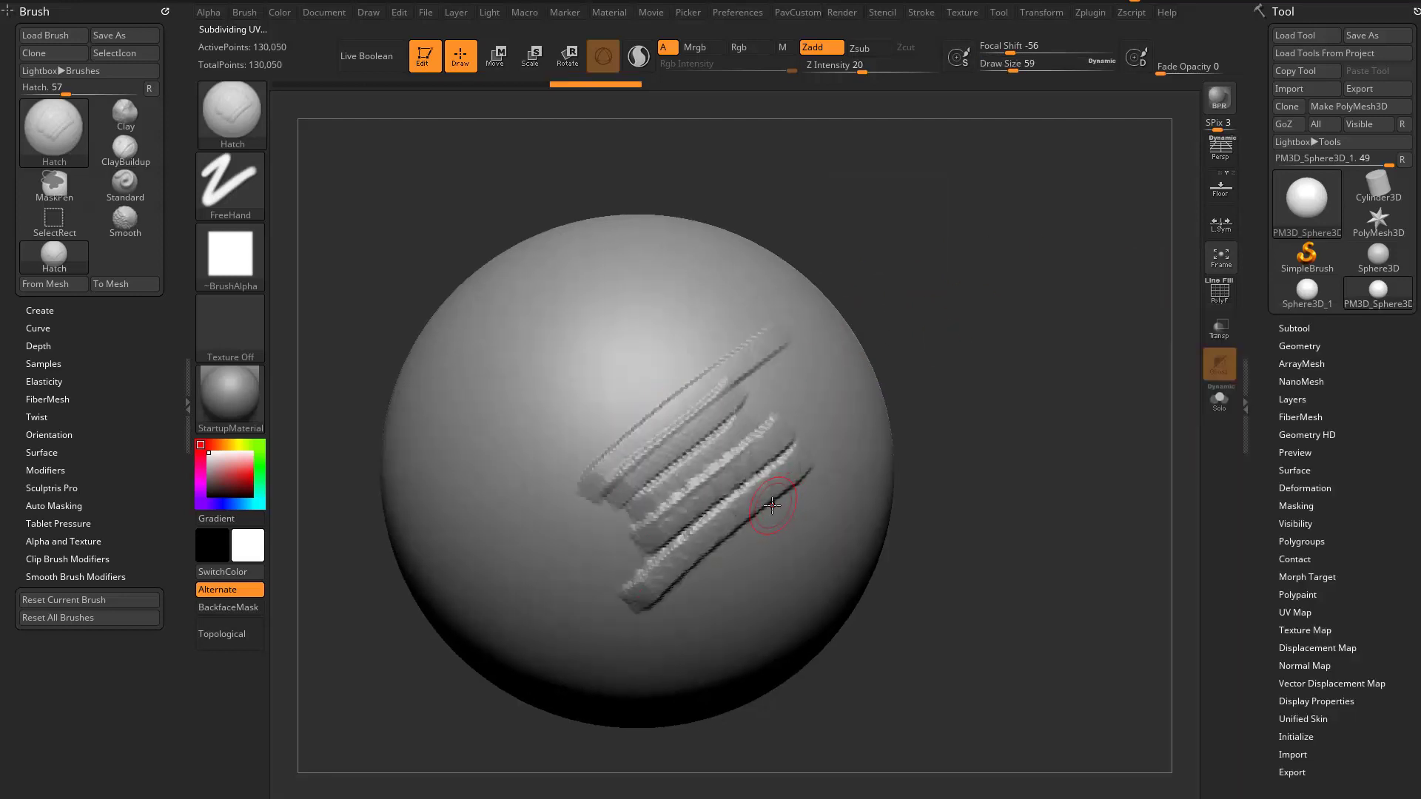
# Step: Turn on Backtrack under Lazy Mouse and draw more Hatch strokes on the sphere
pyautogui.click(925, 13)
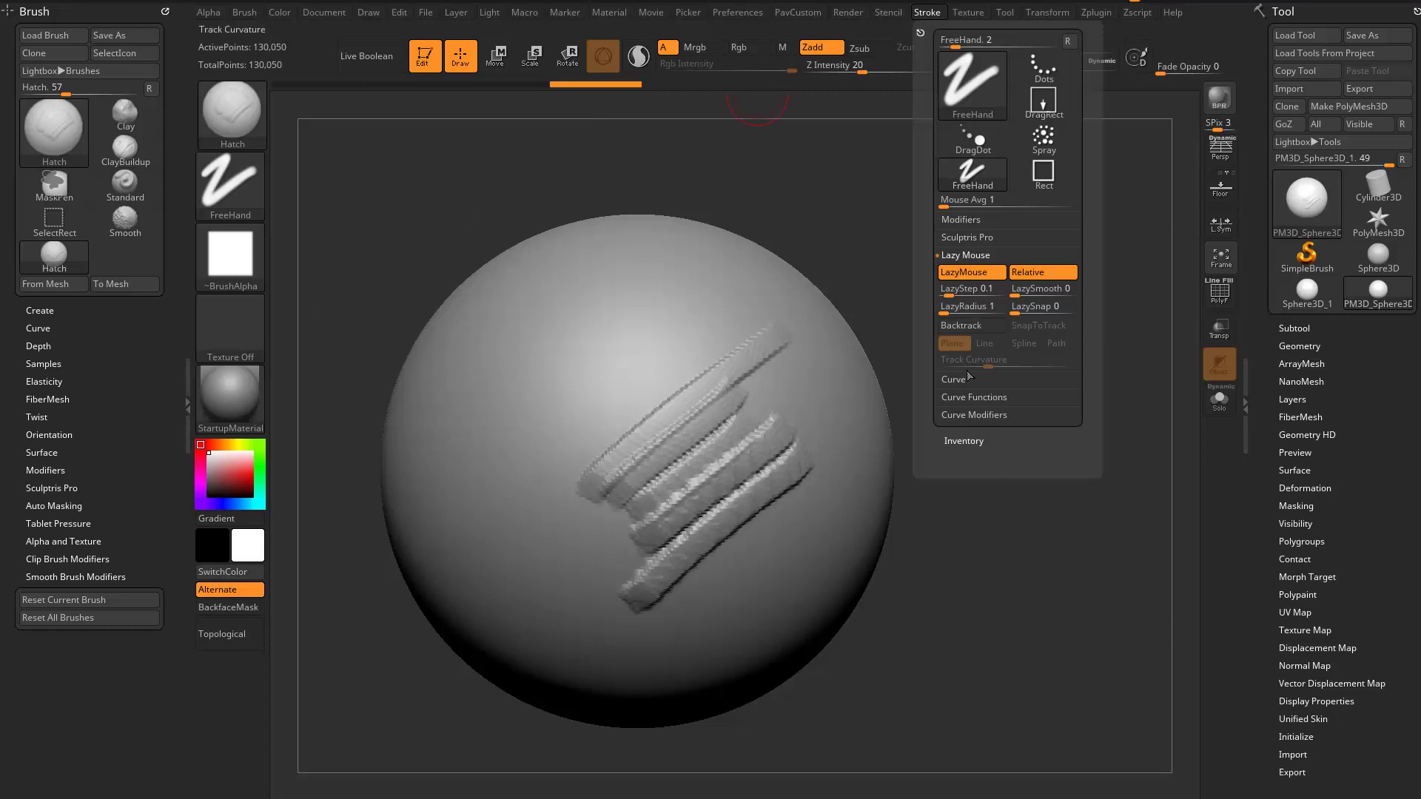
pyautogui.click(961, 325)
pyautogui.moveTo(622, 321); pyautogui.dragTo(530, 449)
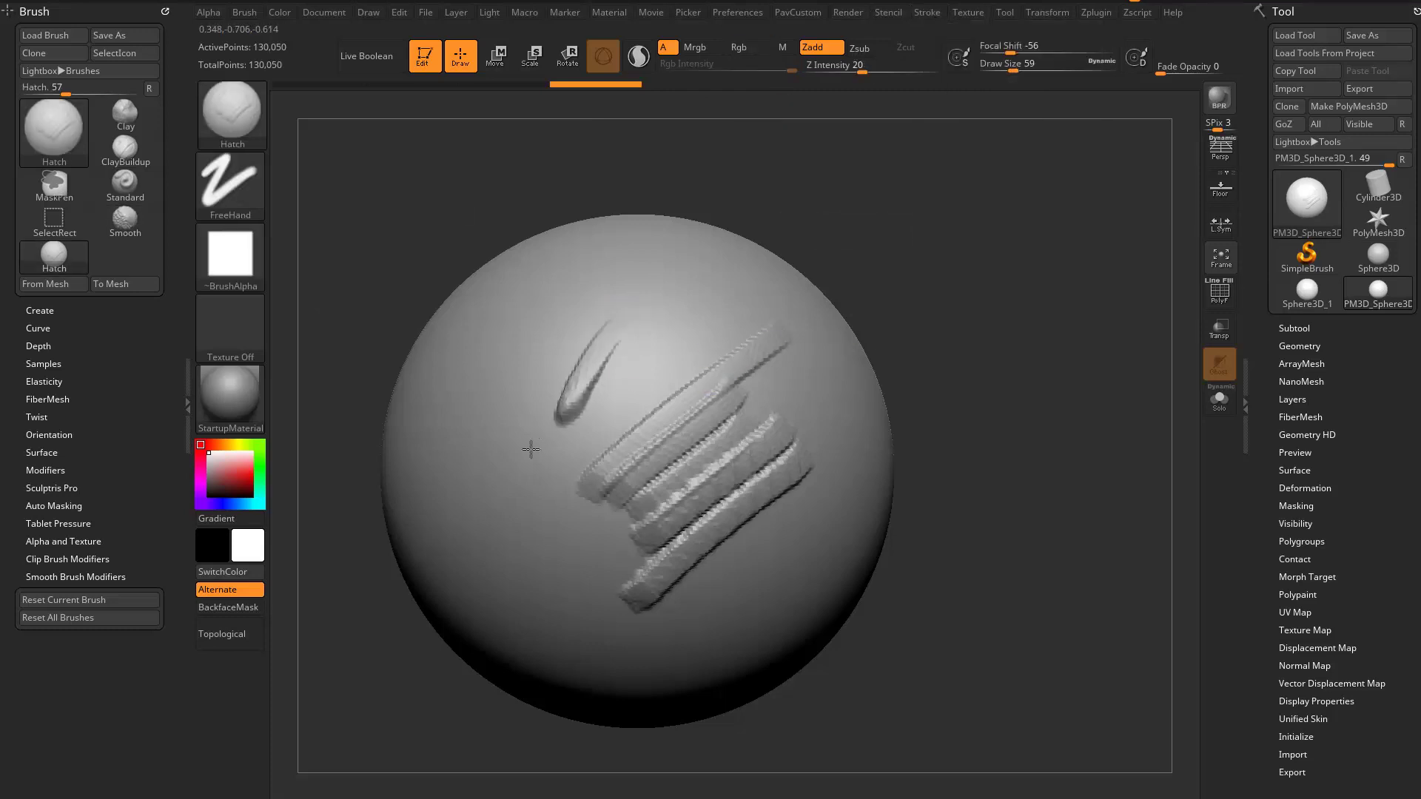
pyautogui.moveTo(672, 254); pyautogui.dragTo(562, 423)
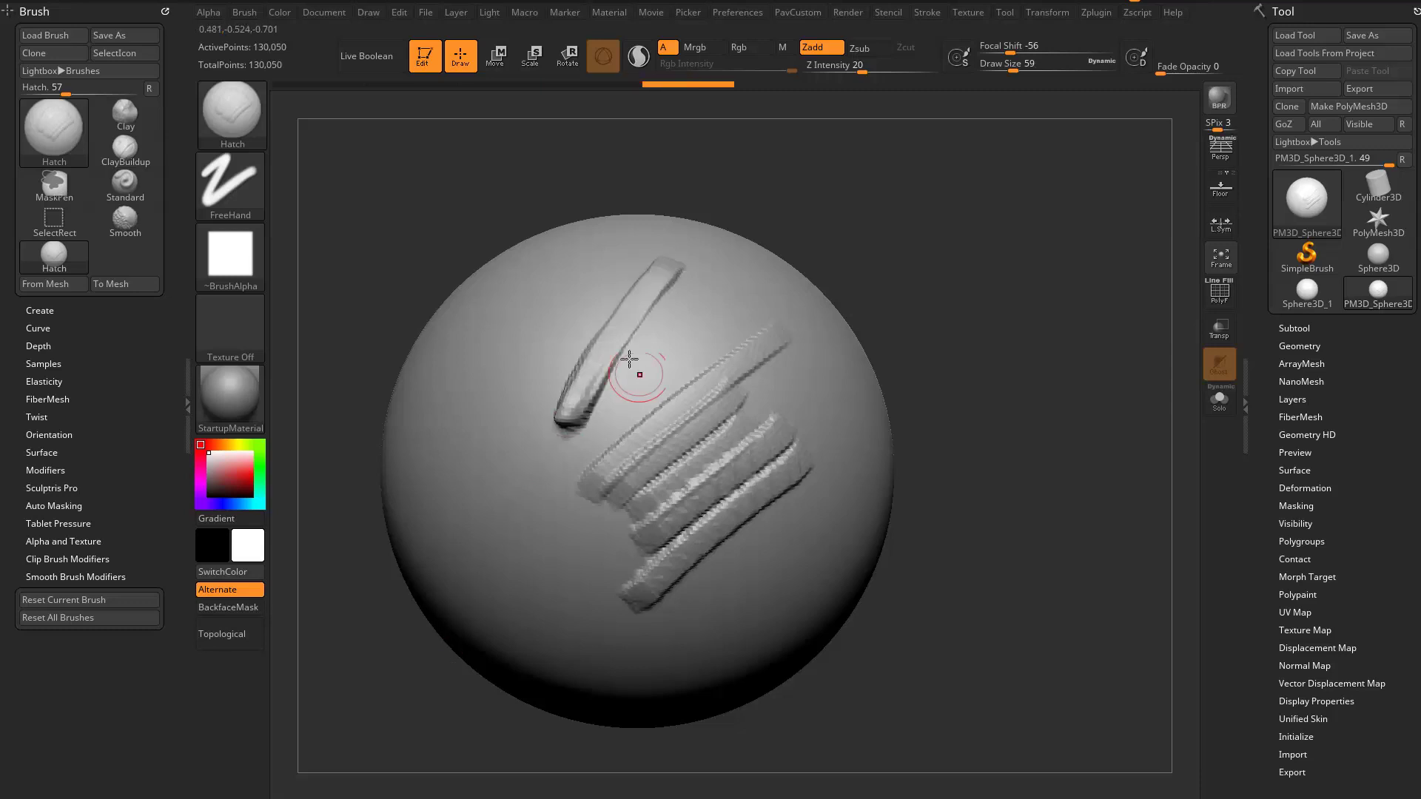
pyautogui.moveTo(952, 375)
pyautogui.mouseDown()
pyautogui.moveTo(773, 497)
pyautogui.moveTo(903, 468)
pyautogui.moveTo(914, 500)
pyautogui.moveTo(873, 544)
pyautogui.mouseUp()
# Step: Undo all Hatch strokes on the sphere and raise its mesh to a denser subdivision level
pyautogui.press('ctrl')
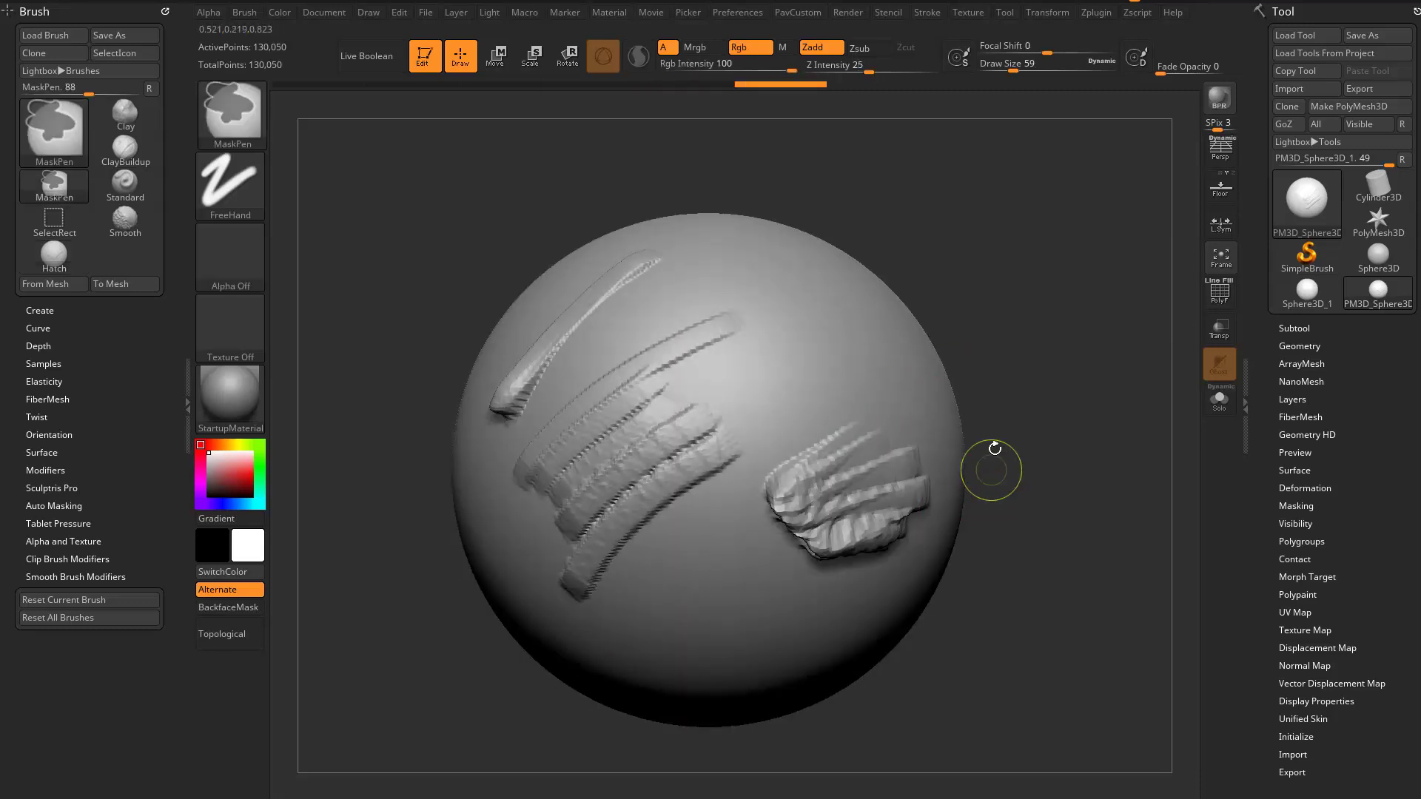
pyautogui.hotkey('ctrl', 'z')
pyautogui.hotkey('ctrl', 'z')
pyautogui.hotkey('ctrl', 'z')
pyautogui.hotkey('ctrl', 'z')
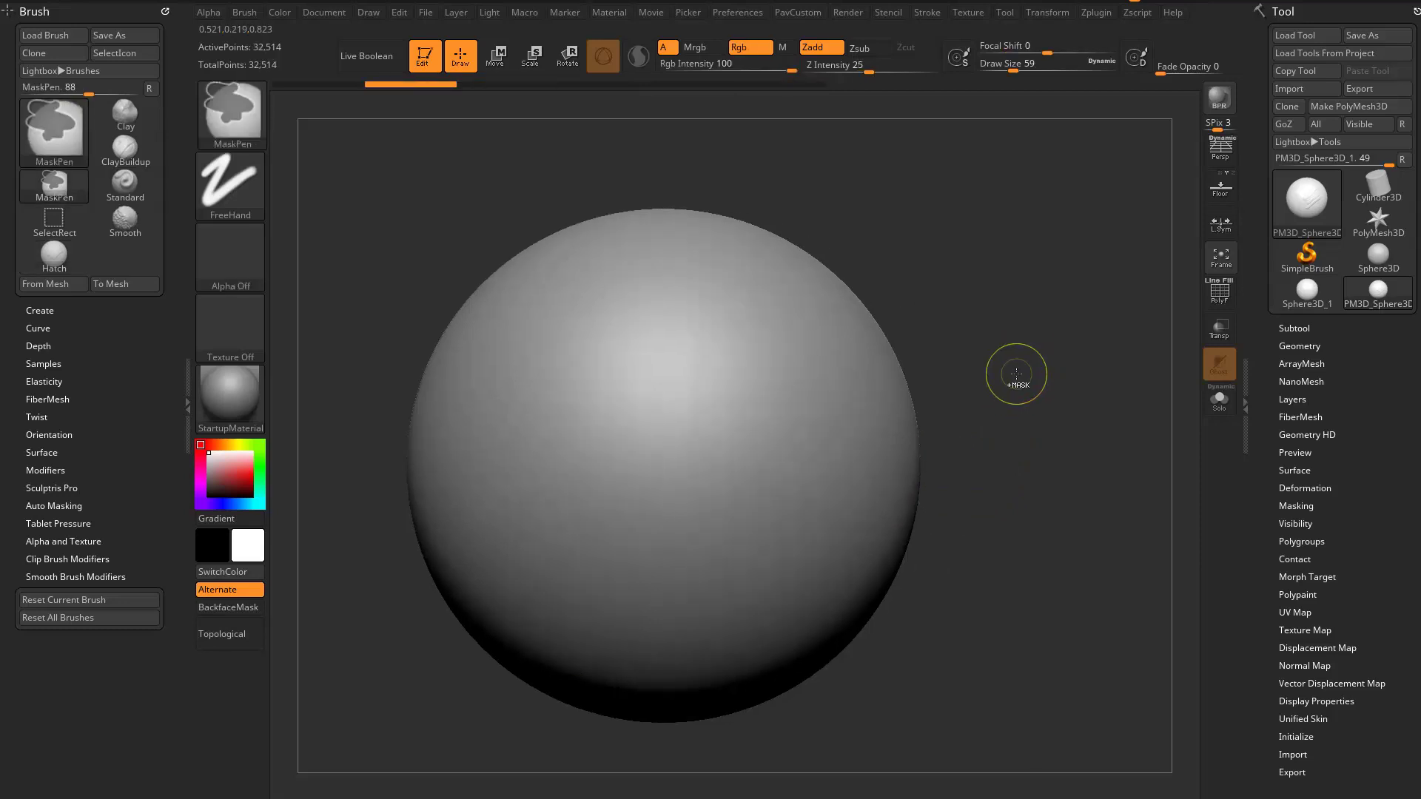
pyautogui.hotkey('ctrl', 'shift', 'z')
pyautogui.hotkey('ctrl', 'shift', 'z')
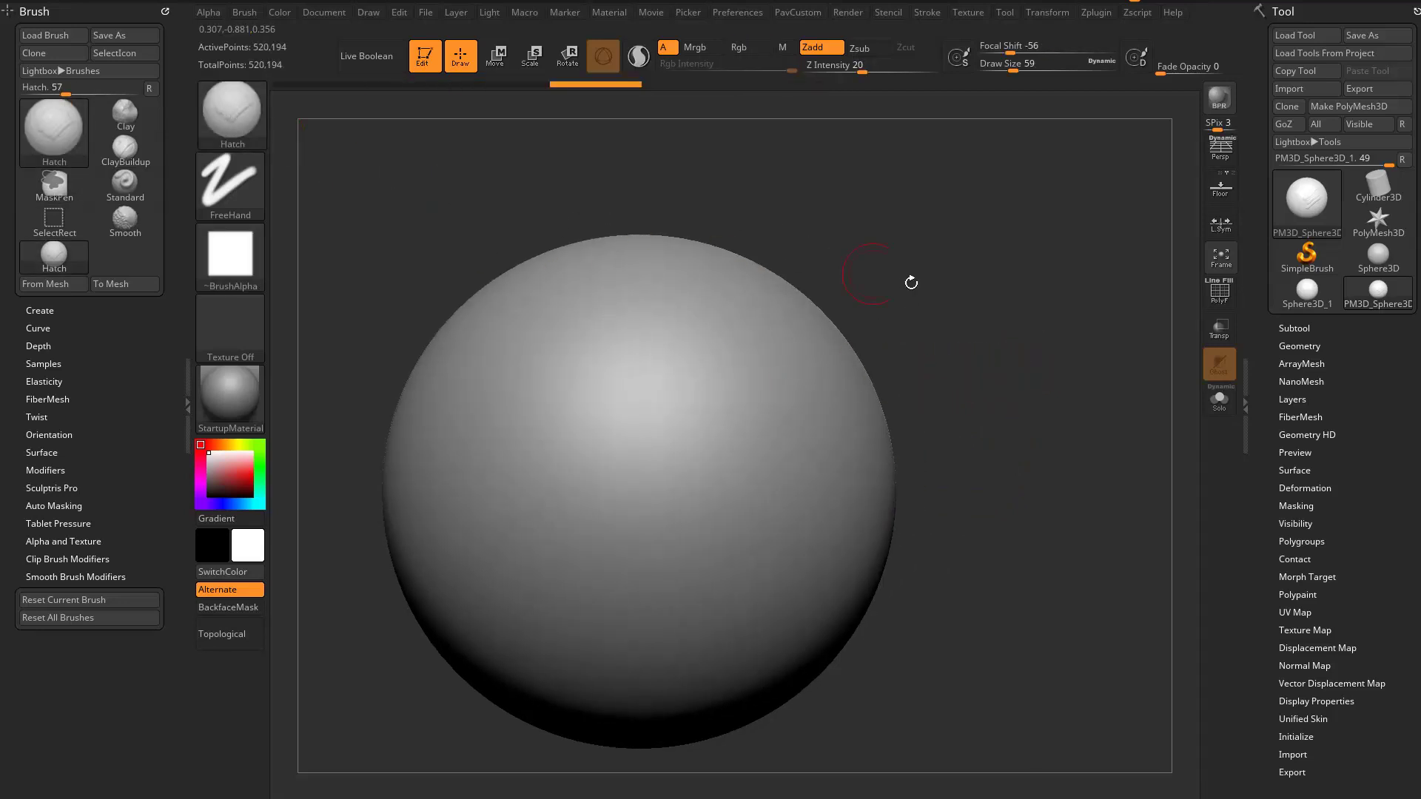
# Step: Dock the Stroke palette in the side tray and turn off Backtrack
pyautogui.moveTo(911, 283); pyautogui.dragTo(895, 264)
pyautogui.click(927, 12)
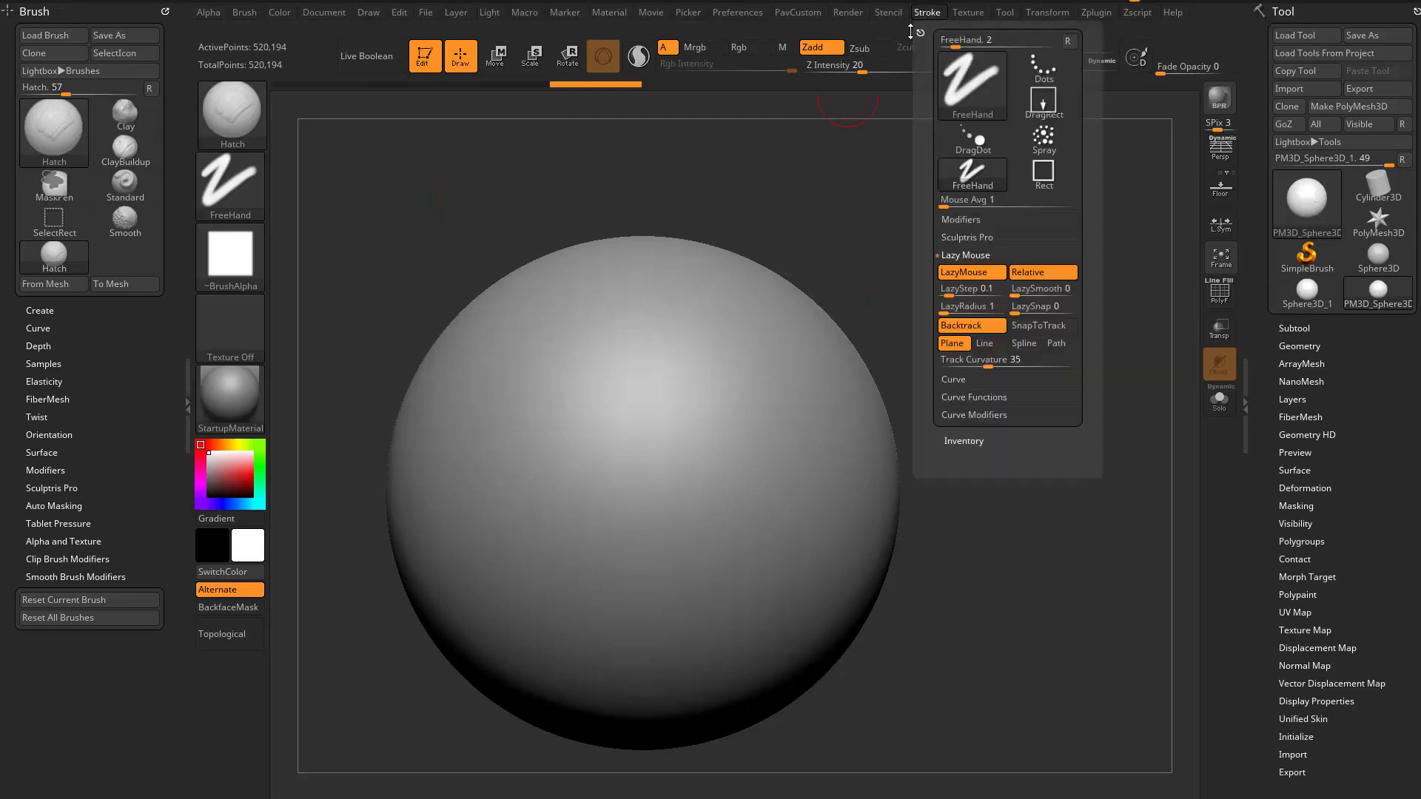
pyautogui.click(915, 32)
pyautogui.click(42, 320)
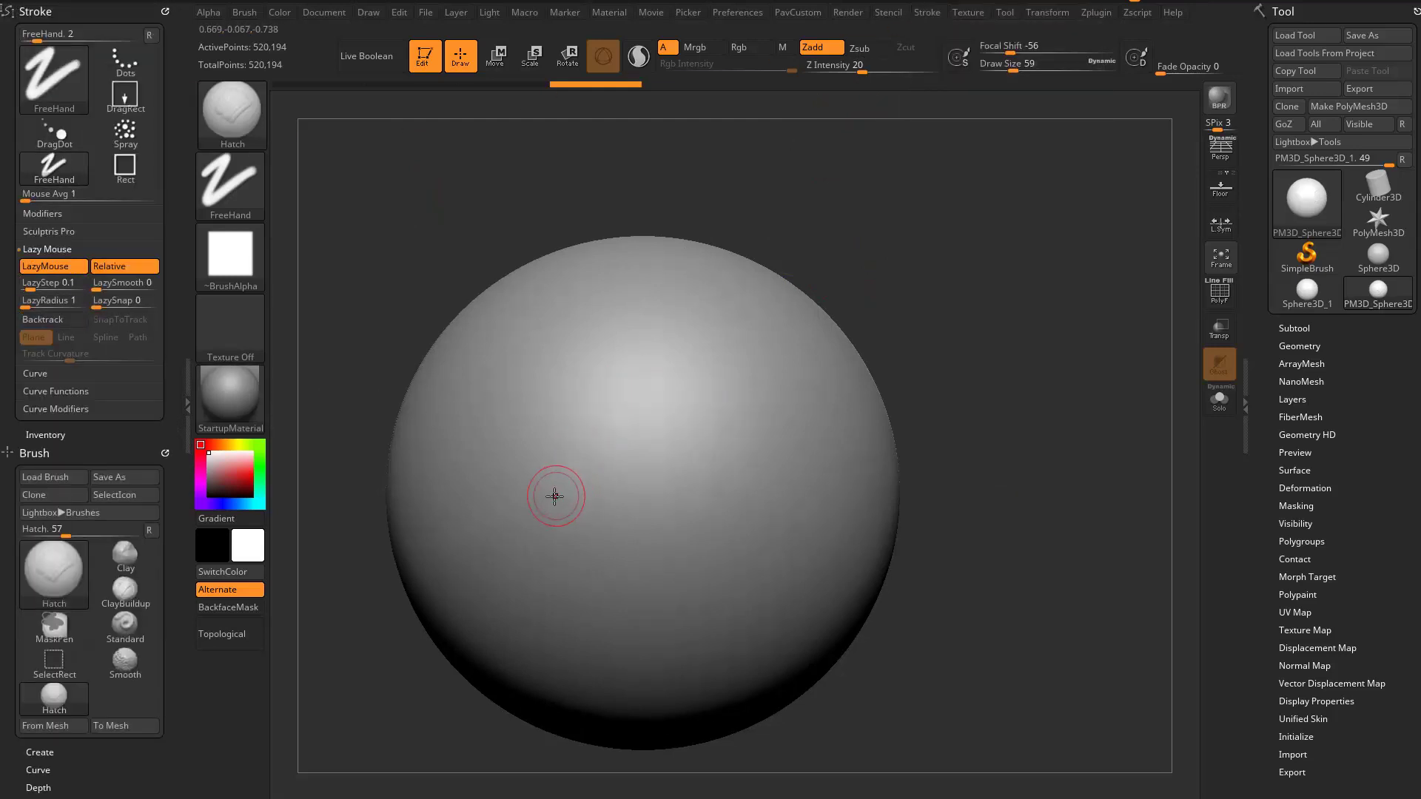
# Step: Draw a stack of long parallel Hatch strokes curving across the lower half of the sphere
pyautogui.moveTo(551, 510)
pyautogui.mouseDown()
pyautogui.moveTo(735, 393)
pyautogui.moveTo(837, 378)
pyautogui.mouseUp()
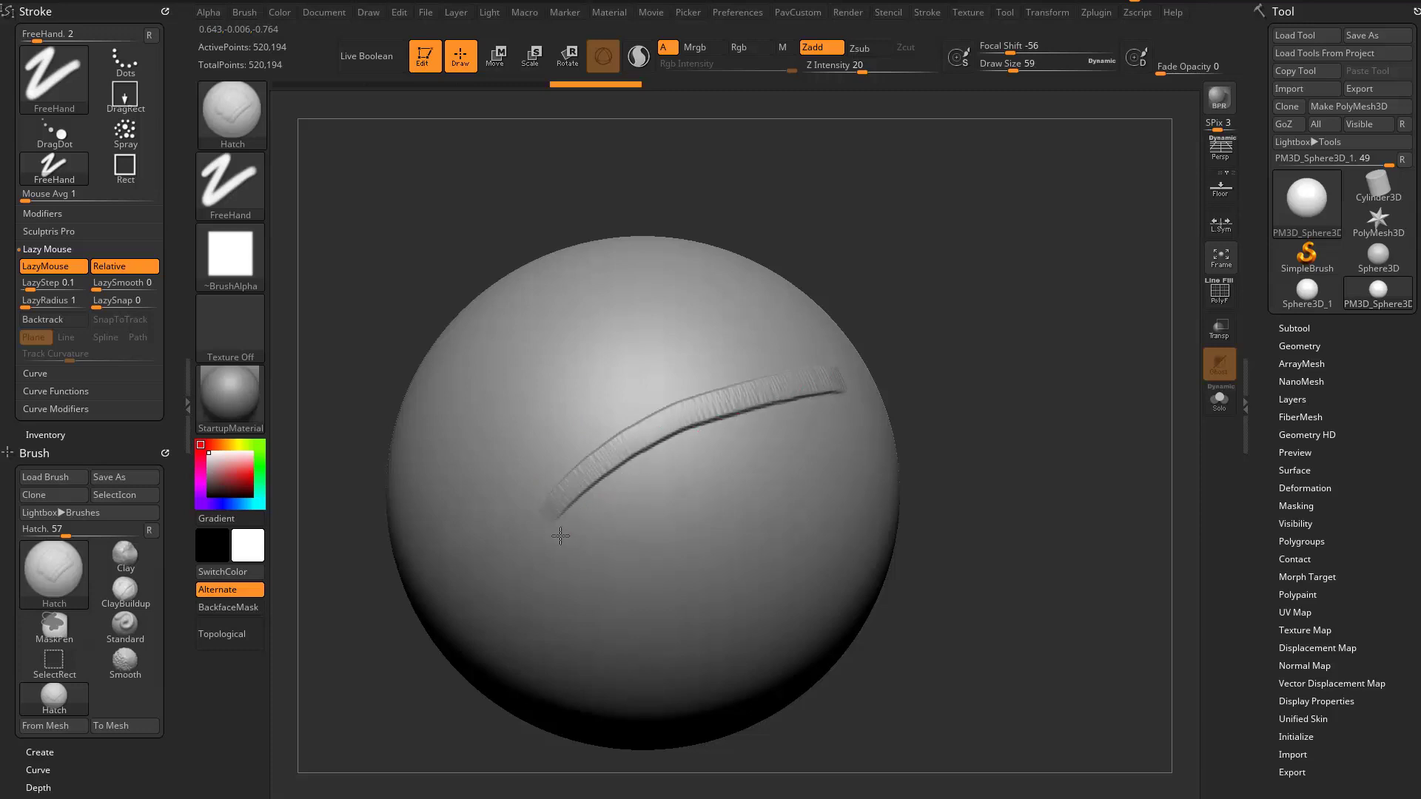
pyautogui.moveTo(563, 535)
pyautogui.mouseDown()
pyautogui.moveTo(641, 477)
pyautogui.moveTo(772, 417)
pyautogui.moveTo(863, 408)
pyautogui.mouseUp()
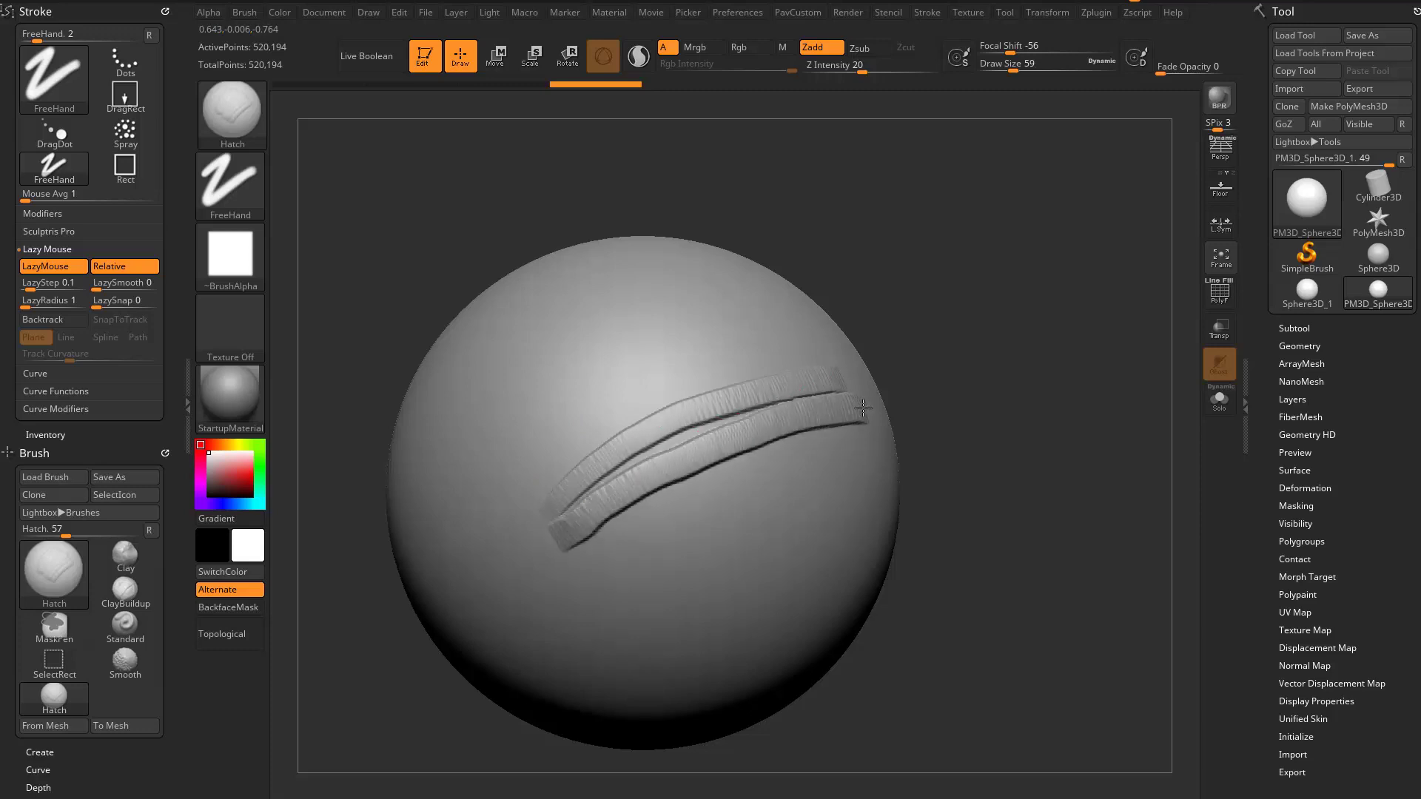
pyautogui.moveTo(562, 591)
pyautogui.mouseDown()
pyautogui.moveTo(702, 492)
pyautogui.moveTo(861, 436)
pyautogui.mouseUp()
pyautogui.moveTo(580, 613); pyautogui.dragTo(859, 507)
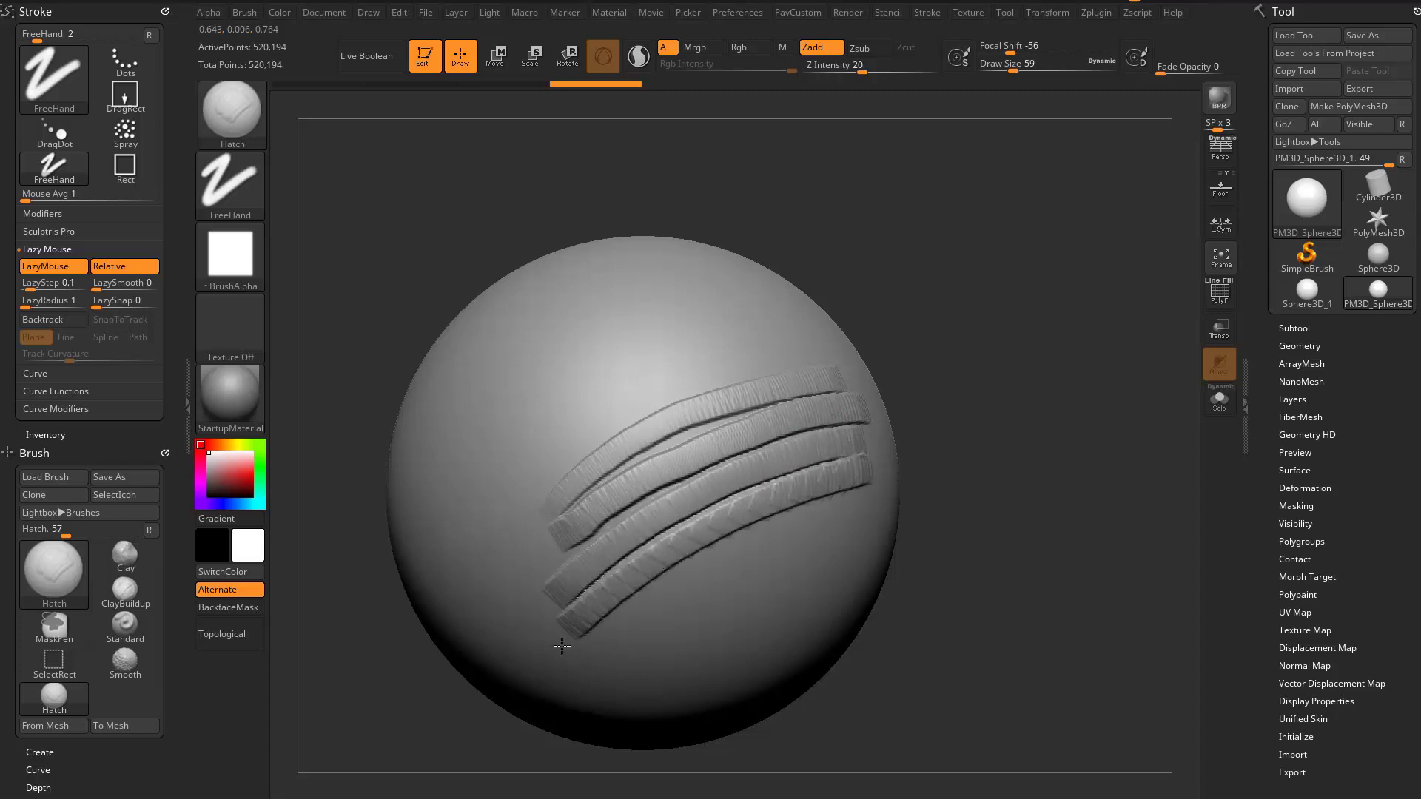
pyautogui.moveTo(562, 646); pyautogui.dragTo(670, 624)
pyautogui.moveTo(821, 546); pyautogui.dragTo(875, 522)
pyautogui.moveTo(926, 481); pyautogui.dragTo(927, 518)
# Step: Draw overlapping Hatch strokes on the sphere's upper front and more along its side
pyautogui.moveTo(530, 385)
pyautogui.mouseDown()
pyautogui.moveTo(659, 298)
pyautogui.moveTo(687, 314)
pyautogui.mouseUp()
pyautogui.moveTo(523, 415); pyautogui.dragTo(709, 330)
pyautogui.moveTo(540, 425); pyautogui.dragTo(703, 353)
pyautogui.moveTo(555, 436); pyautogui.dragTo(712, 369)
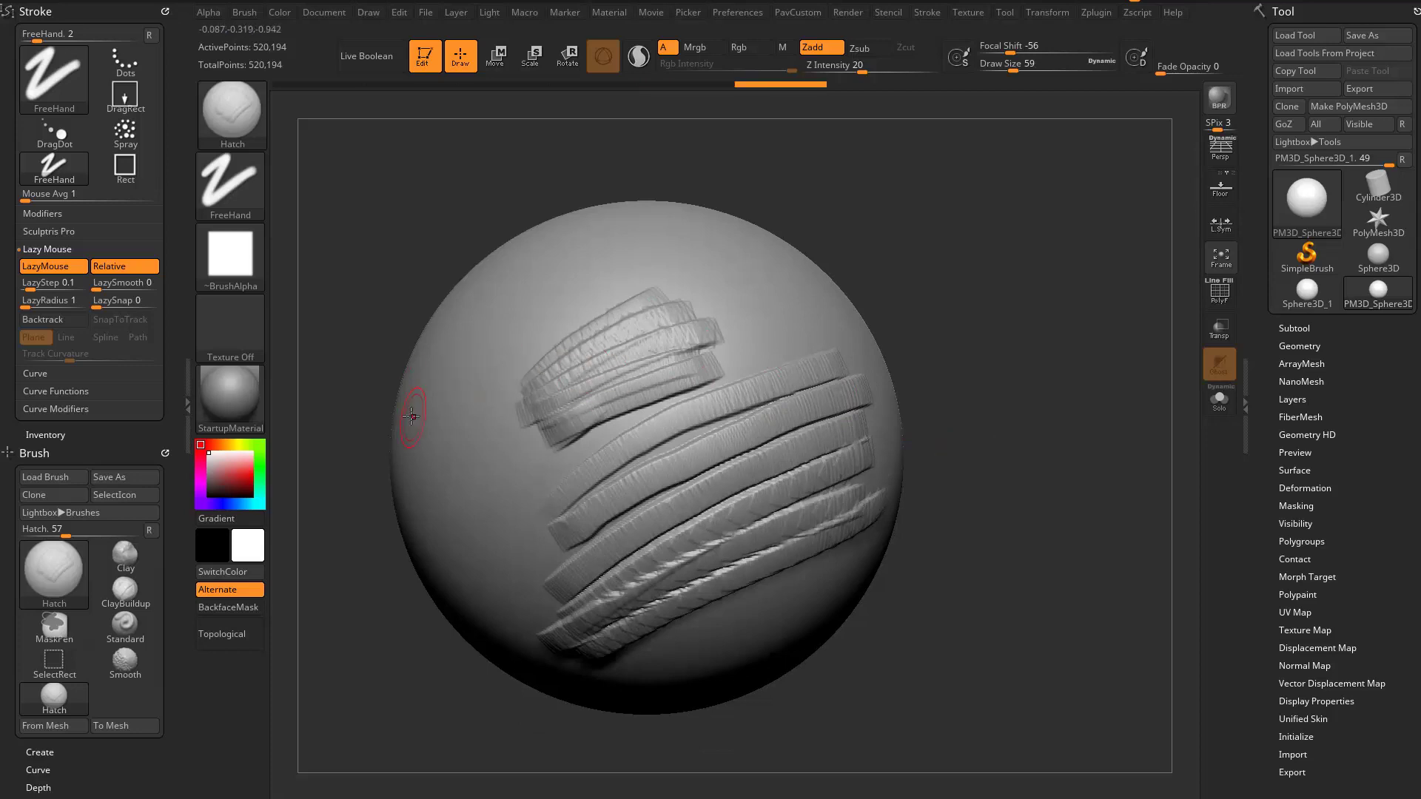
pyautogui.moveTo(414, 421); pyautogui.dragTo(504, 300)
pyautogui.moveTo(431, 427); pyautogui.dragTo(518, 333)
pyautogui.moveTo(450, 446); pyautogui.dragTo(495, 386)
# Step: Draw one more short Hatch stroke and undo all the Hatch strokes to restore the smooth sphere
pyautogui.moveTo(787, 181)
pyautogui.mouseDown()
pyautogui.moveTo(926, 265)
pyautogui.moveTo(897, 269)
pyautogui.mouseUp()
pyautogui.moveTo(626, 349)
pyautogui.mouseDown()
pyautogui.moveTo(585, 389)
pyautogui.moveTo(703, 315)
pyautogui.moveTo(614, 422)
pyautogui.moveTo(658, 419)
pyautogui.mouseUp()
pyautogui.hotkey('ctrl', 'z')
pyautogui.hotkey('ctrl', 'z')
pyautogui.hotkey('ctrl', 'z')
pyautogui.hotkey('ctrl', 'z')
pyautogui.hotkey('ctrl', 'z')
pyautogui.hotkey('ctrl', 'z')
pyautogui.hotkey('ctrl', 'z')
pyautogui.hotkey('ctrl', 'z')
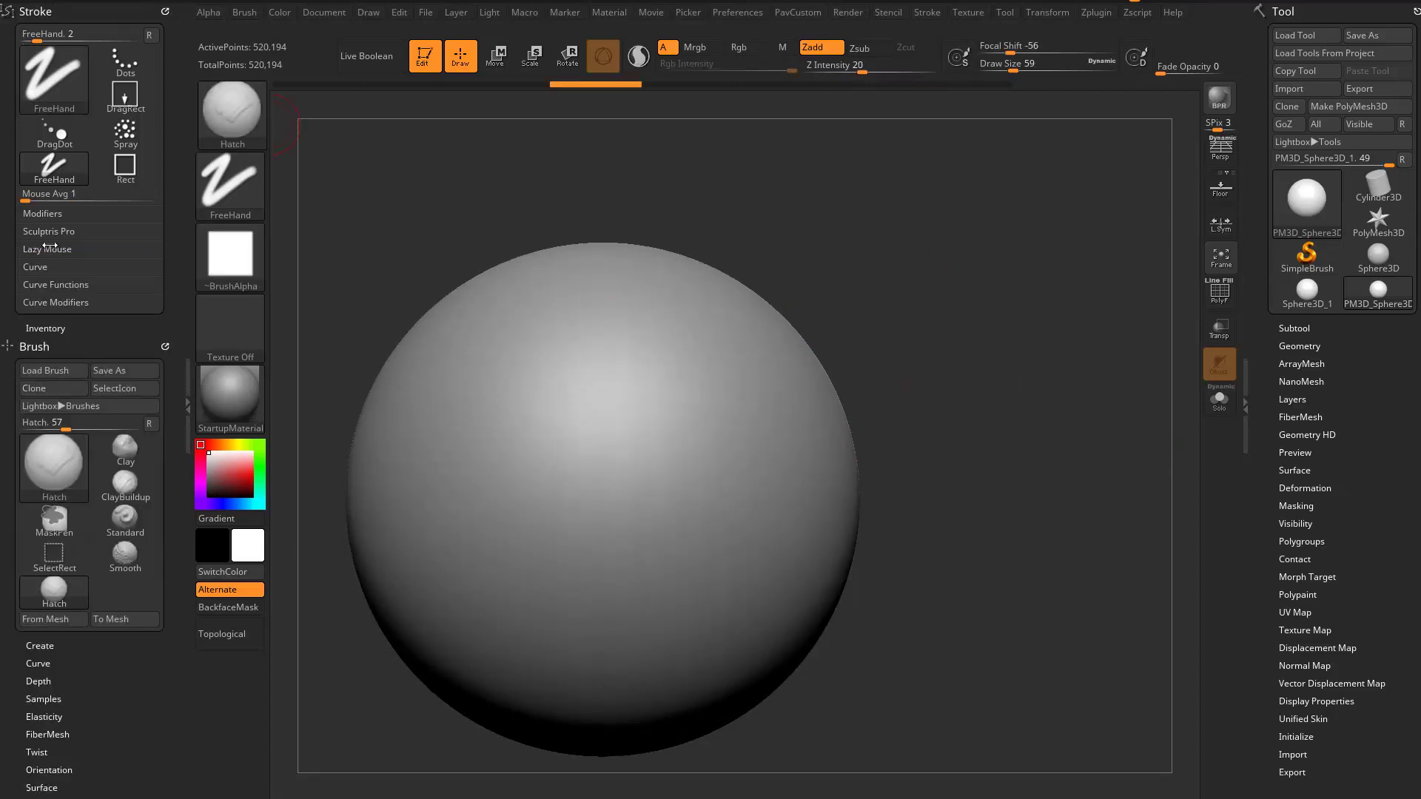
# Step: Turn off No Back&Forth in the stroke modifiers, then draw two continuous zigzag Hatch strokes, undoing each one
pyautogui.click(53, 211)
pyautogui.click(120, 320)
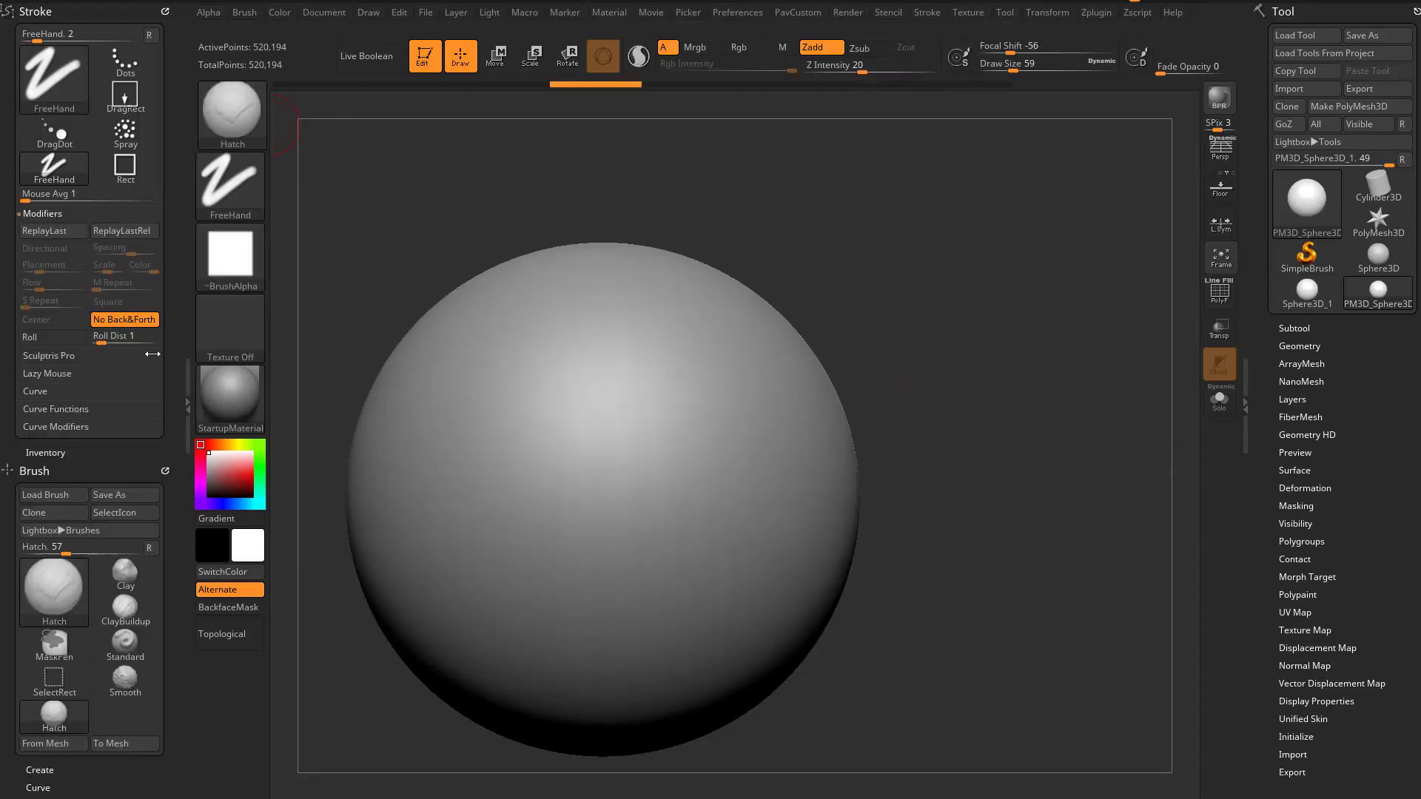
pyautogui.moveTo(566, 359)
pyautogui.mouseDown()
pyautogui.moveTo(652, 370)
pyautogui.moveTo(695, 463)
pyautogui.mouseUp()
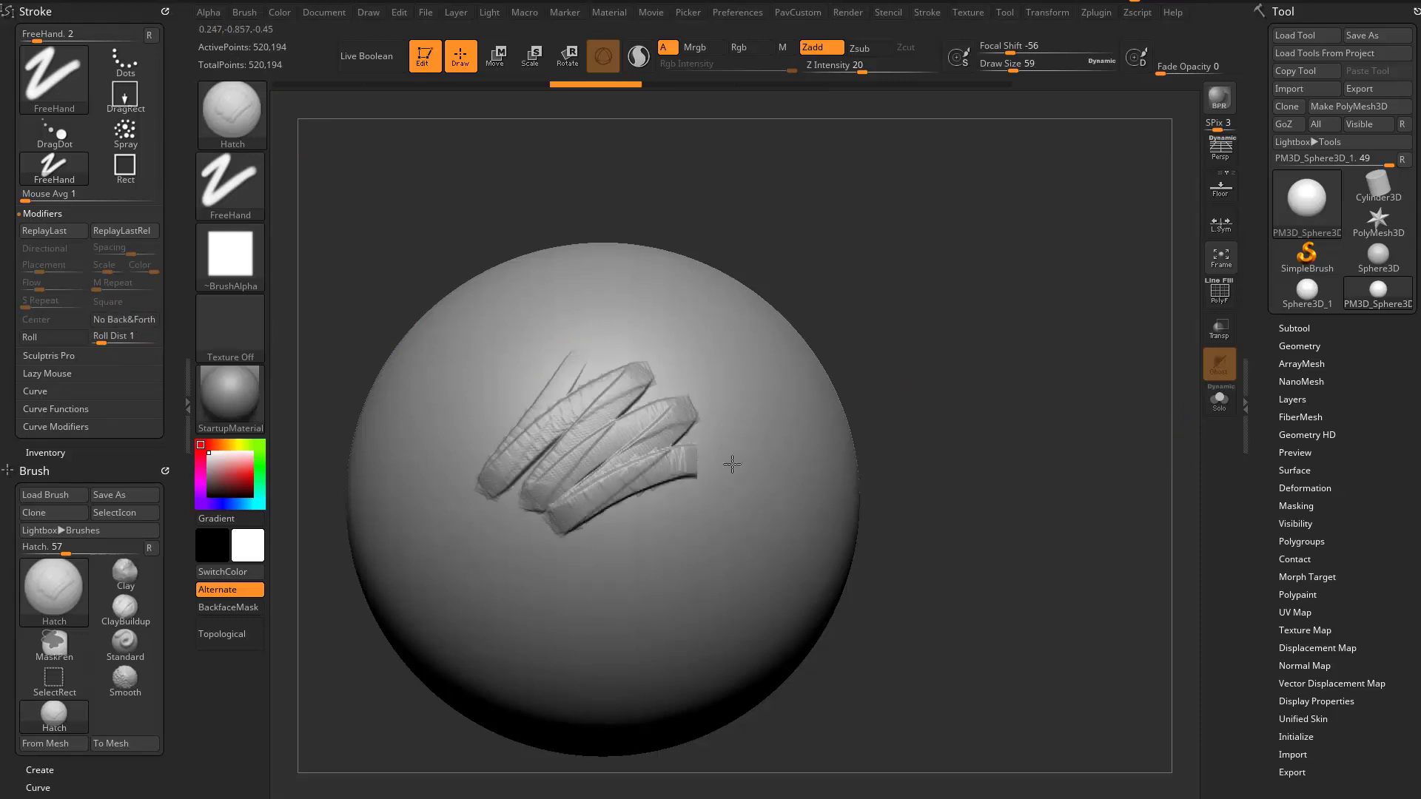
pyautogui.hotkey('ctrl', 'z')
pyautogui.moveTo(558, 406)
pyautogui.mouseDown()
pyautogui.moveTo(614, 389)
pyautogui.moveTo(626, 438)
pyautogui.mouseUp()
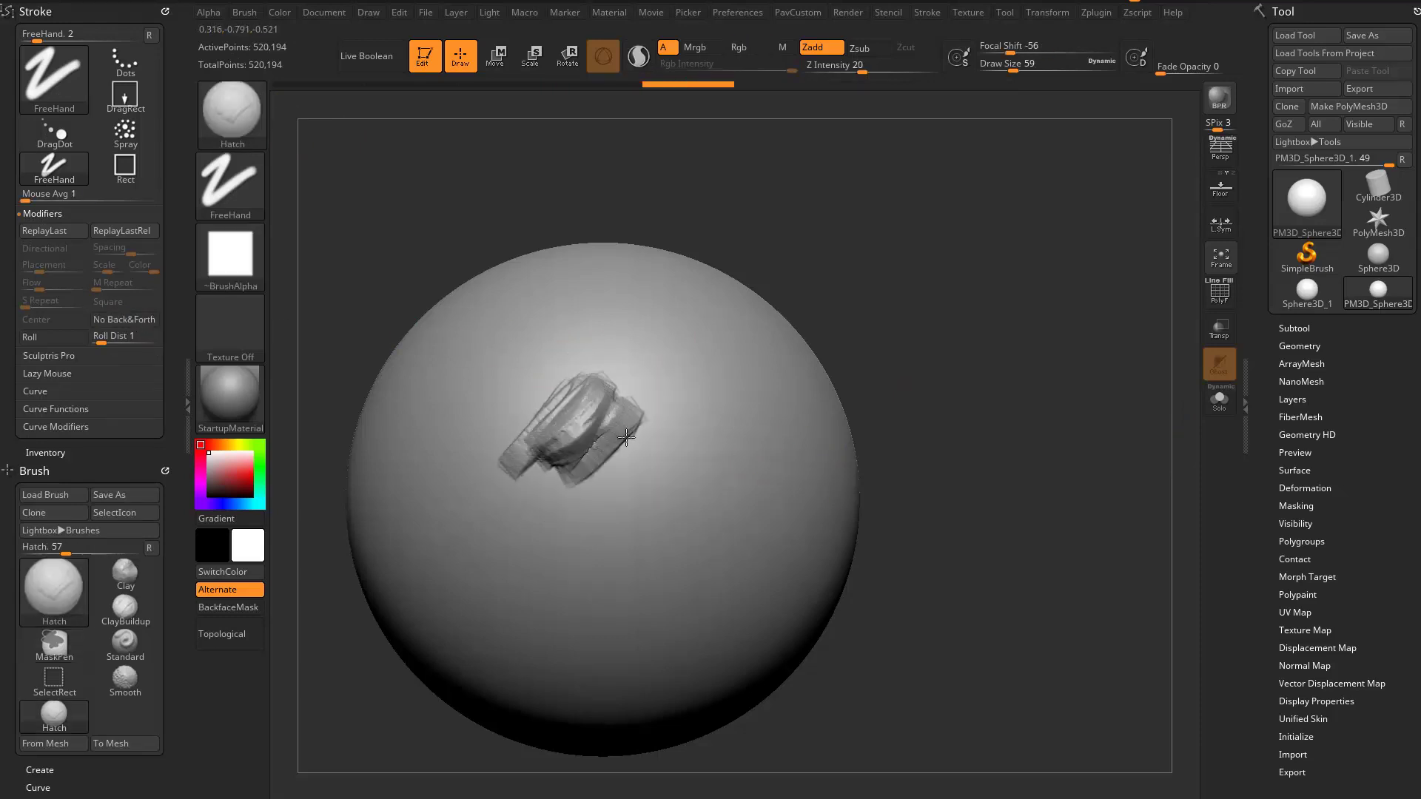
pyautogui.hotkey('ctrl', 'z')
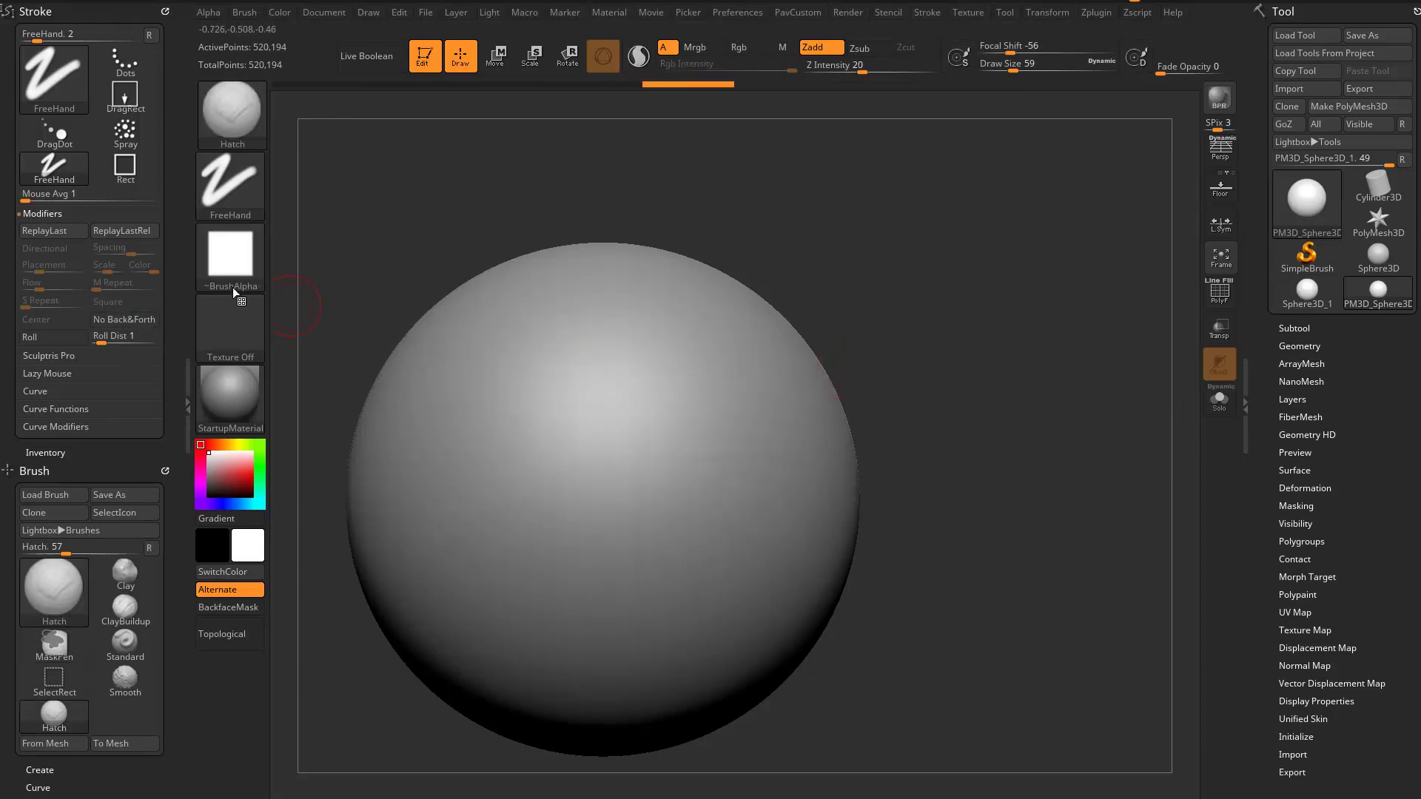
# Step: Turn on No Back&Forth, draw a zigzag Hatch stroke across the sphere's front, and undo it
pyautogui.click(121, 319)
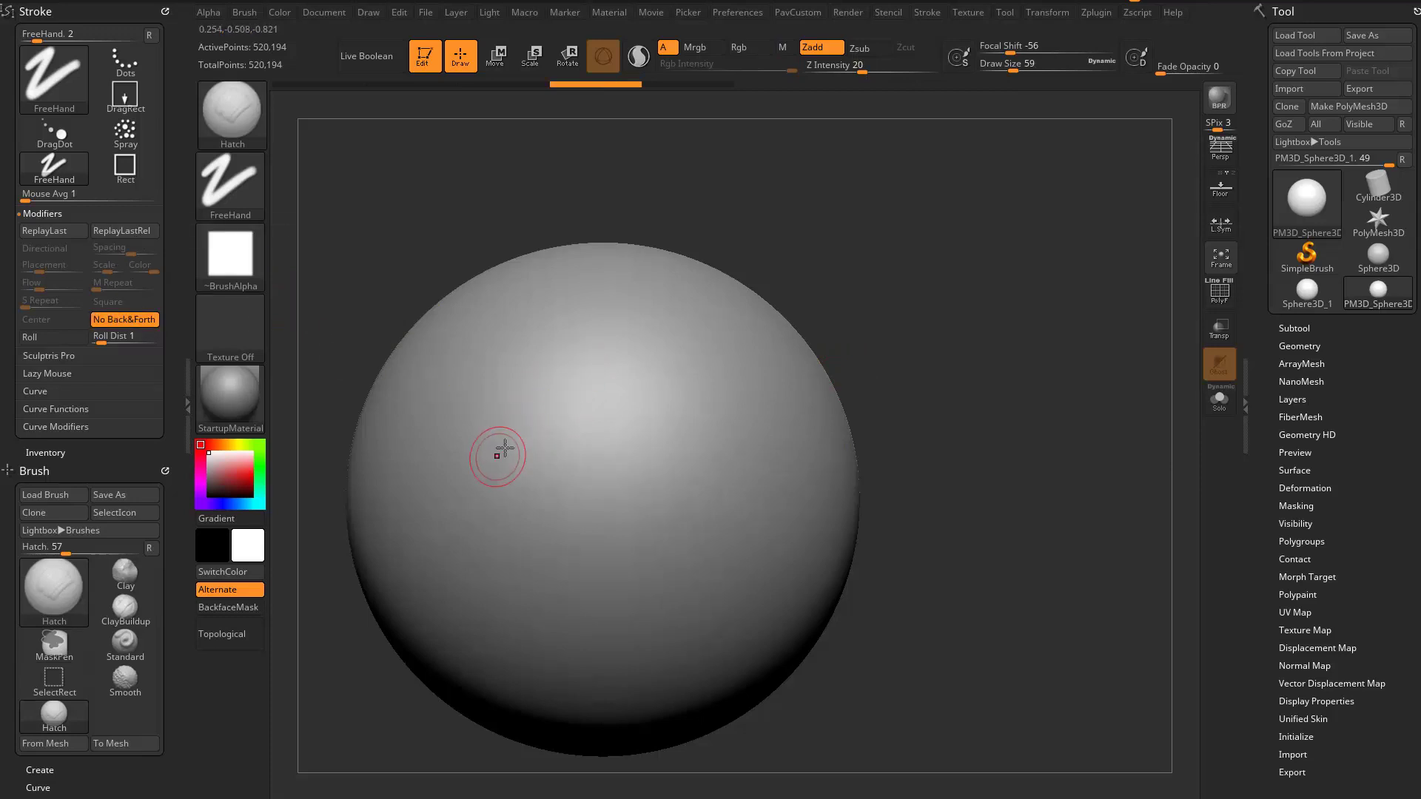
pyautogui.moveTo(504, 449)
pyautogui.mouseDown()
pyautogui.moveTo(499, 469)
pyautogui.moveTo(629, 386)
pyautogui.moveTo(537, 488)
pyautogui.moveTo(629, 475)
pyautogui.moveTo(569, 540)
pyautogui.moveTo(747, 504)
pyautogui.mouseUp()
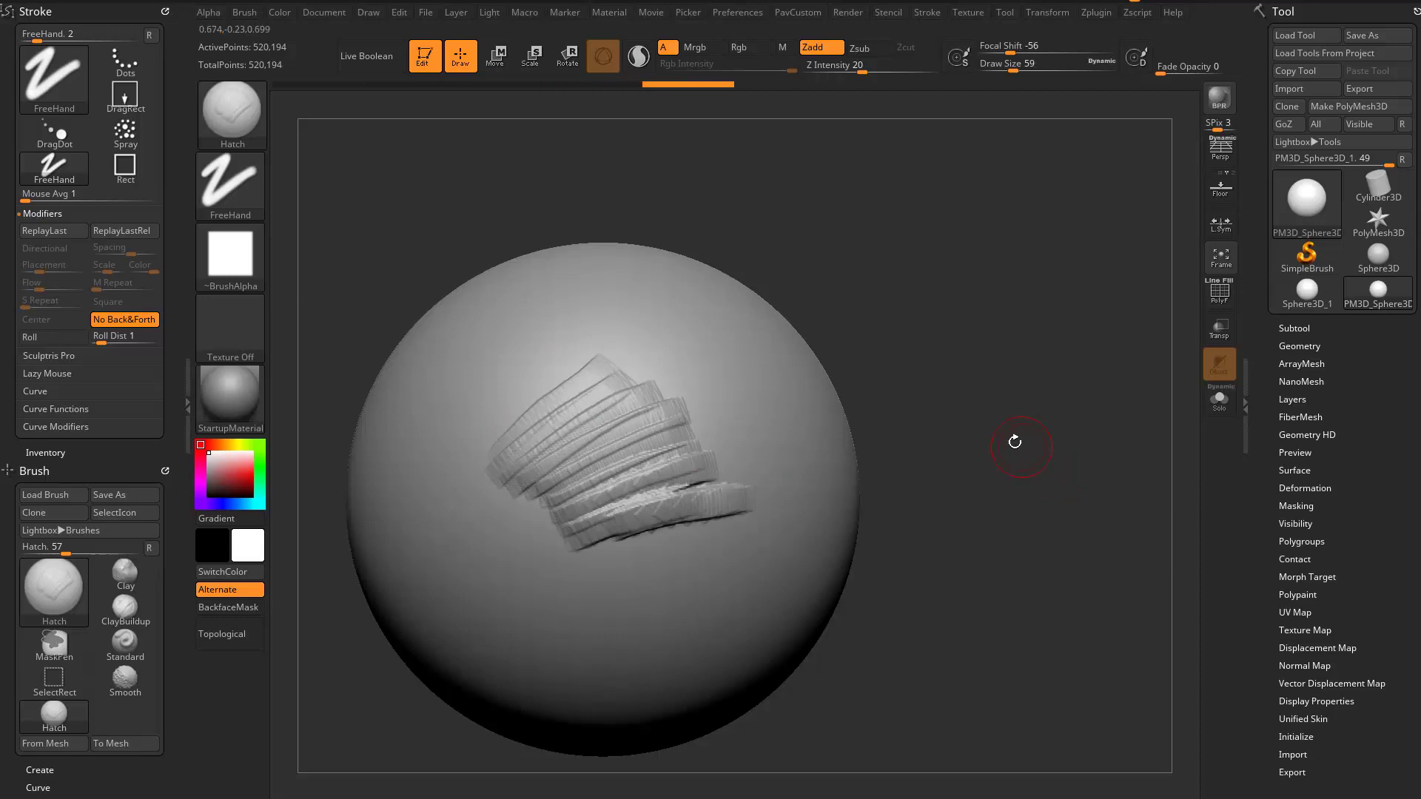
pyautogui.hotkey('ctrl', 'z')
# Step: Switch to the HatchBacktrack brush, draw a back-and-forth stroke on the sphere, and undo it
pyautogui.press('b')
pyautogui.press('h')
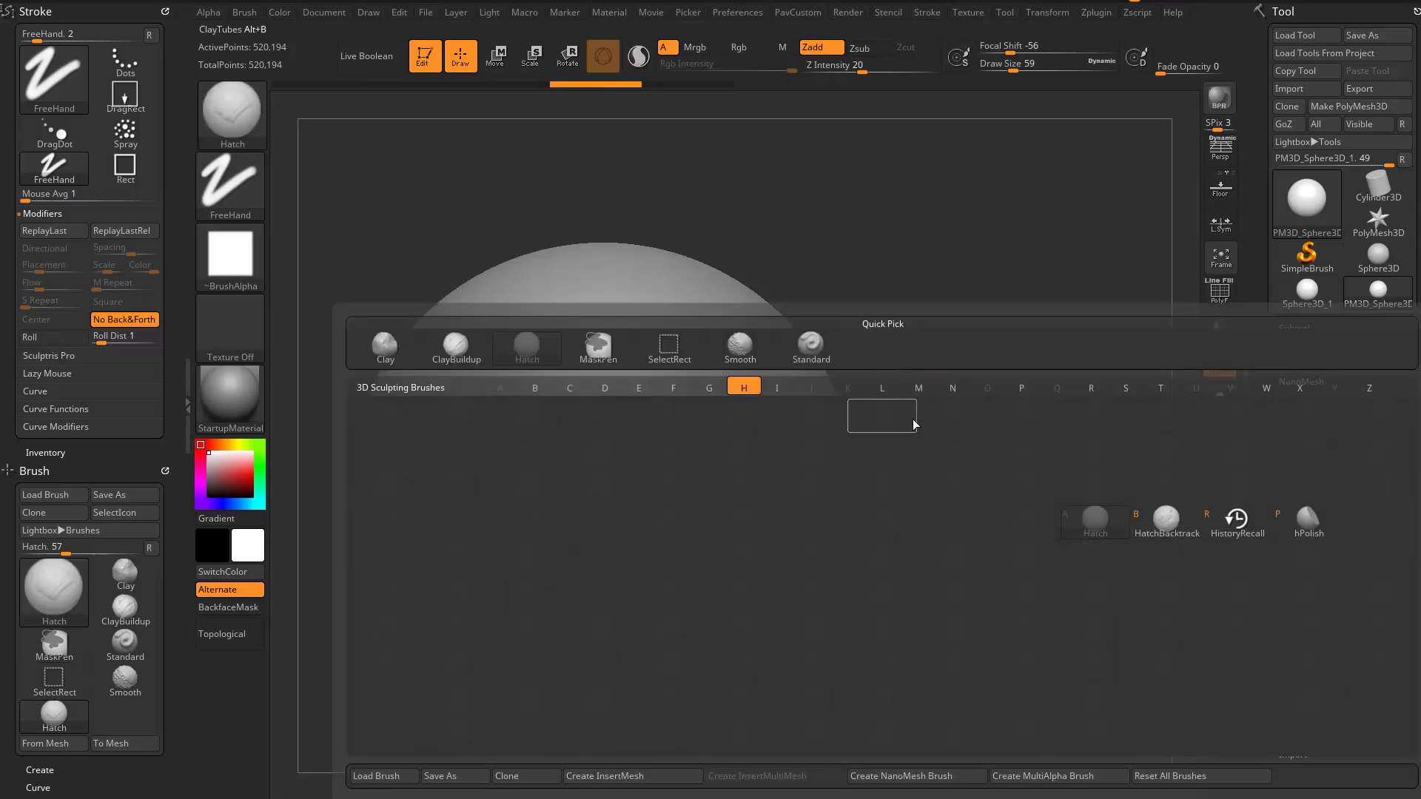
pyautogui.click(1140, 528)
pyautogui.moveTo(531, 466)
pyautogui.mouseDown()
pyautogui.moveTo(629, 392)
pyautogui.moveTo(683, 434)
pyautogui.moveTo(596, 518)
pyautogui.moveTo(690, 523)
pyautogui.moveTo(690, 446)
pyautogui.mouseUp()
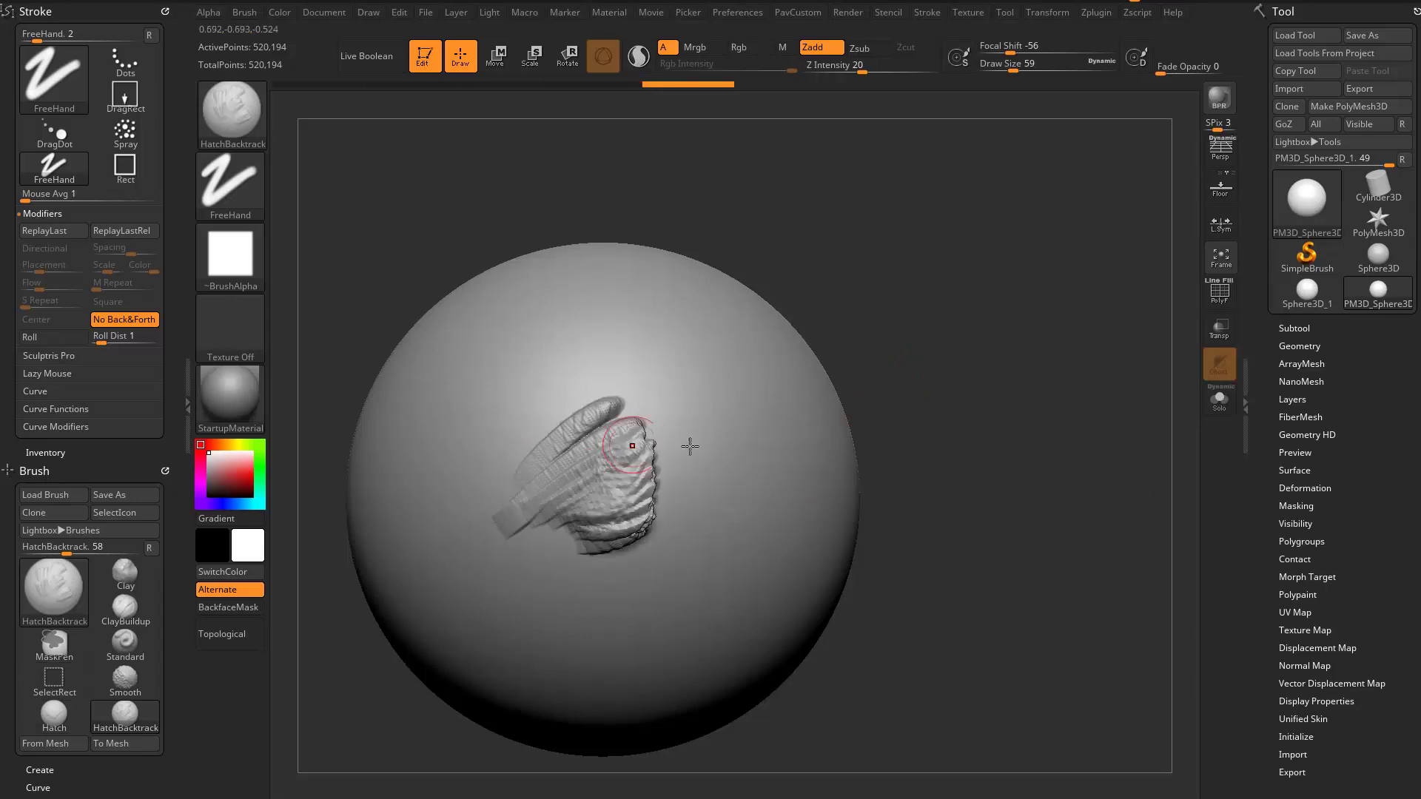
pyautogui.hotkey('ctrl', 'z')
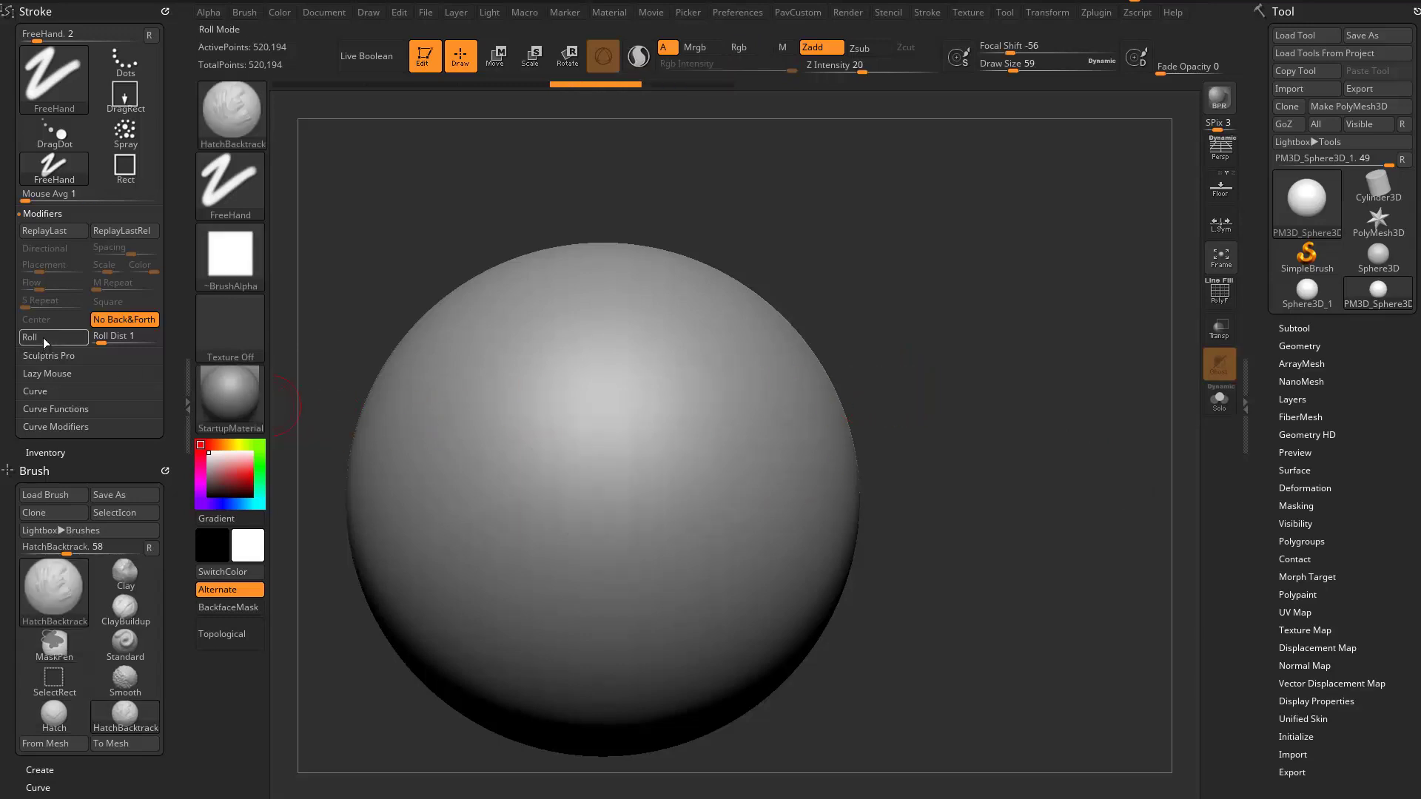
# Step: Expand the Lazy Mouse settings, draw a dense hatched patch on the sphere with Backtrack active, and undo it
pyautogui.click(46, 373)
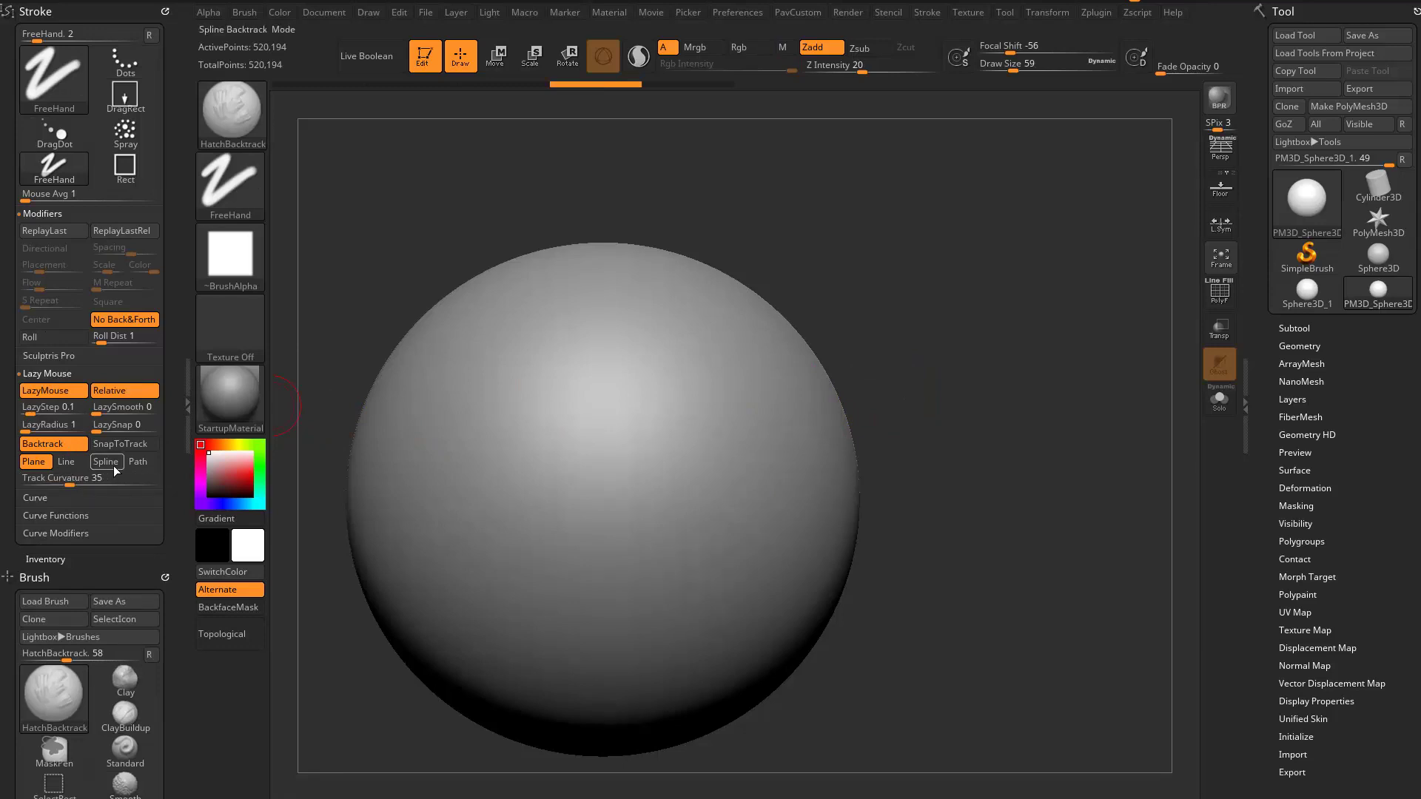
pyautogui.click(66, 462)
pyautogui.moveTo(555, 428)
pyautogui.mouseDown()
pyautogui.moveTo(558, 466)
pyautogui.moveTo(673, 393)
pyautogui.moveTo(669, 491)
pyautogui.moveTo(692, 440)
pyautogui.moveTo(571, 407)
pyautogui.moveTo(524, 339)
pyautogui.moveTo(676, 314)
pyautogui.mouseUp()
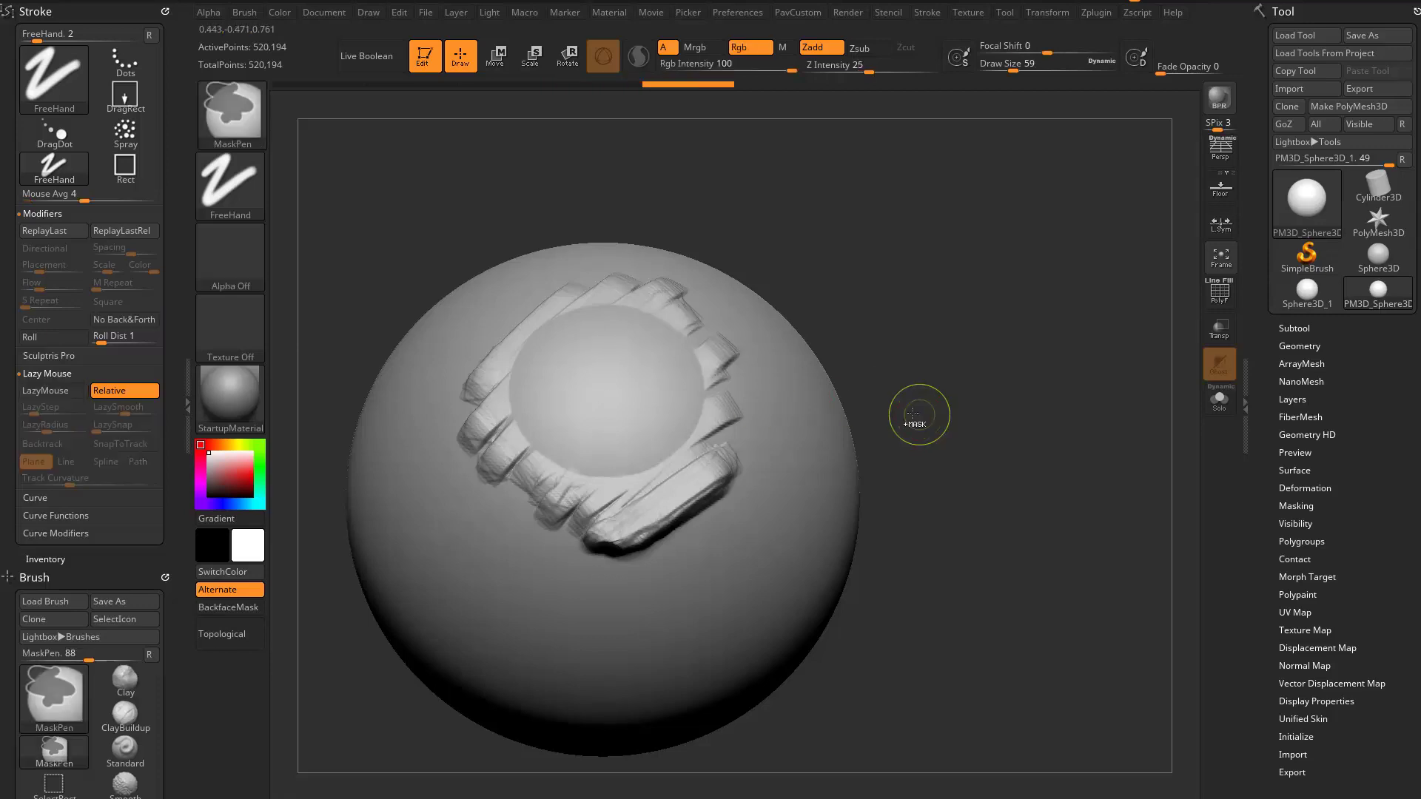
pyautogui.hotkey('ctrl', 'z')
# Step: Turn off Backtrack, draw a fan of slanted HatchBacktrack strokes on the sphere's front, and undo them
pyautogui.click(42, 444)
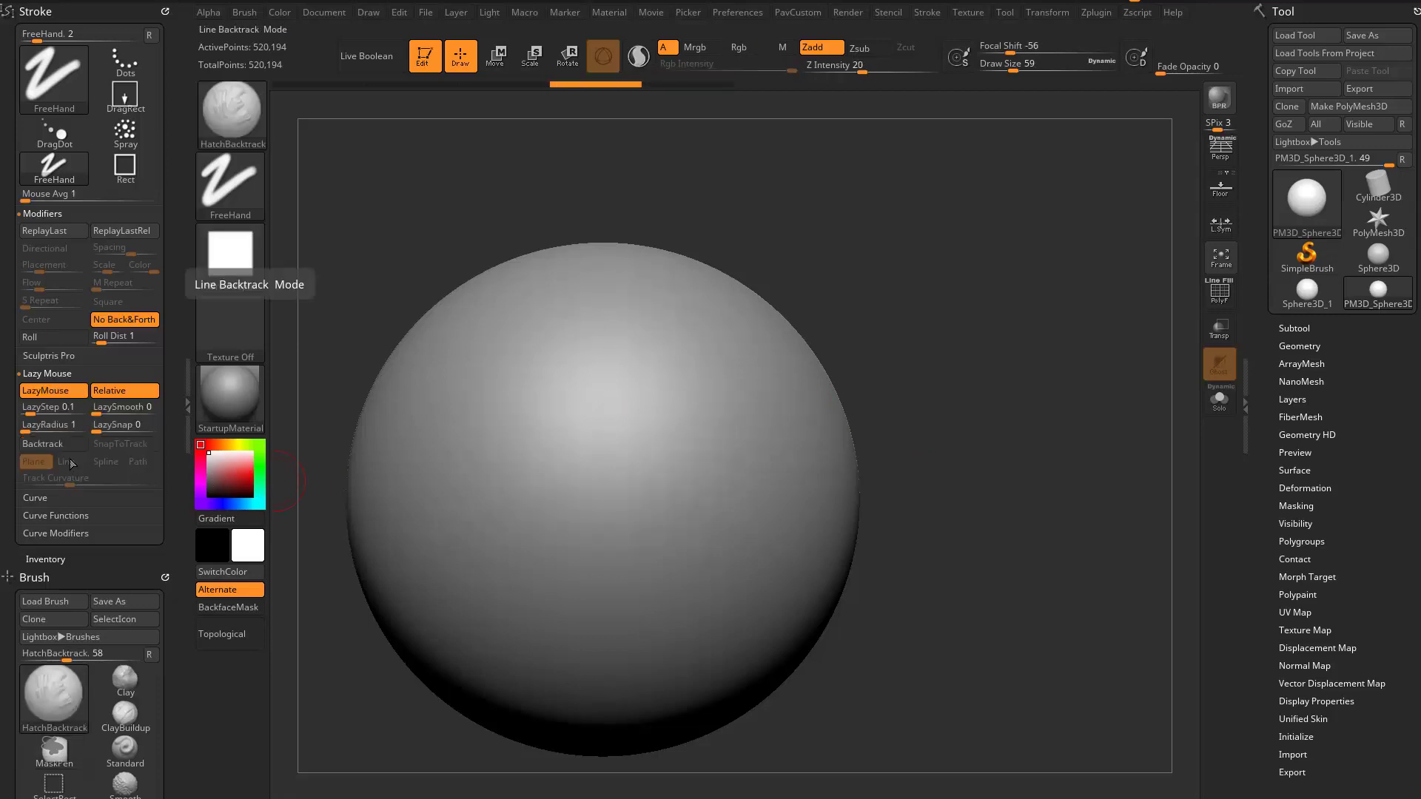
pyautogui.moveTo(534, 486)
pyautogui.mouseDown()
pyautogui.moveTo(664, 380)
pyautogui.moveTo(722, 396)
pyautogui.mouseUp()
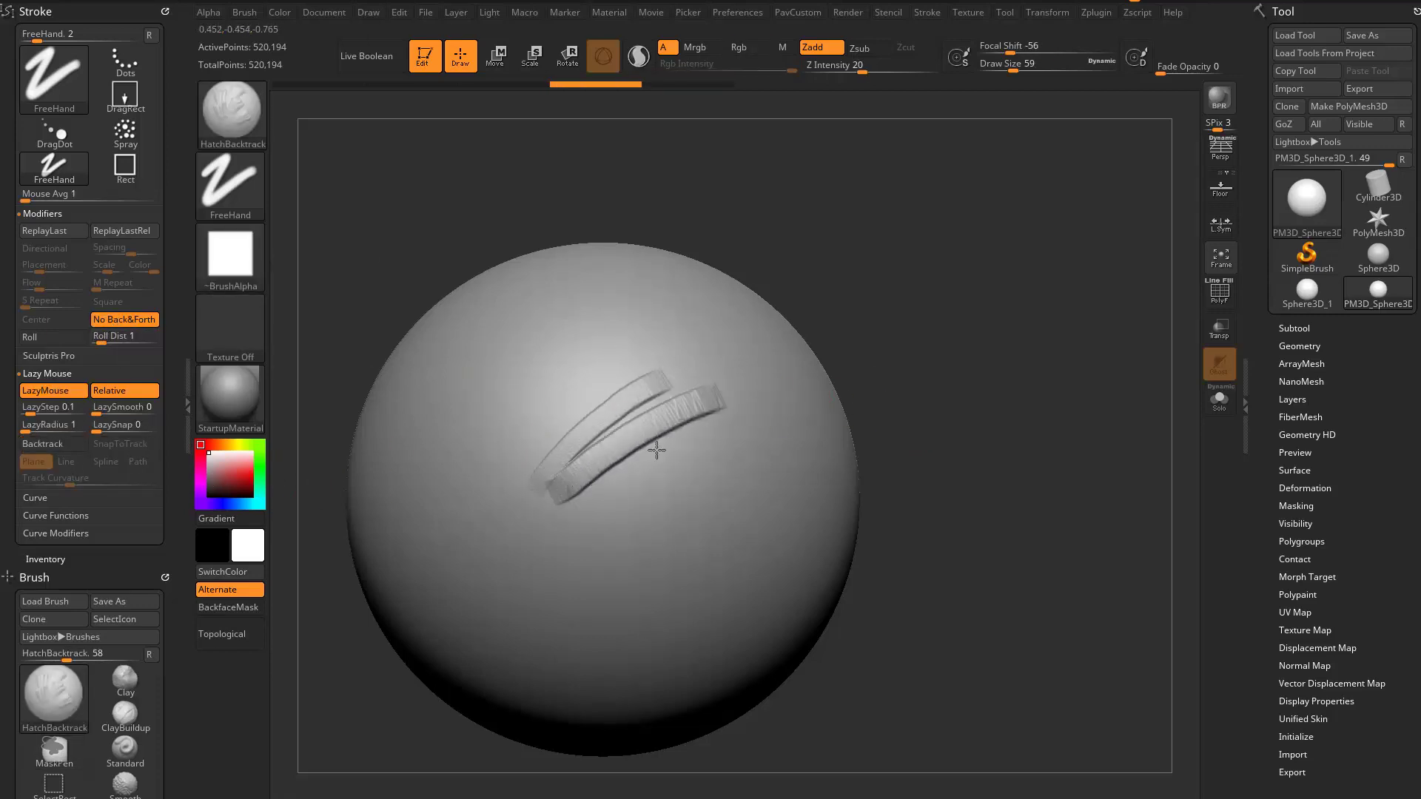
pyautogui.moveTo(557, 507); pyautogui.dragTo(729, 433)
pyautogui.moveTo(576, 517)
pyautogui.mouseDown()
pyautogui.moveTo(725, 466)
pyautogui.moveTo(703, 492)
pyautogui.mouseUp()
pyautogui.moveTo(587, 533); pyautogui.dragTo(721, 529)
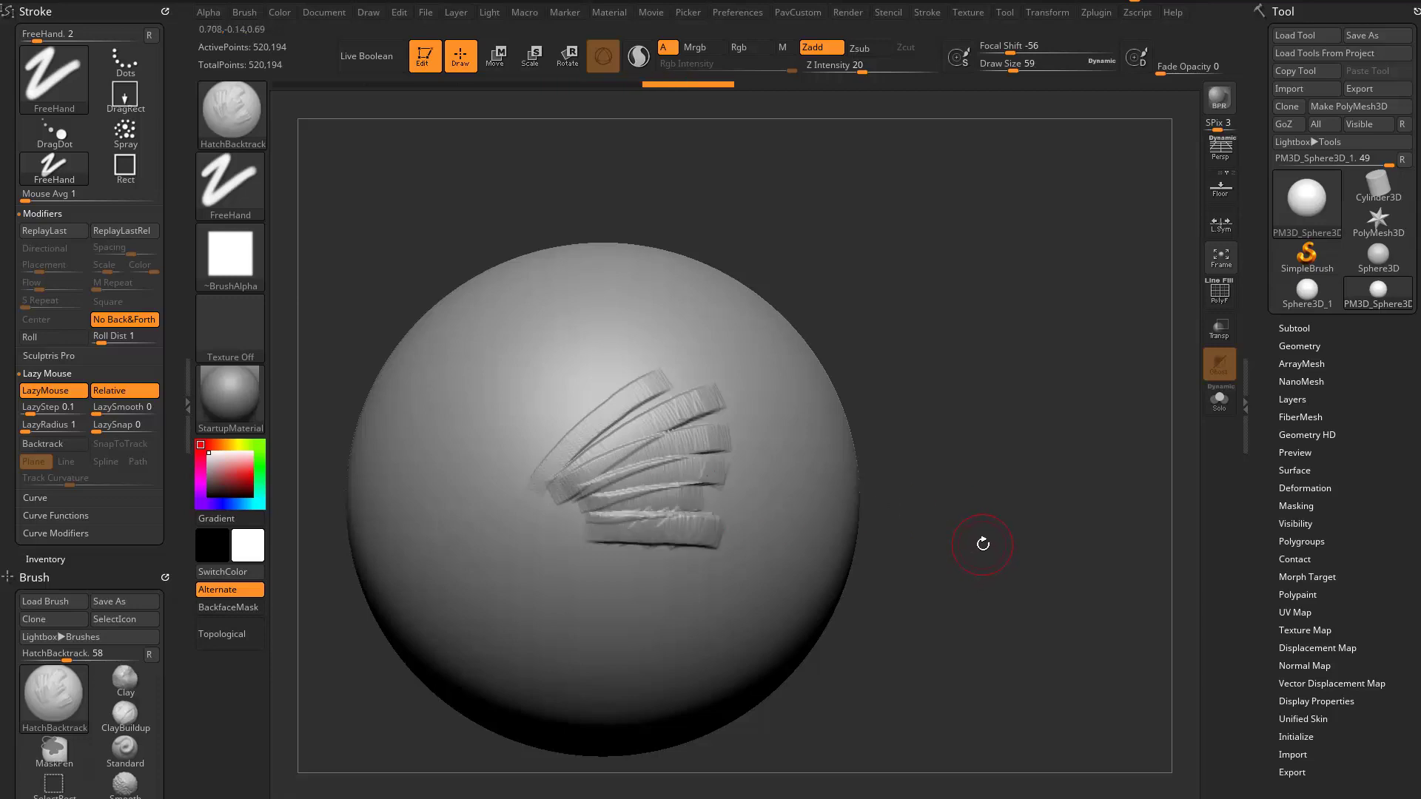
pyautogui.hotkey('ctrl', 'z')
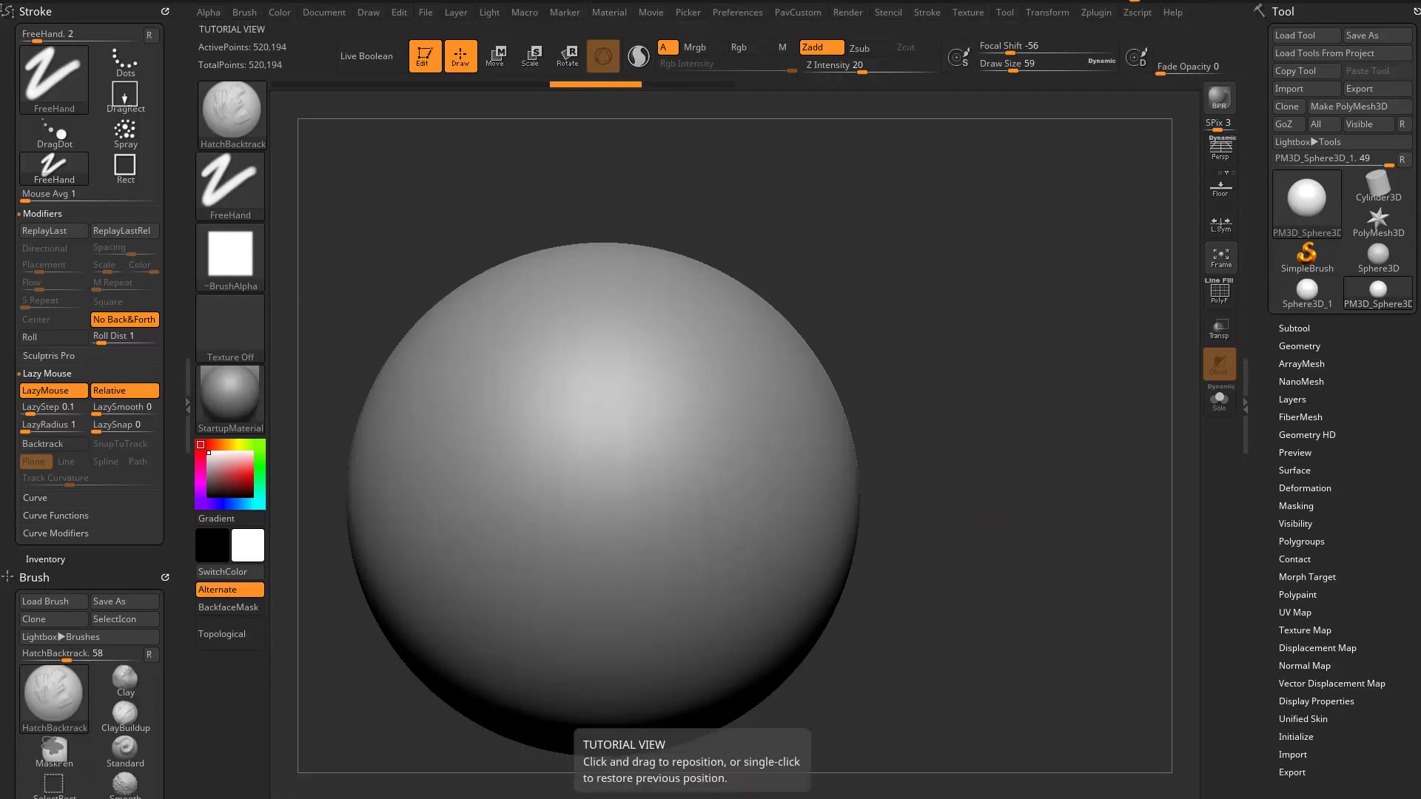
# Step: Expand the Depth settings of the HatchBacktrack brush
pyautogui.moveTo(175, 341)
pyautogui.mouseDown()
pyautogui.moveTo(175, 198)
pyautogui.moveTo(39, 129)
pyautogui.mouseUp()
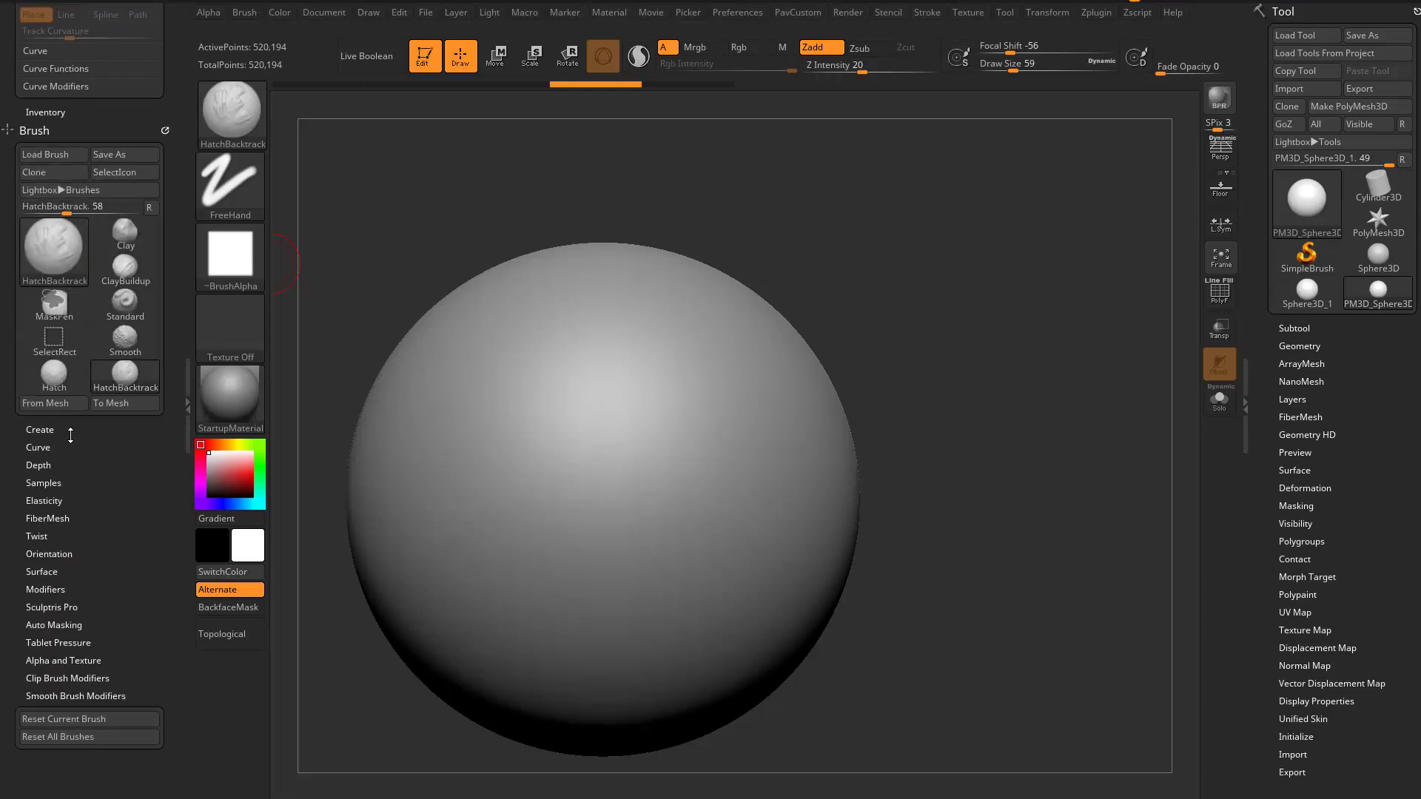
pyautogui.click(38, 465)
pyautogui.scroll(-1, 111, 473)
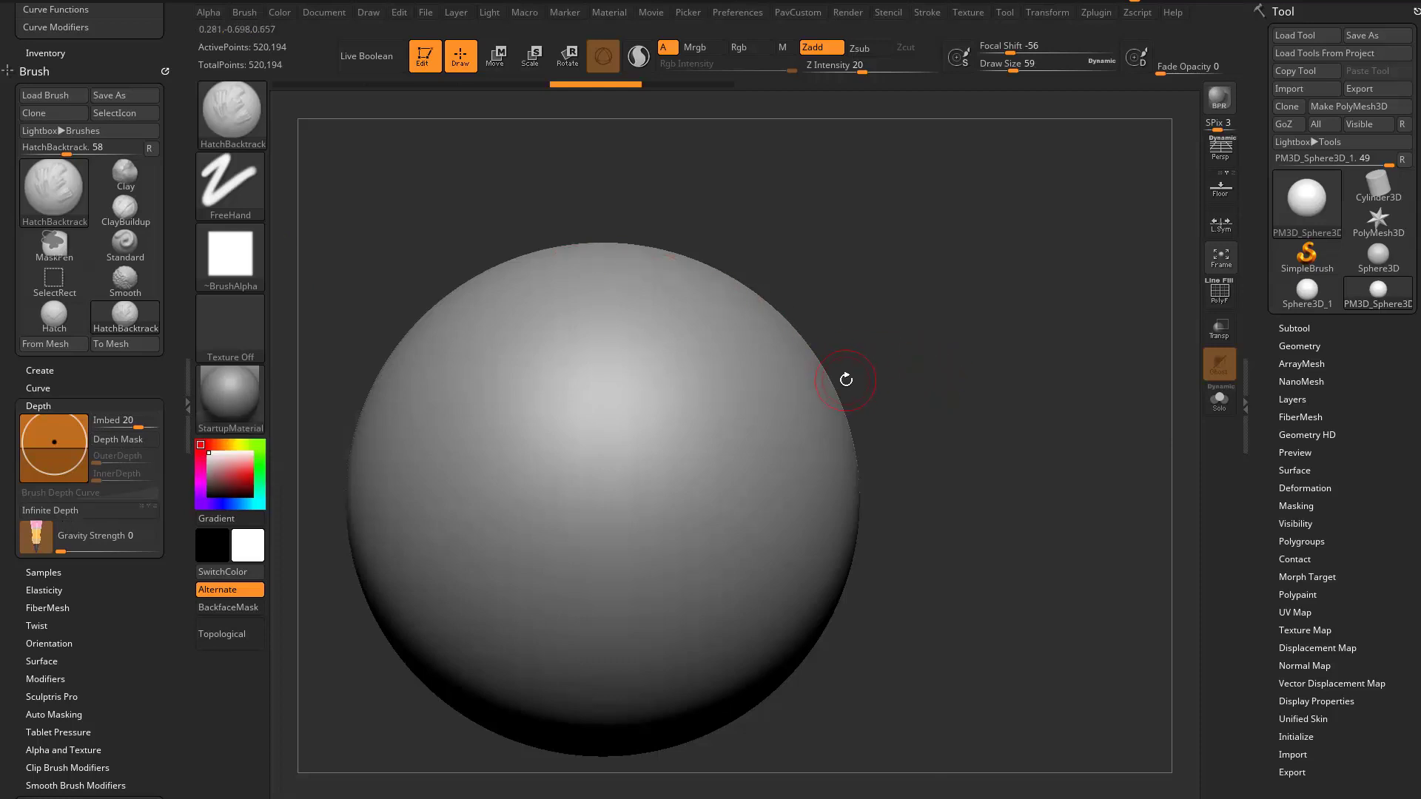
# Step: Leave Edit mode for the sphere, choose the Cube3D primitive, clear the canvas, and draw one cube on it
pyautogui.click(433, 71)
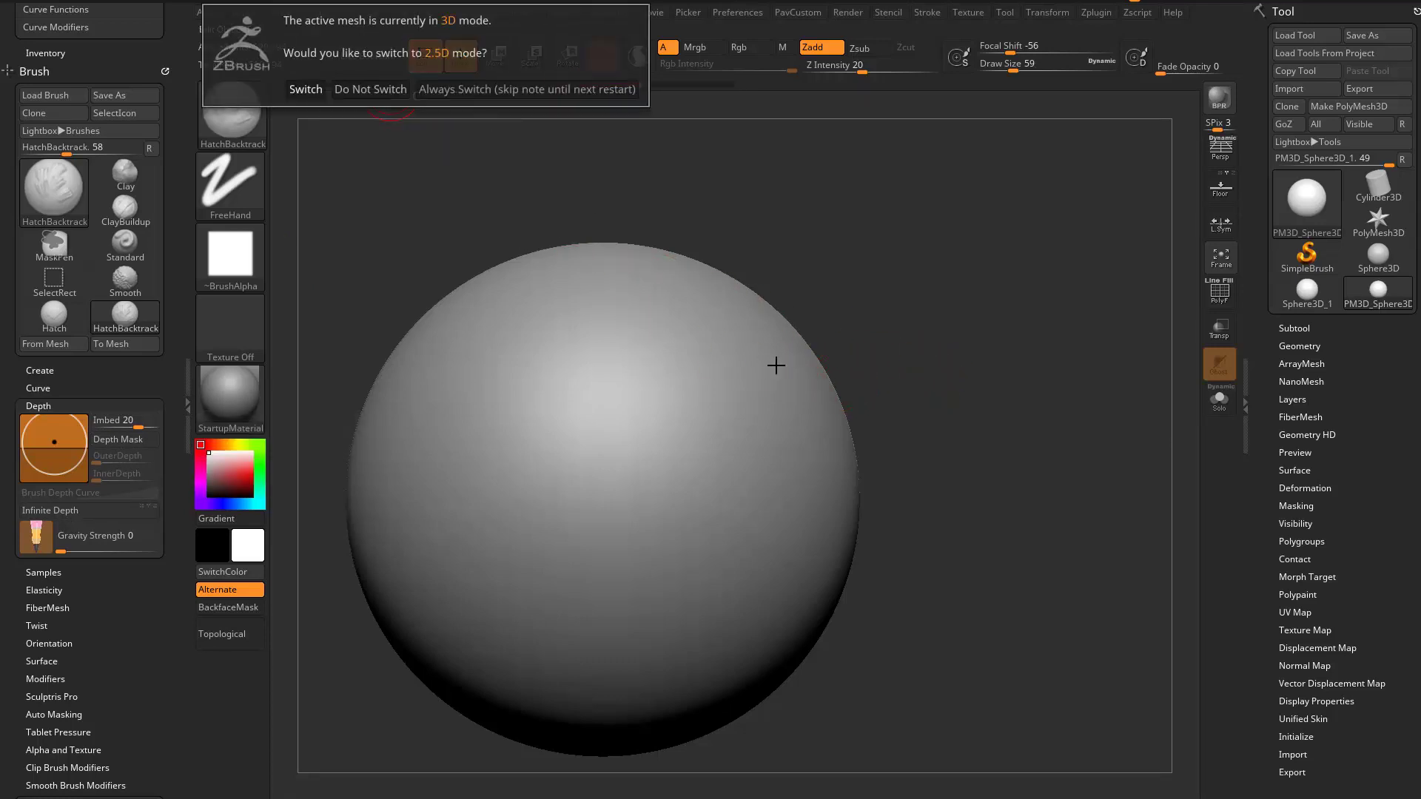
pyautogui.click(487, 87)
pyautogui.click(1307, 198)
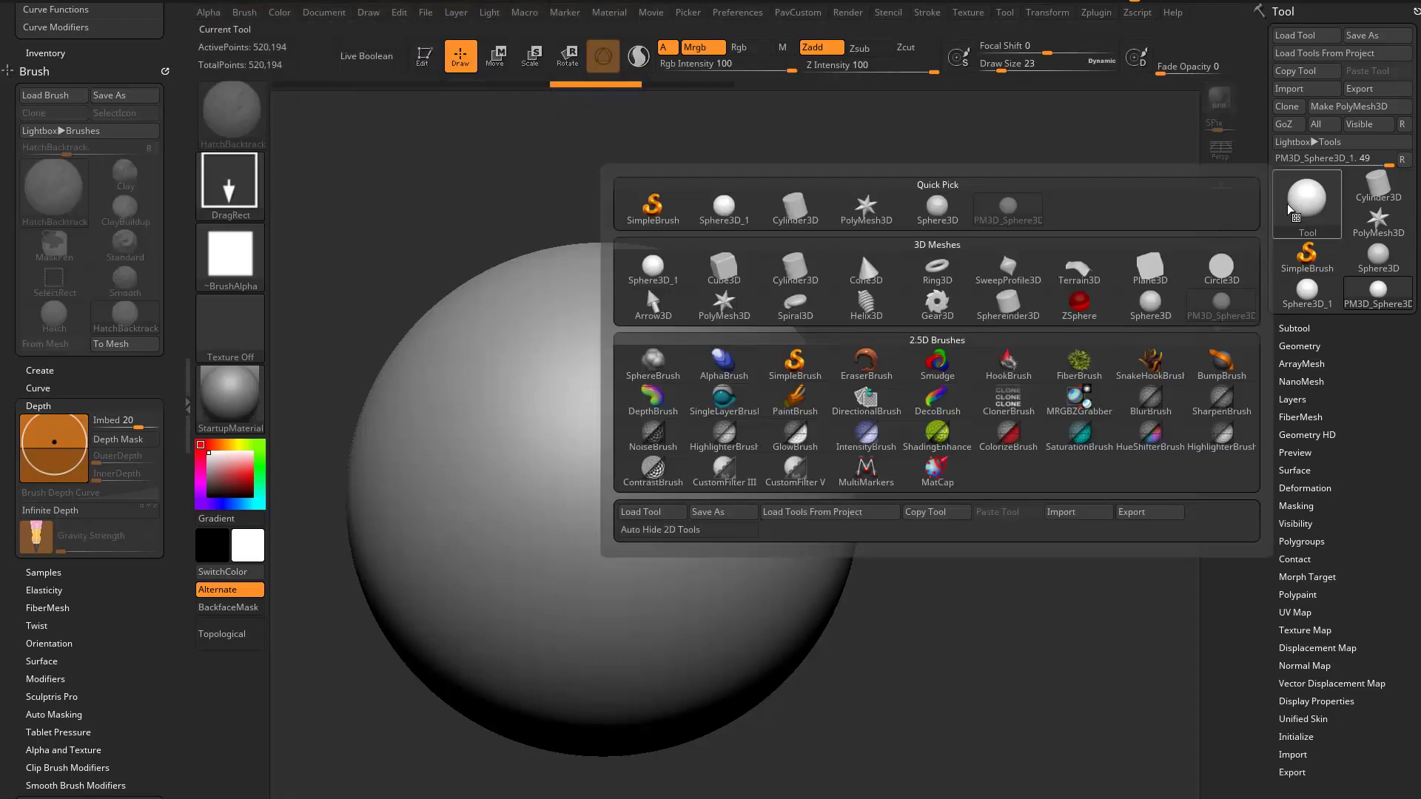
pyautogui.click(715, 265)
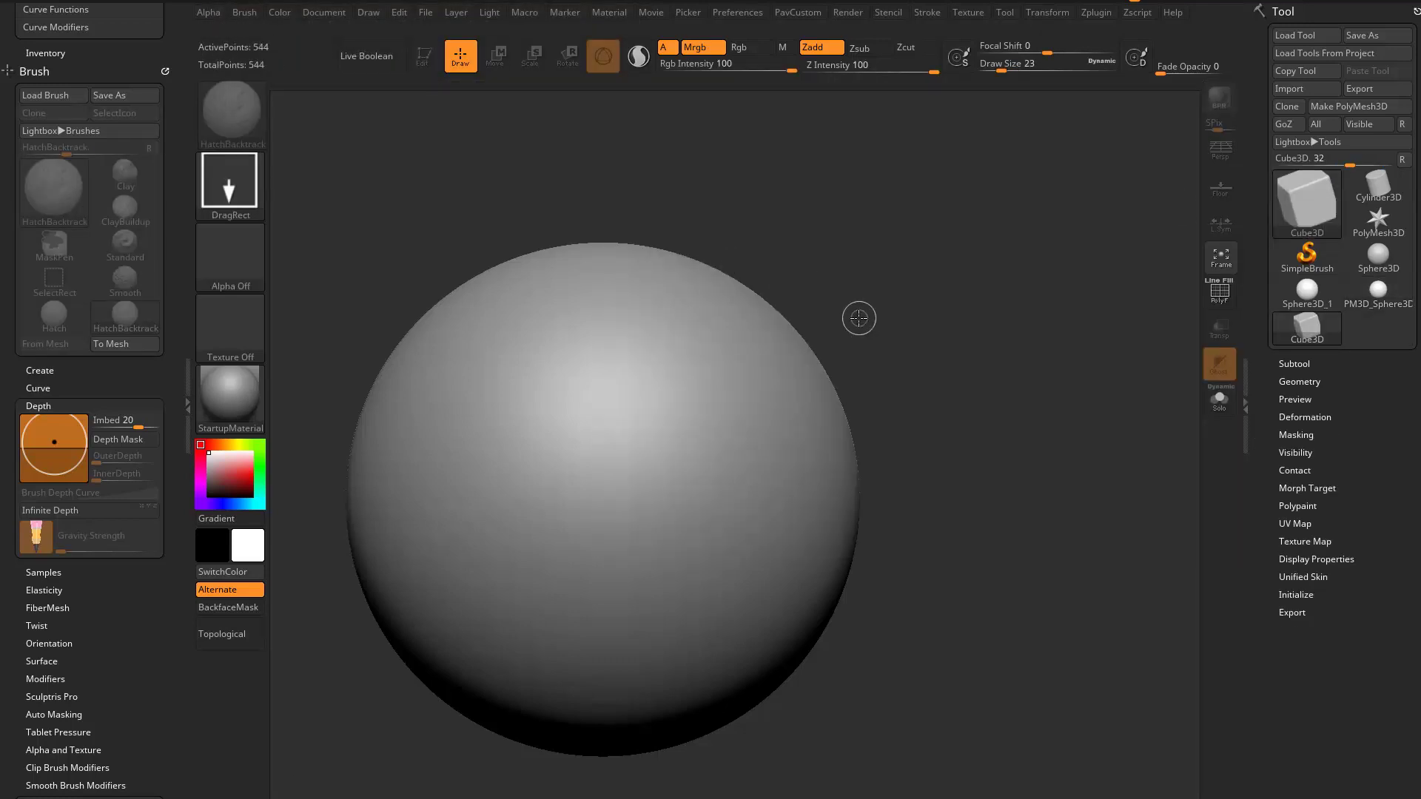
pyautogui.hotkey('ctrl', 'n')
pyautogui.moveTo(631, 409); pyautogui.dragTo(520, 277)
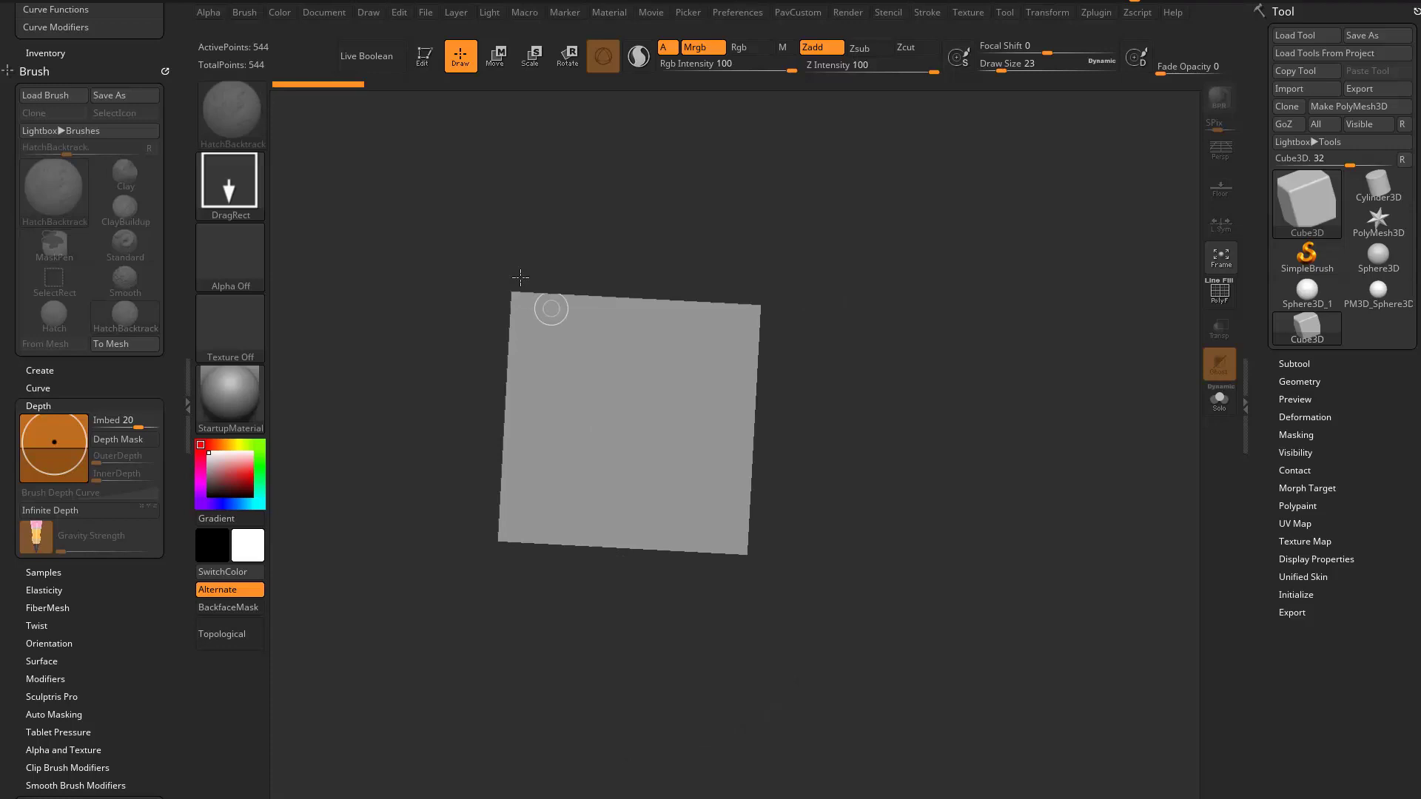
# Step: Put the cube into Edit mode and subdivide it three times
pyautogui.click(423, 57)
pyautogui.moveTo(977, 413)
pyautogui.mouseDown()
pyautogui.moveTo(1026, 397)
pyautogui.moveTo(991, 408)
pyautogui.moveTo(945, 388)
pyautogui.mouseUp()
pyautogui.hotkey('ctrl', 'd')
pyautogui.hotkey('ctrl', 'd')
pyautogui.hotkey('ctrl', 'd')
# Step: Select the Move brush and convert the cube primitive to a PolyMesh3D so it can be sculpted
pyautogui.press('b')
pyautogui.press('m')
pyautogui.press('v')
pyautogui.press('b')
pyautogui.press('m')
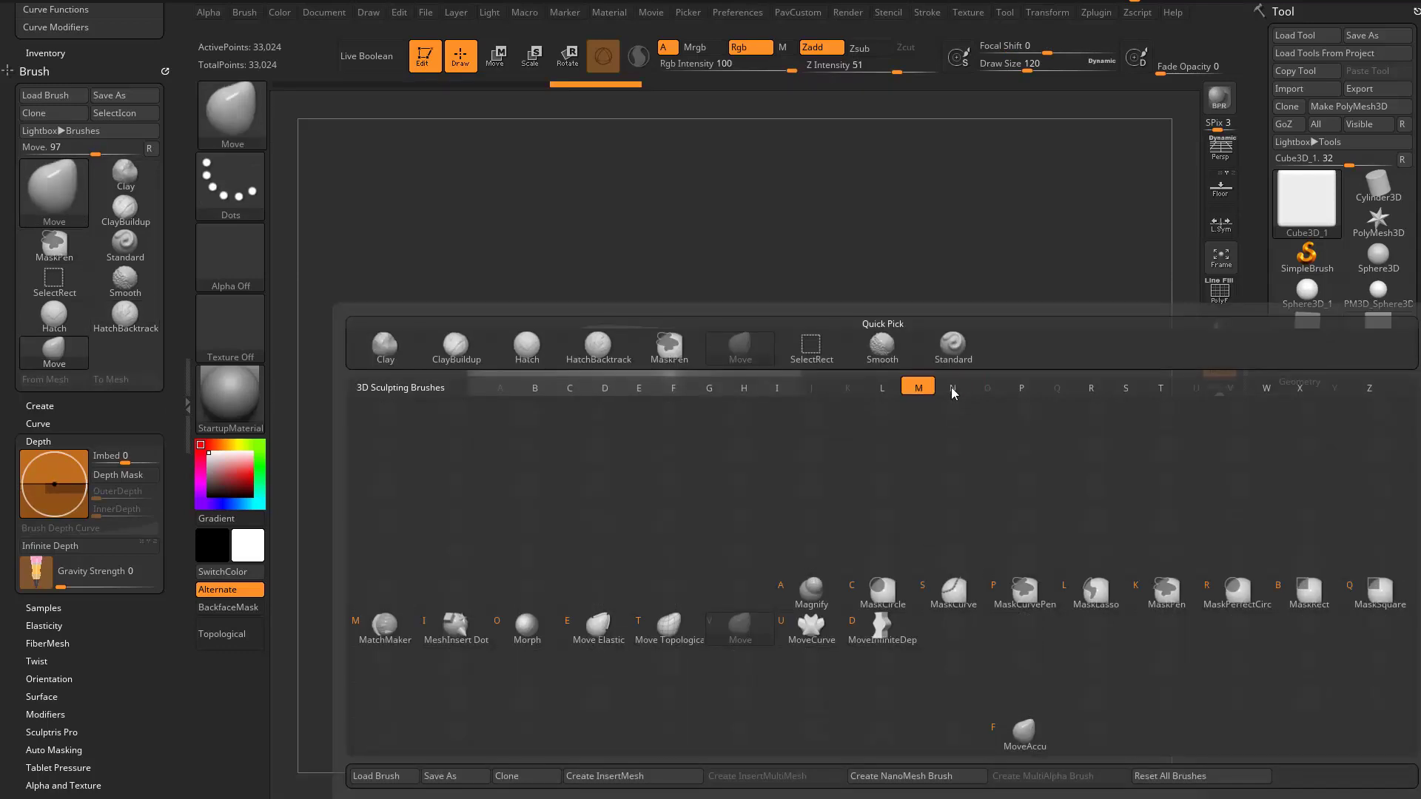
pyautogui.press('v')
pyautogui.click(722, 450)
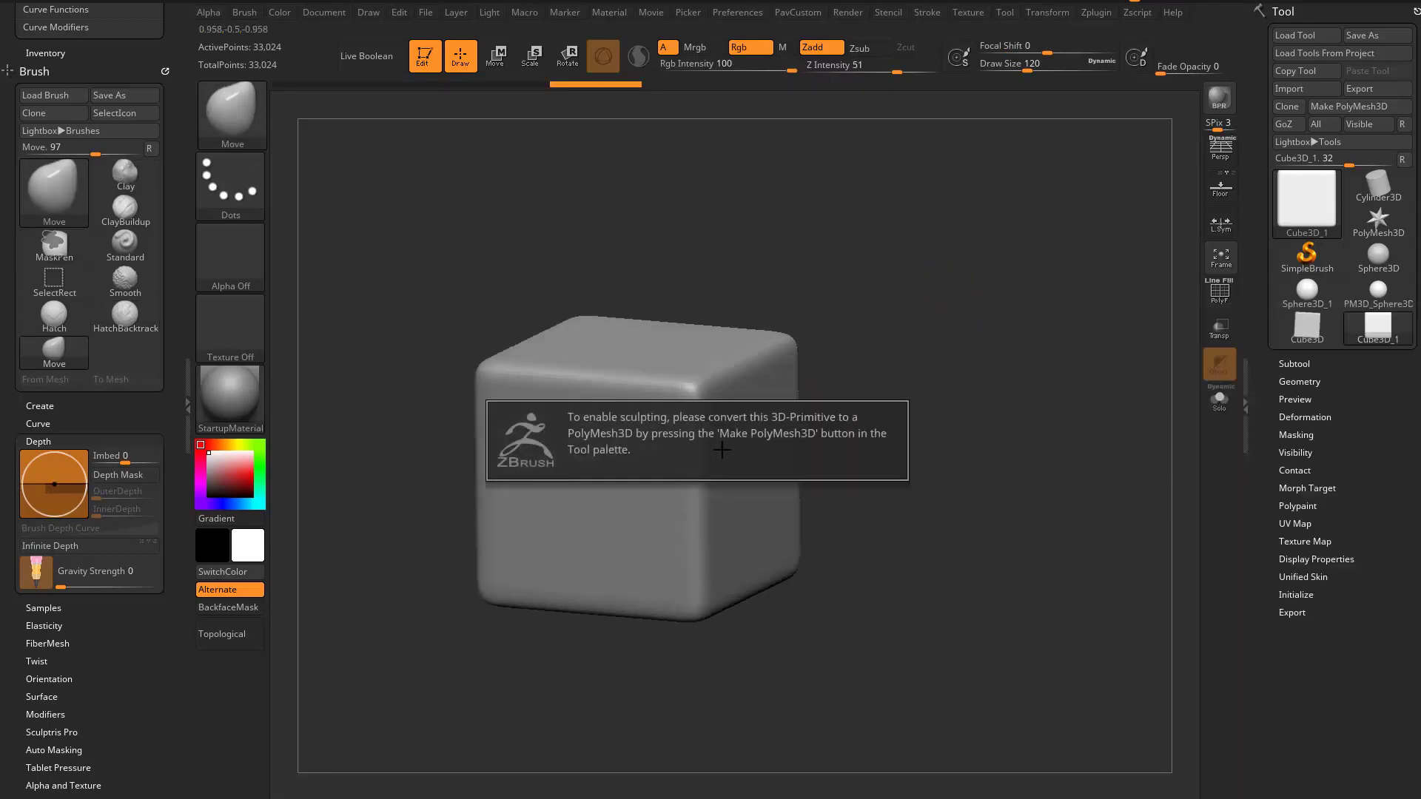
pyautogui.click(1348, 106)
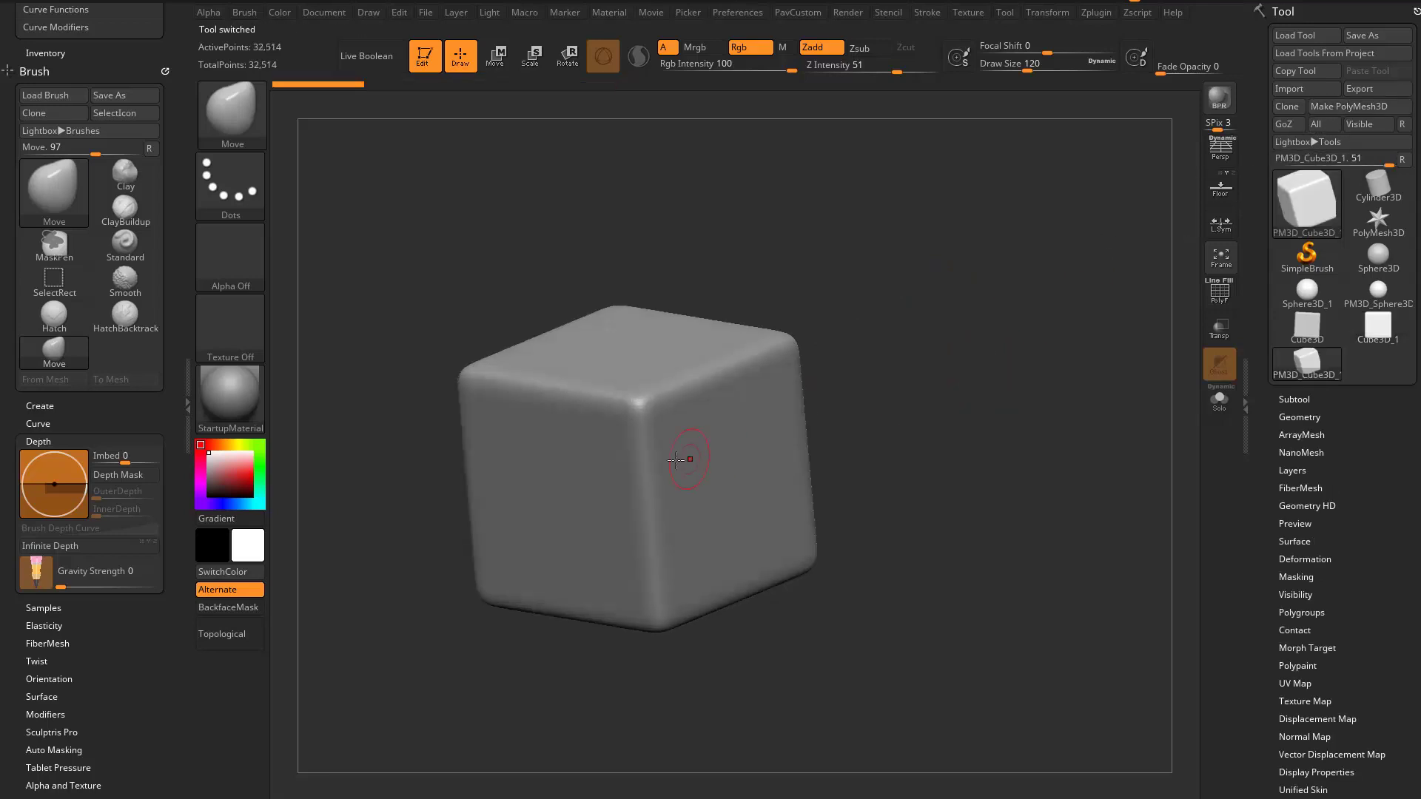
# Step: Pull a small bulge out of the cube's side with the Move brush and check its depth from the adjacent side
pyautogui.moveTo(668, 473); pyautogui.dragTo(702, 488)
pyautogui.moveTo(831, 419)
pyautogui.mouseDown()
pyautogui.moveTo(901, 389)
pyautogui.moveTo(829, 409)
pyautogui.mouseUp()
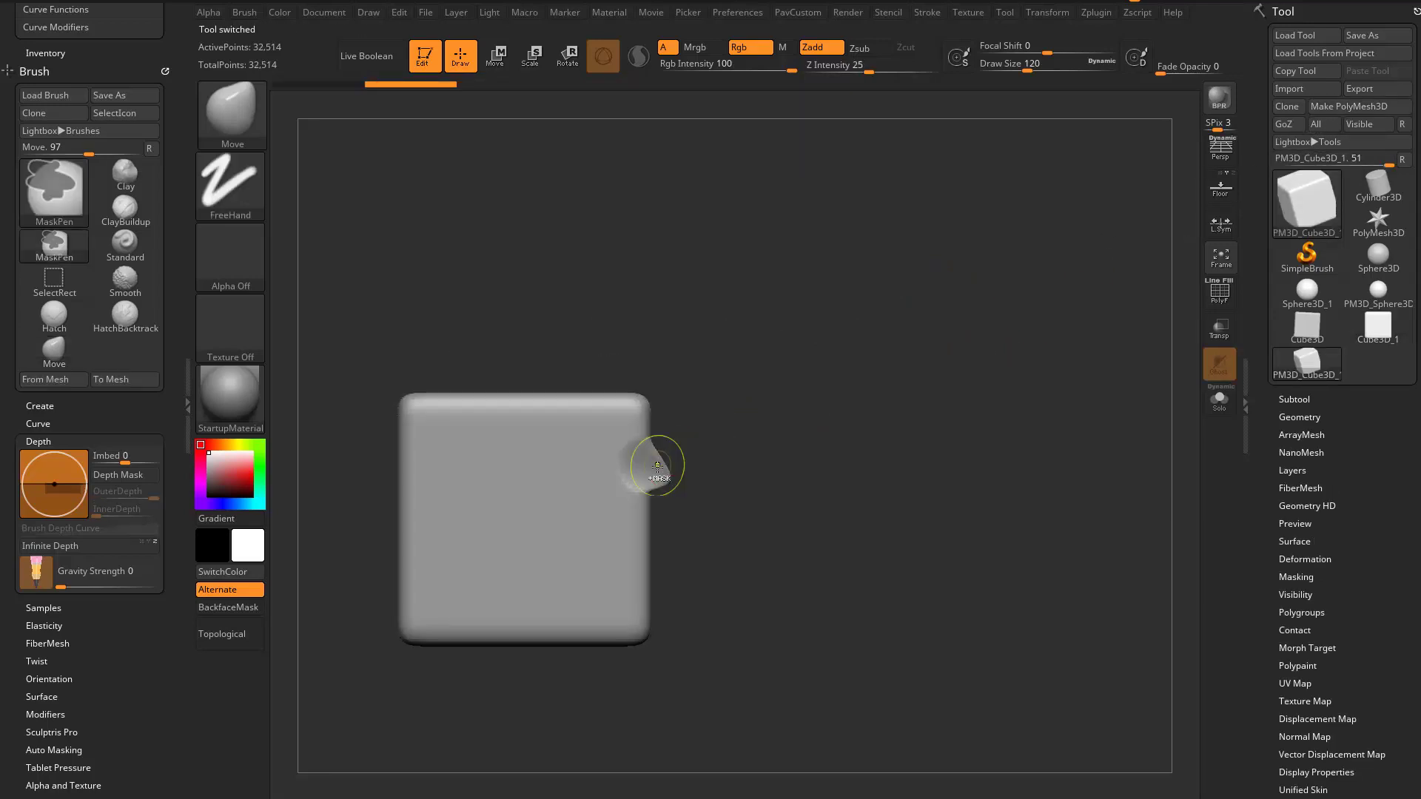
pyautogui.hotkey('ctrl', 'z')
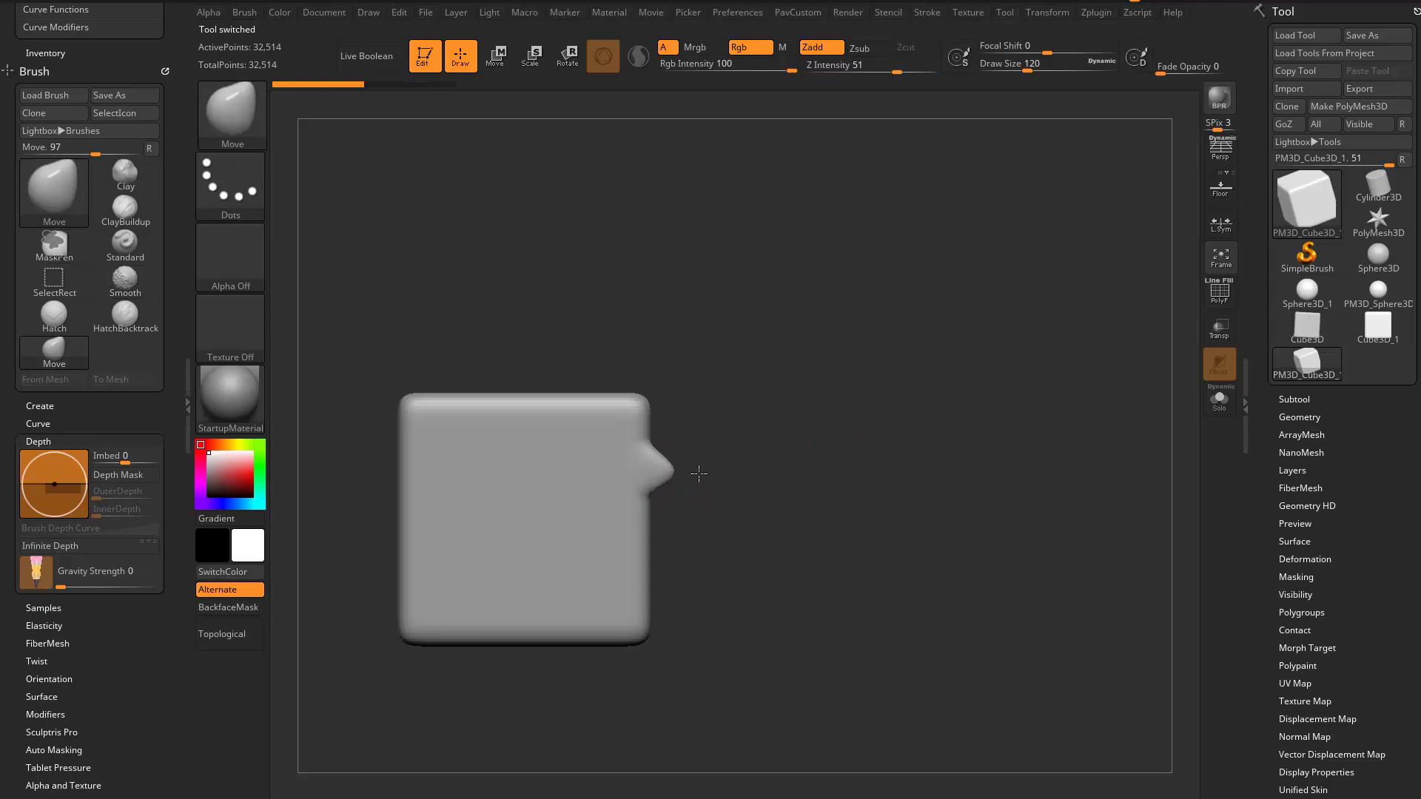
pyautogui.keyDown('shift'); pyautogui.moveTo(729, 467); pyautogui.dragTo(659, 456); pyautogui.keyUp('shift')
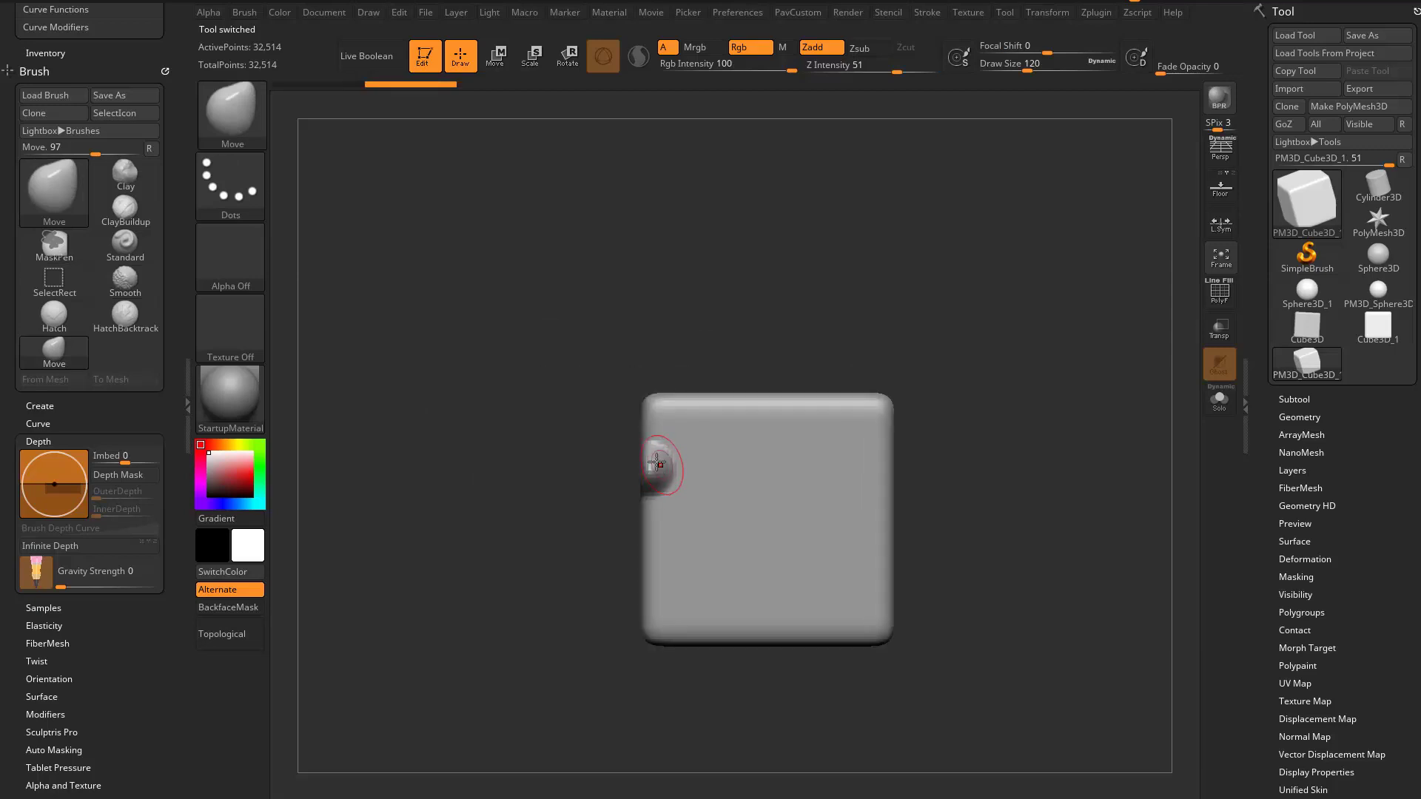
pyautogui.moveTo(567, 534)
pyautogui.keyDown('shift'); pyautogui.mouseDown()
pyautogui.moveTo(703, 503)
pyautogui.moveTo(682, 489)
pyautogui.moveTo(751, 481)
pyautogui.moveTo(666, 459)
pyautogui.mouseUp(); pyautogui.keyUp('shift')
# Step: Enlarge the Move brush to draw size 305, pull a wider bulge from the cube's side, and undo it
pyautogui.press('s')
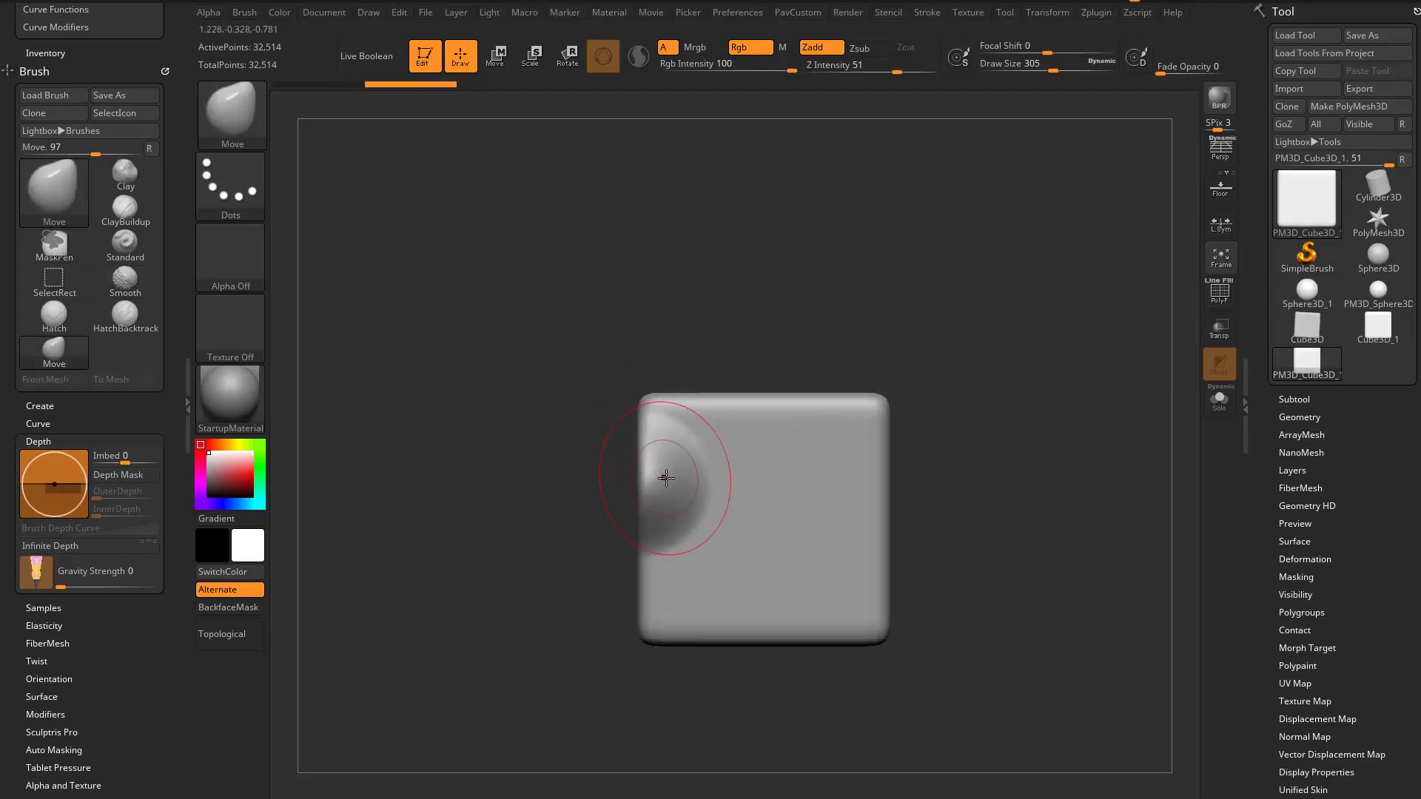
pyautogui.keyDown('shift'); pyautogui.moveTo(570, 481); pyautogui.dragTo(622, 539); pyautogui.keyUp('shift')
pyautogui.hotkey('ctrl', 'z')
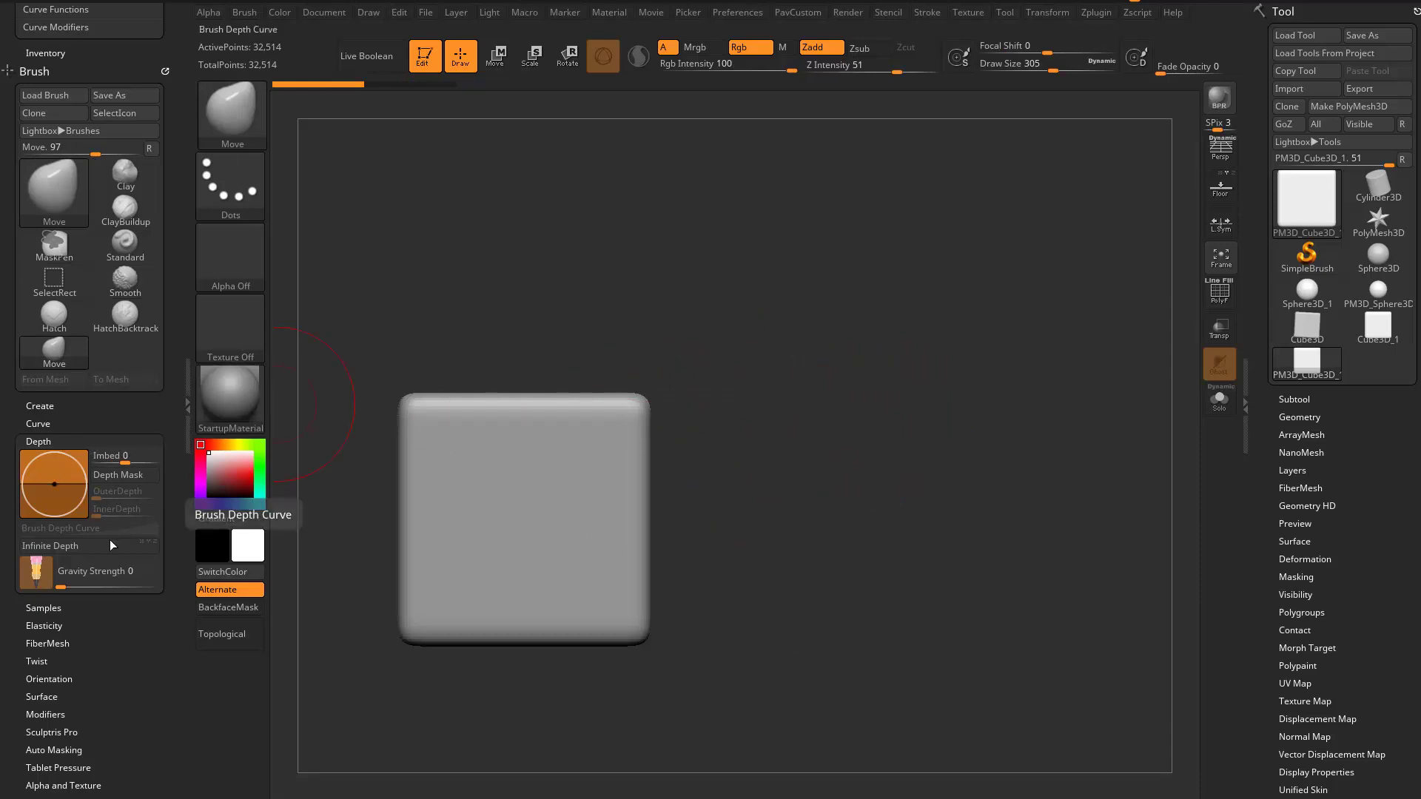
# Step: Turn on the floor grid and reorient the cube above it
pyautogui.click(1223, 195)
pyautogui.moveTo(866, 370); pyautogui.dragTo(801, 371)
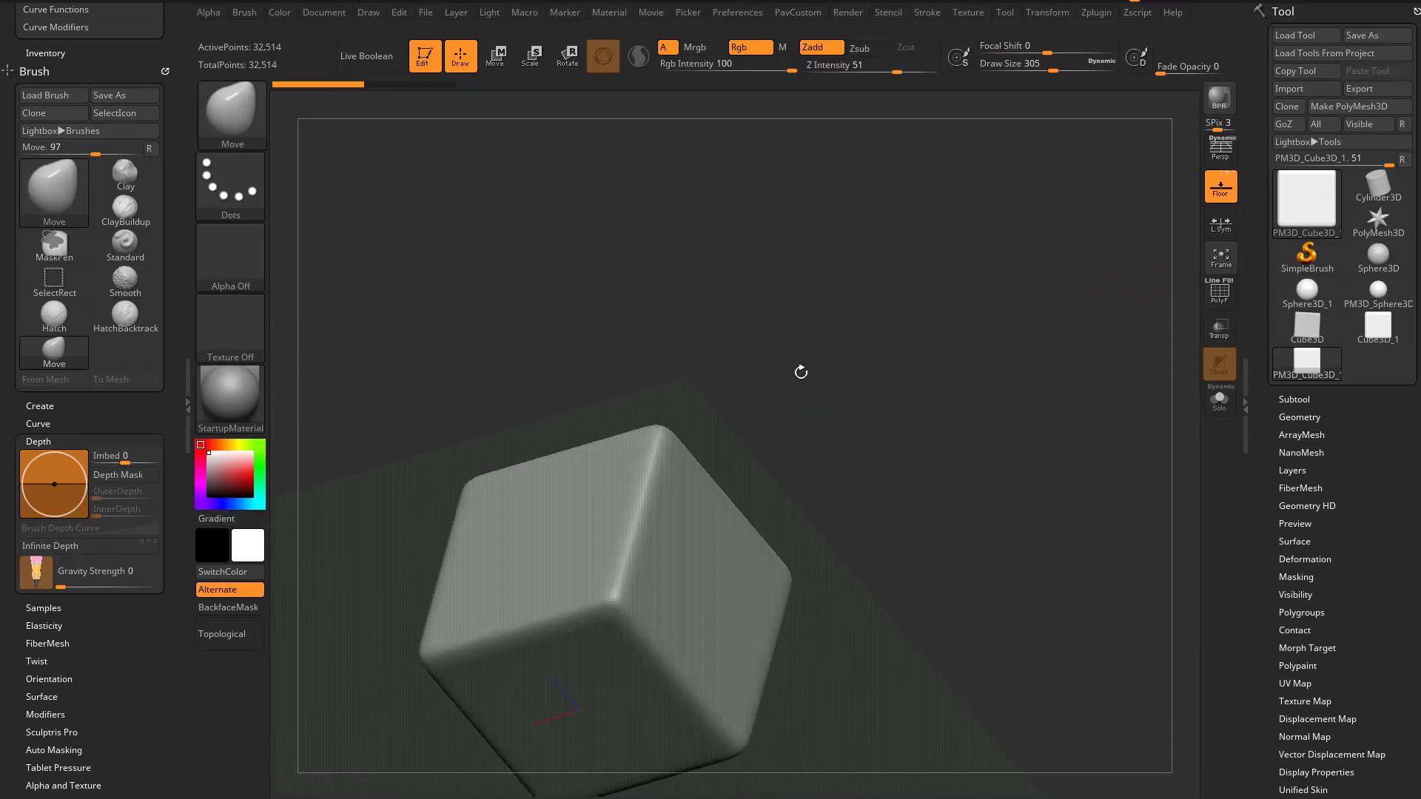
pyautogui.keyDown('alt'); pyautogui.moveTo(857, 516); pyautogui.dragTo(940, 429); pyautogui.keyUp('alt')
pyautogui.keyDown('alt'); pyautogui.moveTo(876, 393); pyautogui.dragTo(959, 449); pyautogui.keyUp('alt')
# Step: Turn on Infinite Depth for the Move brush and pull a bulge along the full depth of the cube's side
pyautogui.click(131, 550)
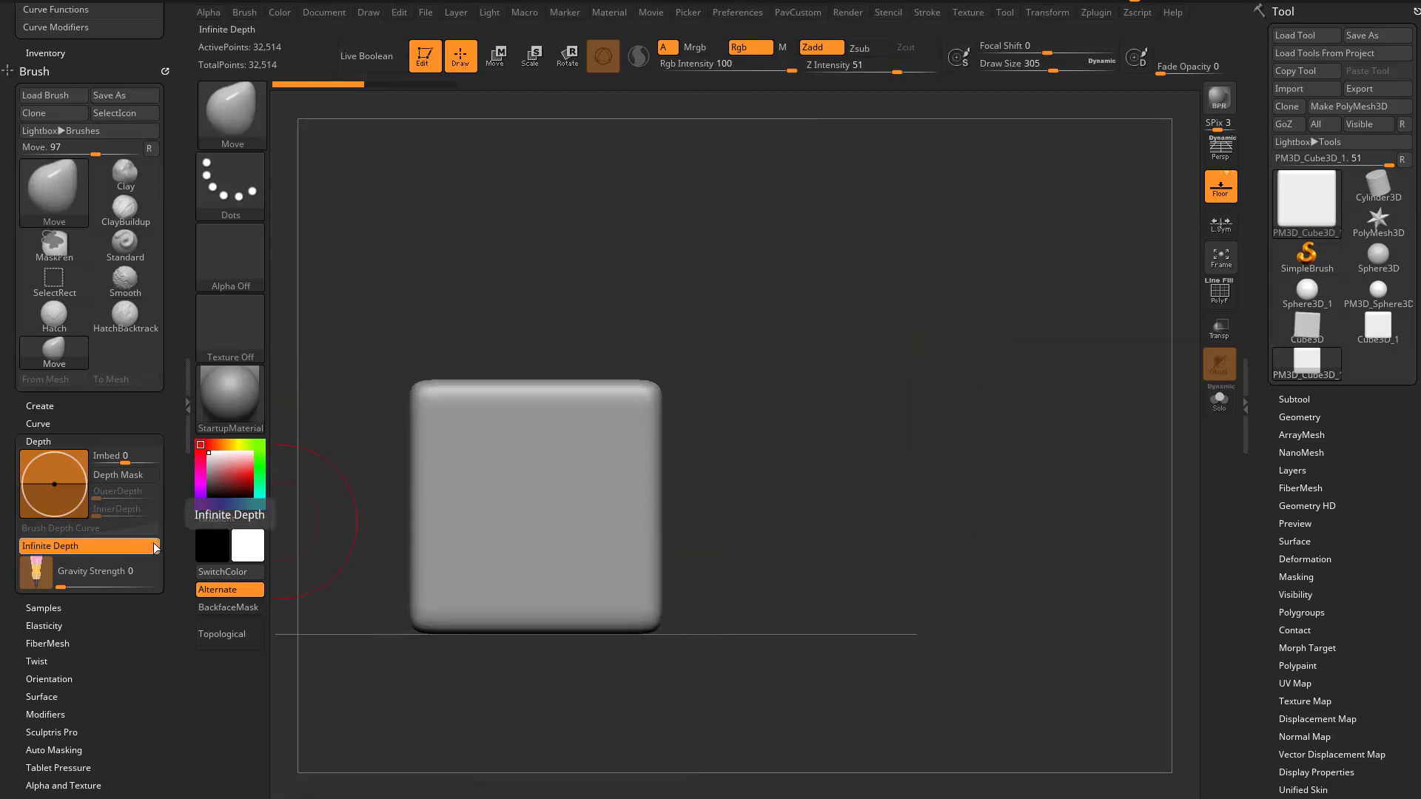
pyautogui.keyDown('alt'); pyautogui.moveTo(753, 401); pyautogui.dragTo(736, 451); pyautogui.keyUp('alt')
pyautogui.moveTo(639, 505); pyautogui.dragTo(688, 519)
pyautogui.moveTo(783, 570); pyautogui.dragTo(737, 553)
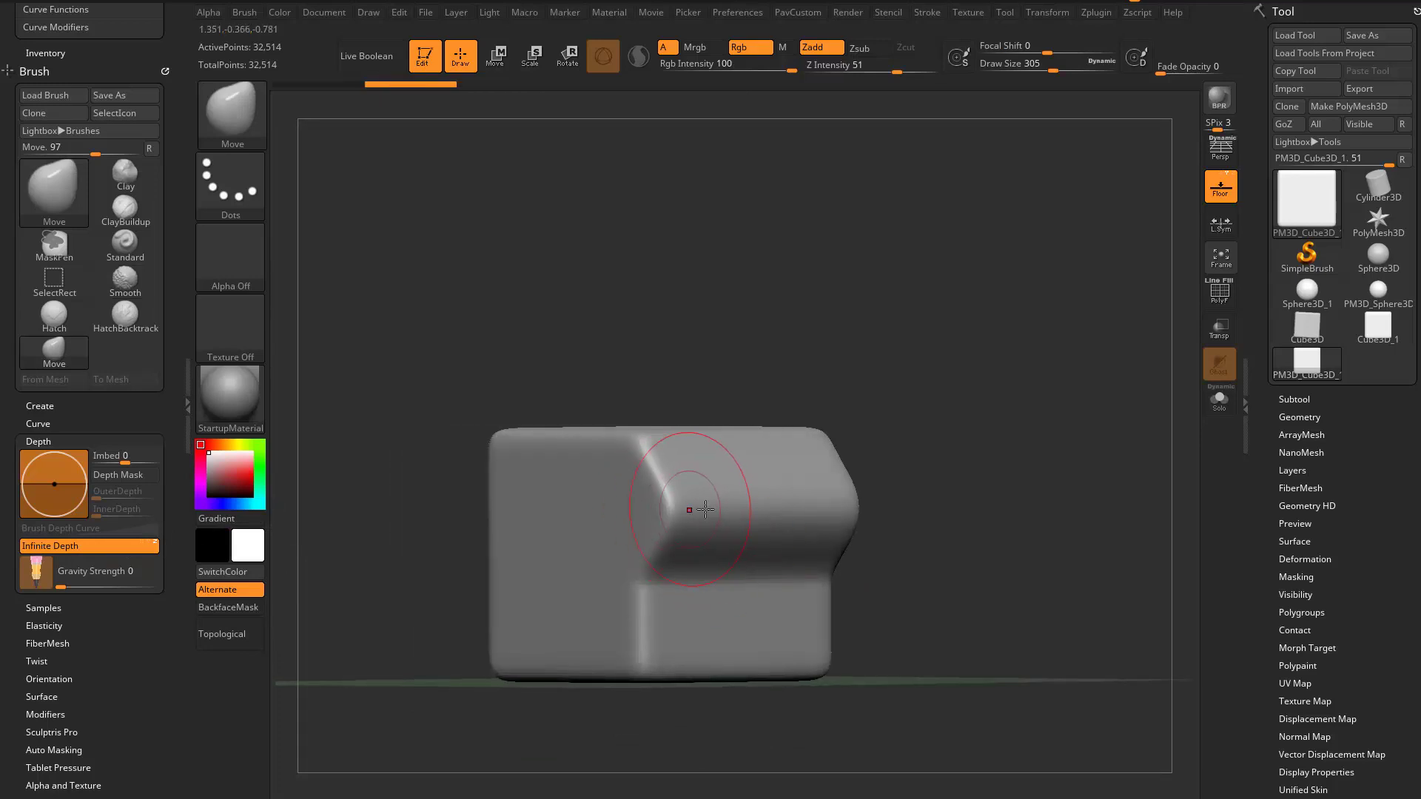
# Step: Turn off Infinite Depth, test the Move brush on the cube's side at draw size 212, and undo the deformations
pyautogui.click(113, 549)
pyautogui.moveTo(948, 498); pyautogui.dragTo(697, 584)
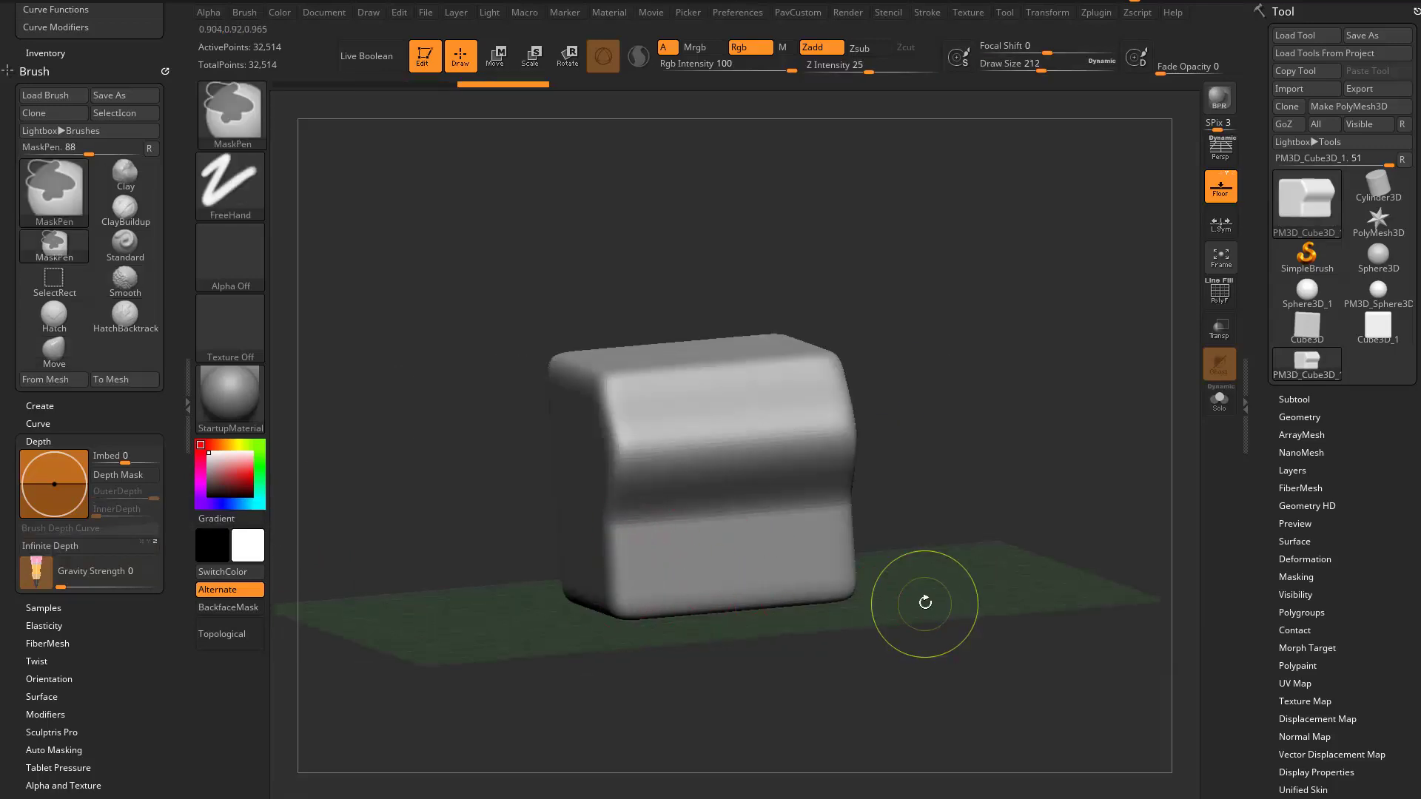
pyautogui.keyDown('shift'); pyautogui.moveTo(916, 555); pyautogui.dragTo(814, 438); pyautogui.keyUp('shift')
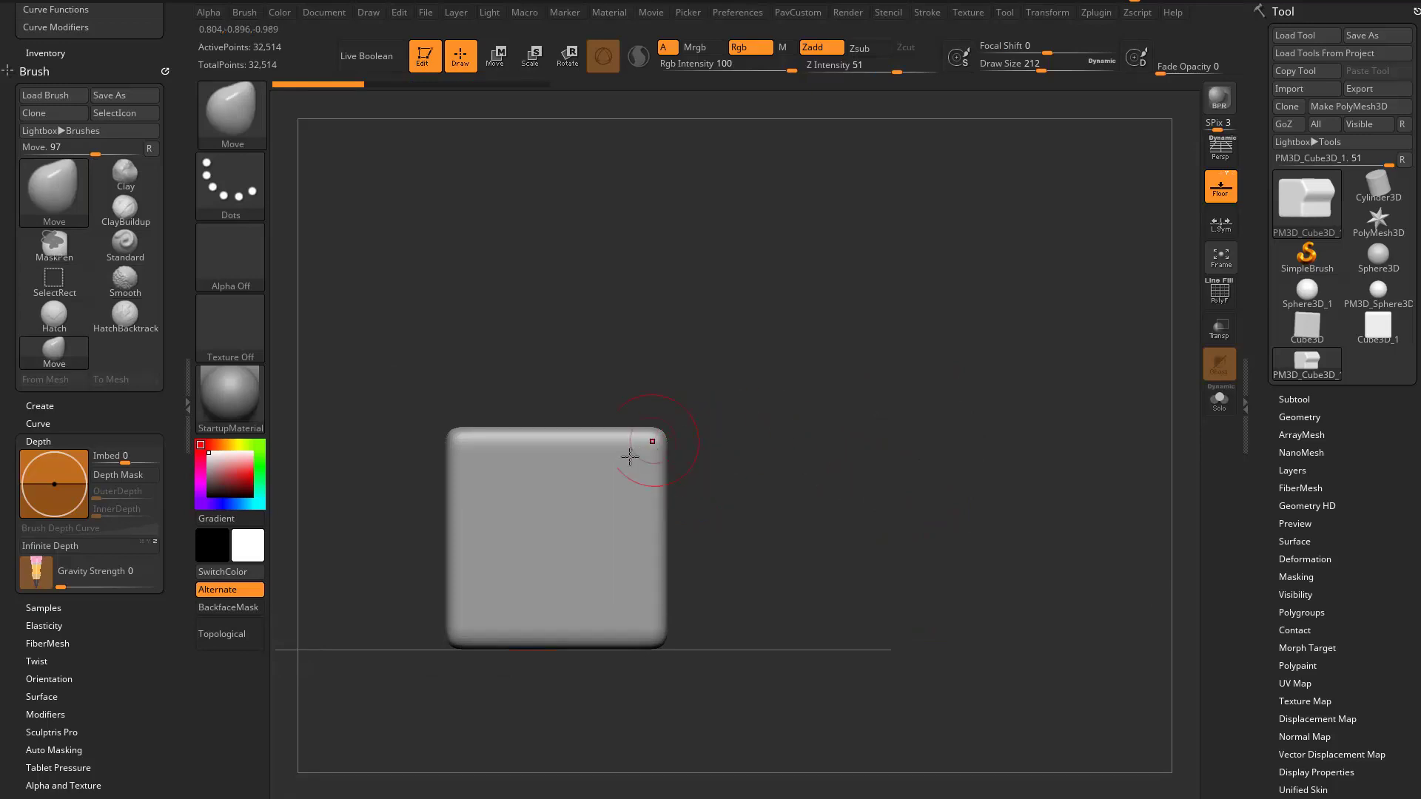
pyautogui.moveTo(679, 474); pyautogui.dragTo(778, 469)
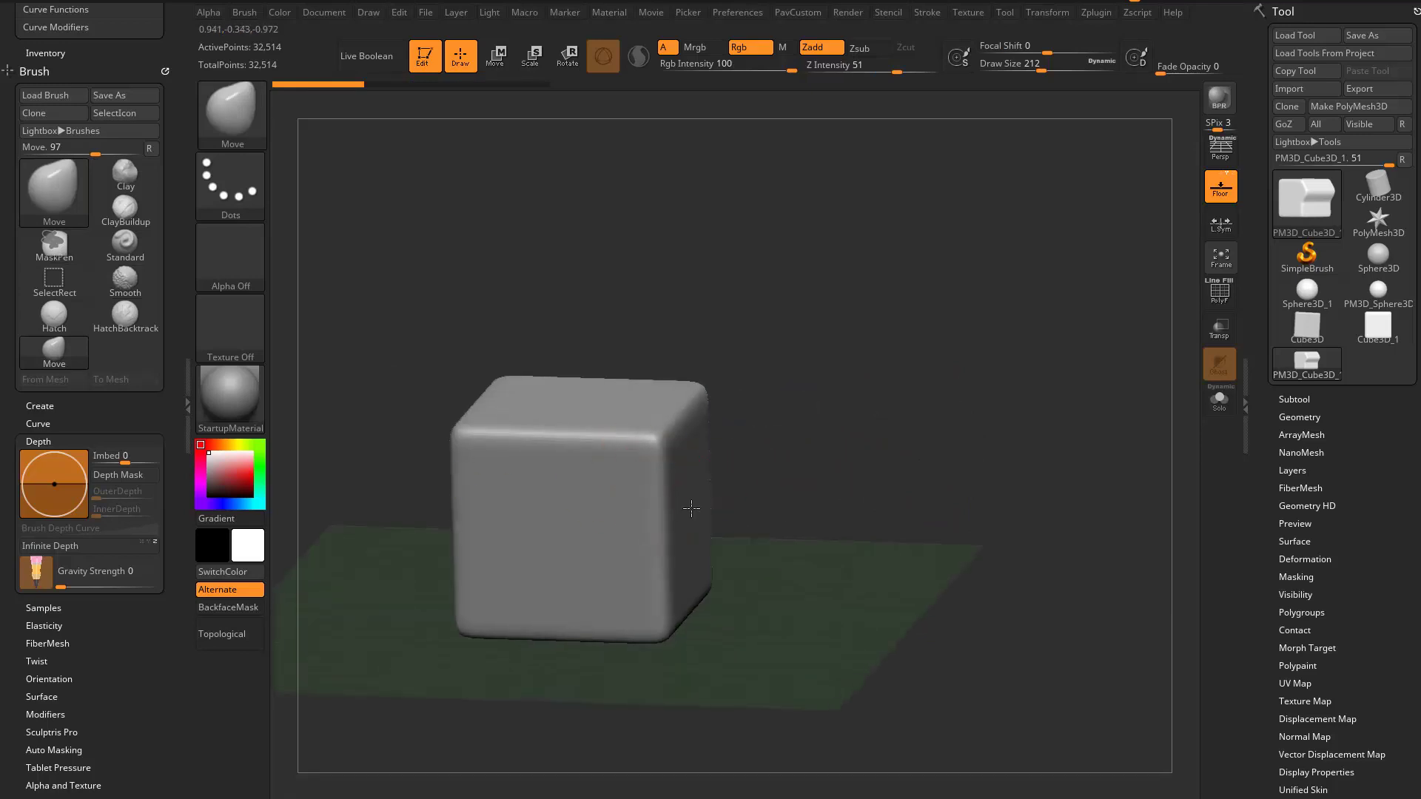
pyautogui.moveTo(692, 508); pyautogui.dragTo(692, 532)
pyautogui.hotkey('ctrl', 'z')
# Step: Turn on Infinite Depth again and pull a stack of full-depth horizontal ridges out of the cube's side
pyautogui.click(105, 549)
pyautogui.moveTo(796, 411); pyautogui.dragTo(742, 403)
pyautogui.moveTo(631, 496); pyautogui.dragTo(678, 504)
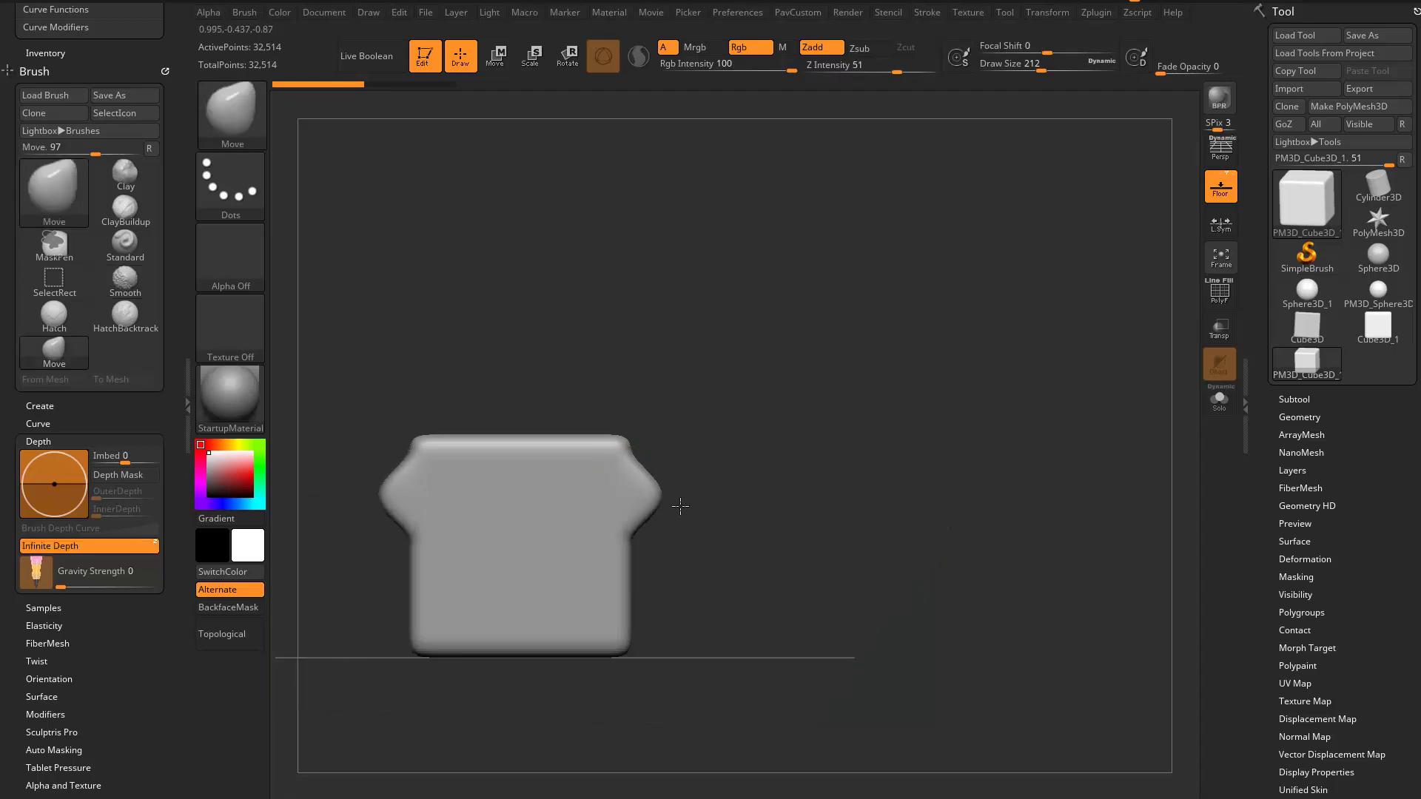
pyautogui.moveTo(619, 567)
pyautogui.mouseDown()
pyautogui.moveTo(664, 570)
pyautogui.moveTo(643, 618)
pyautogui.mouseUp()
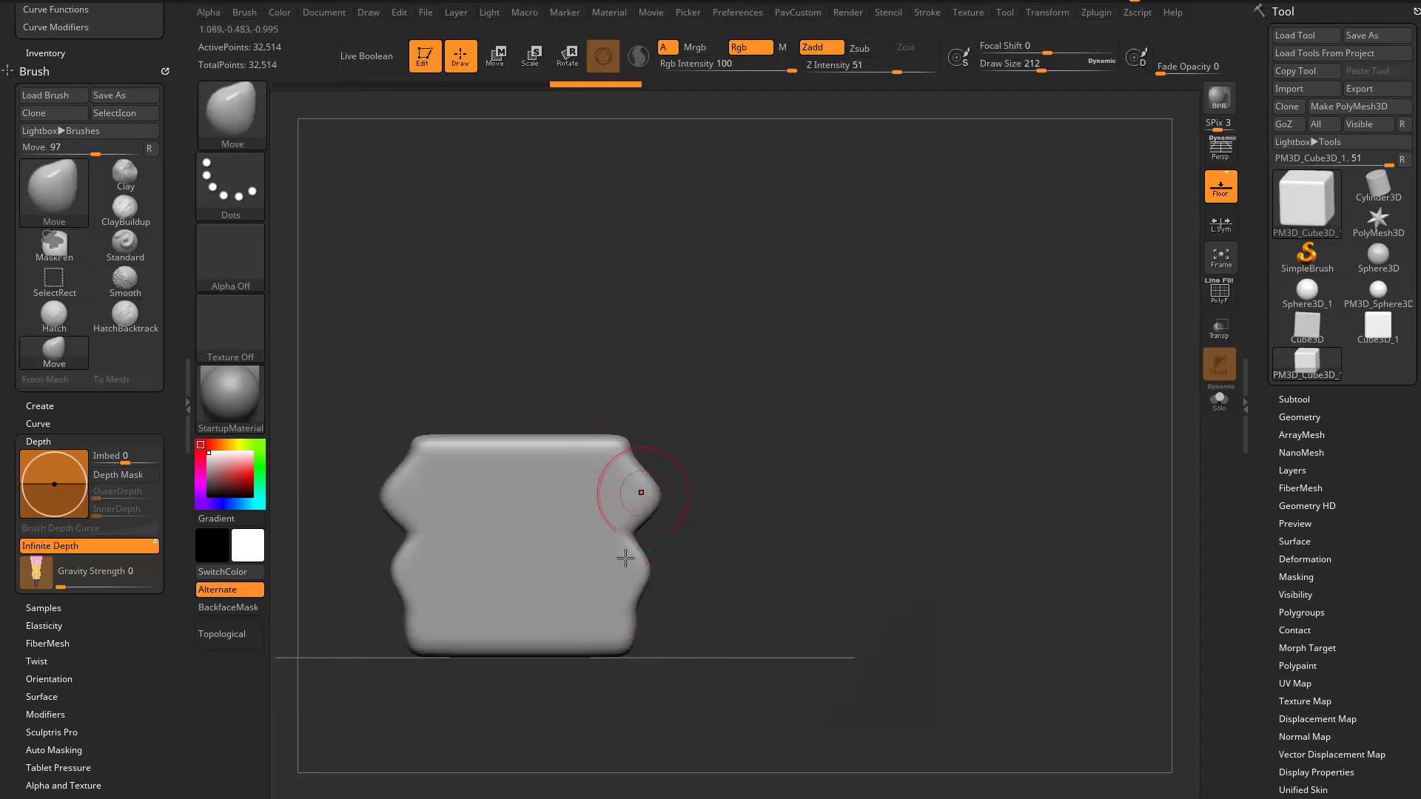
pyautogui.moveTo(802, 501); pyautogui.dragTo(729, 518)
# Step: Undo the ridges on the cube's sides and redo them to compare the shape from several angles
pyautogui.hotkey('ctrl', 'z')
pyautogui.hotkey('ctrl', 'z')
pyautogui.hotkey('ctrl', 'z')
pyautogui.moveTo(926, 458); pyautogui.dragTo(649, 493)
pyautogui.hotkey('ctrl', 'shift', 'z')
pyautogui.hotkey('ctrl', 'shift', 'z')
pyautogui.hotkey('ctrl', 'shift', 'z')
pyautogui.hotkey('ctrl', 'shift', 'z')
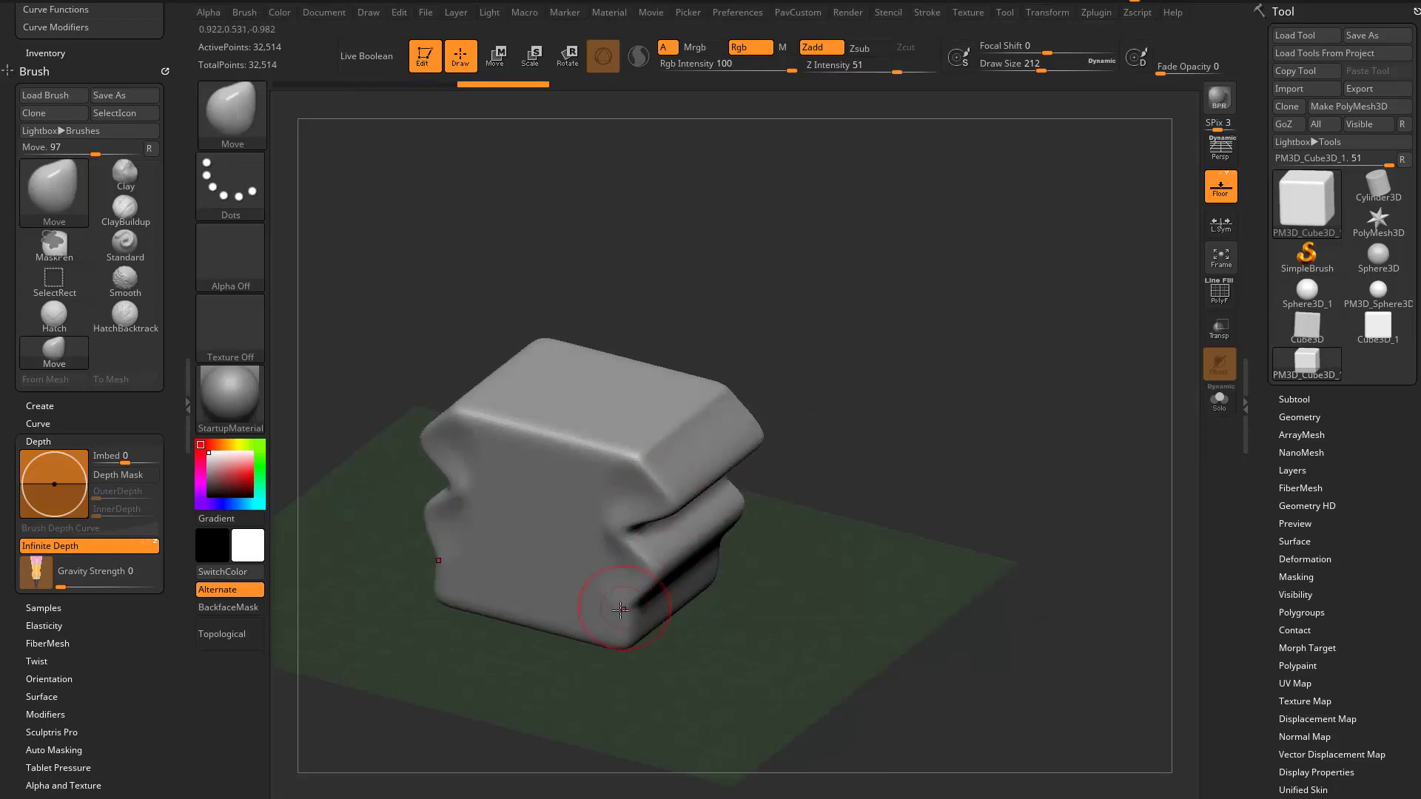
pyautogui.hotkey('ctrl', 'shift', 'z')
pyautogui.moveTo(873, 488); pyautogui.dragTo(961, 488)
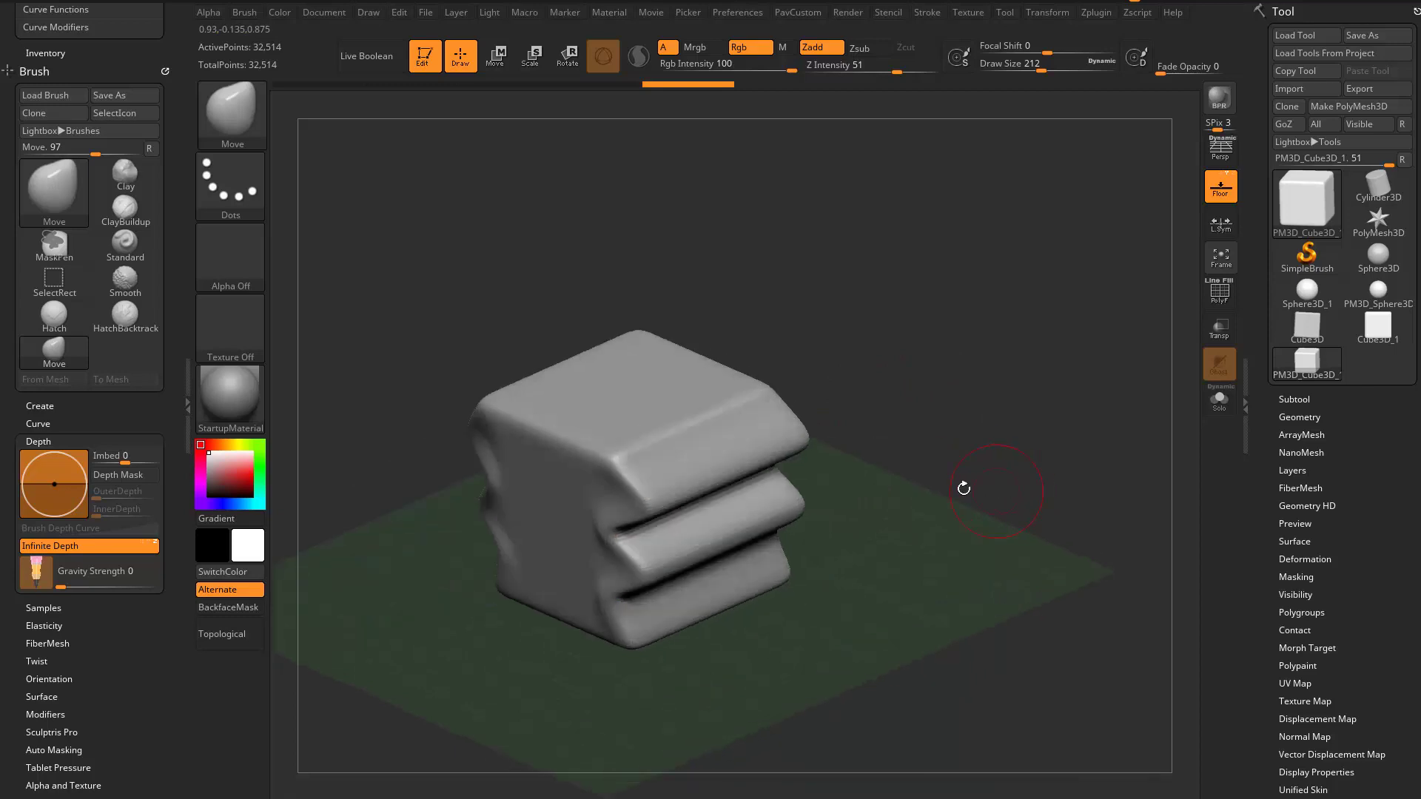
# Step: Undo the full-depth ridges on the cube's sides back to the plain cube
pyautogui.moveTo(836, 415); pyautogui.dragTo(906, 434)
pyautogui.hotkey('ctrl', 'z')
pyautogui.hotkey('ctrl', 'z')
pyautogui.hotkey('ctrl', 'z')
pyautogui.hotkey('ctrl', 'z')
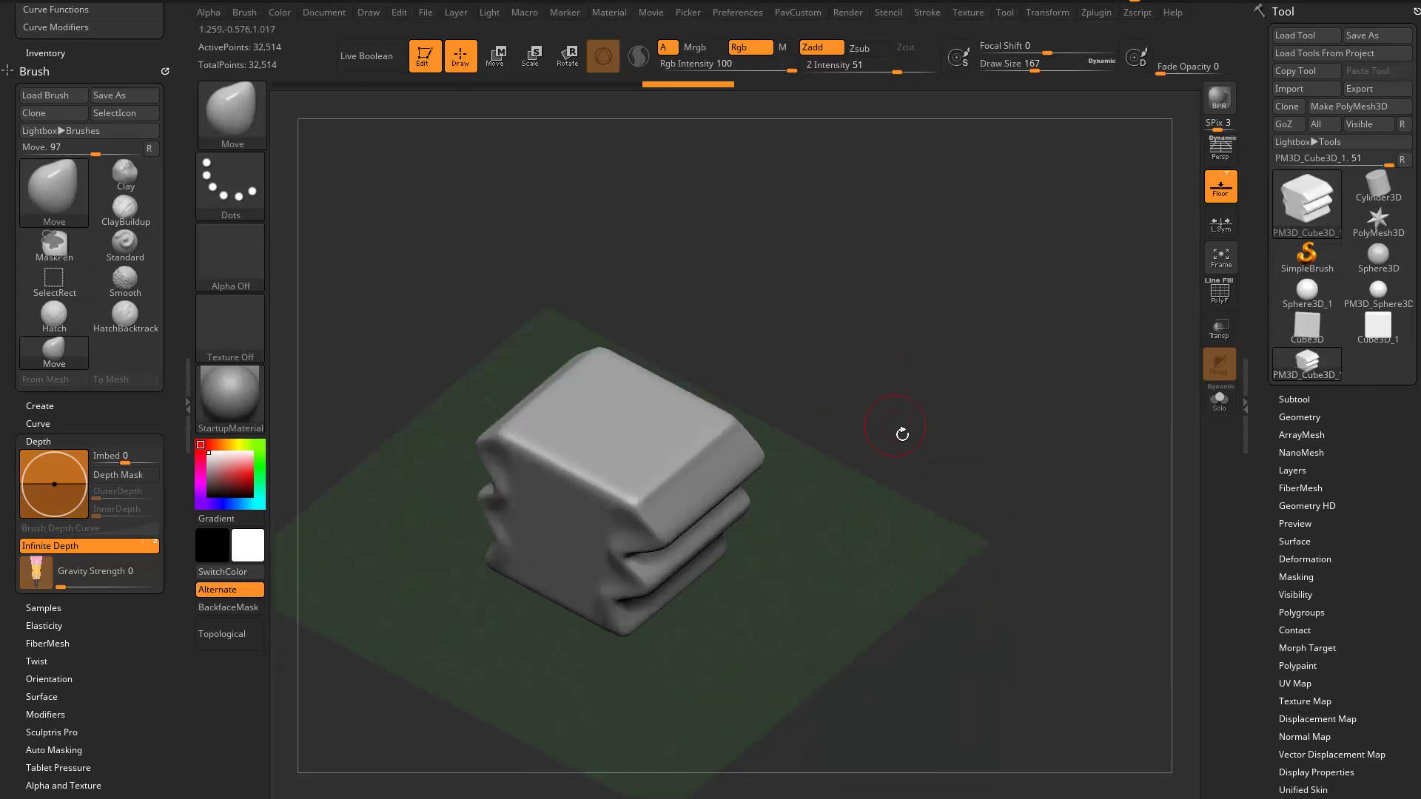
pyautogui.hotkey('ctrl', 'z')
pyautogui.hotkey('ctrl', 'z')
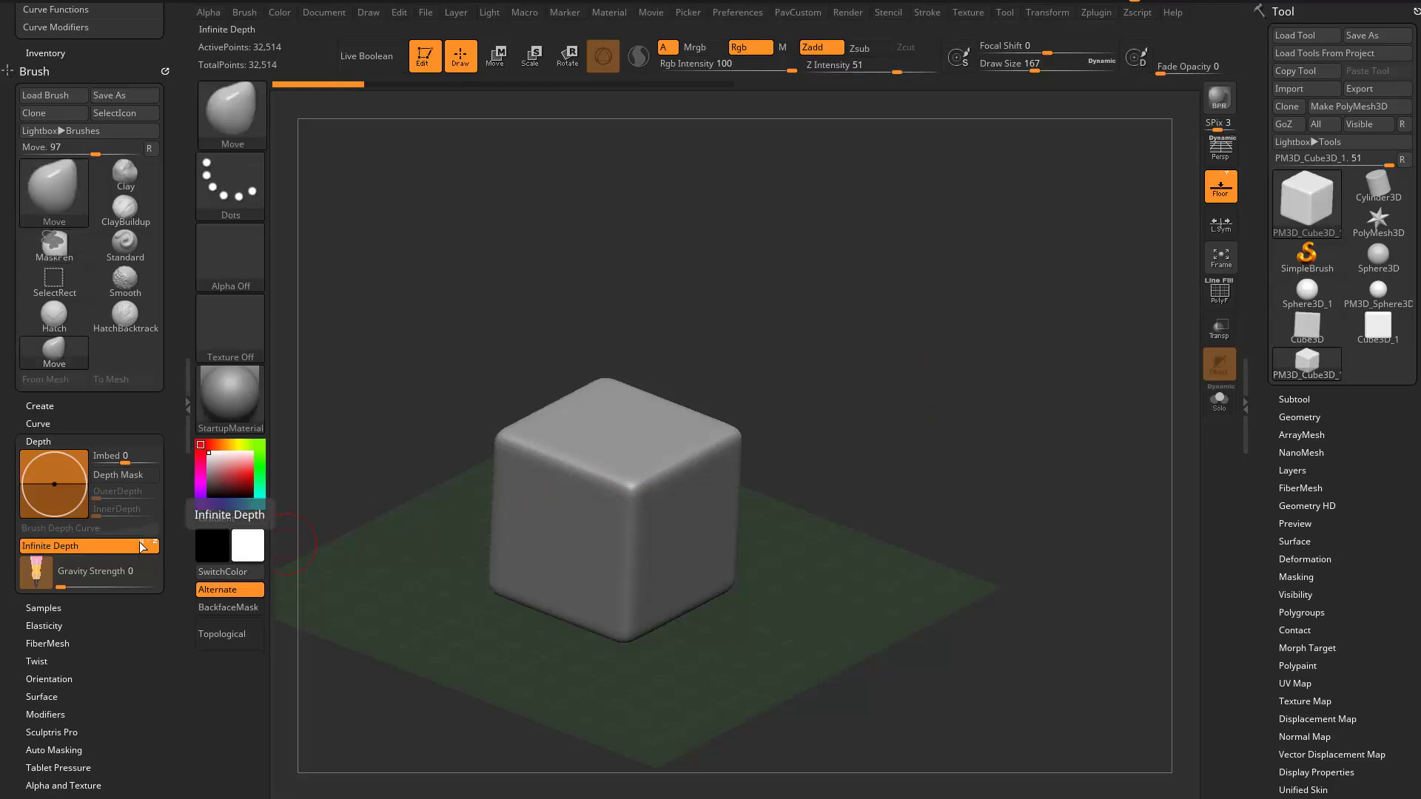
# Step: Pull full-depth ridges out of the cube's sides with the Move brush at draw size 167, and undo them
pyautogui.moveTo(855, 354)
pyautogui.mouseDown()
pyautogui.moveTo(967, 380)
pyautogui.moveTo(901, 425)
pyautogui.moveTo(702, 446)
pyautogui.moveTo(657, 499)
pyautogui.moveTo(676, 540)
pyautogui.moveTo(657, 556)
pyautogui.mouseUp()
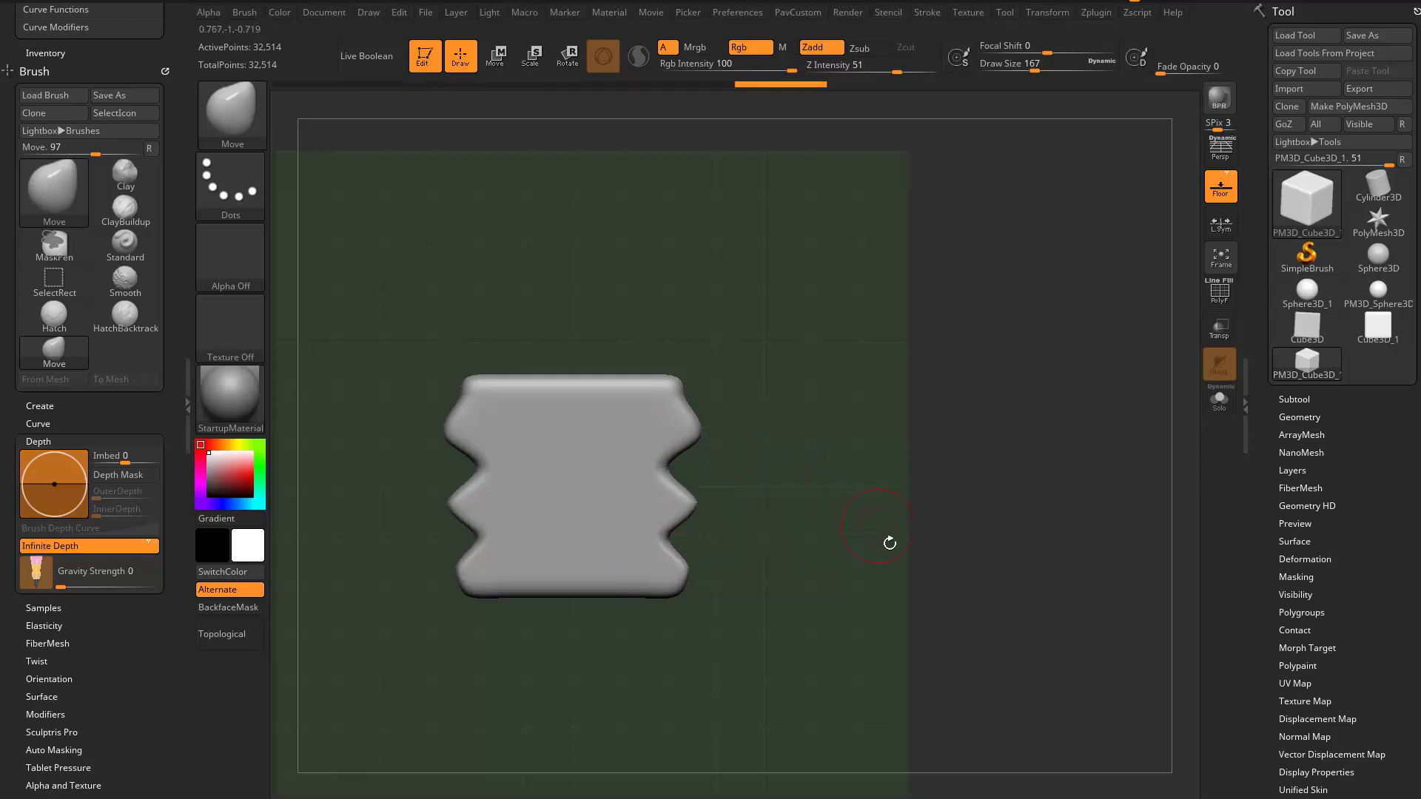
pyautogui.moveTo(888, 540)
pyautogui.mouseDown()
pyautogui.moveTo(859, 413)
pyautogui.moveTo(976, 503)
pyautogui.moveTo(907, 469)
pyautogui.mouseUp()
pyautogui.hotkey('ctrl', 'z')
pyautogui.hotkey('ctrl', 'z')
pyautogui.hotkey('ctrl', 'z')
pyautogui.hotkey('ctrl', 'z')
pyautogui.hotkey('ctrl', 'z')
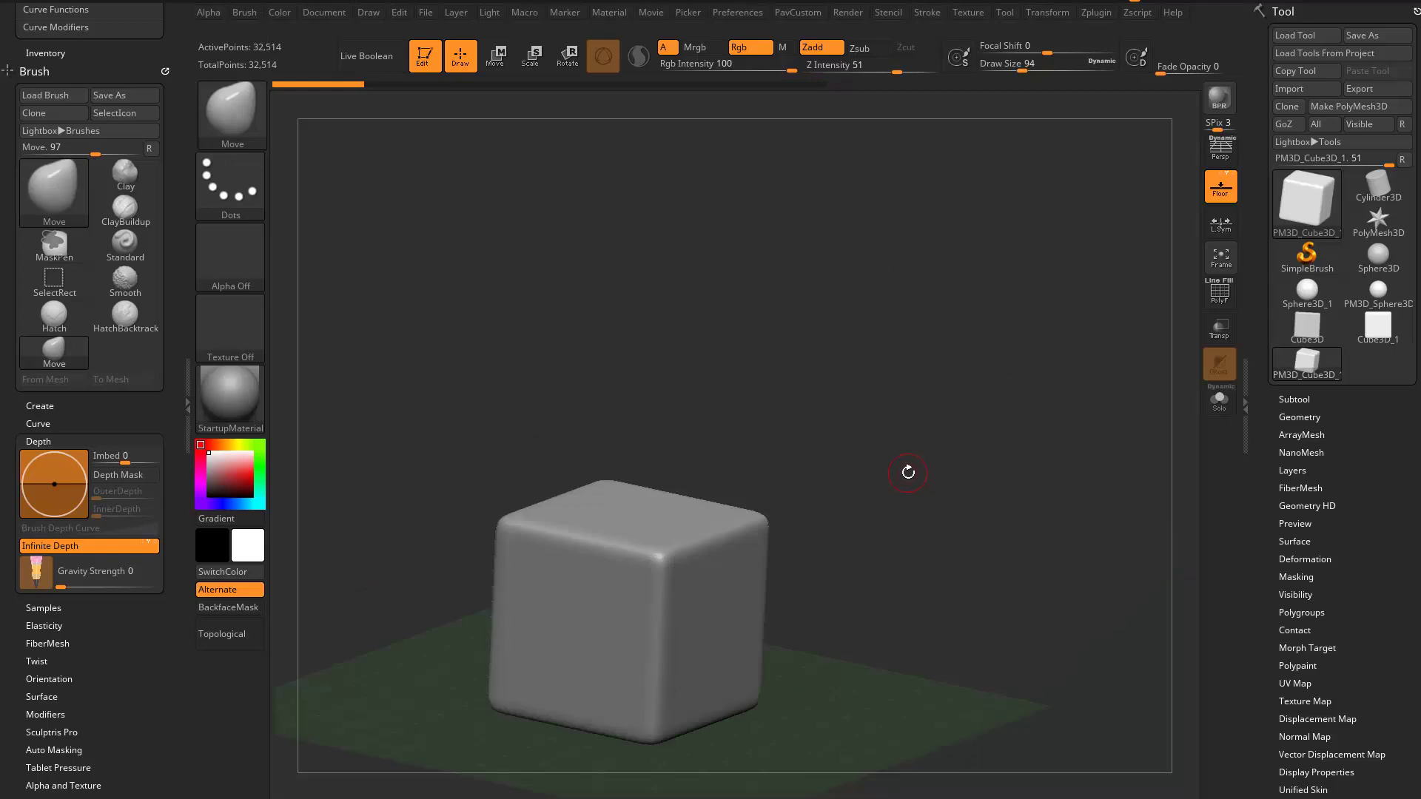
# Step: Try to reconstruct the cube's lower subdivision level with Reconstruct Subdiv
pyautogui.click(1299, 417)
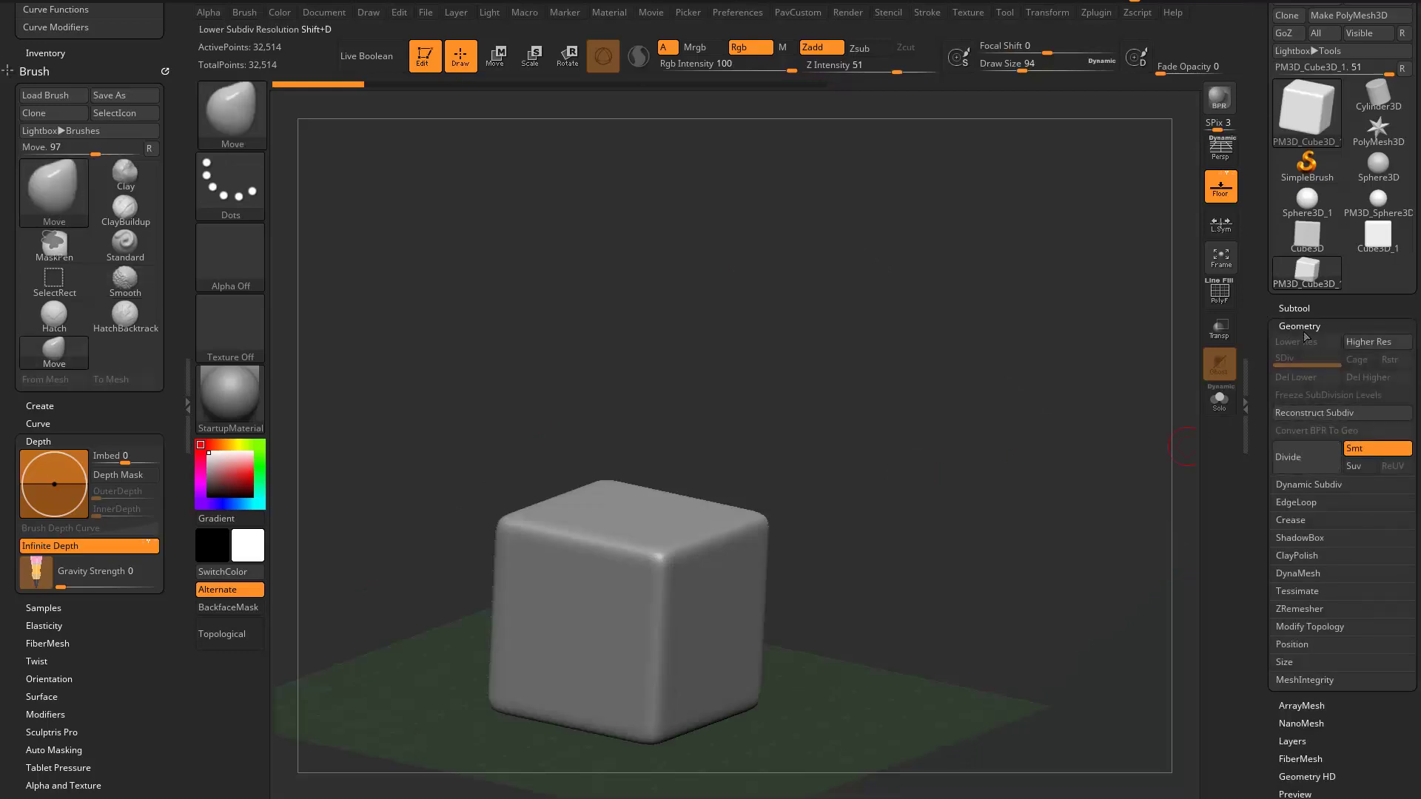
pyautogui.moveTo(1036, 533); pyautogui.dragTo(964, 479)
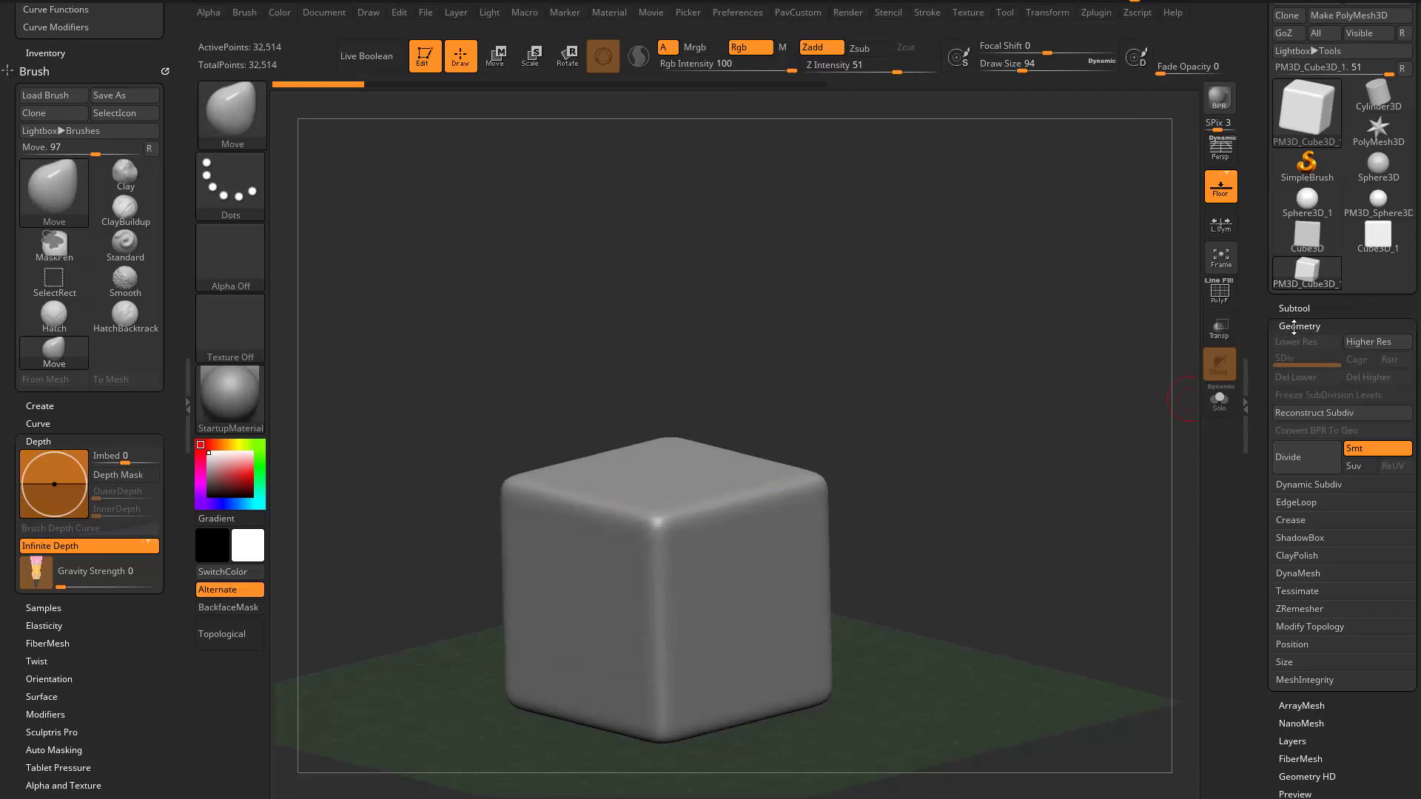
pyautogui.click(1329, 413)
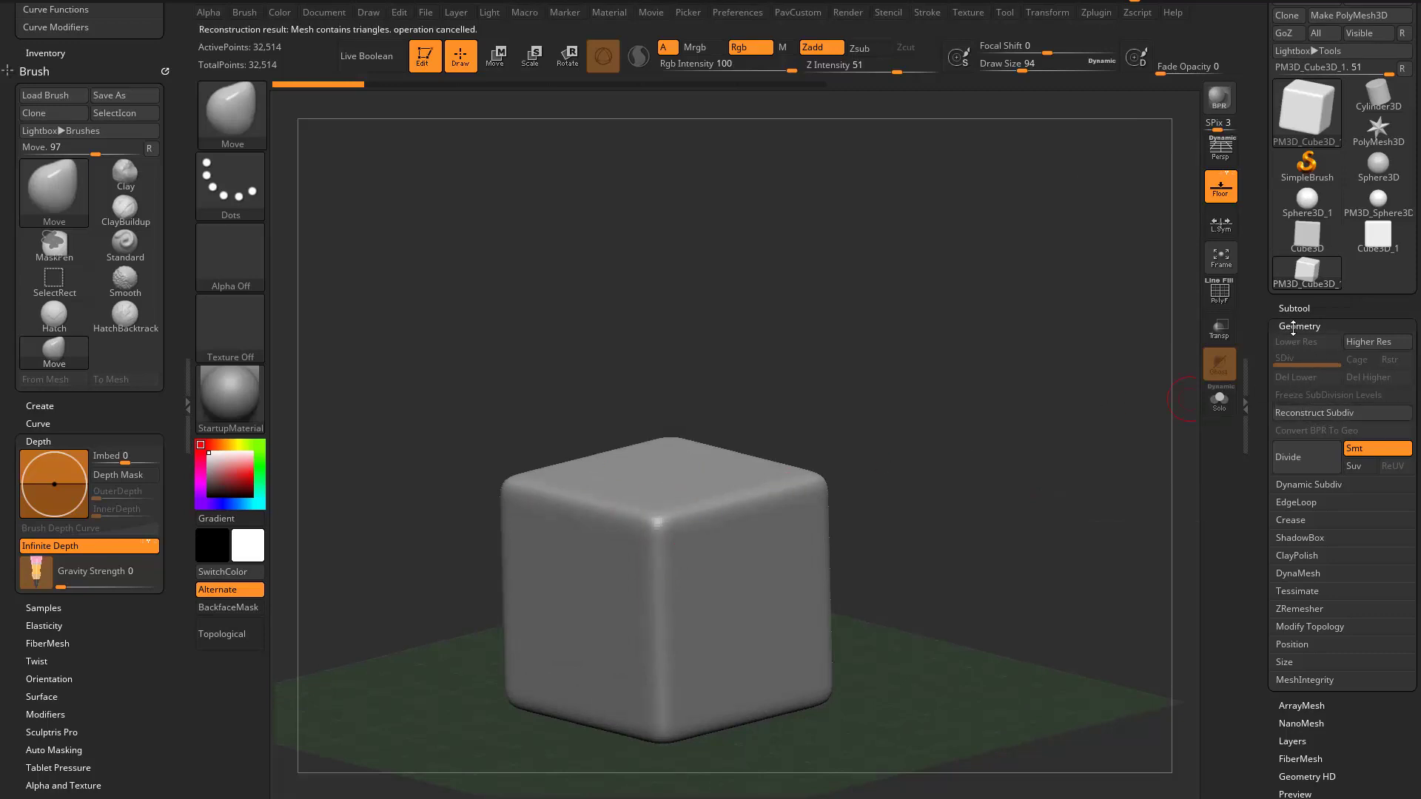
# Step: Choose the IMM Ind. Parts brush with its Bolt Head mesh and set the draw size to 56
pyautogui.moveTo(1055, 471); pyautogui.dragTo(956, 424)
pyautogui.press('b')
pyautogui.press('i')
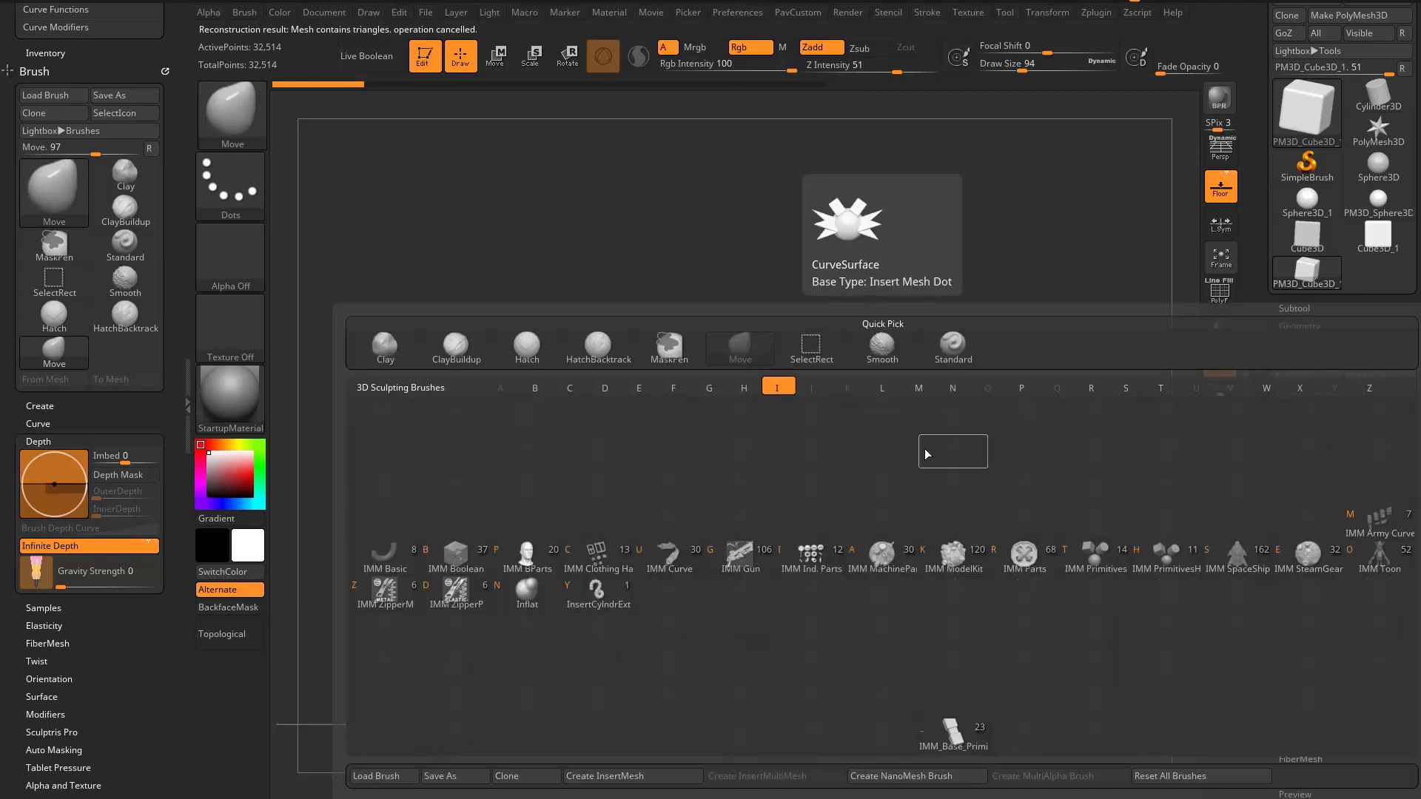
pyautogui.click(812, 563)
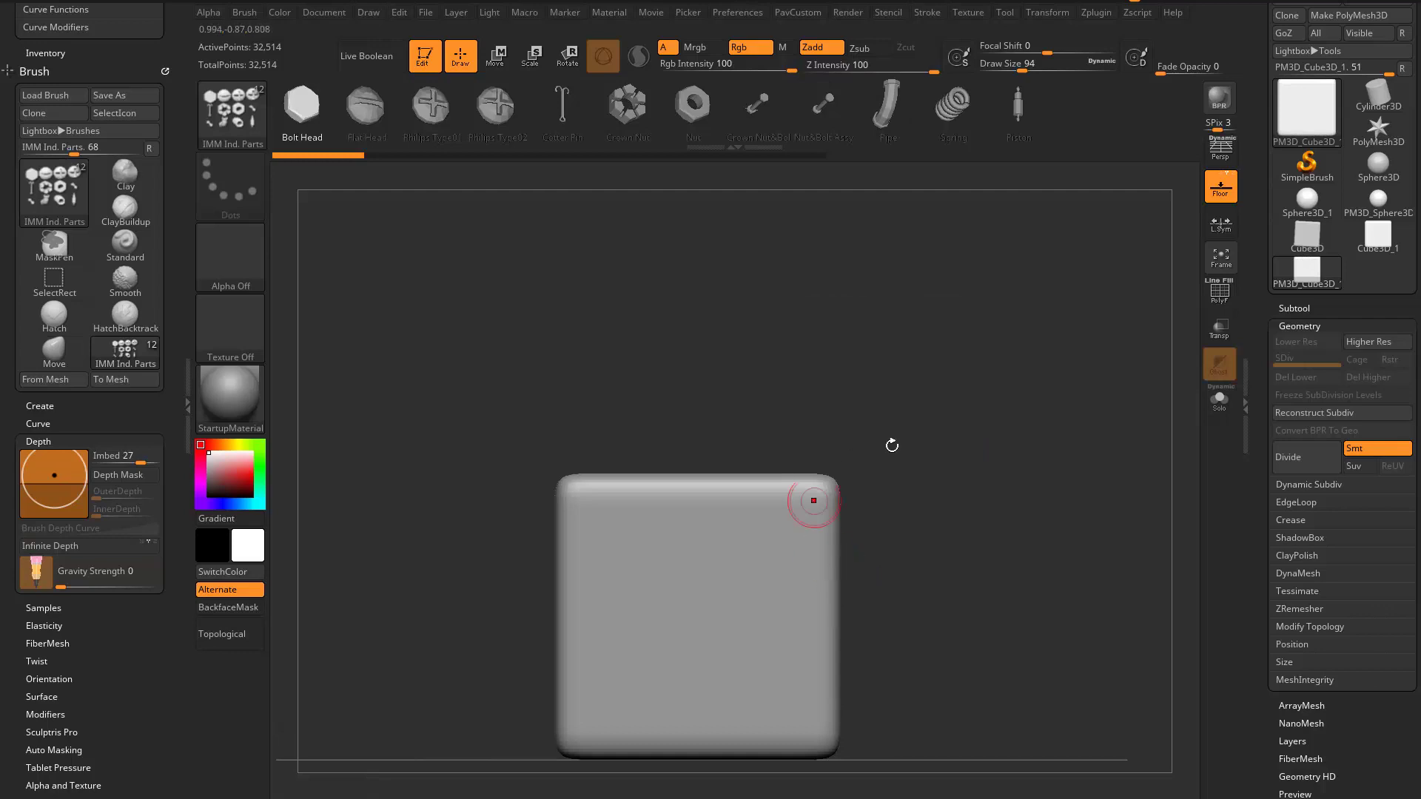
pyautogui.keyDown('alt'); pyautogui.moveTo(964, 415); pyautogui.dragTo(952, 356); pyautogui.keyUp('alt')
pyautogui.press('s')
pyautogui.moveTo(641, 478); pyautogui.dragTo(609, 482)
pyautogui.press('s')
# Step: Insert seven bolt heads scattered across the cube's side face
pyautogui.click(618, 488)
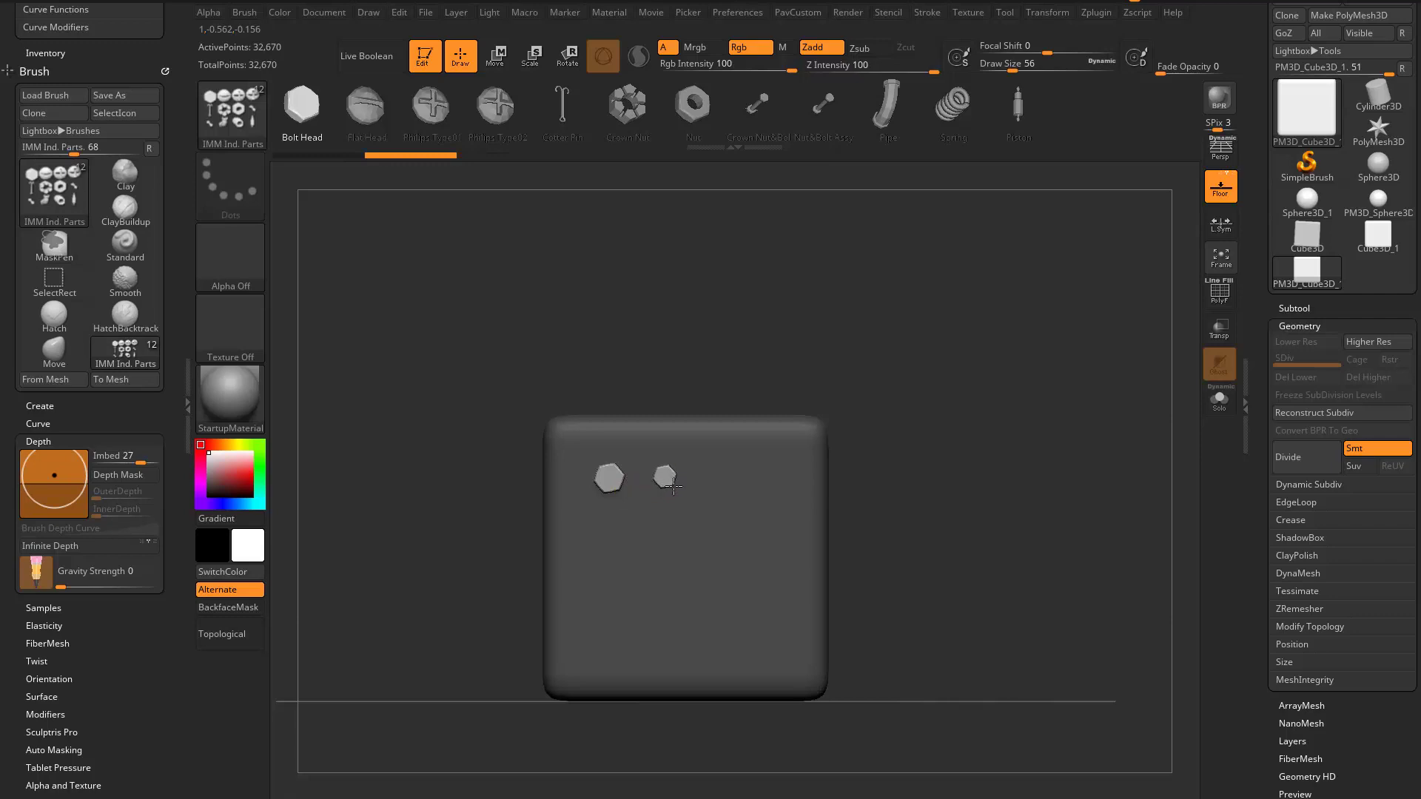
pyautogui.moveTo(675, 489); pyautogui.dragTo(690, 543)
pyautogui.moveTo(744, 499); pyautogui.dragTo(754, 522)
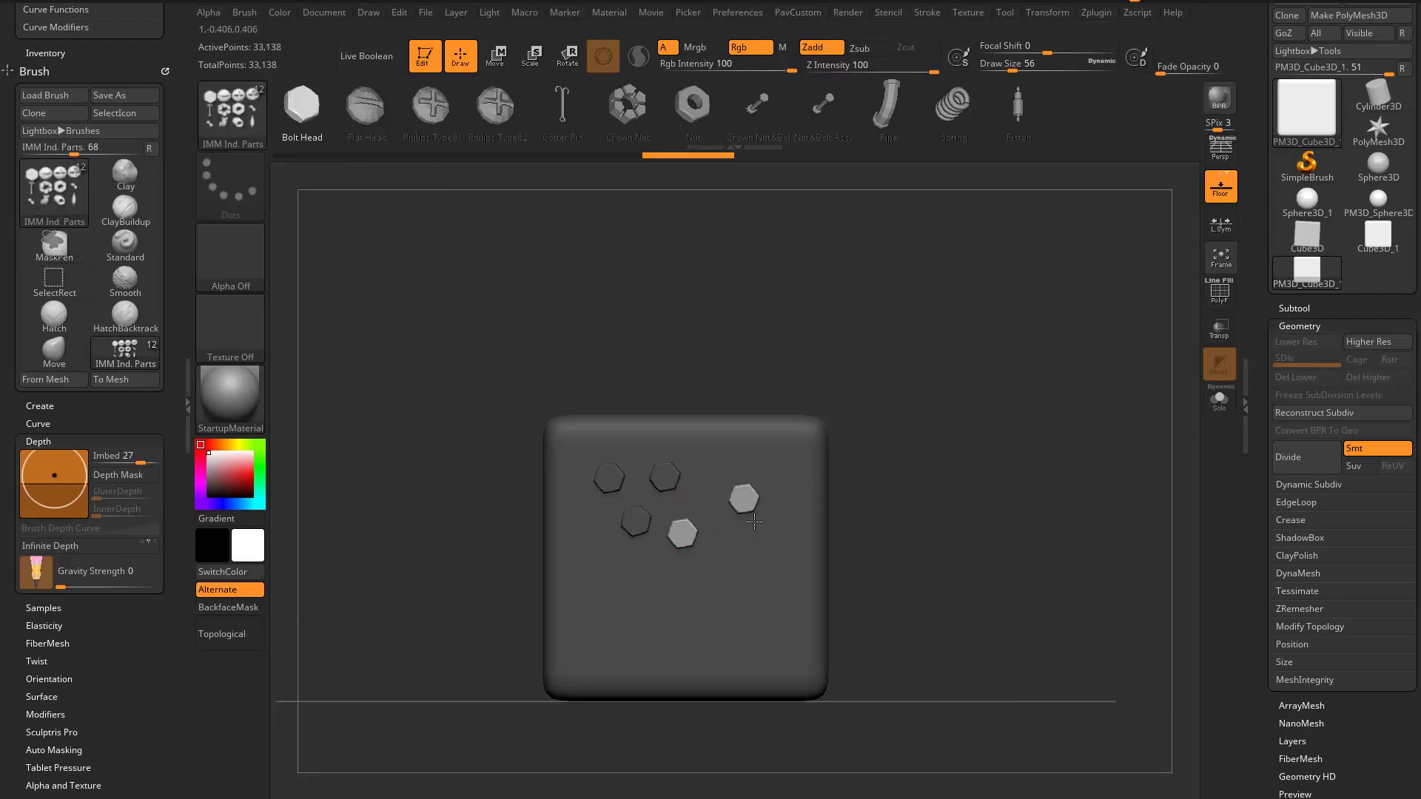
pyautogui.moveTo(635, 617); pyautogui.dragTo(651, 627)
# Step: Show the polyframe, isolate the cube's polygroup and split the hidden bolts off into their own subtool
pyautogui.moveTo(949, 485); pyautogui.dragTo(989, 537)
pyautogui.click(1220, 292)
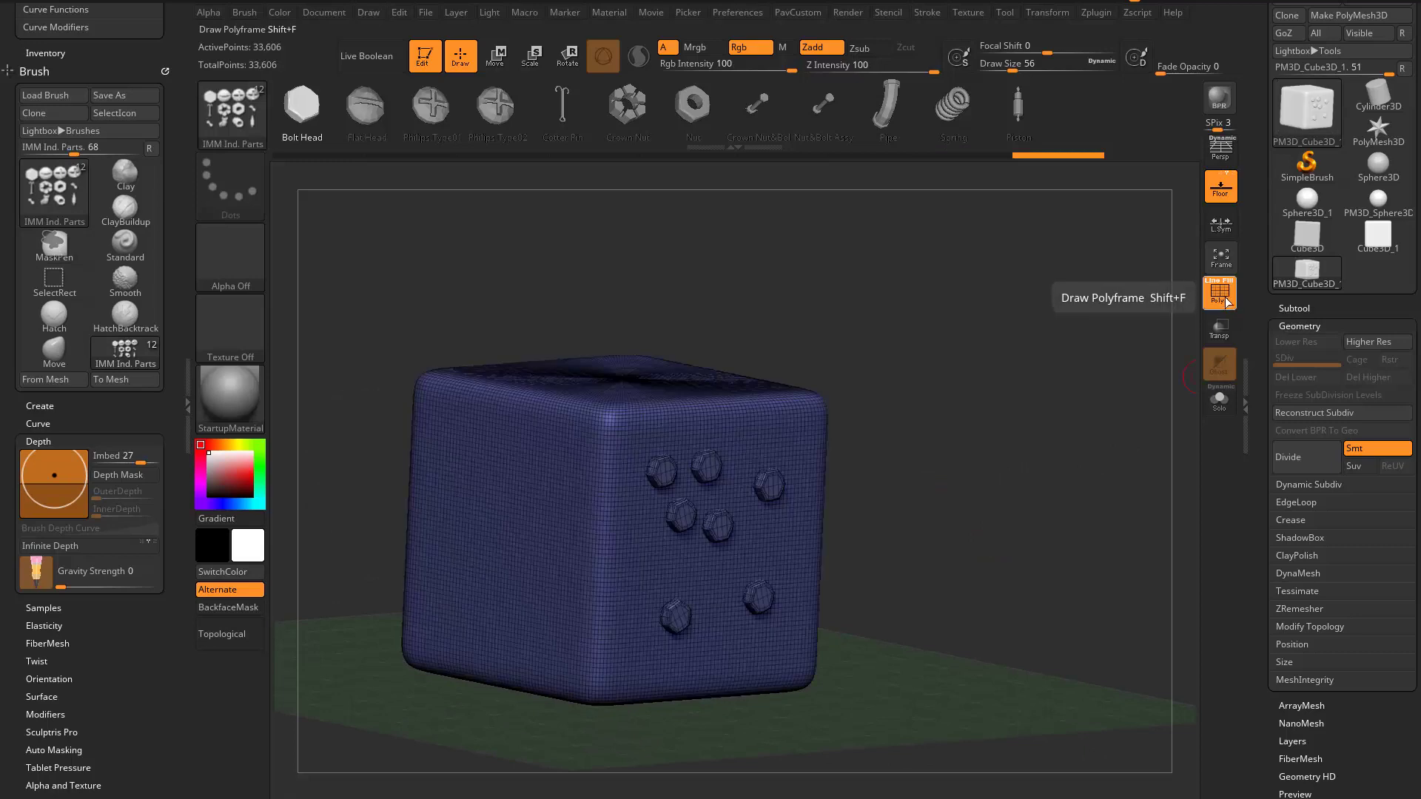
pyautogui.keyDown('ctrl'); pyautogui.keyDown('shift'); pyautogui.click(721, 411); pyautogui.keyUp('shift'); pyautogui.keyUp('ctrl')
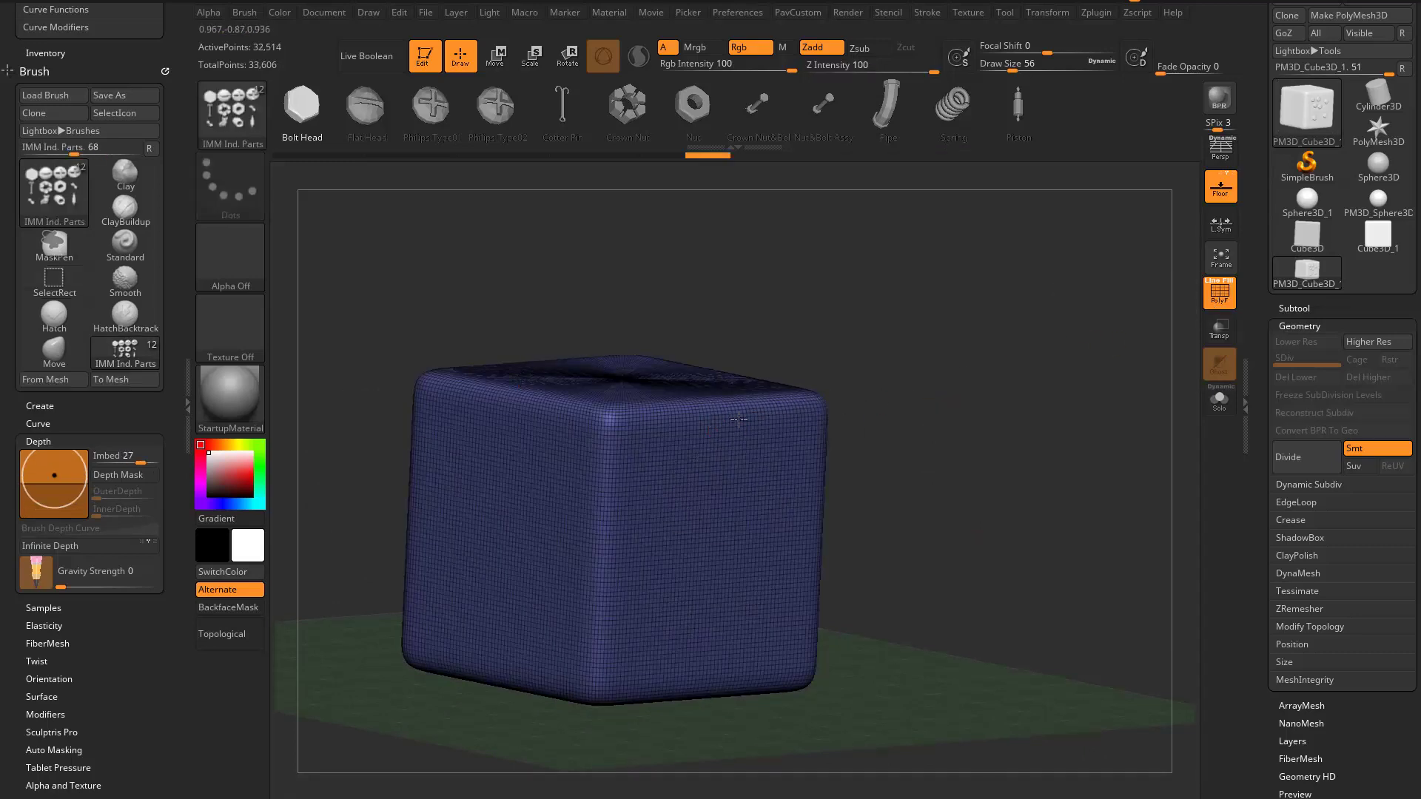
pyautogui.moveTo(746, 363); pyautogui.dragTo(839, 386)
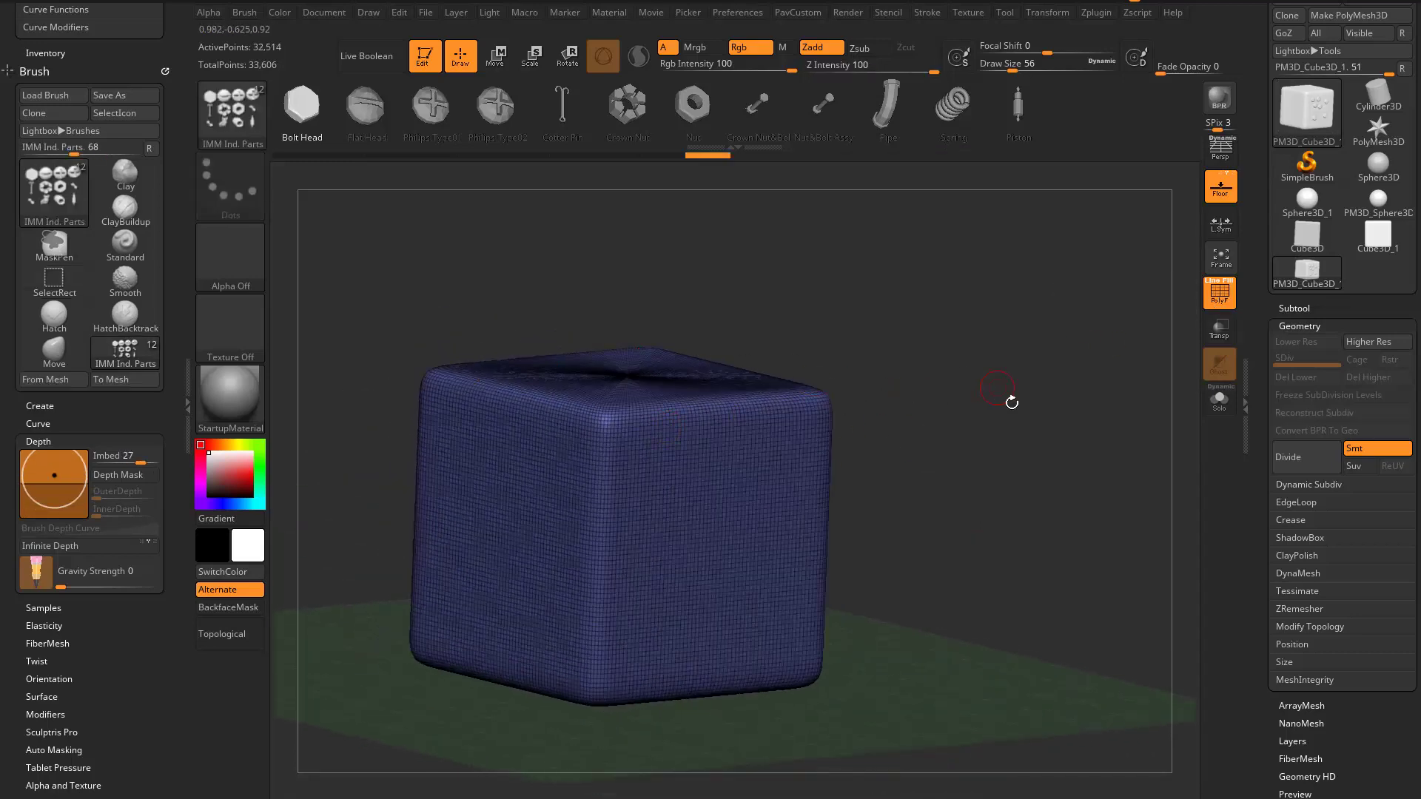
pyautogui.click(1293, 308)
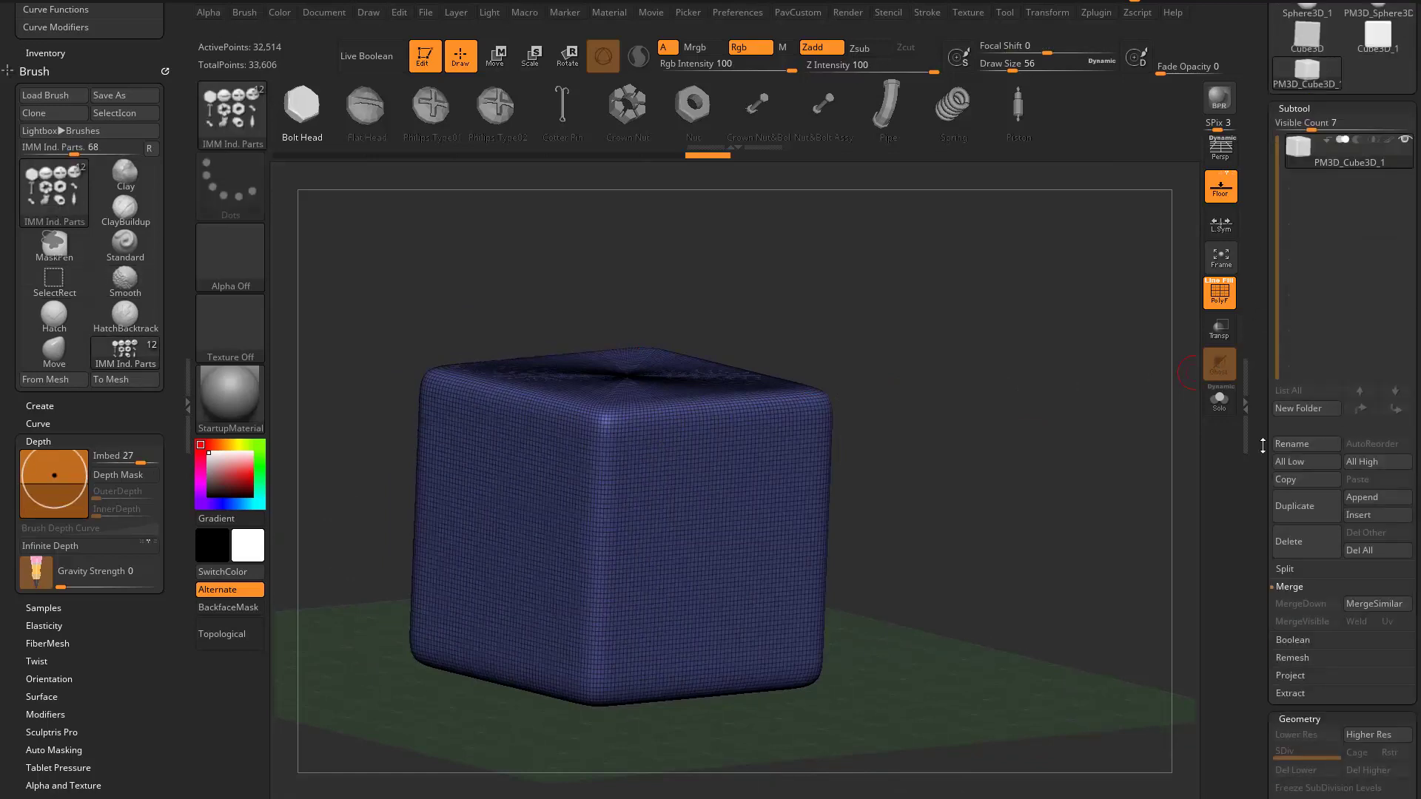
pyautogui.click(1299, 575)
pyautogui.click(1295, 587)
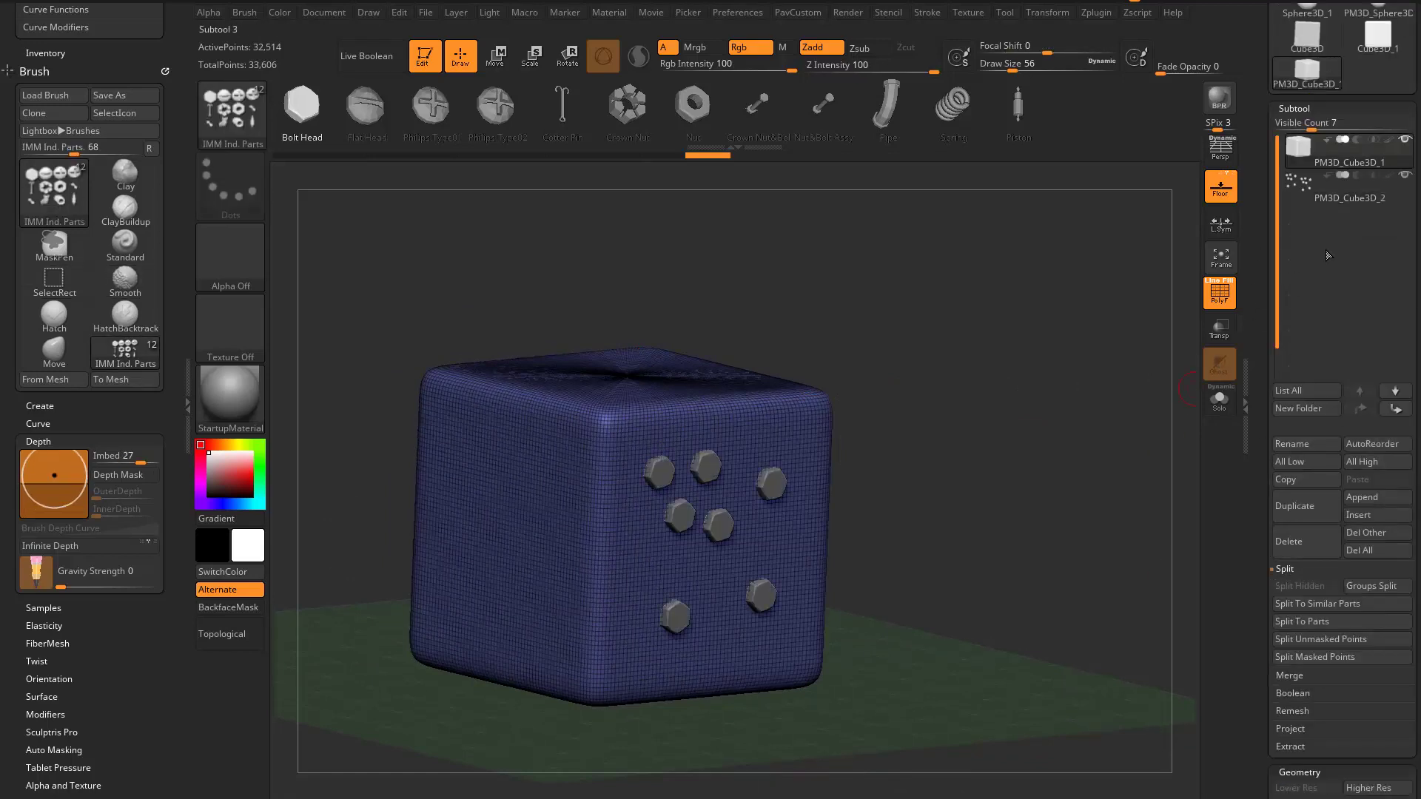
# Step: Make the bolt subtool PM3D_Cube3D_2 active and switch to the Move brush
pyautogui.click(1338, 202)
pyautogui.moveTo(1046, 407)
pyautogui.mouseDown()
pyautogui.moveTo(925, 444)
pyautogui.moveTo(961, 407)
pyautogui.moveTo(1043, 423)
pyautogui.moveTo(1002, 400)
pyautogui.moveTo(1035, 423)
pyautogui.moveTo(1015, 431)
pyautogui.moveTo(991, 404)
pyautogui.mouseUp()
pyautogui.press('b')
pyautogui.press('z')
pyautogui.press('m')
pyautogui.press('b')
pyautogui.press('m')
pyautogui.press('v')
# Step: Turn on Topological auto masking for the Move brush
pyautogui.scroll(-5, 59, 510)
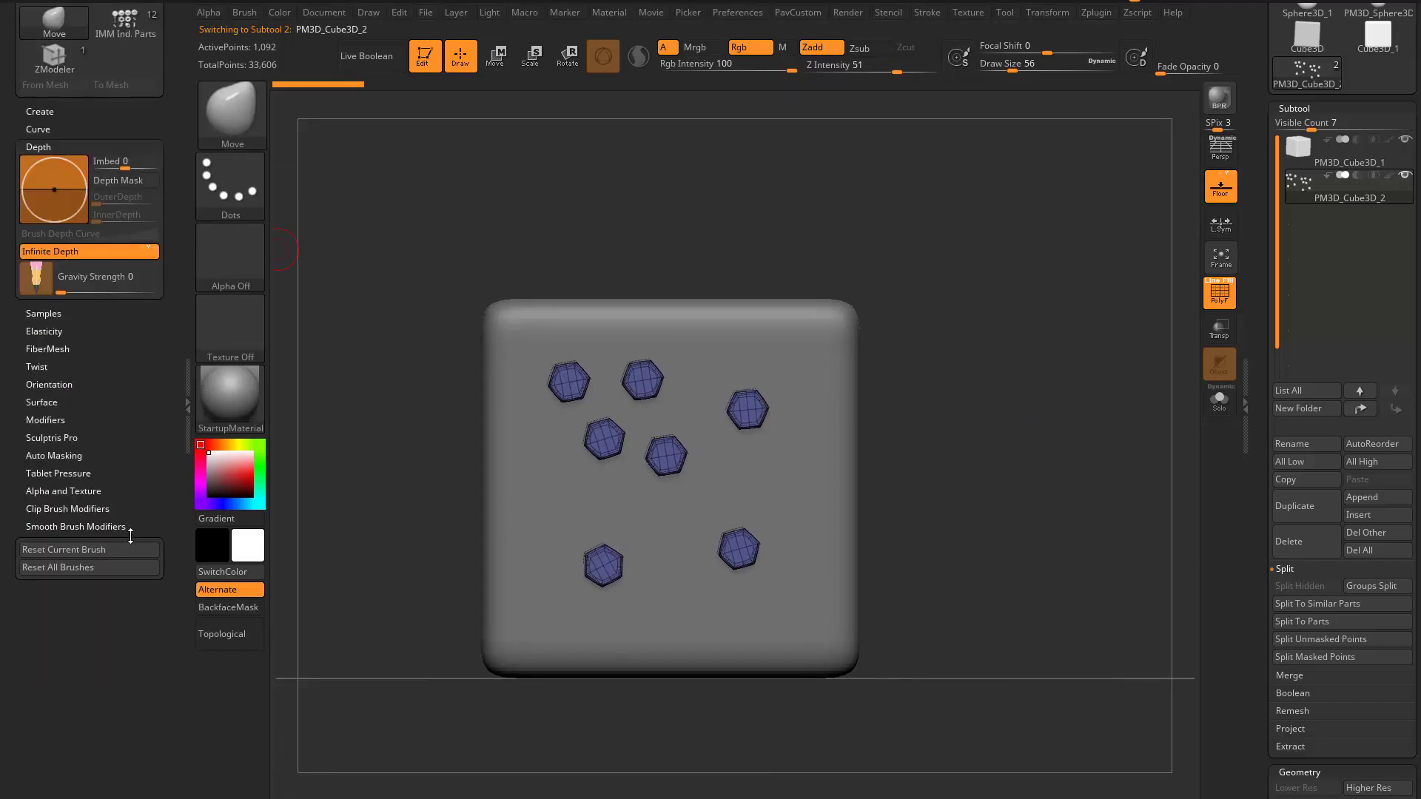
pyautogui.keyDown('shift'); pyautogui.click(64, 456); pyautogui.keyUp('shift')
pyautogui.moveTo(102, 393); pyautogui.dragTo(101, 164)
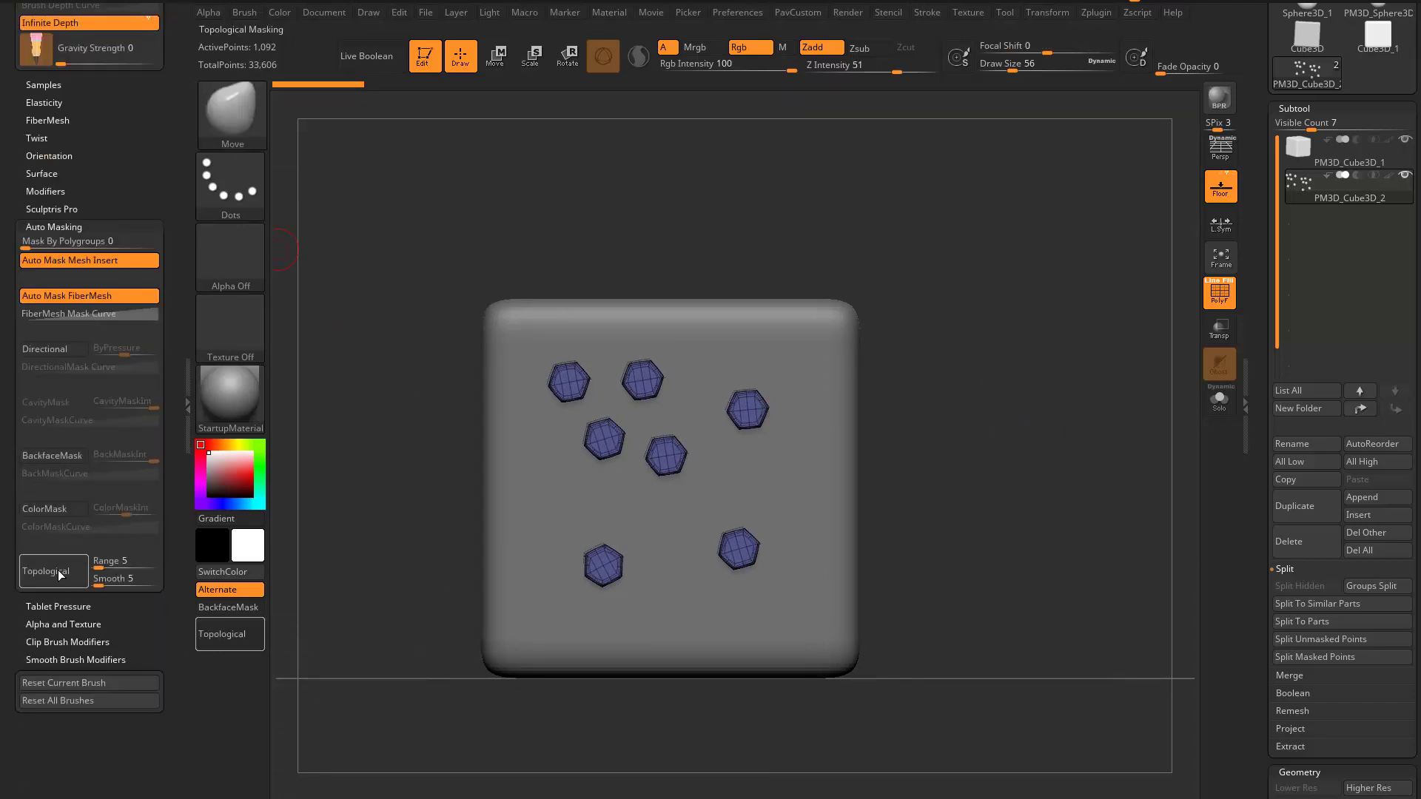
pyautogui.click(58, 570)
# Step: Set the draw size to 1 and move the seven bolts individually to spread them across the cube's side
pyautogui.moveTo(977, 311)
pyautogui.keyDown('alt'); pyautogui.mouseDown()
pyautogui.moveTo(990, 359)
pyautogui.moveTo(934, 381)
pyautogui.mouseUp(); pyautogui.keyUp('alt')
pyautogui.press('s')
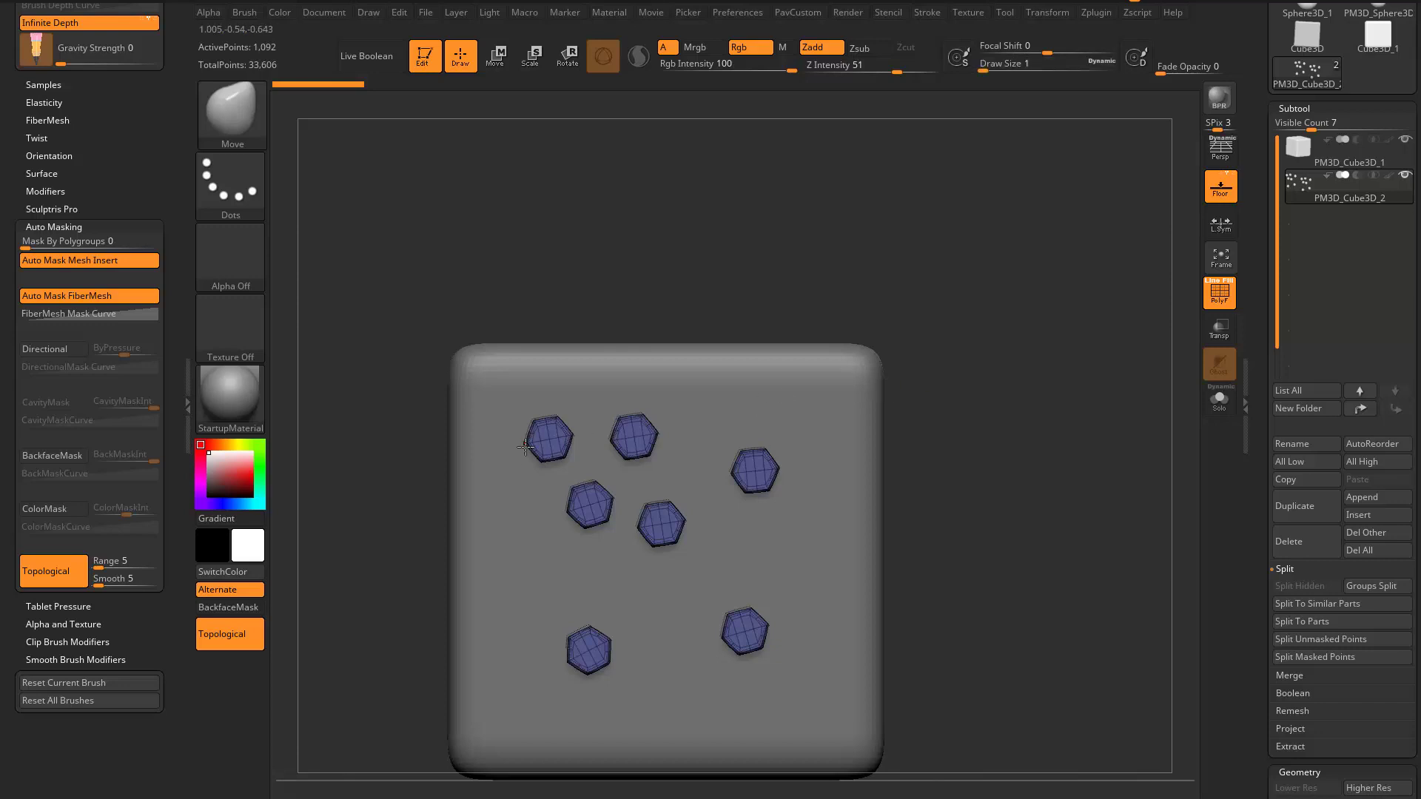
pyautogui.moveTo(540, 442)
pyautogui.mouseDown()
pyautogui.moveTo(492, 428)
pyautogui.moveTo(535, 441)
pyautogui.mouseUp()
pyautogui.moveTo(633, 438); pyautogui.dragTo(650, 413)
pyautogui.moveTo(749, 456); pyautogui.dragTo(782, 417)
pyautogui.moveTo(661, 523); pyautogui.dragTo(696, 524)
pyautogui.moveTo(590, 504); pyautogui.dragTo(574, 561)
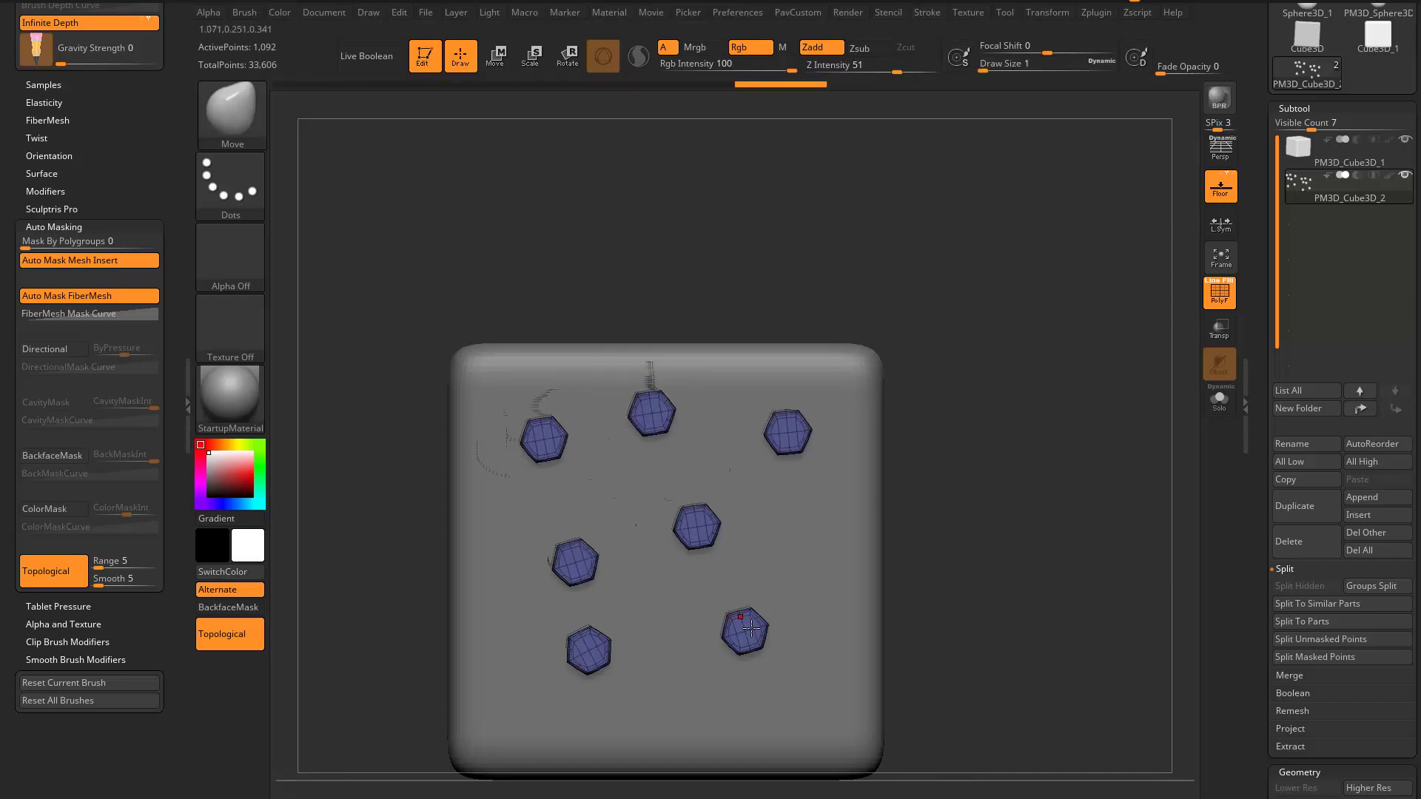
pyautogui.moveTo(745, 632); pyautogui.dragTo(764, 598)
pyautogui.moveTo(598, 655); pyautogui.dragTo(603, 678)
# Step: Examine the moved bolts on both sides of the cube and check the symmetry settings
pyautogui.moveTo(939, 460); pyautogui.dragTo(615, 498)
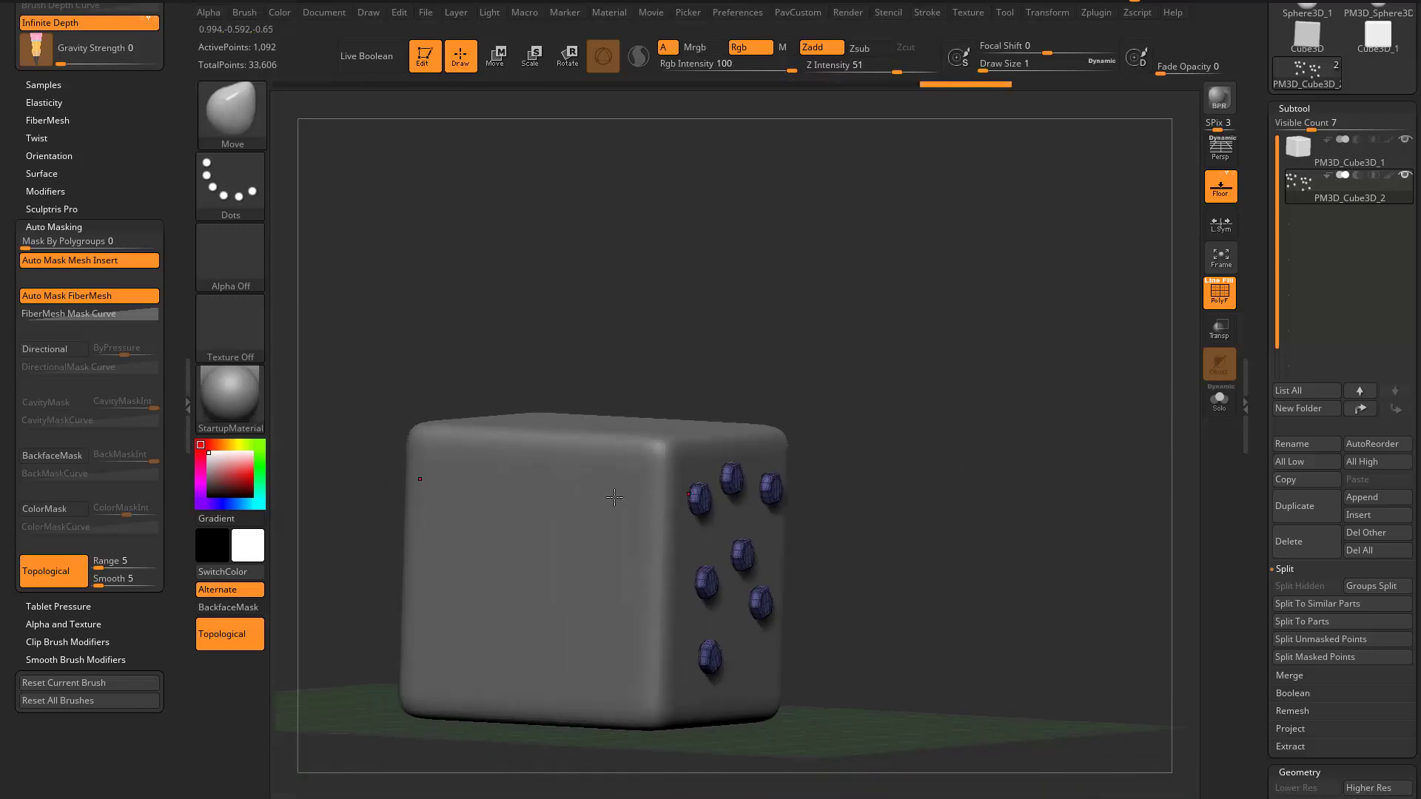
pyautogui.moveTo(756, 393); pyautogui.dragTo(751, 430)
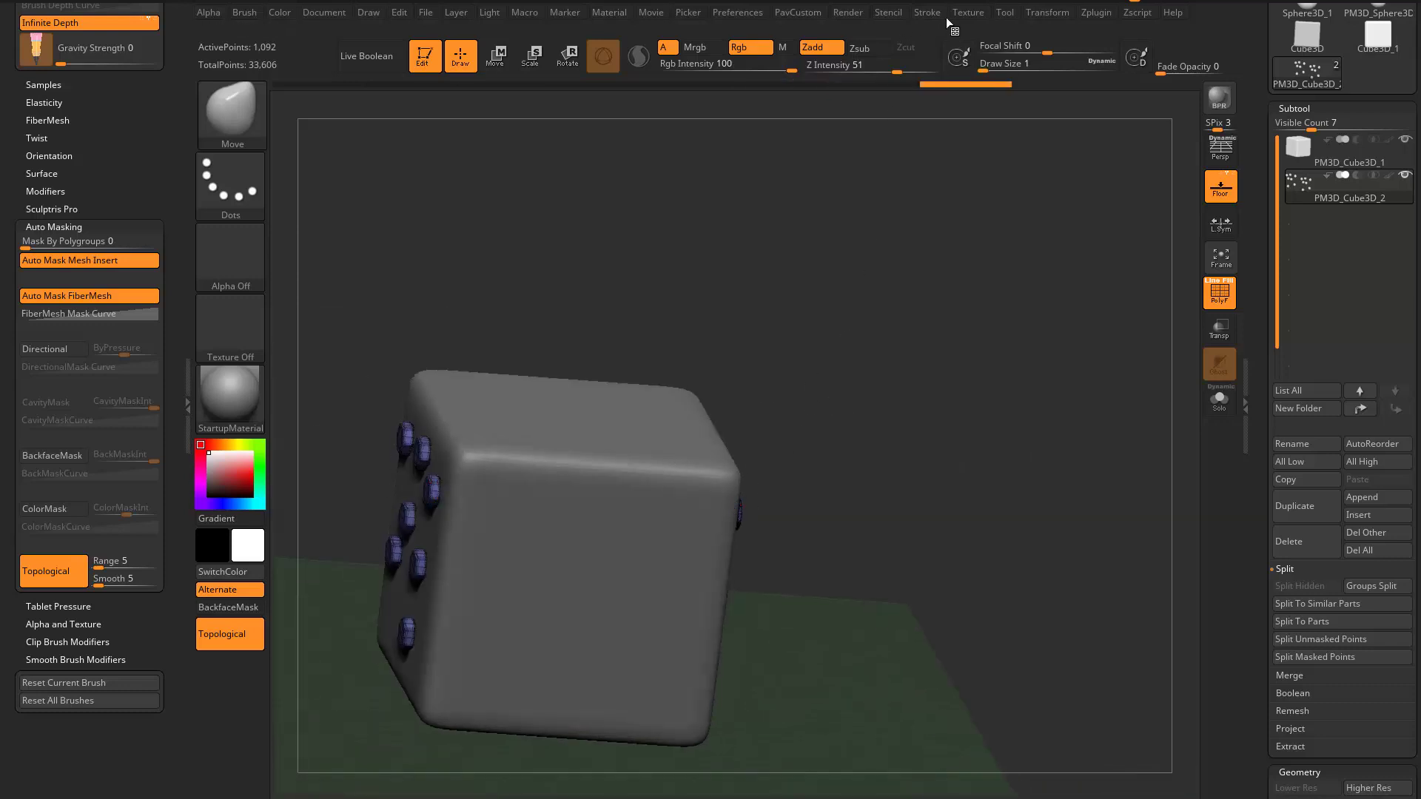
pyautogui.click(1043, 14)
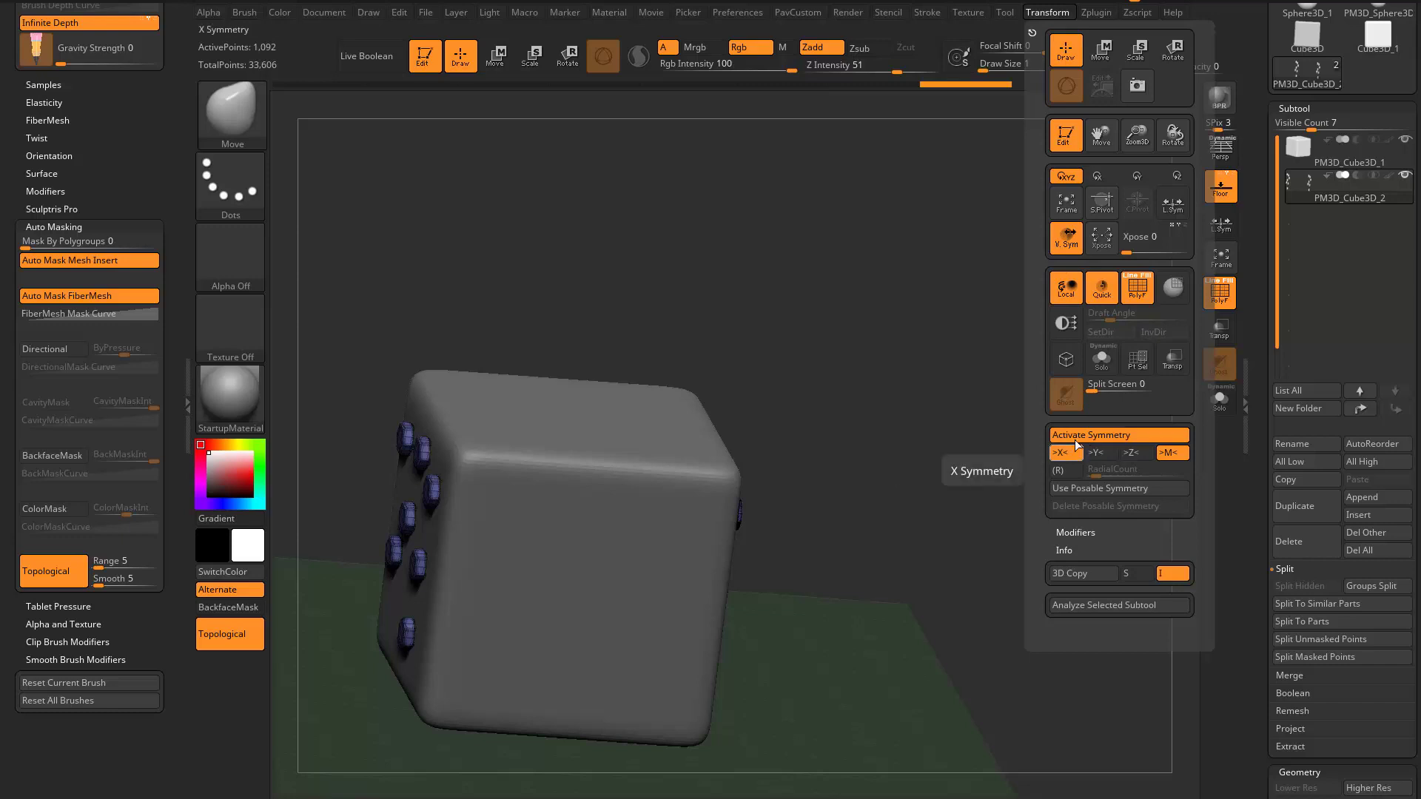
pyautogui.moveTo(1008, 451); pyautogui.dragTo(732, 530)
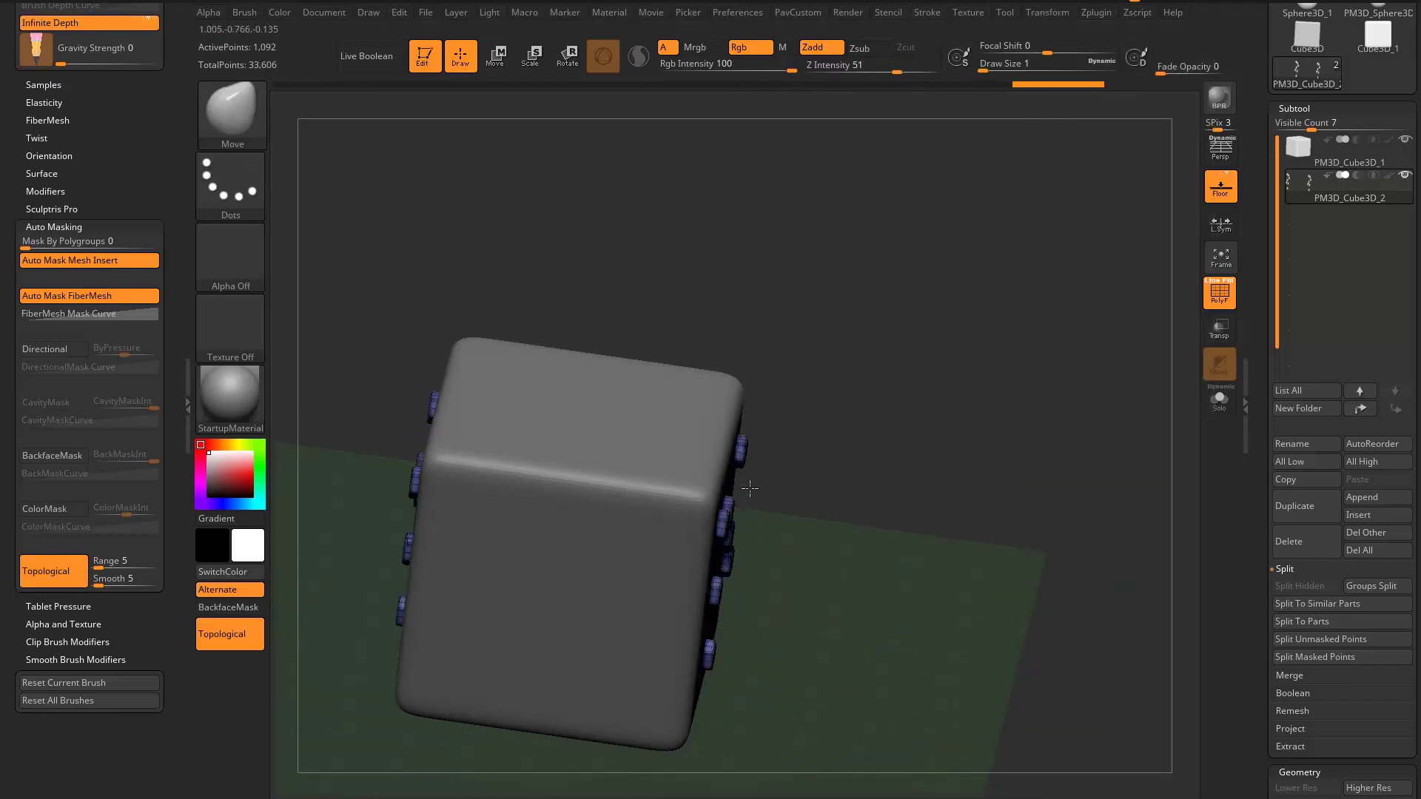
# Step: Try to move and duplicate the bolts outward with the transform gizmo, and undo the changes
pyautogui.moveTo(938, 444); pyautogui.dragTo(902, 435)
pyautogui.press('w')
pyautogui.click(705, 337)
pyautogui.moveTo(859, 333); pyautogui.dragTo(910, 331)
pyautogui.keyDown('ctrl'); pyautogui.moveTo(794, 339); pyautogui.dragTo(834, 338); pyautogui.keyUp('ctrl')
pyautogui.moveTo(942, 360); pyautogui.dragTo(974, 384)
pyautogui.hotkey('ctrl', 'z')
pyautogui.hotkey('ctrl', 'z')
pyautogui.hotkey('ctrl', 'z')
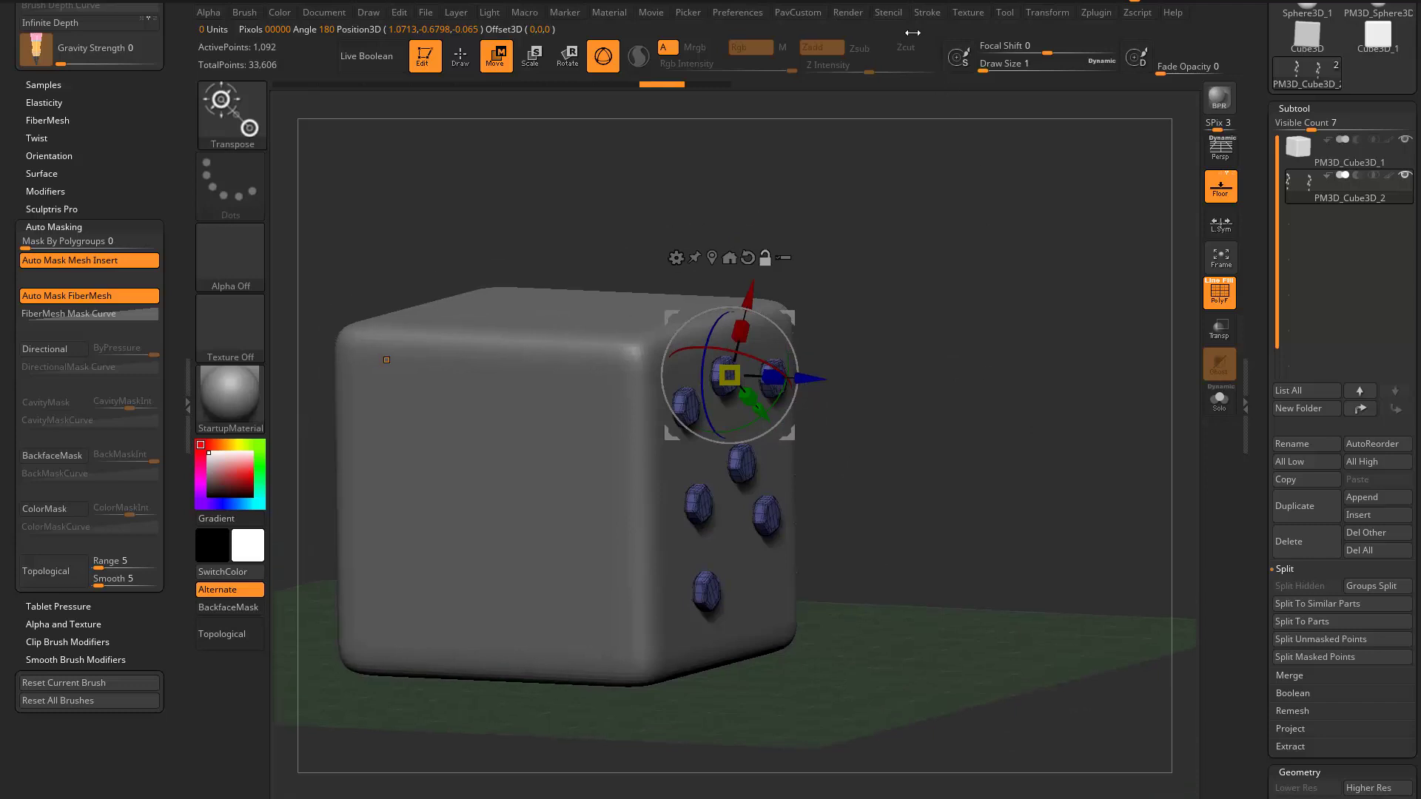
# Step: Expand the Modify Topology options and duplicate the bolts outward from the cube's side with the gizmo
pyautogui.moveTo(1289, 730); pyautogui.dragTo(1289, 536)
pyautogui.moveTo(1264, 691); pyautogui.dragTo(1263, 419)
pyautogui.click(1286, 607)
pyautogui.scroll(-2, 1264, 538)
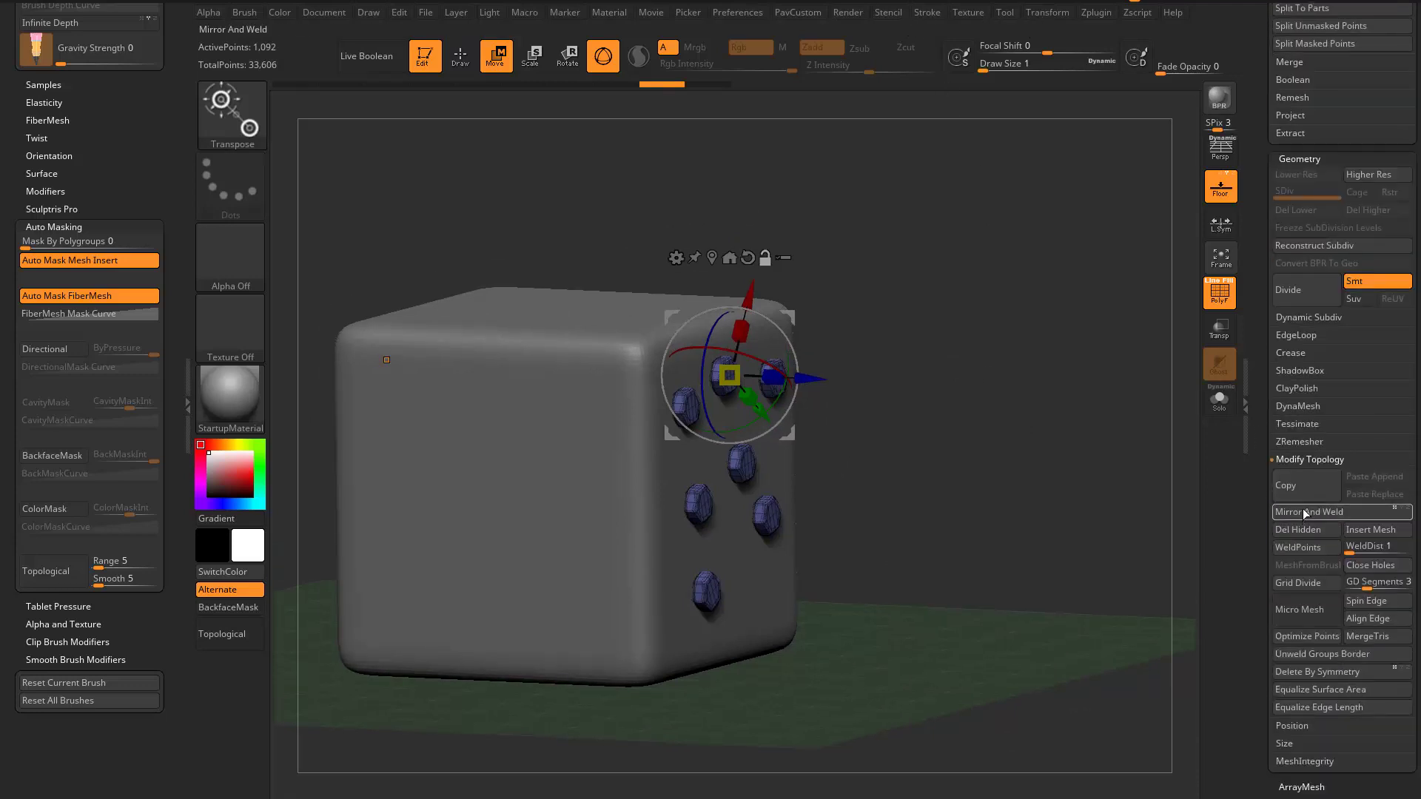
pyautogui.keyDown('ctrl'); pyautogui.moveTo(908, 325); pyautogui.dragTo(907, 357, button='right'); pyautogui.keyUp('ctrl')
pyautogui.keyDown('ctrl'); pyautogui.moveTo(813, 379); pyautogui.dragTo(843, 380); pyautogui.keyUp('ctrl')
pyautogui.press('q')
# Step: Try to move the upper-left stacked bolts together with the Topological Move brush at draw size 1
pyautogui.moveTo(1019, 456)
pyautogui.mouseDown(button='right')
pyautogui.moveTo(1053, 469)
pyautogui.moveTo(952, 449)
pyautogui.moveTo(1034, 419)
pyautogui.moveTo(1012, 393)
pyautogui.mouseUp(button='right')
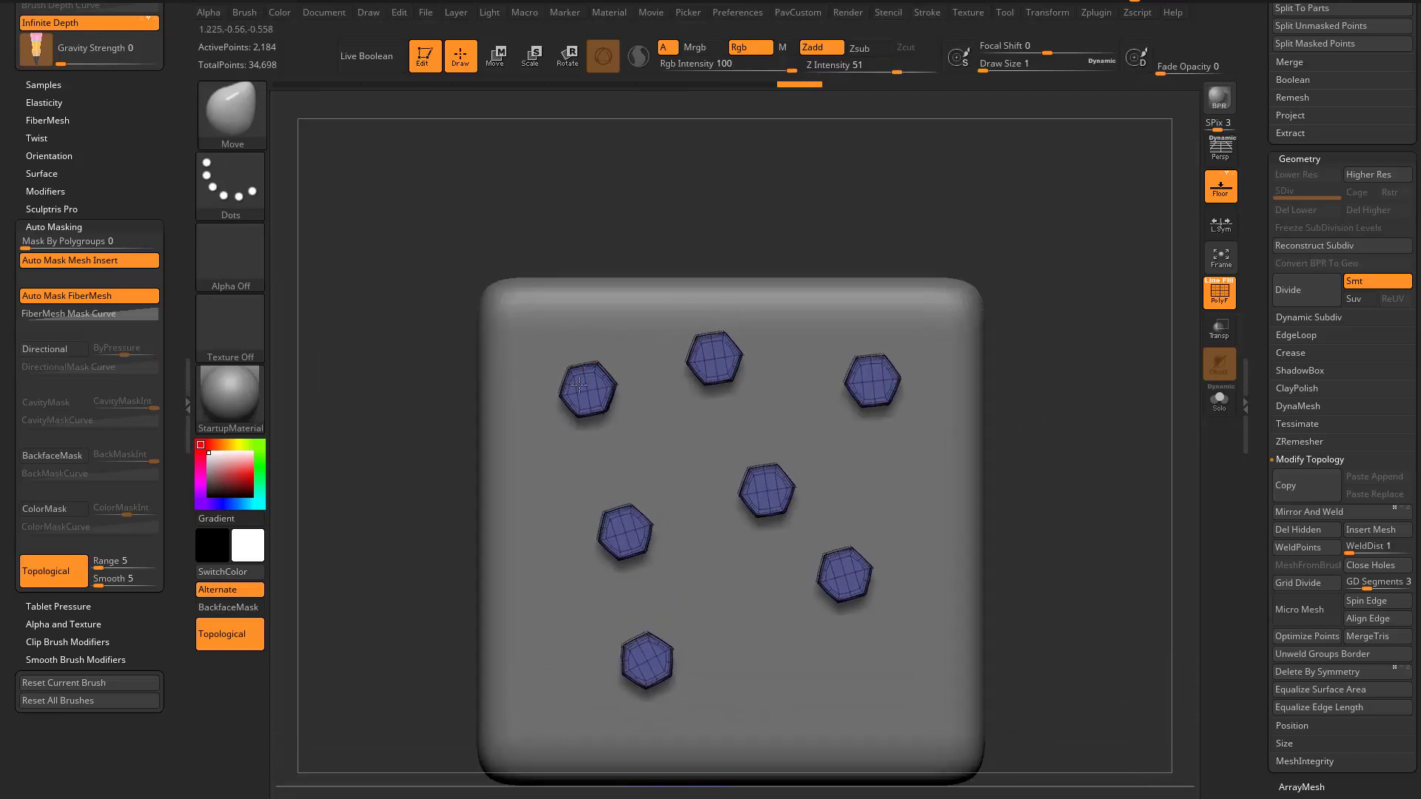
pyautogui.moveTo(578, 385); pyautogui.dragTo(547, 402)
pyautogui.moveTo(547, 402); pyautogui.dragTo(575, 441, button='right')
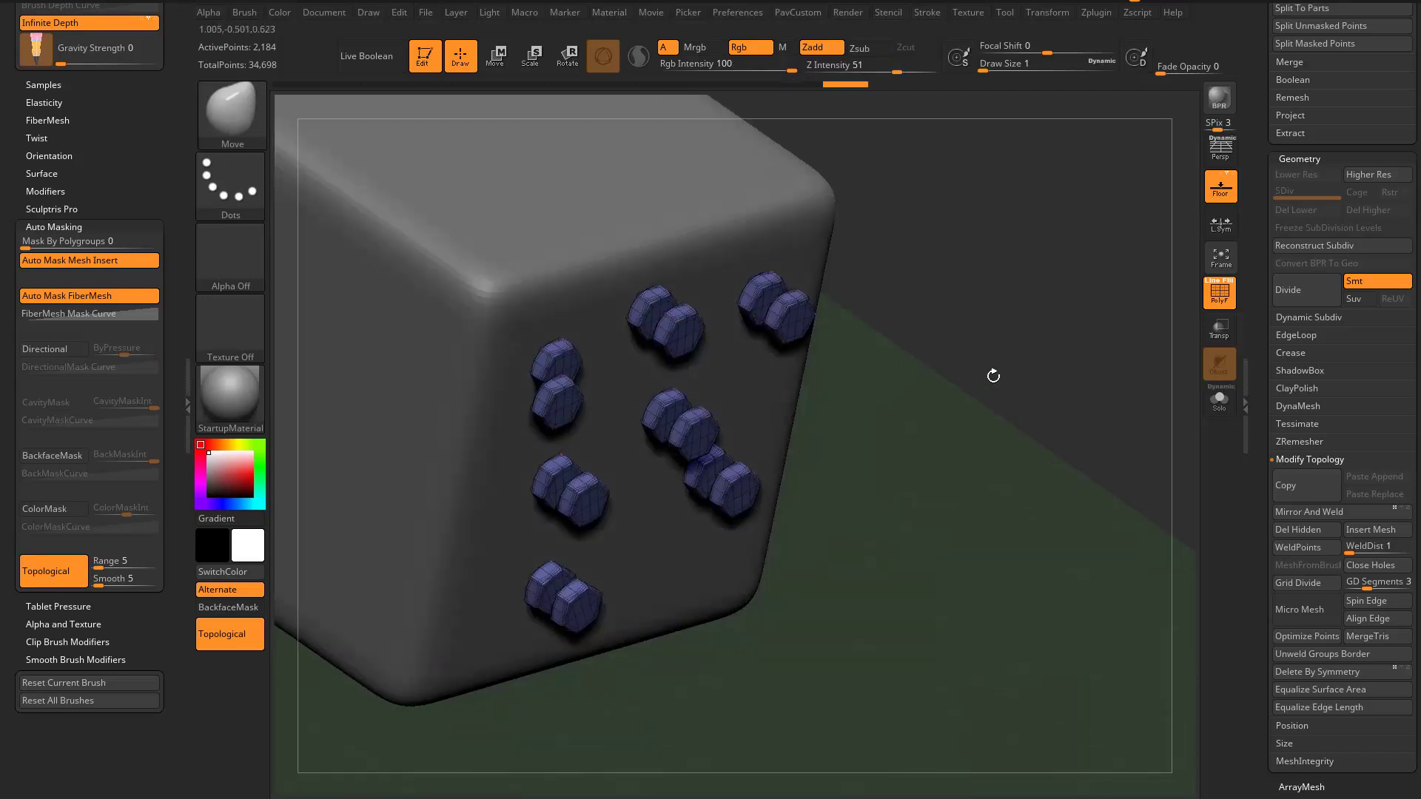
pyautogui.moveTo(993, 376); pyautogui.dragTo(698, 368)
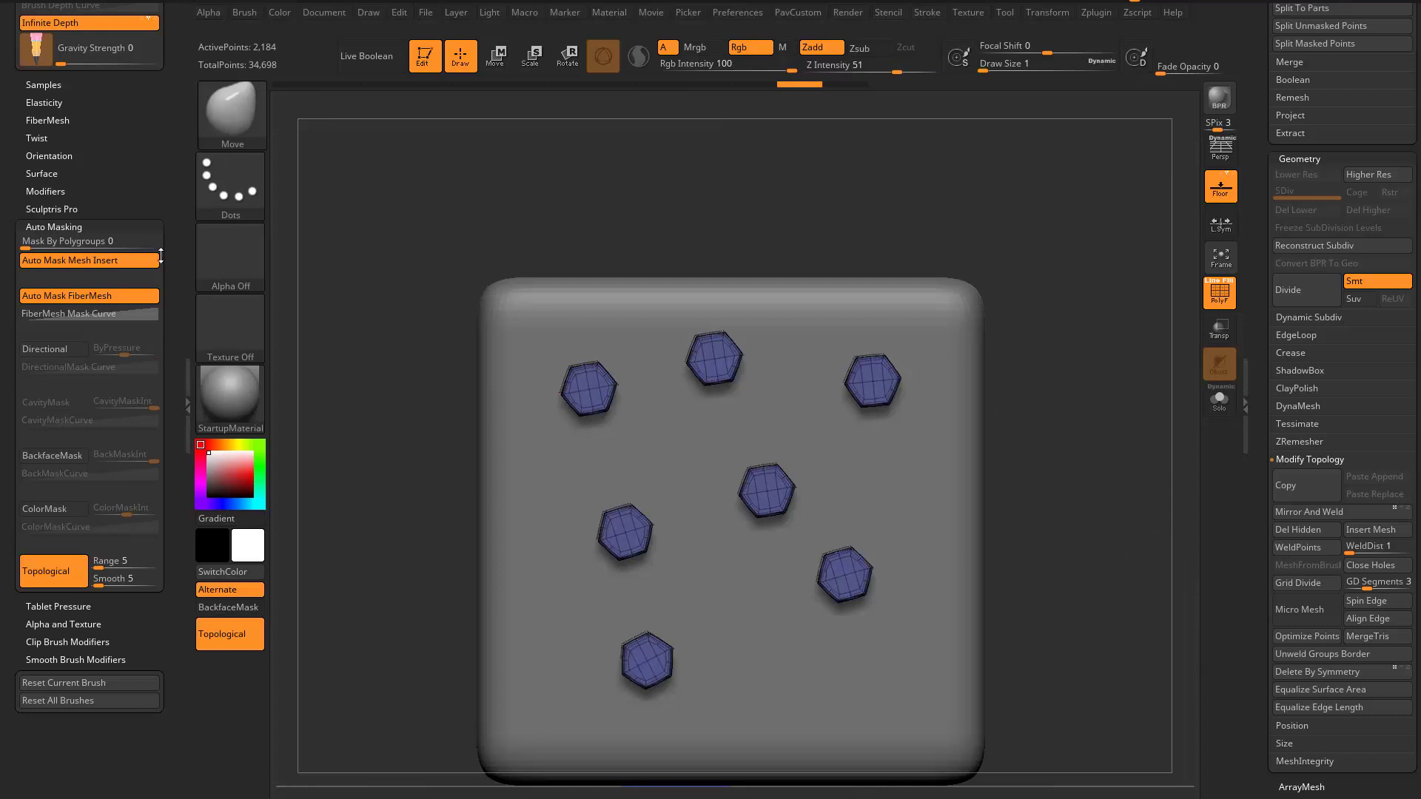
# Step: Set the Move brush's focal shift to -100 and draw size to 83, testing it on the upper-left bolts
pyautogui.press('s')
pyautogui.moveTo(585, 390)
pyautogui.mouseDown()
pyautogui.moveTo(528, 411)
pyautogui.moveTo(600, 364)
pyautogui.moveTo(573, 400)
pyautogui.moveTo(587, 381)
pyautogui.mouseUp()
pyautogui.moveTo(587, 381); pyautogui.dragTo(665, 386, button='right')
pyautogui.moveTo(948, 371); pyautogui.dragTo(864, 414, button='right')
pyautogui.moveTo(981, 385); pyautogui.dragTo(948, 371, button='right')
pyautogui.press('s')
pyautogui.moveTo(665, 413)
pyautogui.mouseDown()
pyautogui.moveTo(696, 419)
pyautogui.moveTo(635, 424)
pyautogui.mouseUp()
pyautogui.press('s')
pyautogui.moveTo(1019, 46); pyautogui.dragTo(962, 50)
pyautogui.press('s')
pyautogui.moveTo(638, 416); pyautogui.dragTo(632, 417)
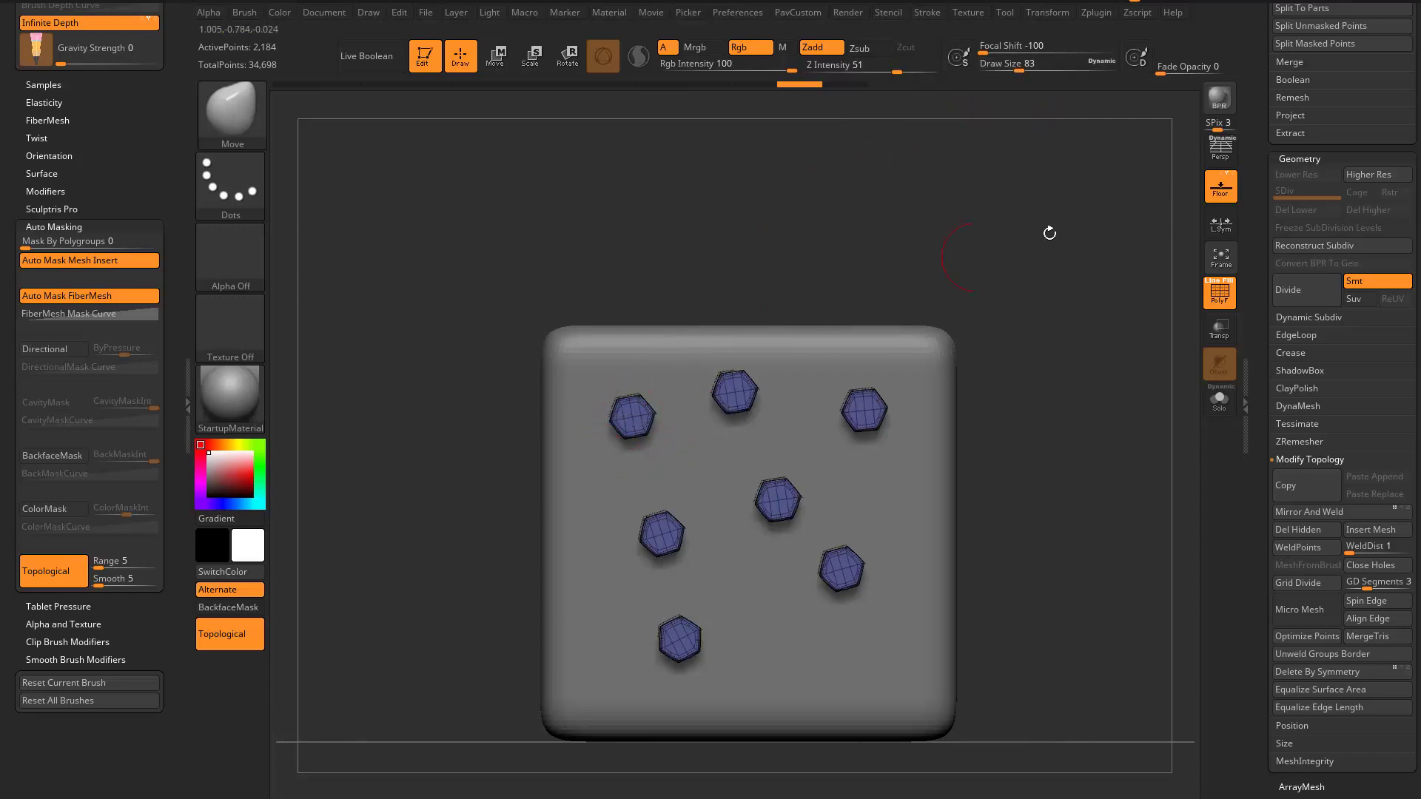
pyautogui.moveTo(1016, 255); pyautogui.dragTo(1022, 222)
pyautogui.moveTo(1032, 355); pyautogui.dragTo(1052, 419)
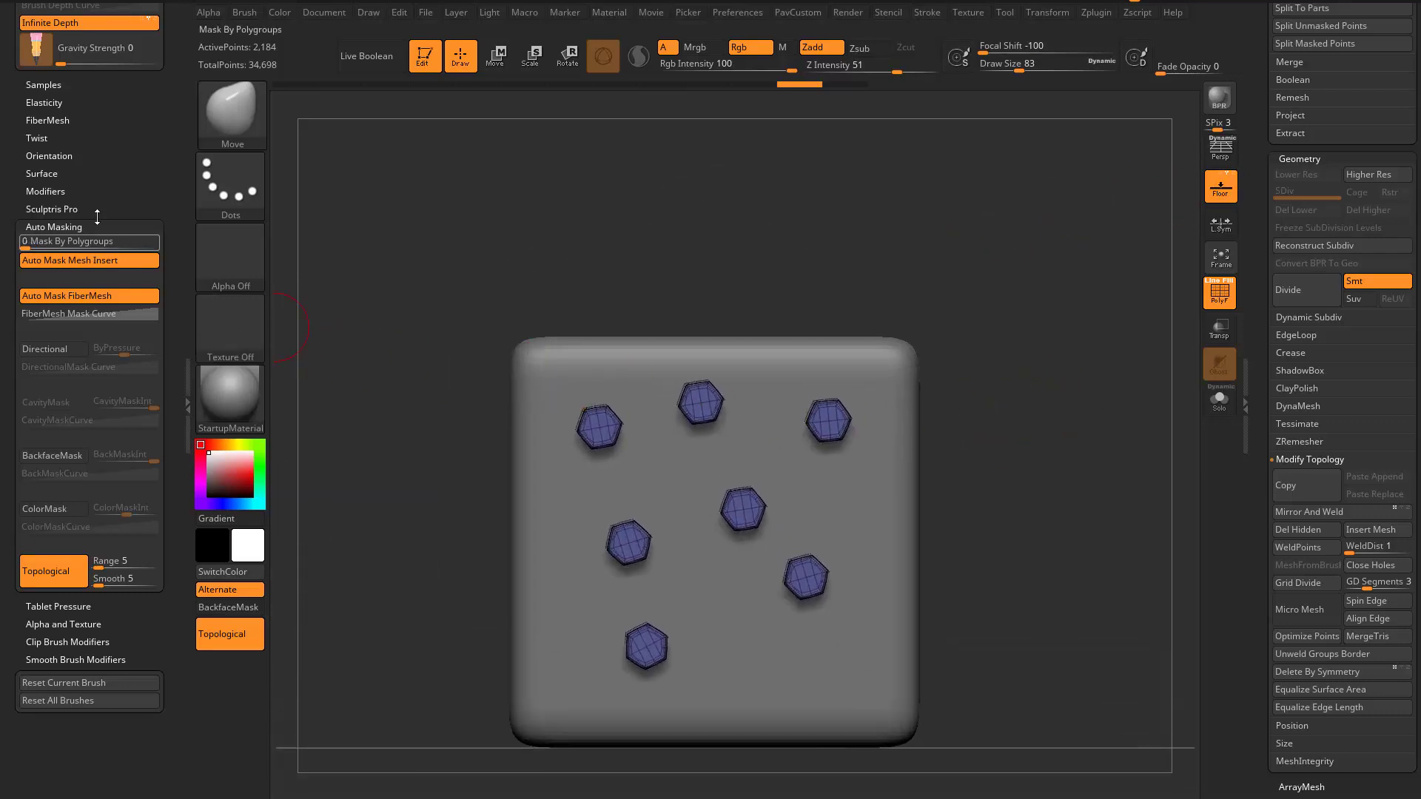
# Step: Turn off Topological masking and move the upper-left bolt stack with the Infinite Depth Move brush
pyautogui.click(54, 571)
pyautogui.click(53, 227)
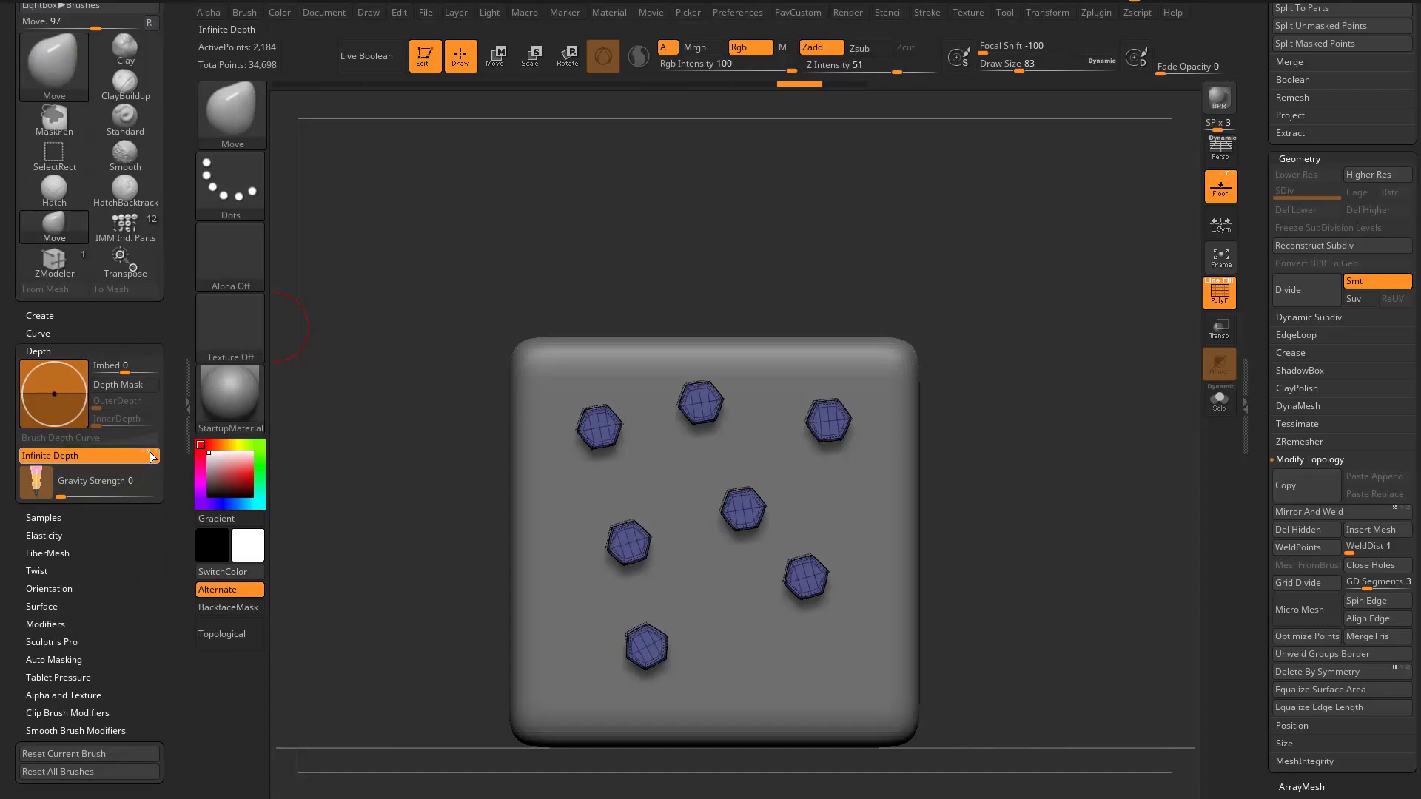
pyautogui.keyDown('alt'); pyautogui.moveTo(998, 285); pyautogui.dragTo(959, 265); pyautogui.keyUp('alt')
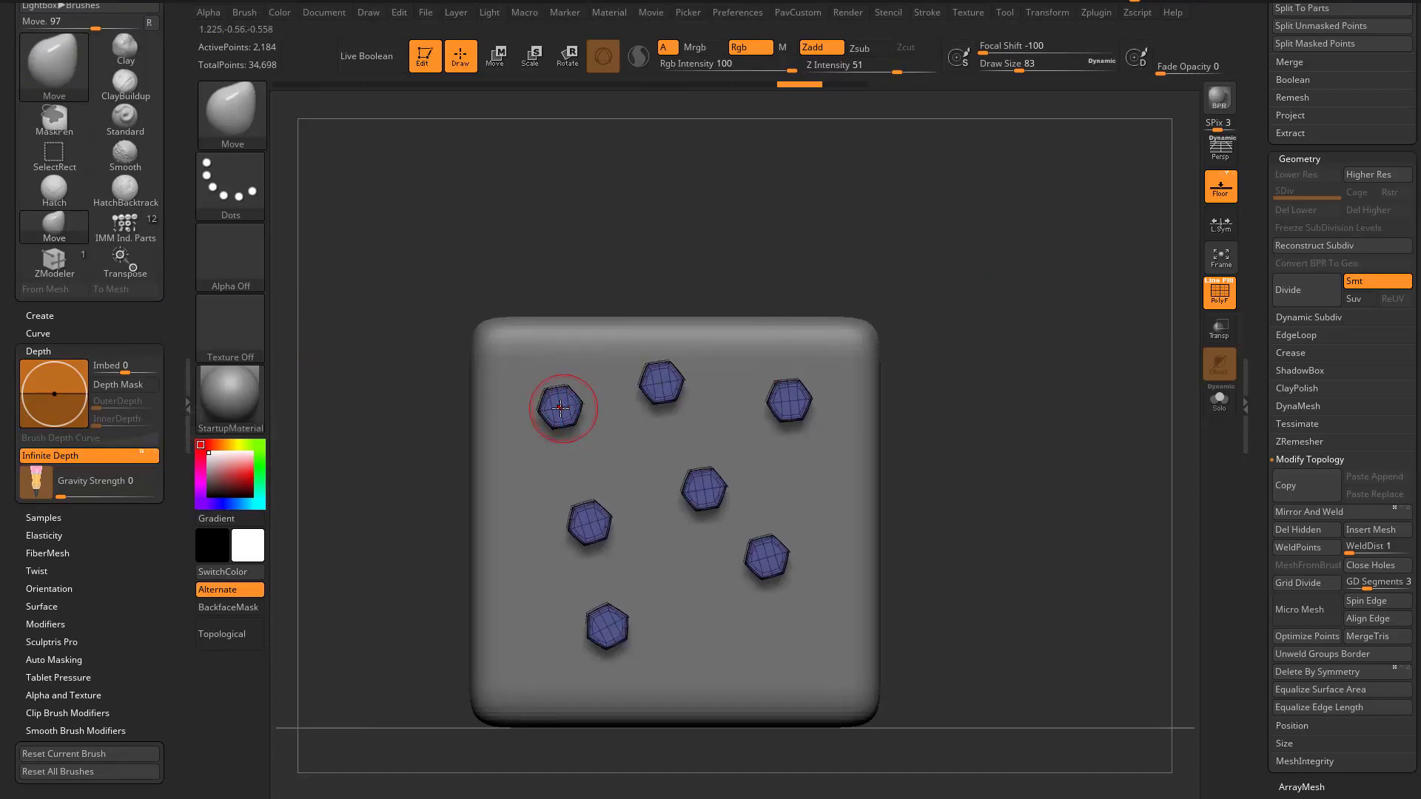
pyautogui.moveTo(560, 408)
pyautogui.mouseDown()
pyautogui.moveTo(554, 394)
pyautogui.moveTo(555, 406)
pyautogui.mouseUp()
pyautogui.moveTo(666, 255); pyautogui.dragTo(814, 304)
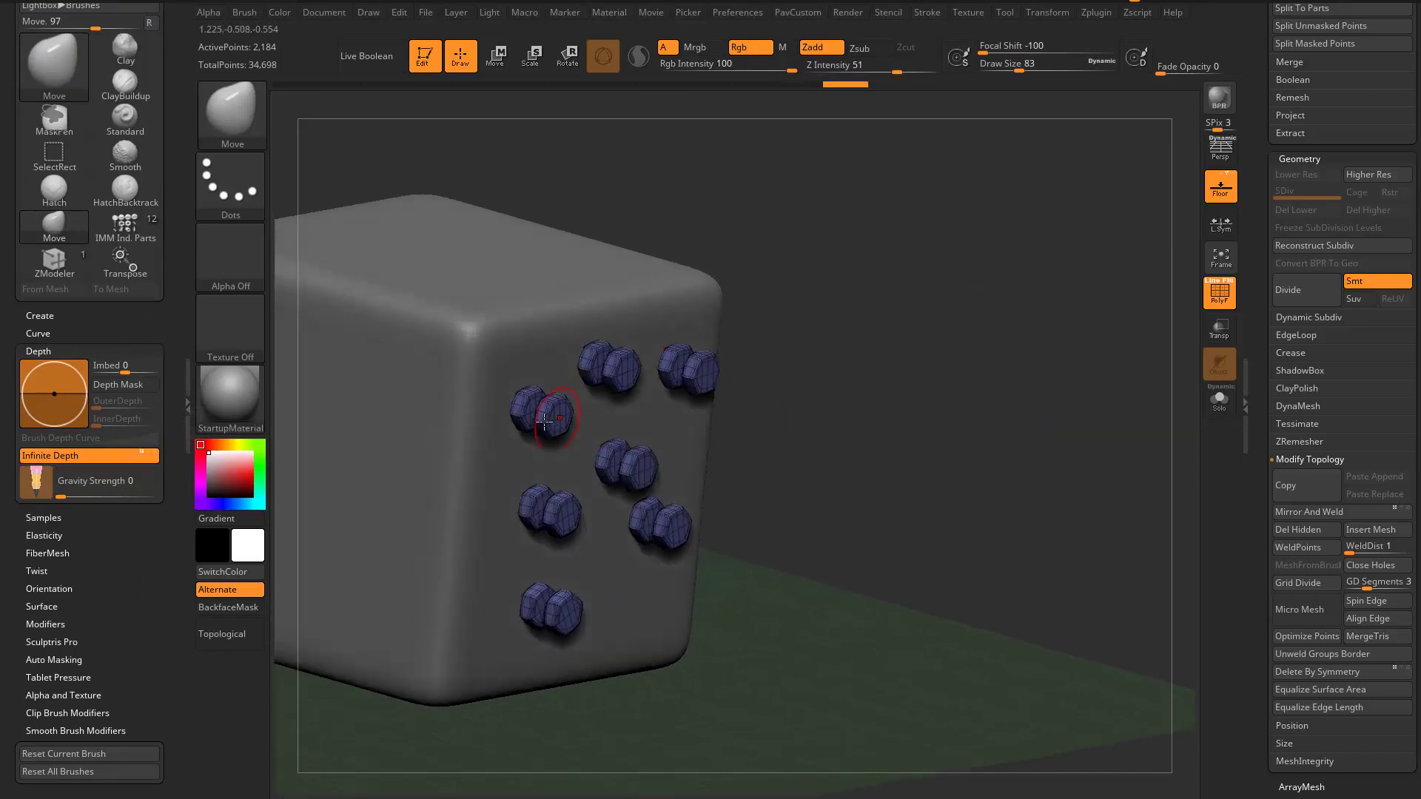
pyautogui.moveTo(558, 416)
pyautogui.mouseDown()
pyautogui.moveTo(546, 412)
pyautogui.moveTo(603, 392)
pyautogui.mouseUp()
pyautogui.moveTo(828, 385); pyautogui.dragTo(715, 394)
# Step: Rearrange the other bolt stacks across the cube's side, moving each stacked pair together
pyautogui.moveTo(675, 470); pyautogui.dragTo(669, 497)
pyautogui.moveTo(564, 518); pyautogui.dragTo(561, 531)
pyautogui.keyDown('shift'); pyautogui.moveTo(967, 498); pyautogui.dragTo(863, 422); pyautogui.keyUp('shift')
pyautogui.moveTo(693, 511); pyautogui.dragTo(691, 444)
pyautogui.moveTo(616, 468); pyautogui.dragTo(590, 511)
pyautogui.moveTo(585, 355)
pyautogui.mouseDown()
pyautogui.moveTo(651, 415)
pyautogui.moveTo(555, 415)
pyautogui.mouseUp()
pyautogui.moveTo(692, 444); pyautogui.dragTo(648, 462)
pyautogui.moveTo(504, 488); pyautogui.dragTo(462, 478)
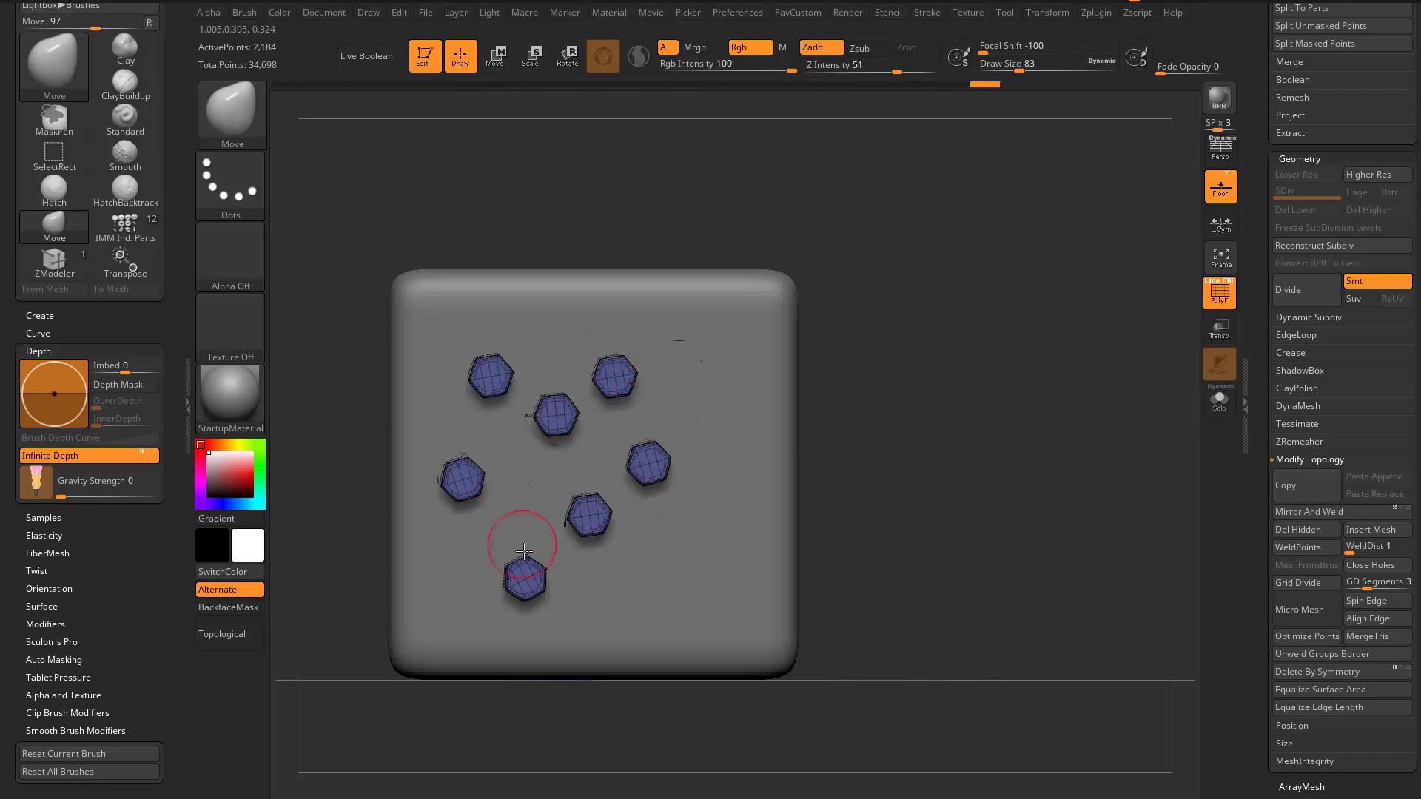
# Step: Try to rearrange the bolt stacks with the Move brush at draw size 83 and undo the moves
pyautogui.moveTo(525, 578)
pyautogui.mouseDown()
pyautogui.moveTo(522, 522)
pyautogui.moveTo(561, 535)
pyautogui.mouseUp()
pyautogui.moveTo(556, 416); pyautogui.dragTo(547, 438)
pyautogui.moveTo(606, 381); pyautogui.dragTo(587, 381)
pyautogui.moveTo(641, 466); pyautogui.dragTo(630, 477)
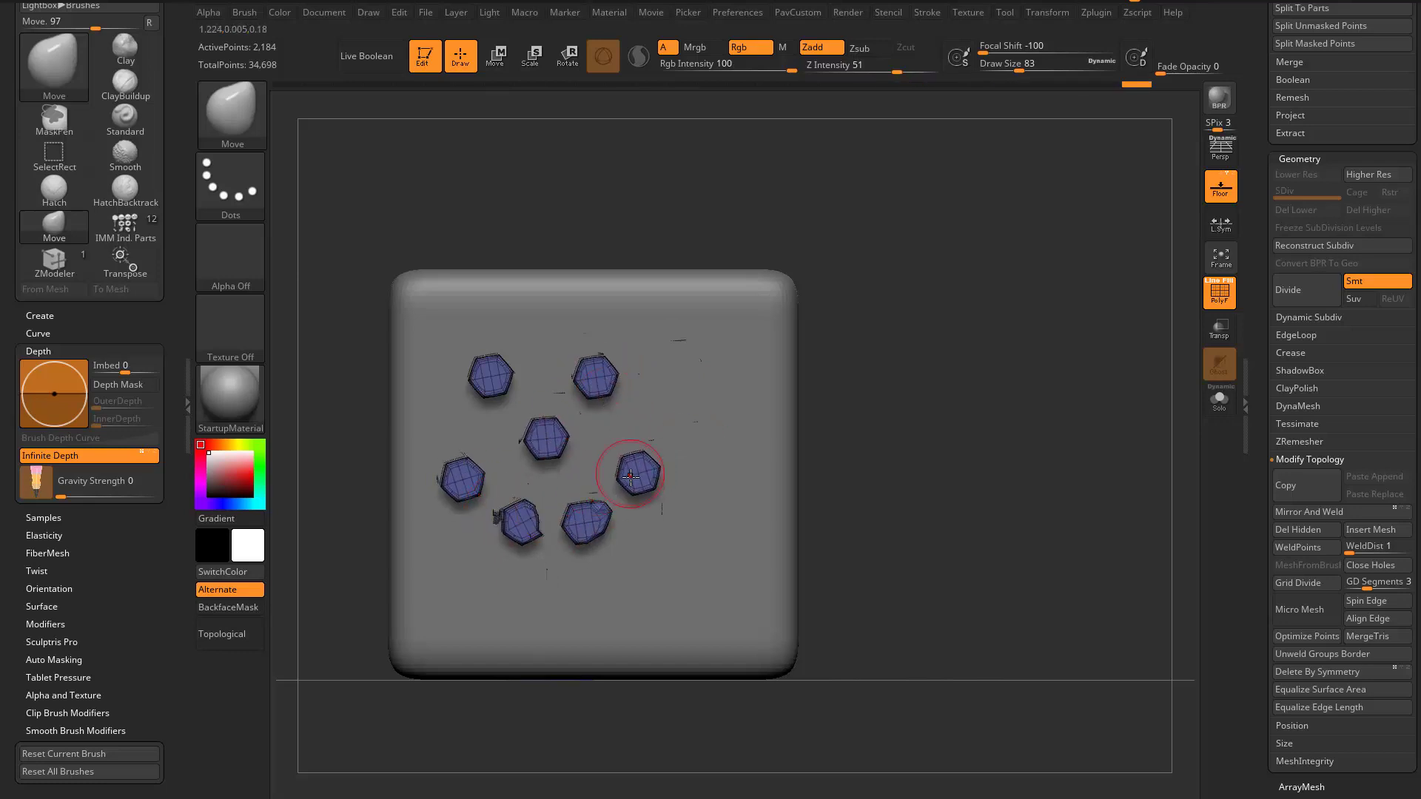
pyautogui.hotkey('ctrl', 'z')
pyautogui.hotkey('ctrl', 'z')
pyautogui.hotkey('ctrl', 'z')
pyautogui.hotkey('ctrl', 'z')
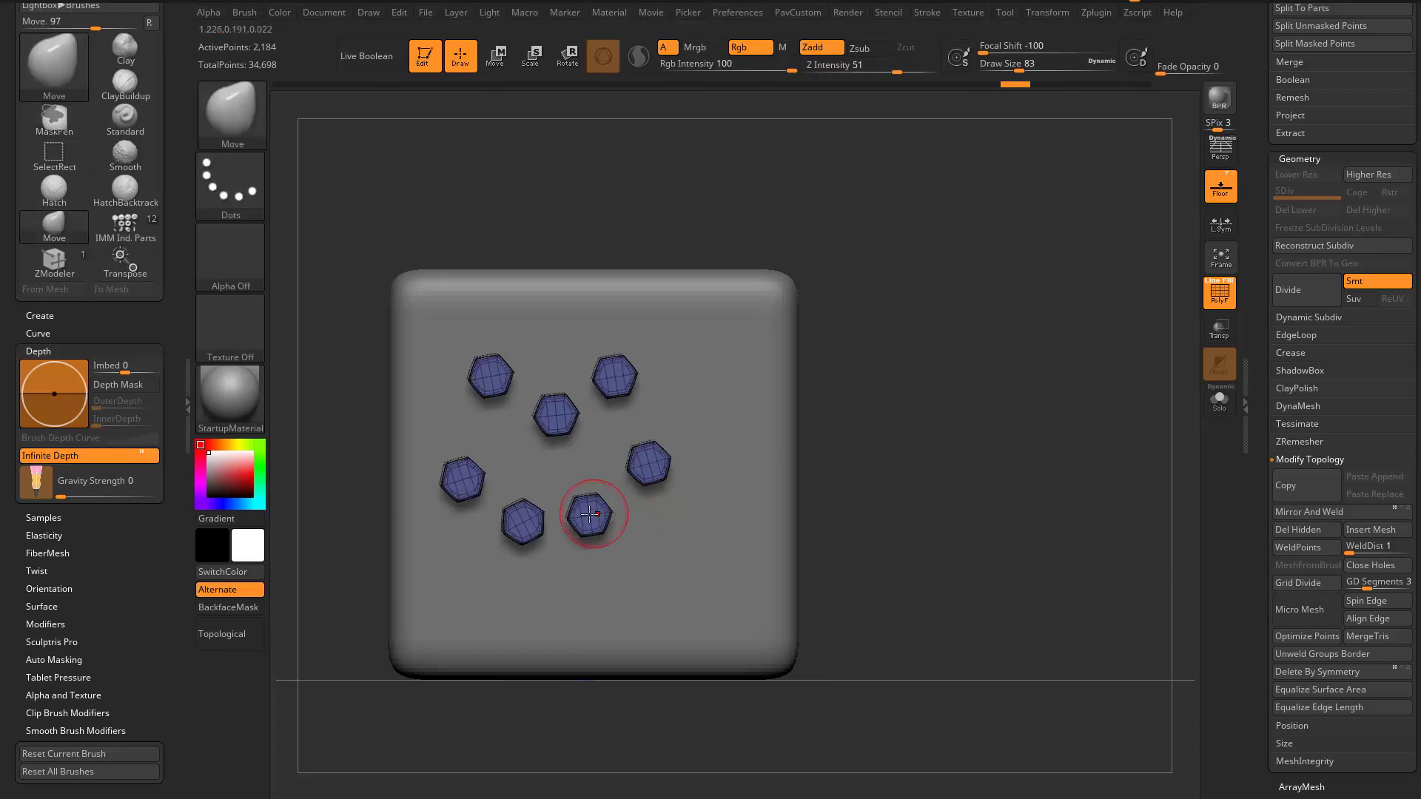
# Step: Set the draw size to 101 and move the seven bolt stacks closer together into a ring on the cube's side
pyautogui.press('s')
pyautogui.moveTo(538, 525)
pyautogui.mouseDown()
pyautogui.moveTo(550, 525)
pyautogui.moveTo(536, 522)
pyautogui.mouseUp()
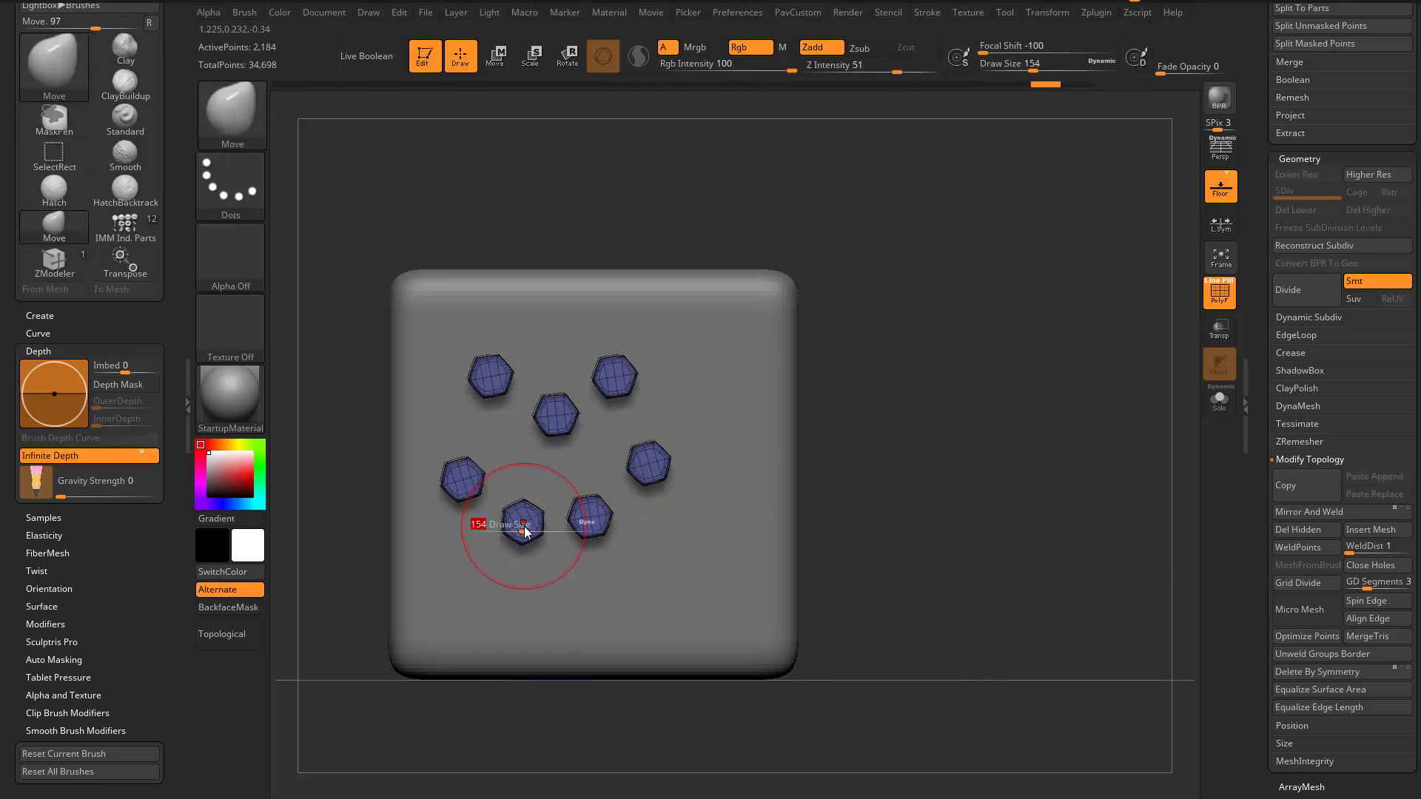
pyautogui.press('[')
pyautogui.press('[')
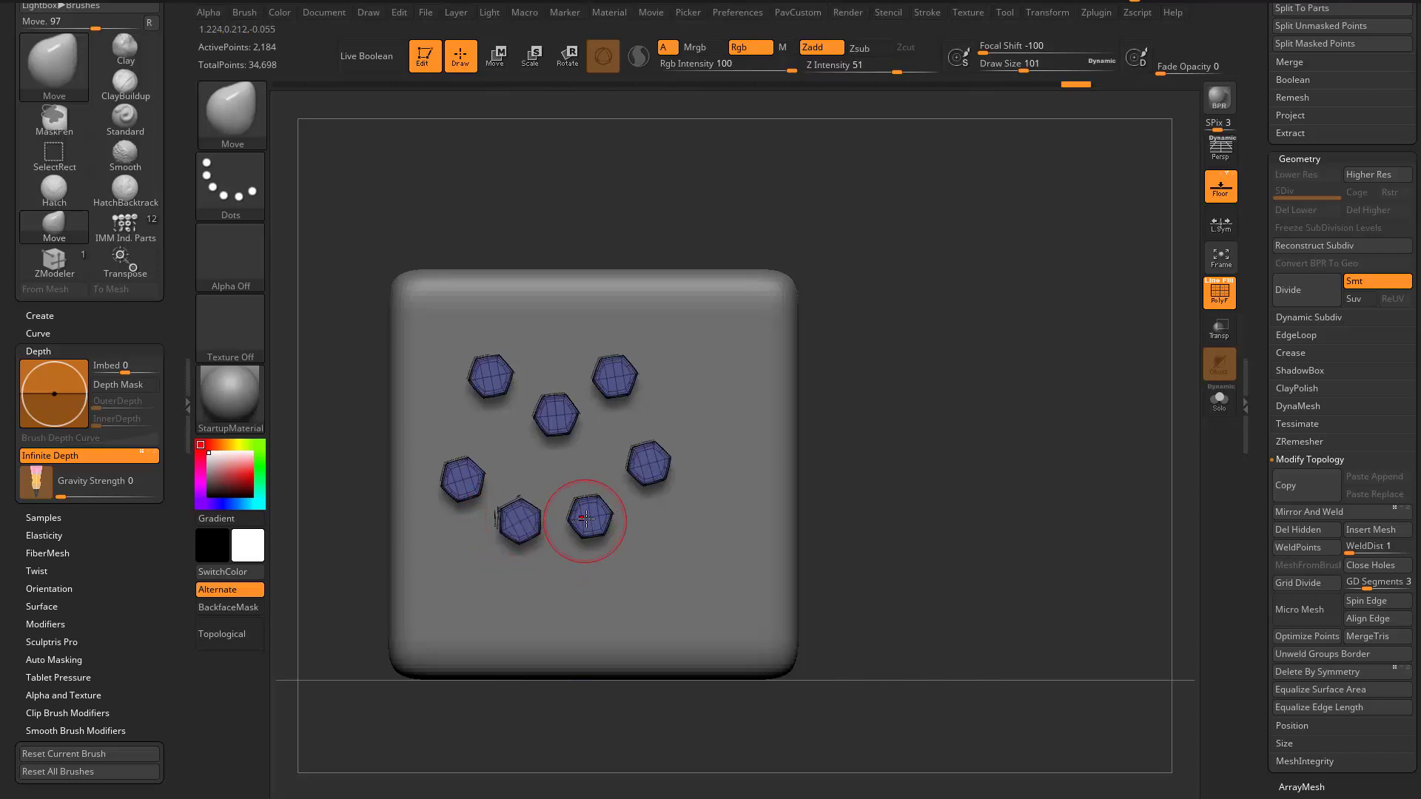
pyautogui.moveTo(588, 516); pyautogui.dragTo(595, 521)
pyautogui.moveTo(464, 482); pyautogui.dragTo(476, 480)
pyautogui.moveTo(648, 464); pyautogui.dragTo(638, 476)
pyautogui.moveTo(514, 525); pyautogui.dragTo(523, 525)
pyautogui.moveTo(555, 417); pyautogui.dragTo(558, 441)
pyautogui.moveTo(491, 376); pyautogui.dragTo(496, 389)
pyautogui.moveTo(614, 376); pyautogui.dragTo(621, 382)
pyautogui.moveTo(829, 406); pyautogui.dragTo(888, 405)
# Step: Load the Dog.ZTL tool from Lightbox and show the dog from a straight side view
pyautogui.press(',')
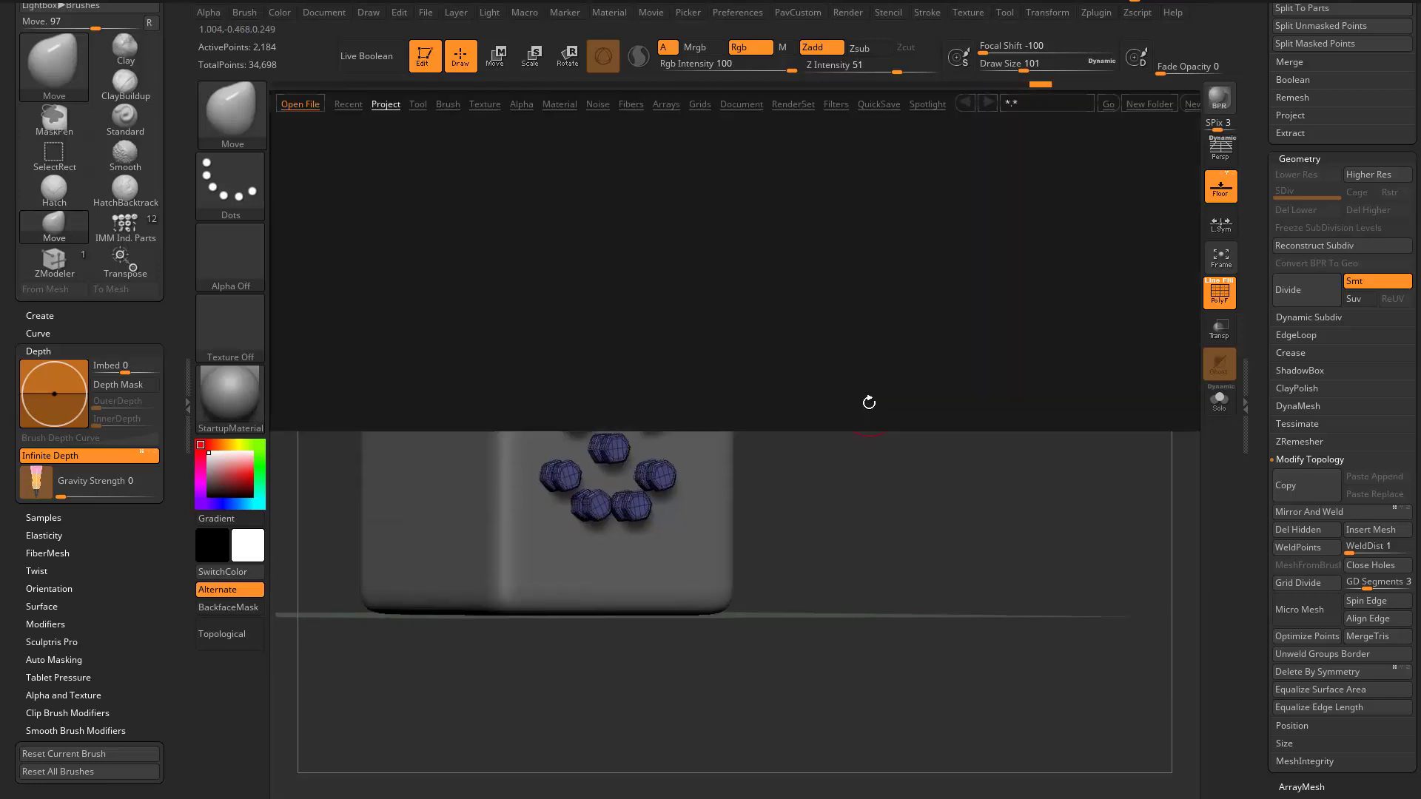
pyautogui.click(419, 105)
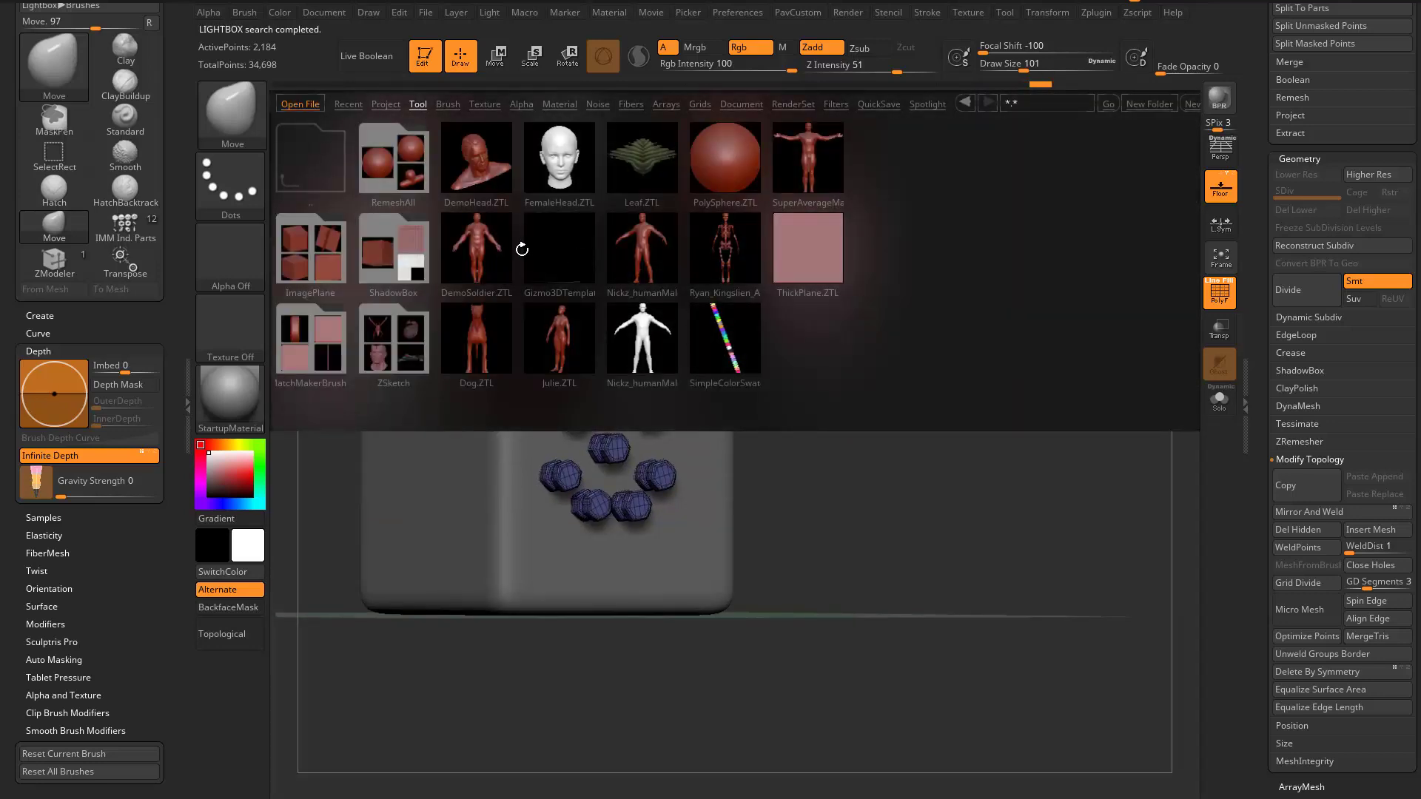
pyautogui.doubleClick(473, 333)
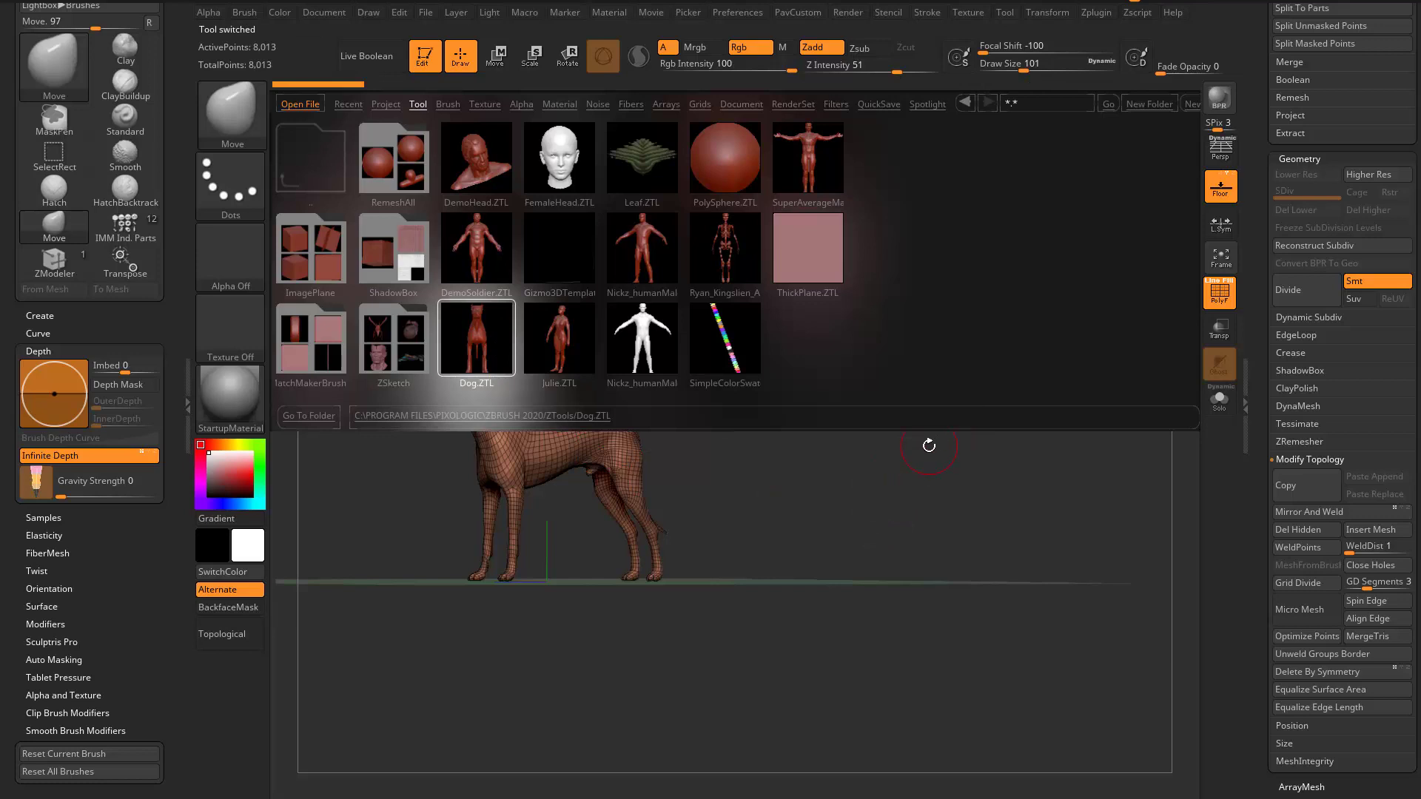
pyautogui.press(',')
pyautogui.moveTo(904, 454)
pyautogui.keyDown('shift'); pyautogui.mouseDown()
pyautogui.moveTo(895, 426)
pyautogui.moveTo(1022, 420)
pyautogui.moveTo(999, 432)
pyautogui.moveTo(1015, 416)
pyautogui.mouseUp(); pyautogui.keyUp('shift')
# Step: Try moving the dog's front leg with the Infinite Depth Move brush at draw size 80 and undo it
pyautogui.press('s')
pyautogui.moveTo(628, 520); pyautogui.dragTo(623, 521)
pyautogui.moveTo(474, 511); pyautogui.dragTo(642, 435)
pyautogui.keyDown('shift'); pyautogui.moveTo(860, 425); pyautogui.dragTo(577, 537); pyautogui.keyUp('shift')
pyautogui.hotkey('ctrl', 'z')
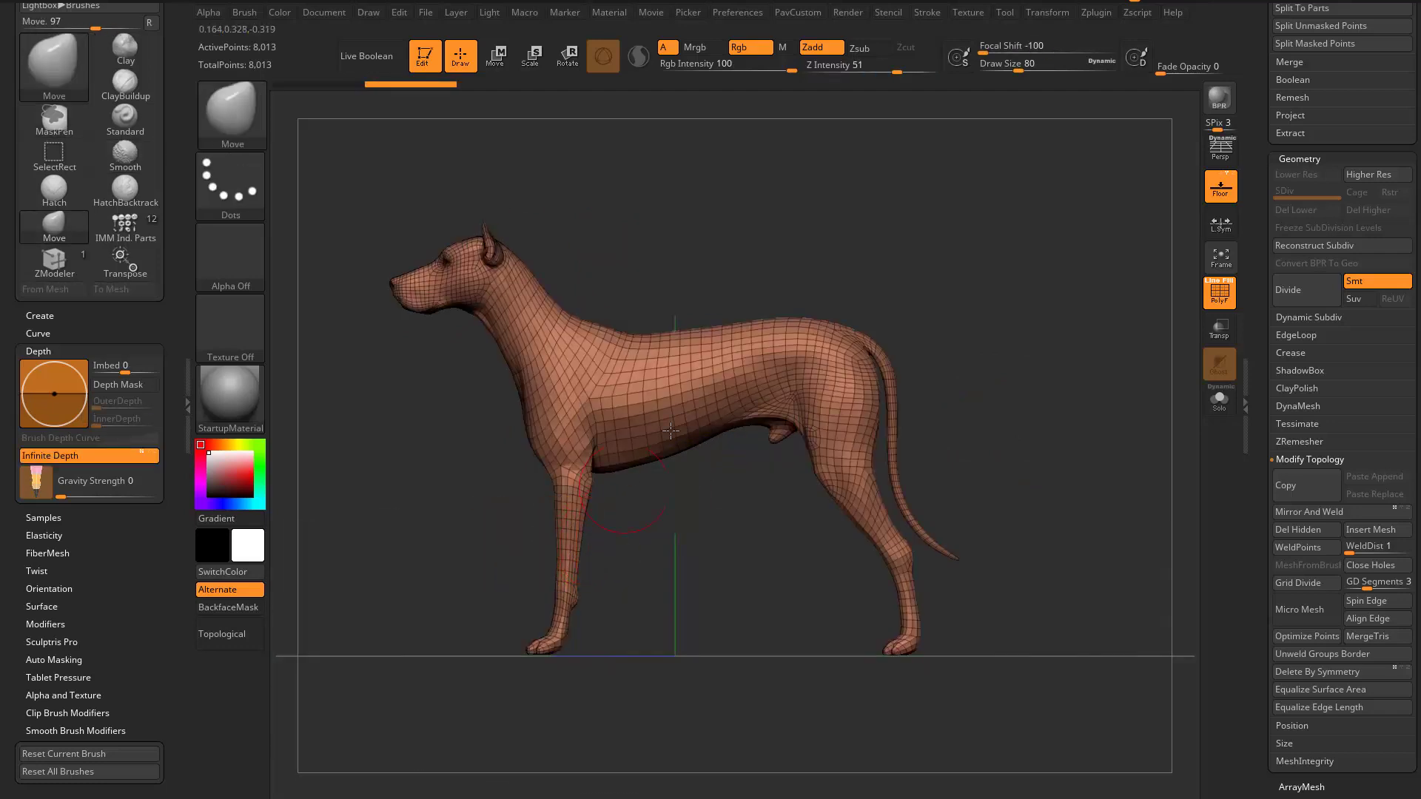
# Step: Set the focal shift to 0 and draw size to 54, testing the Infinite Depth Move brush on the dog's front legs
pyautogui.moveTo(1005, 52); pyautogui.dragTo(1058, 24)
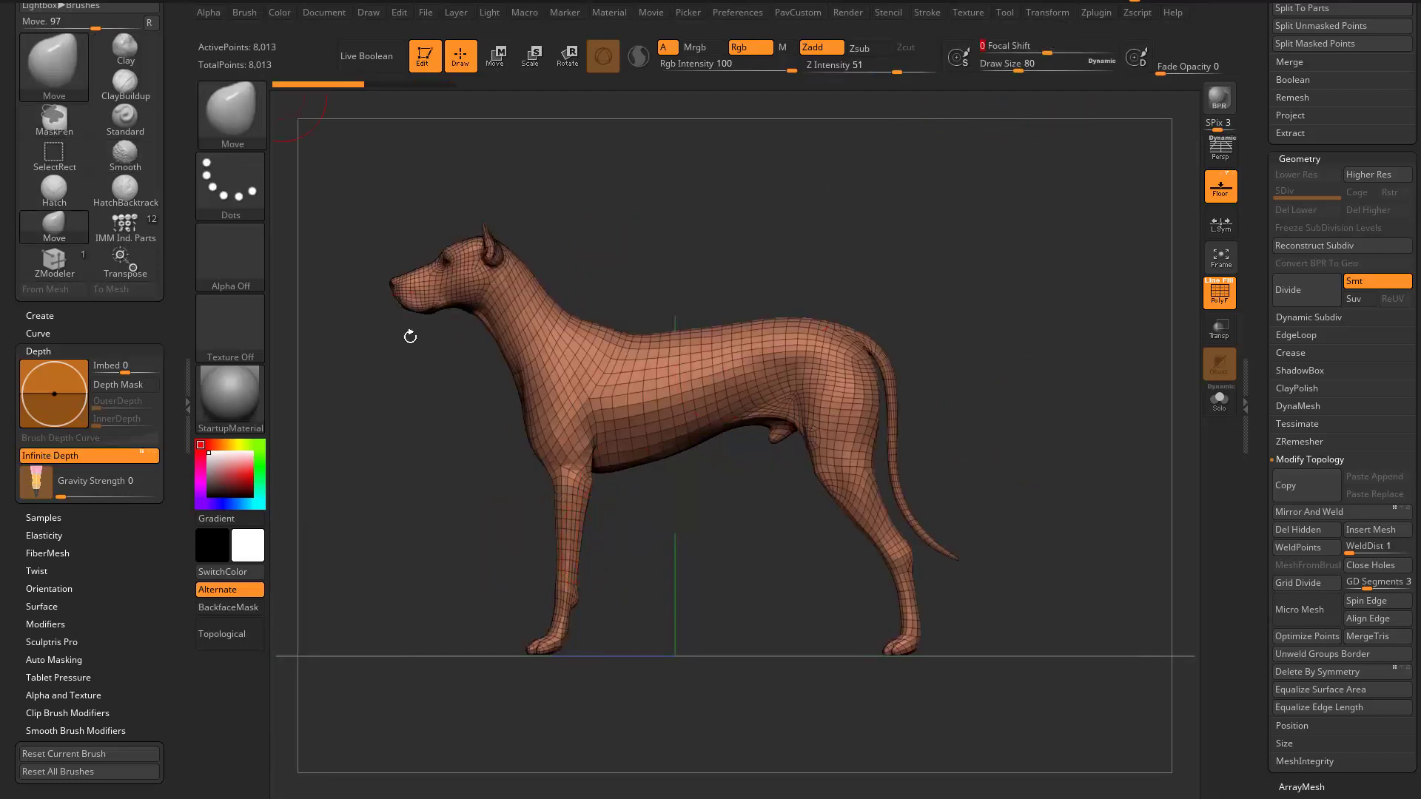
pyautogui.moveTo(529, 541); pyautogui.dragTo(549, 541)
pyautogui.keyDown('shift'); pyautogui.moveTo(504, 548); pyautogui.dragTo(698, 551); pyautogui.keyUp('shift')
pyautogui.press('s')
pyautogui.moveTo(609, 541); pyautogui.dragTo(614, 541)
pyautogui.hotkey('ctrl', 'z')
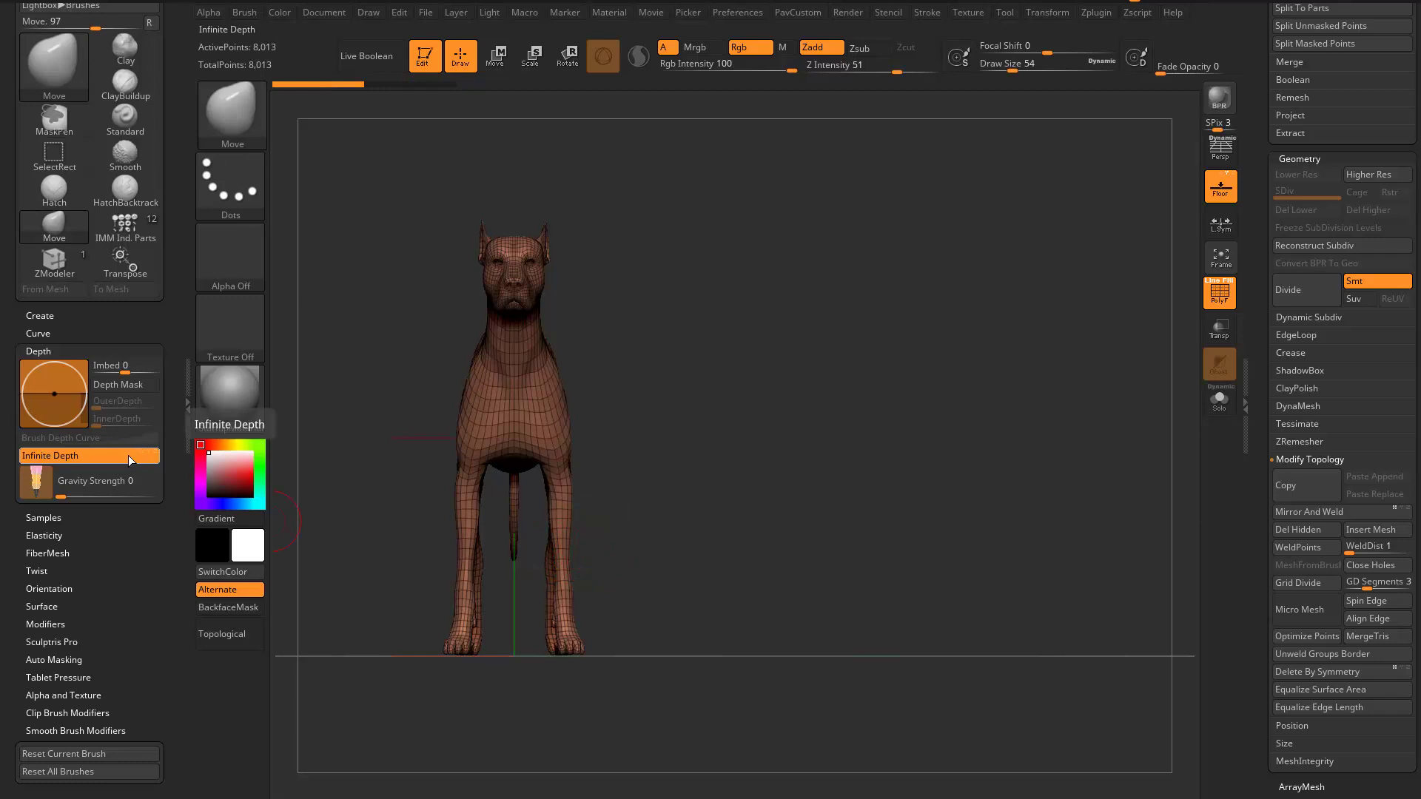
# Step: Turn off Infinite Depth, test and undo a Move stroke on the dog's front leg, and turn Infinite Depth back on
pyautogui.click(145, 456)
pyautogui.moveTo(568, 561)
pyautogui.mouseDown()
pyautogui.moveTo(613, 559)
pyautogui.moveTo(569, 559)
pyautogui.mouseUp()
pyautogui.hotkey('ctrl', 'z')
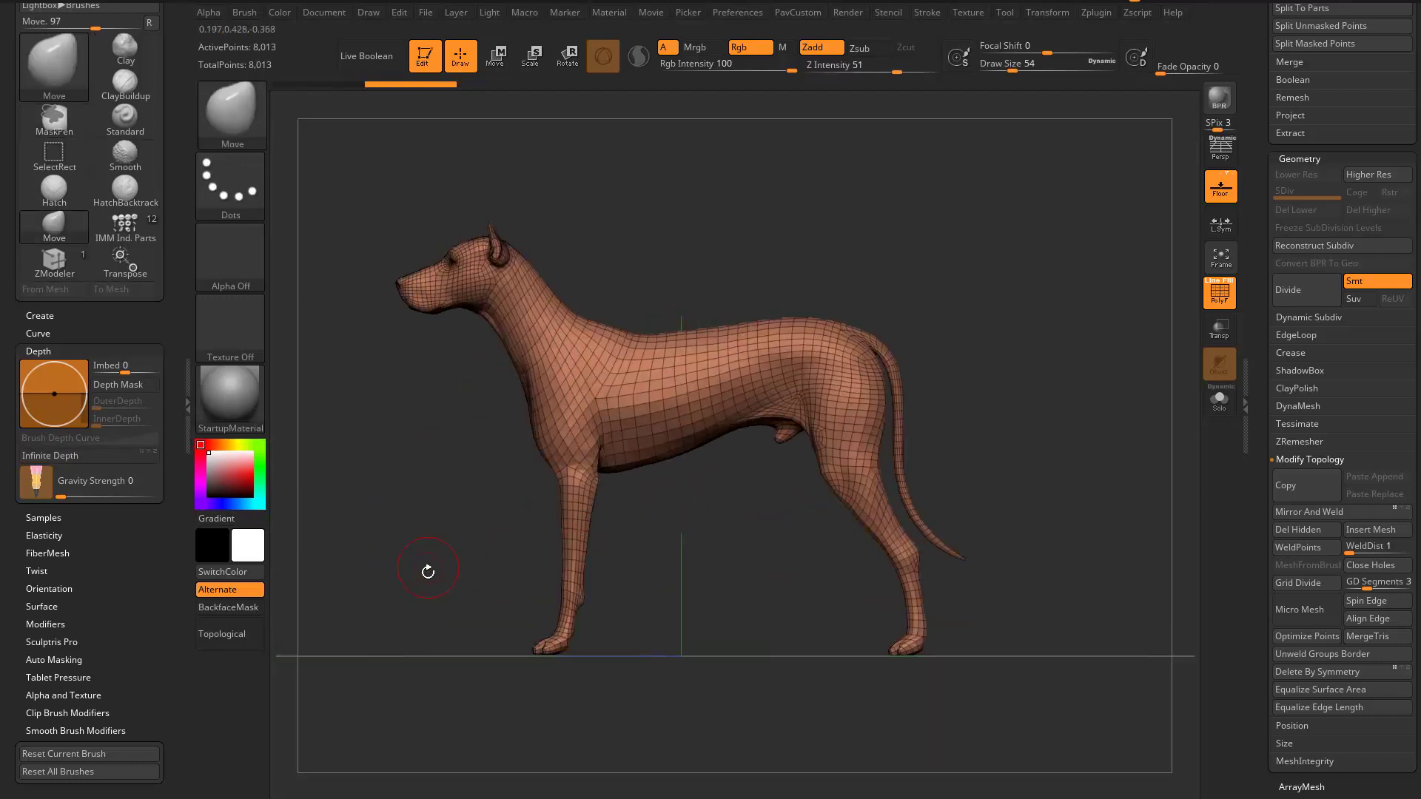
pyautogui.moveTo(425, 571); pyautogui.dragTo(556, 552)
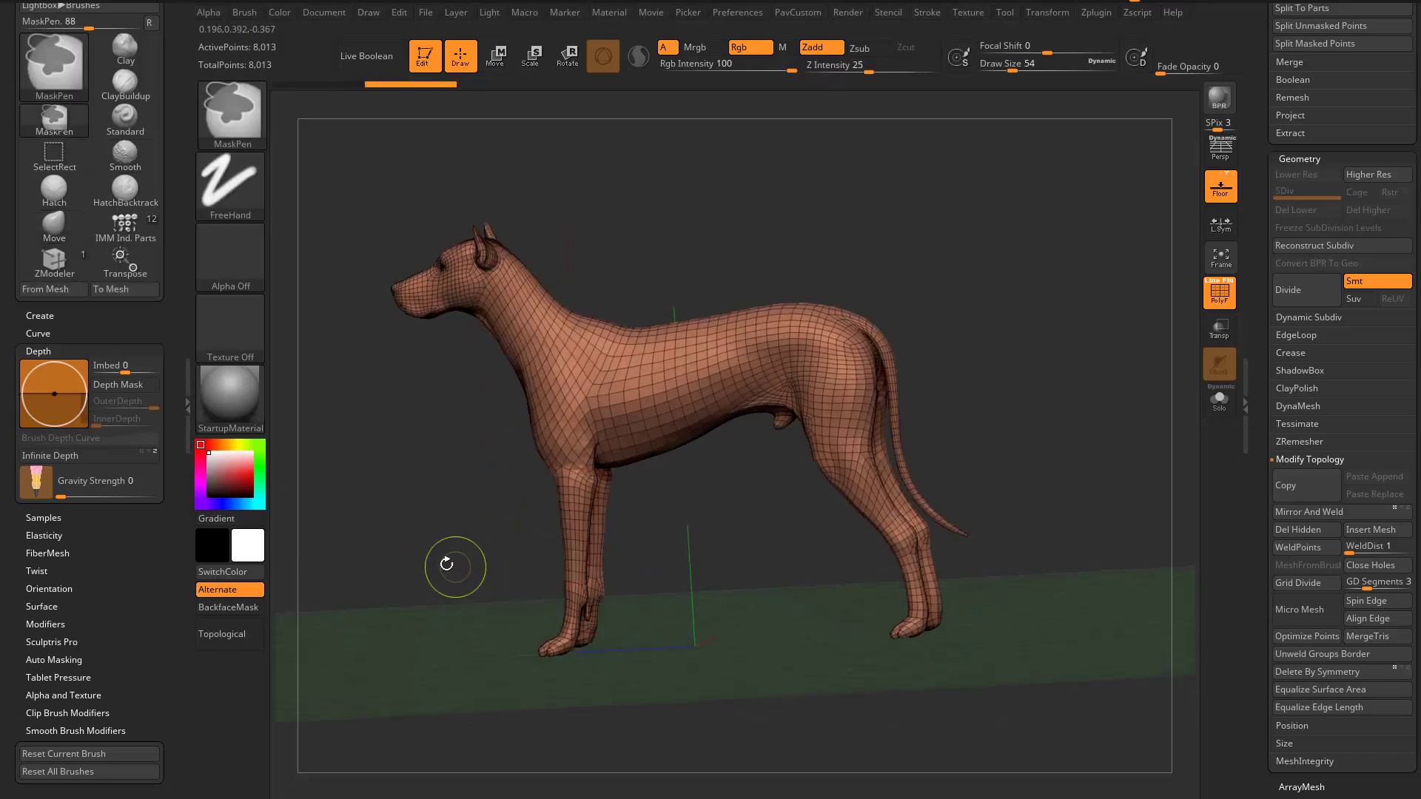
pyautogui.keyDown('shift'); pyautogui.moveTo(454, 568); pyautogui.dragTo(638, 553); pyautogui.keyUp('shift')
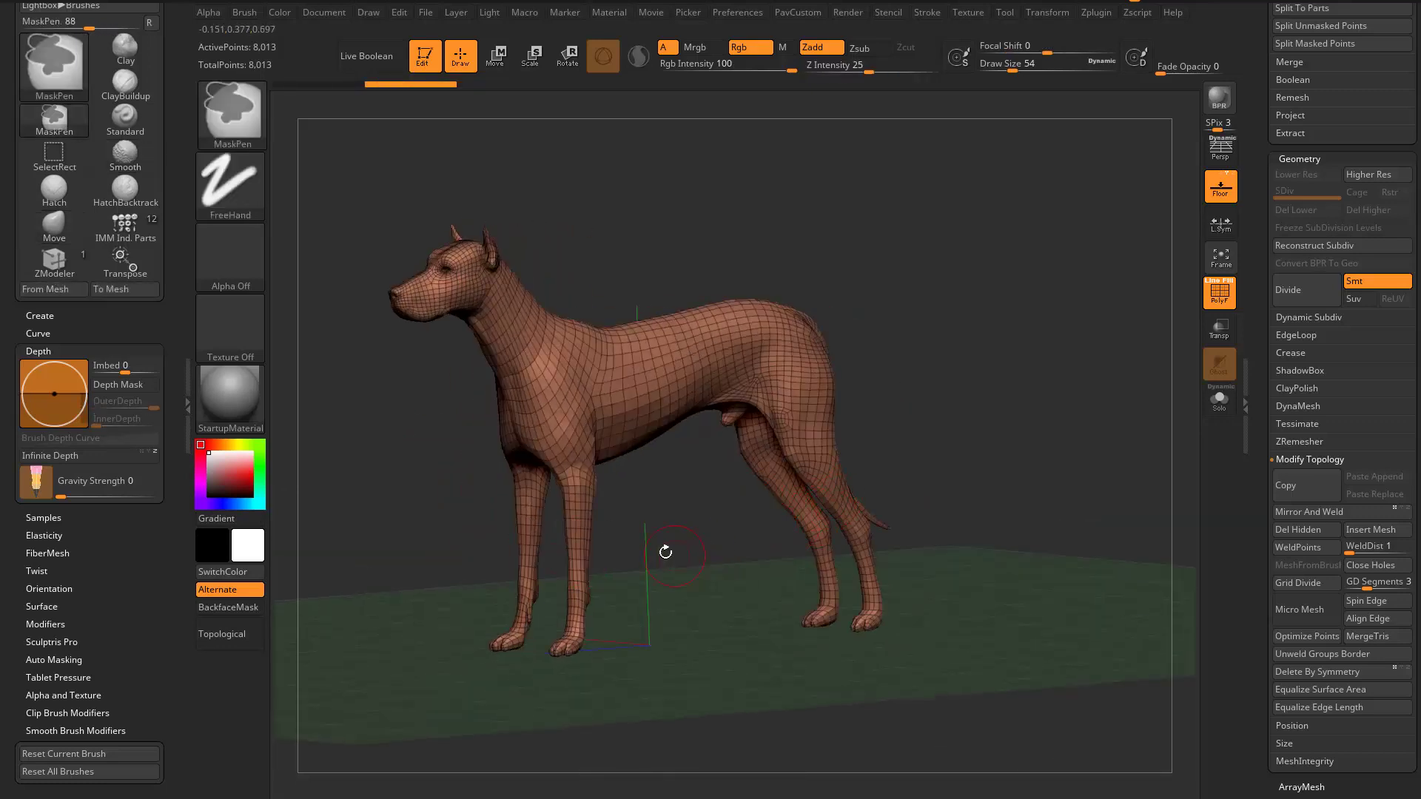
pyautogui.click(154, 457)
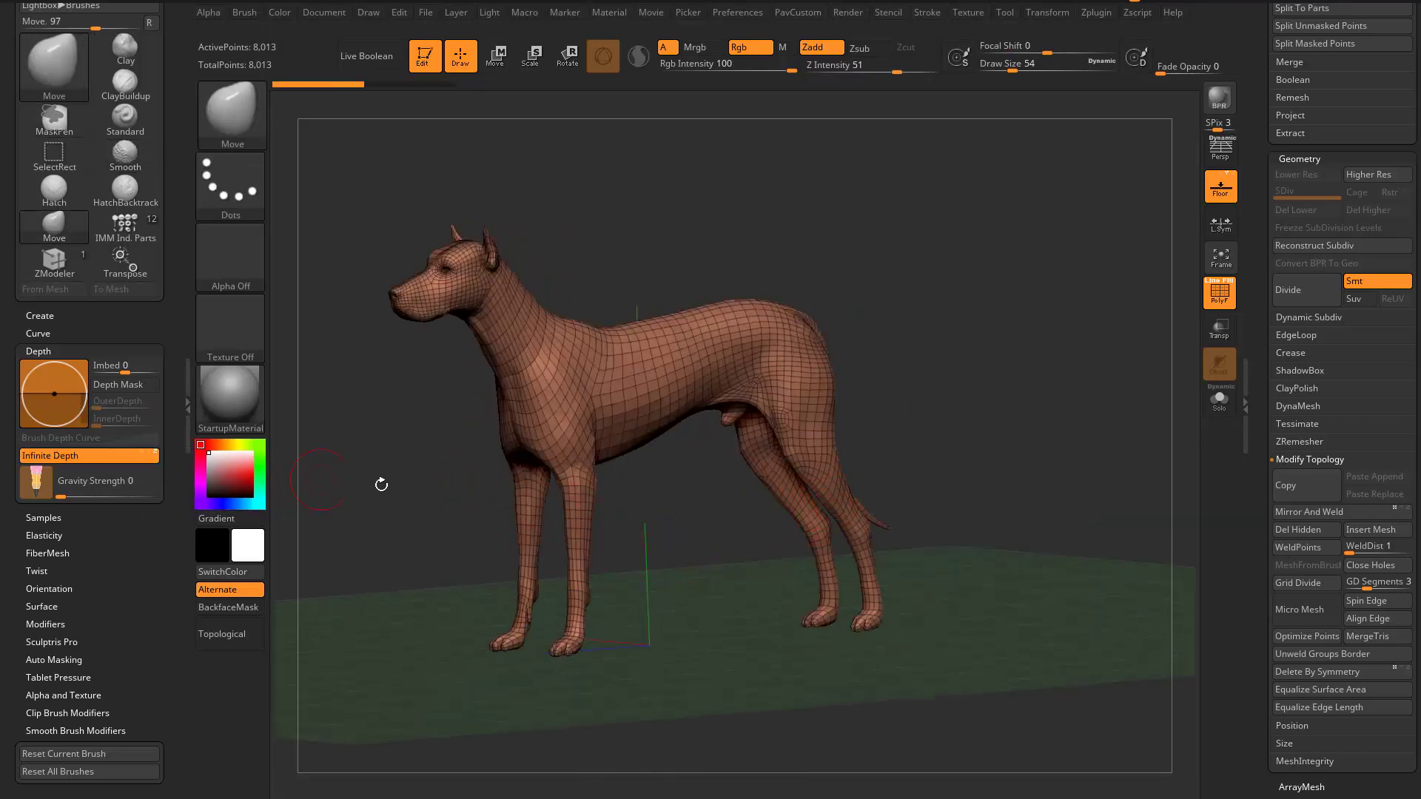
pyautogui.keyDown('shift'); pyautogui.moveTo(381, 485); pyautogui.dragTo(589, 545); pyautogui.keyUp('shift')
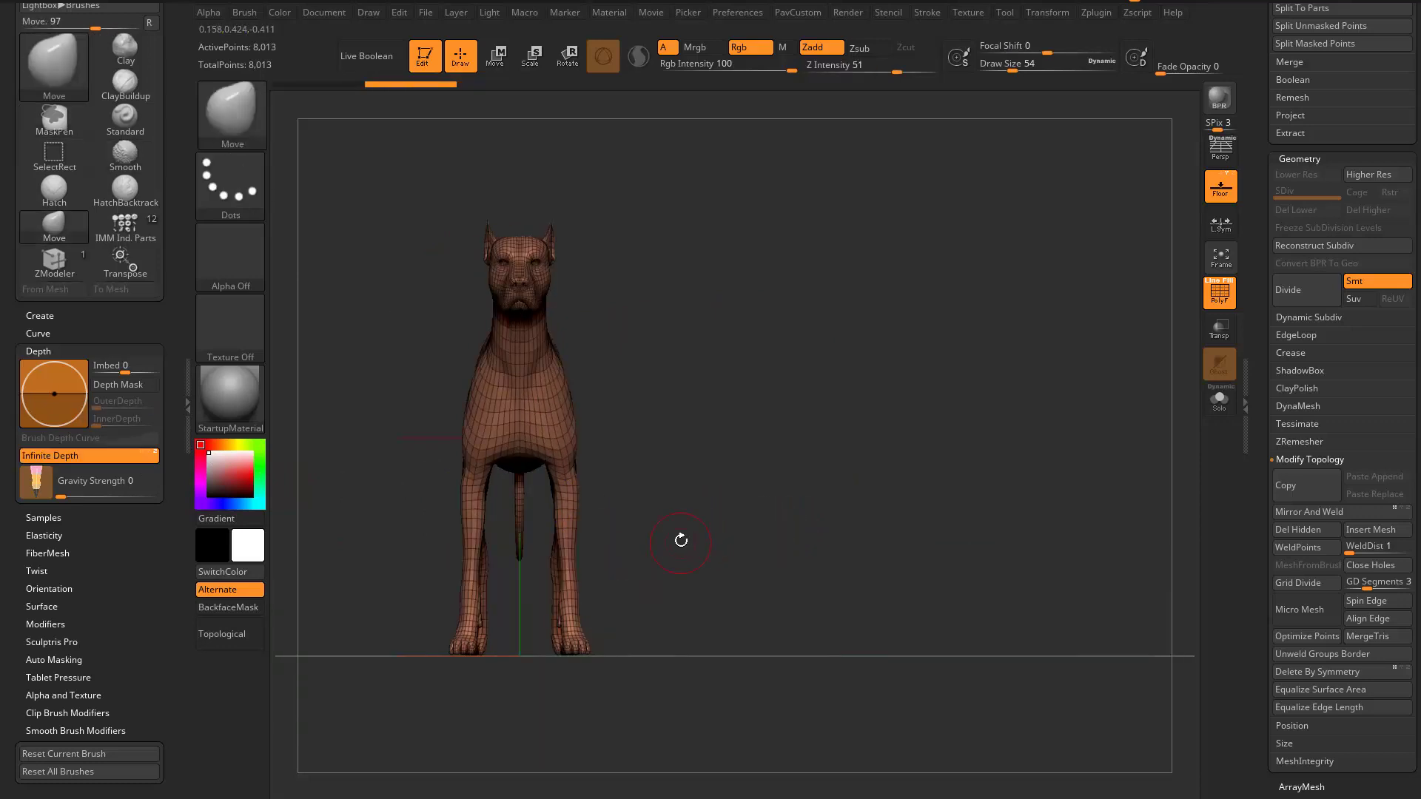
# Step: Compare the Infinite Depth setting of the Inflat brush with that of the Move brush
pyautogui.press('b')
pyautogui.press('i')
pyautogui.press('n')
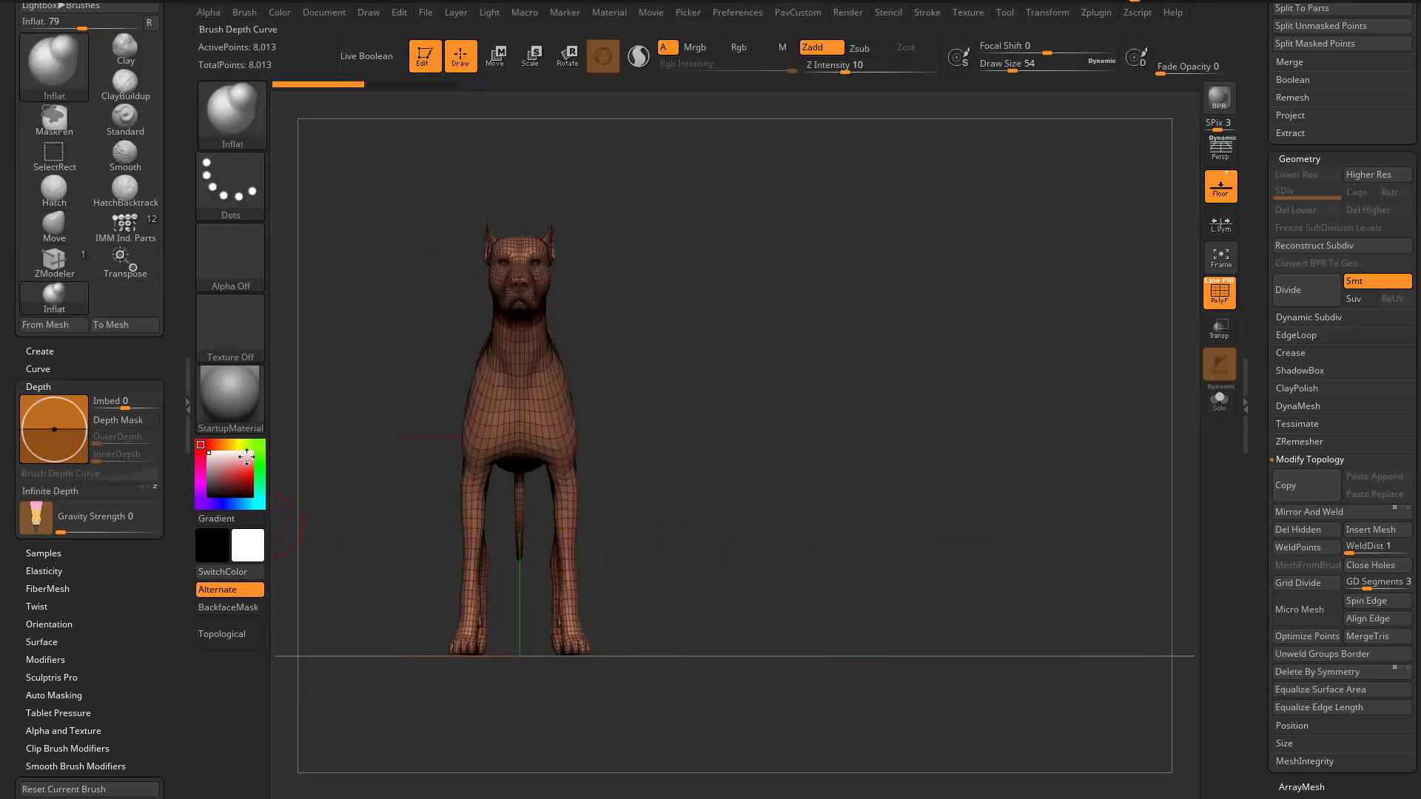
pyautogui.press('b')
pyautogui.press('m')
pyautogui.press('v')
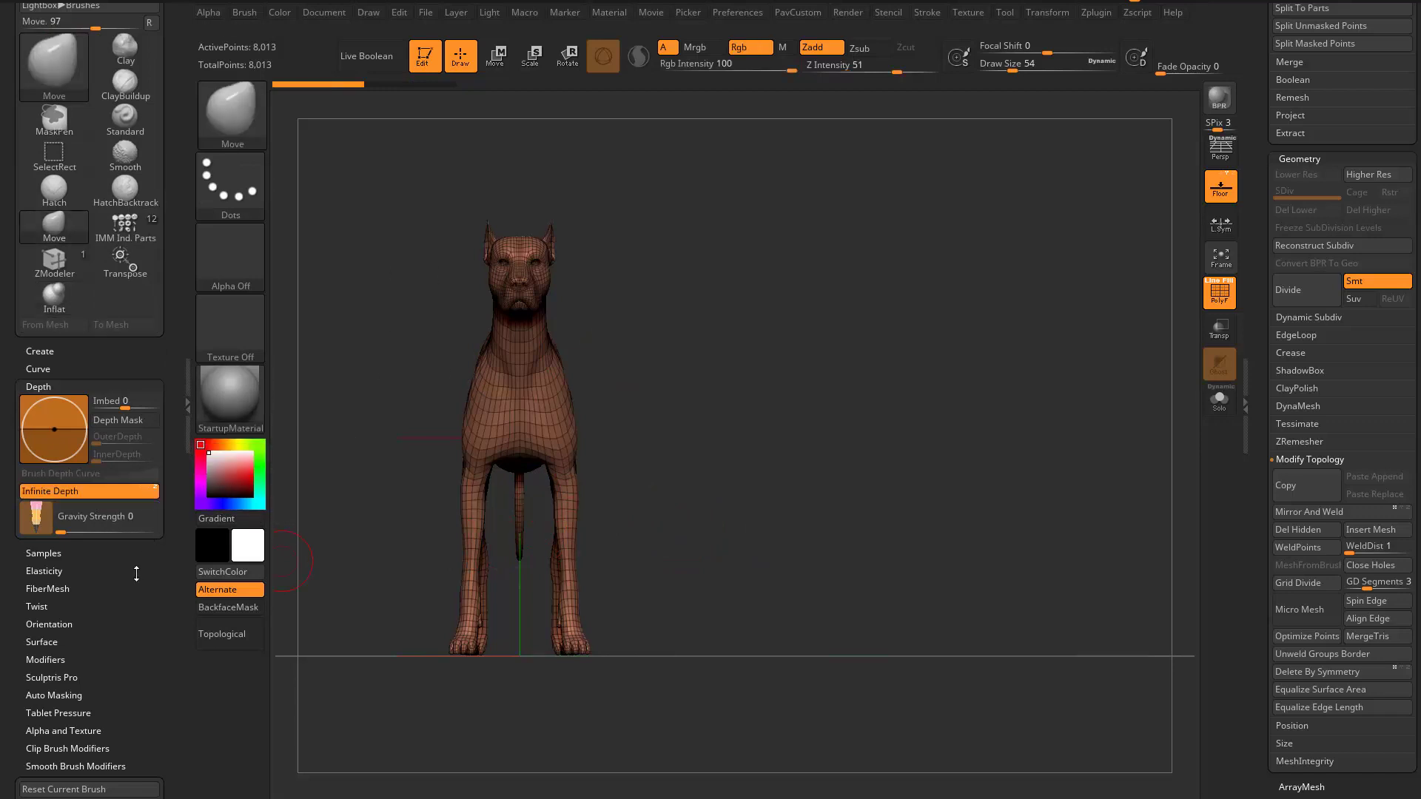
# Step: Switch to the Inflat brush, turn on Infinite Depth for it and set the draw size to 68
pyautogui.press('b')
pyautogui.press('i')
pyautogui.press('n')
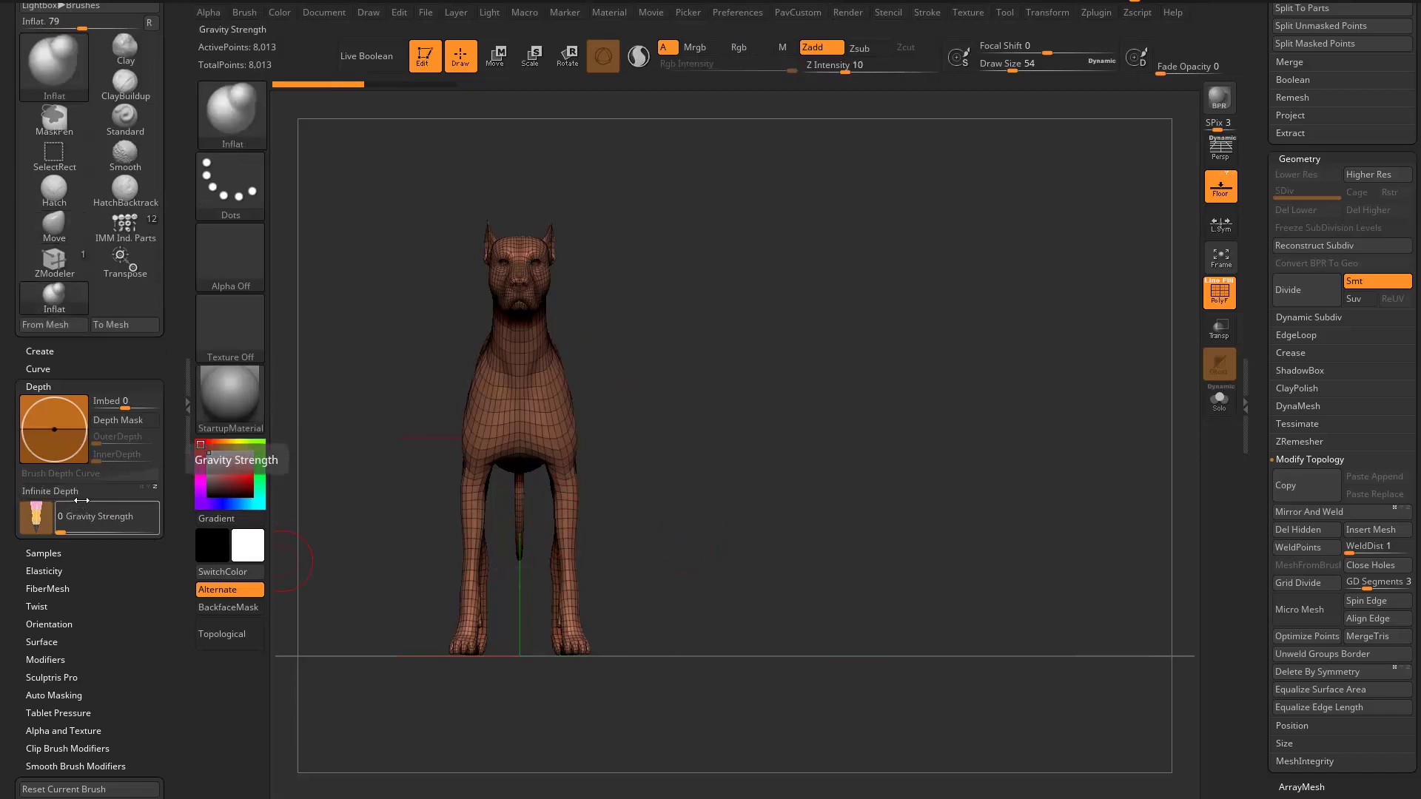
pyautogui.press('s')
pyautogui.moveTo(614, 525); pyautogui.dragTo(617, 527)
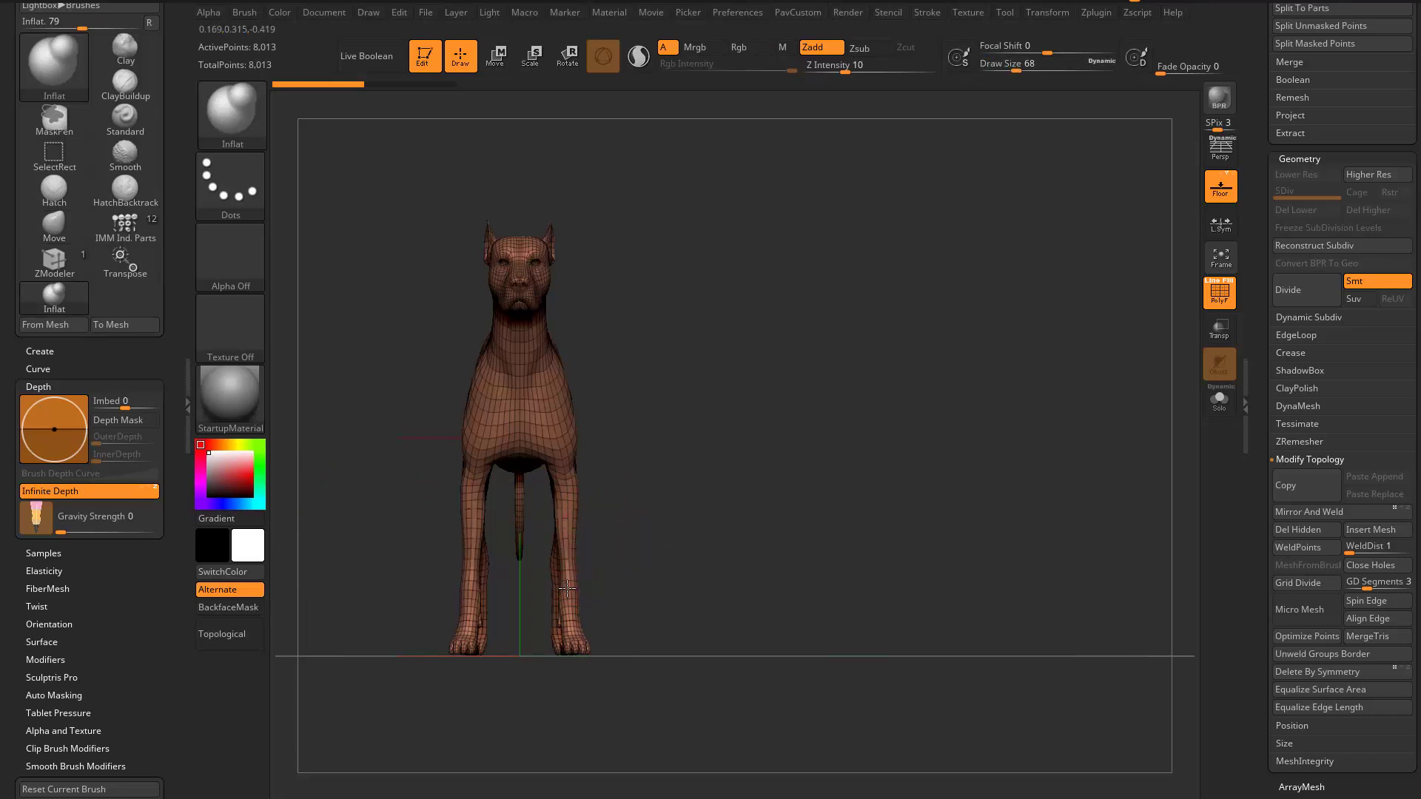